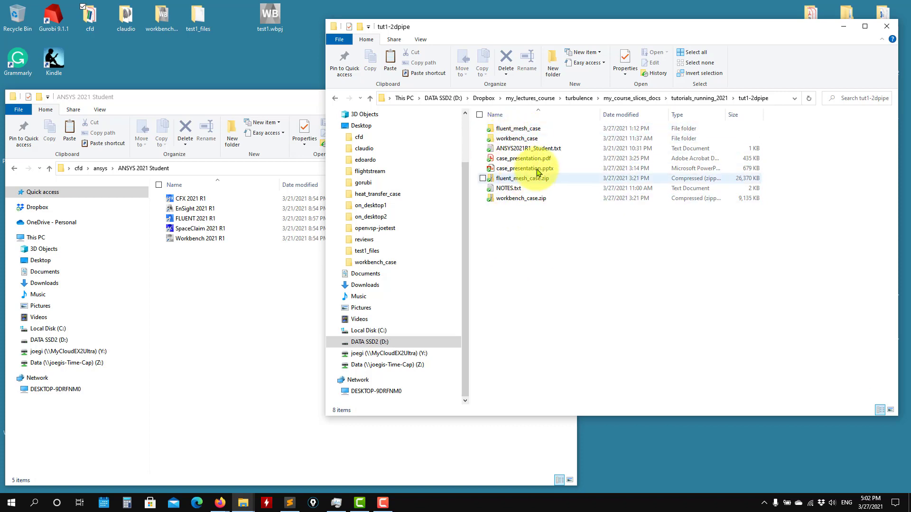
Open fluent_mesh_case > turbulent and switch File Explorer to the Details layout
{"action": "left_click", "coordinate": [509, 129]}
{"action": "double_click", "coordinate": [510, 130]}
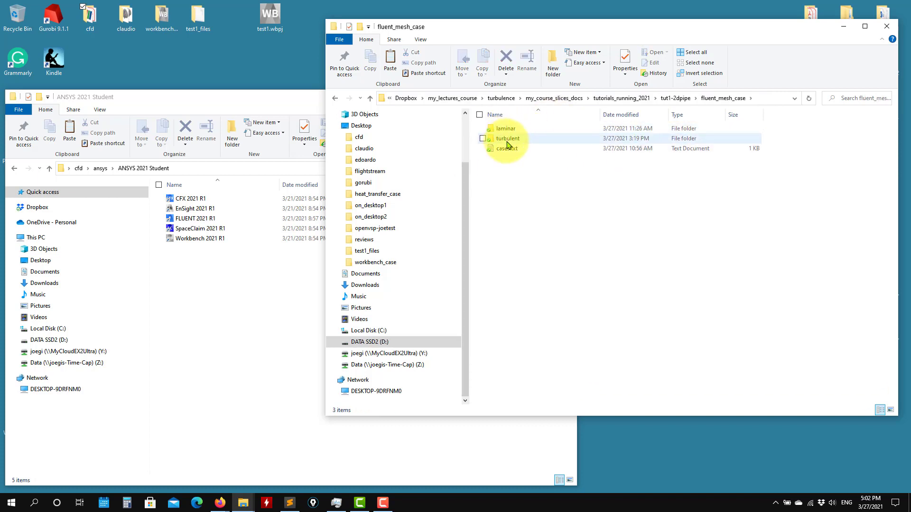
{"action": "double_click", "coordinate": [507, 138]}
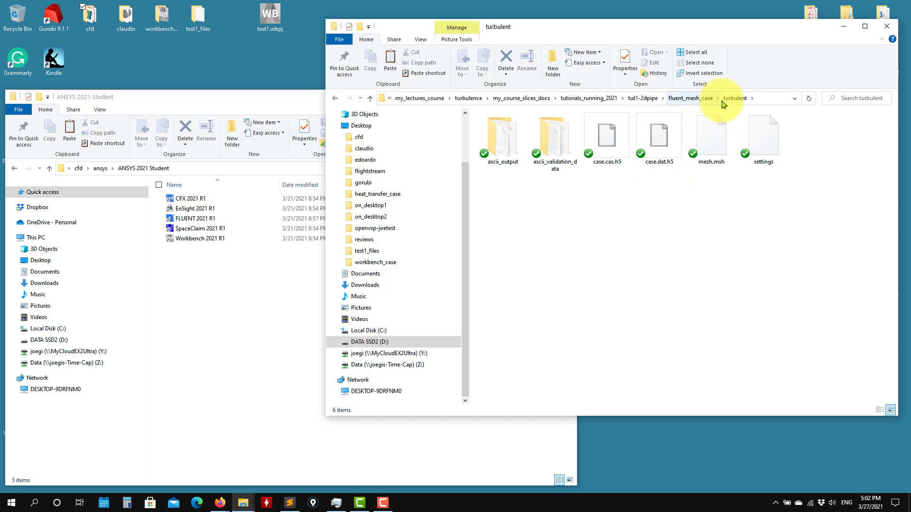
{"action": "left_click", "coordinate": [419, 40]}
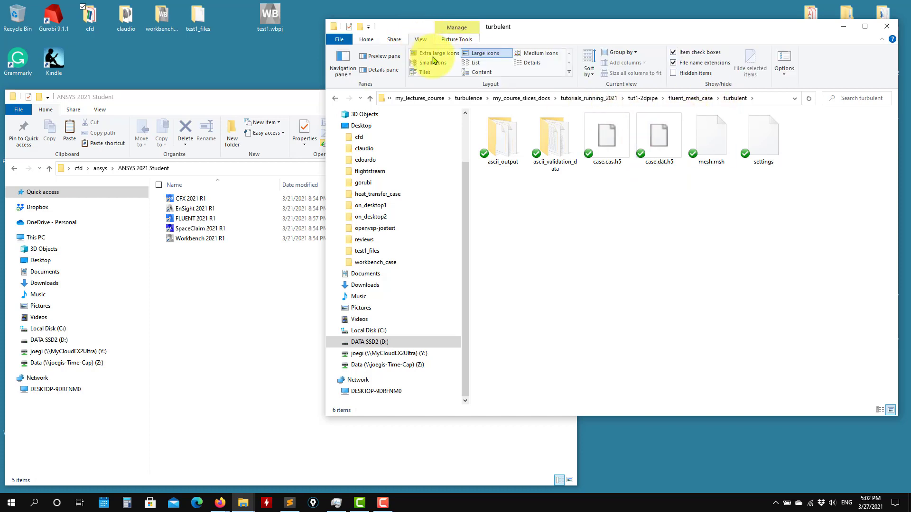
{"action": "left_click", "coordinate": [531, 65]}
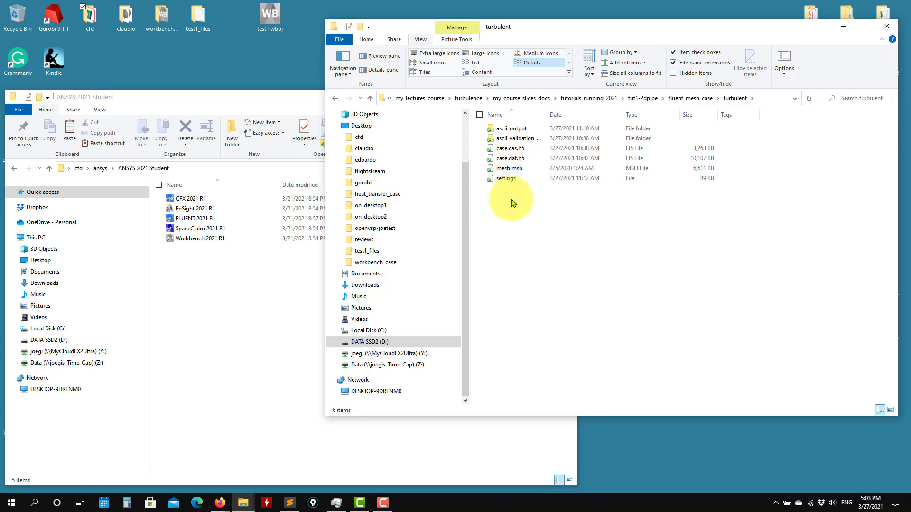
Go up to fluent_mesh_case, select its full path, and launch FLUENT 2021 R1
{"action": "left_click", "coordinate": [371, 99]}
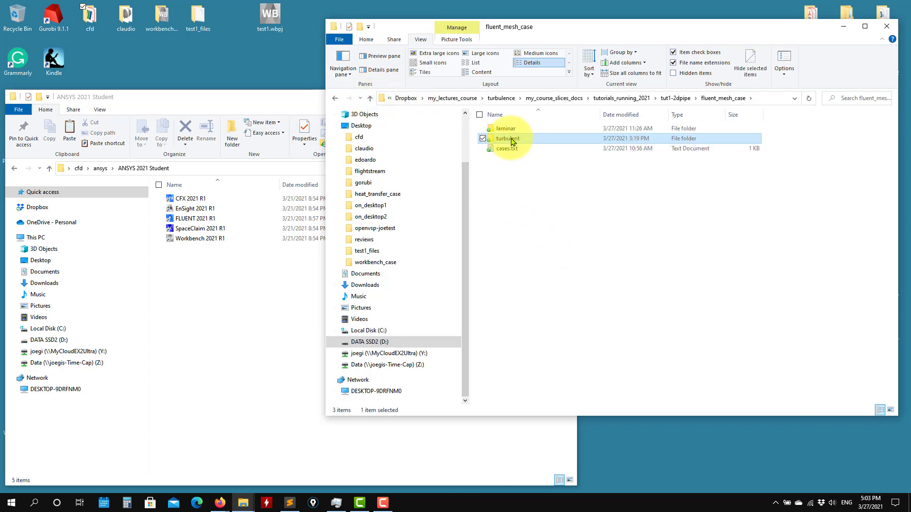
{"action": "left_click", "coordinate": [762, 99]}
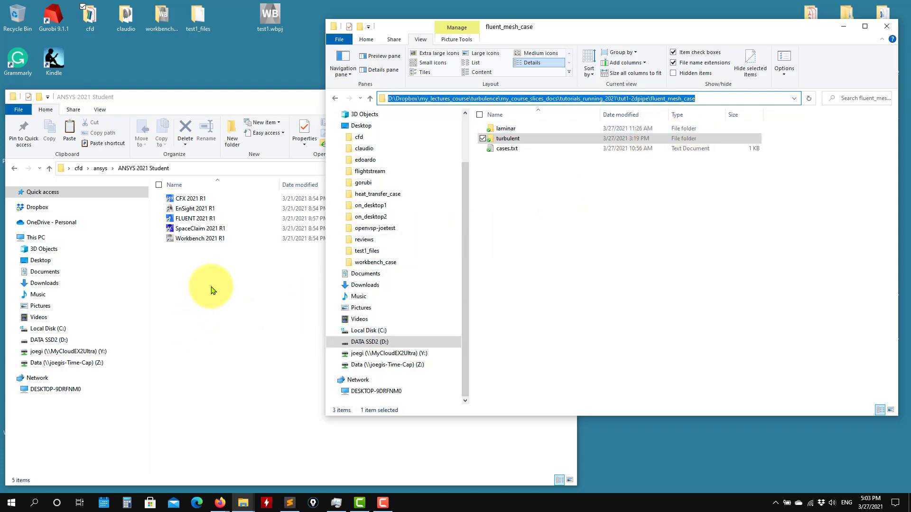
{"action": "left_click", "coordinate": [194, 220]}
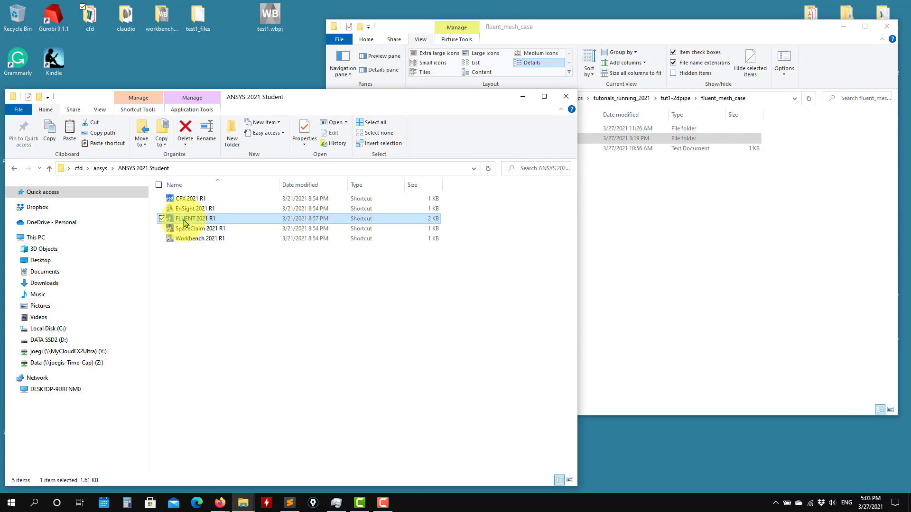
Paste the fluent_mesh_case path as the Working Directory and start 2D double-precision Fluent
{"action": "left_click_drag", "start_coordinate": [512, 68], "coordinate": [243, 49]}
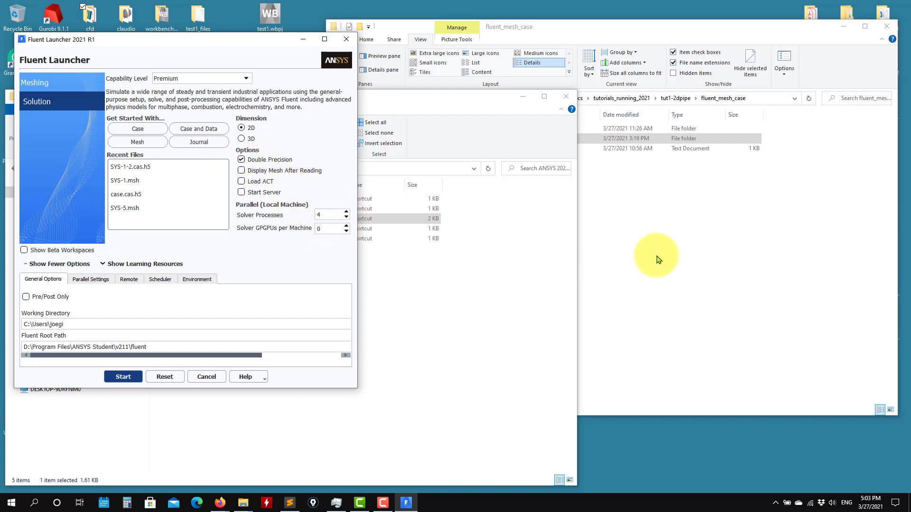
{"action": "left_click", "coordinate": [758, 101]}
{"action": "left_click", "coordinate": [758, 101]}
{"action": "key", "text": "ctrl+c"}
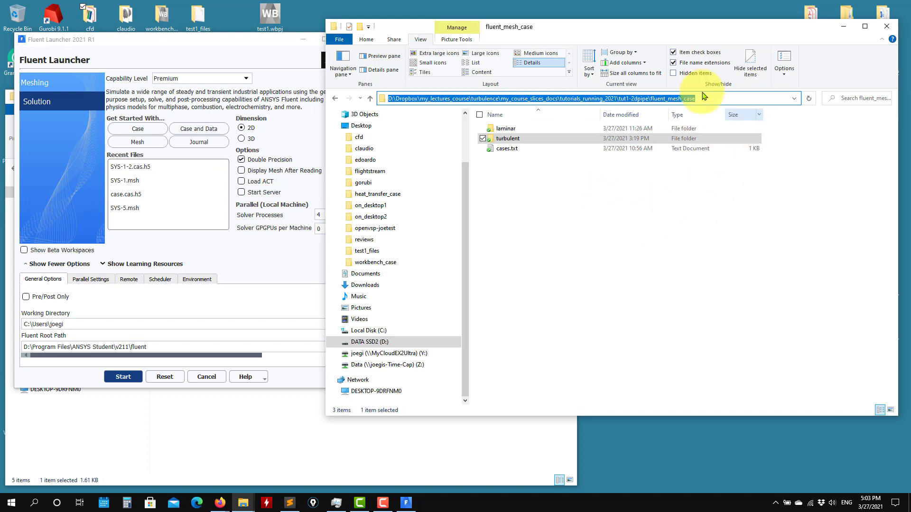
{"action": "double_click", "coordinate": [118, 327]}
{"action": "key", "text": "ctrl+a"}
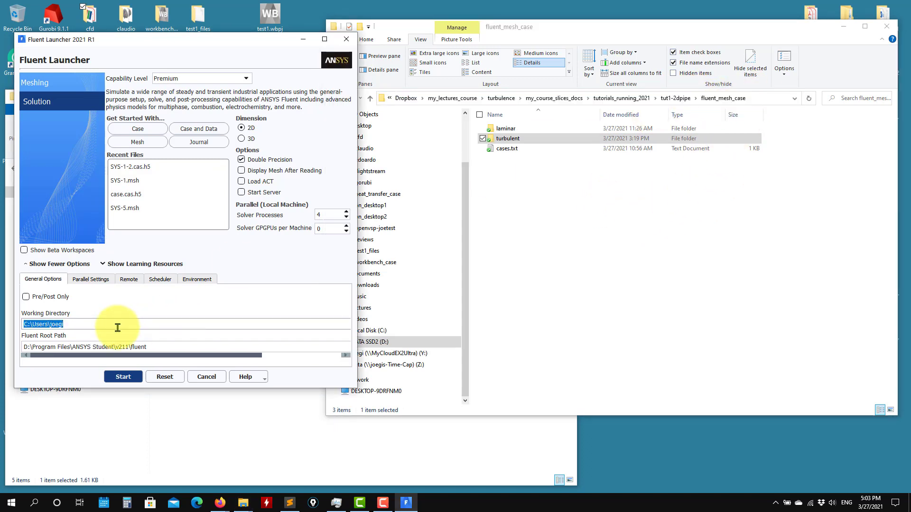
{"action": "key", "text": "ctrl+v"}
{"action": "left_click", "coordinate": [124, 377]}
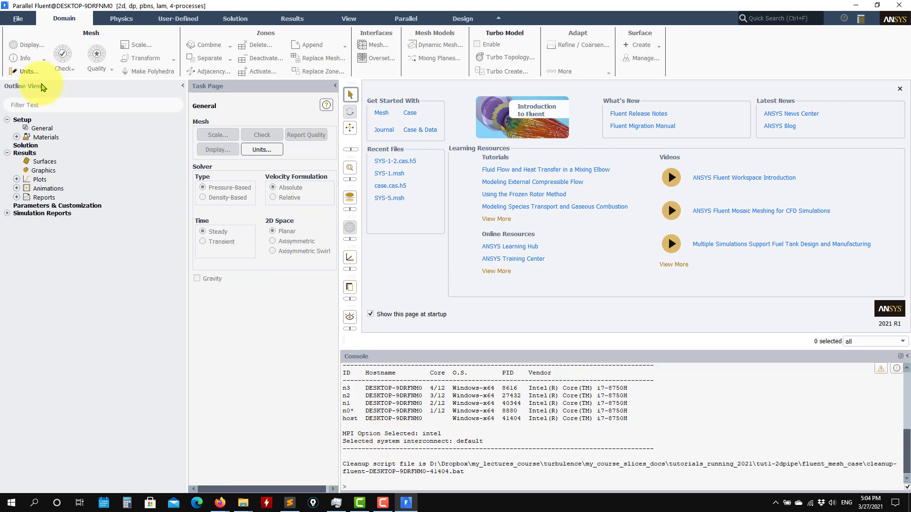
Choose File > Read > Case & Data to bring up the Select File dialog
{"action": "left_click", "coordinate": [22, 22]}
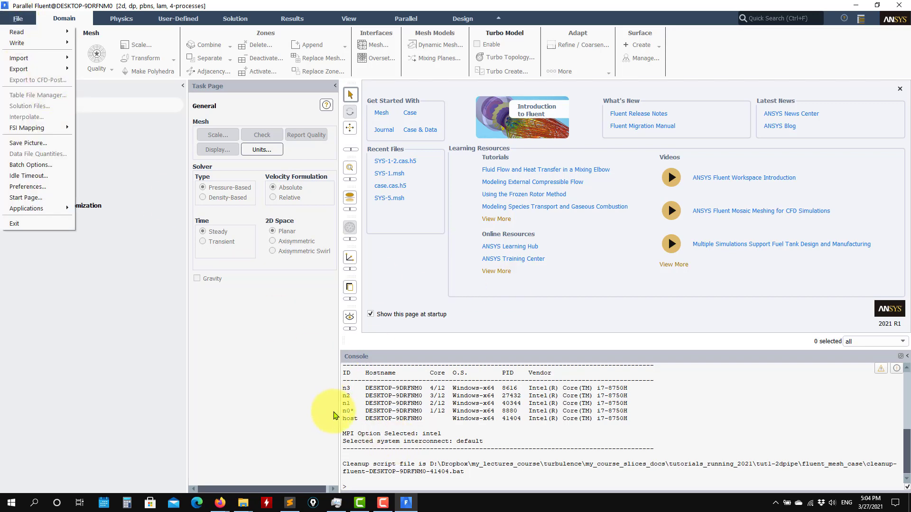
{"action": "left_click", "coordinate": [234, 422]}
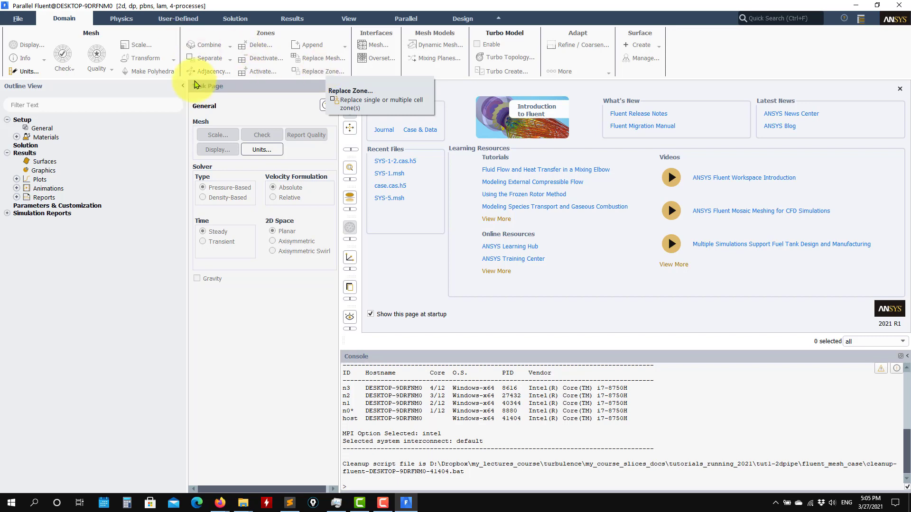
{"action": "left_click", "coordinate": [20, 21]}
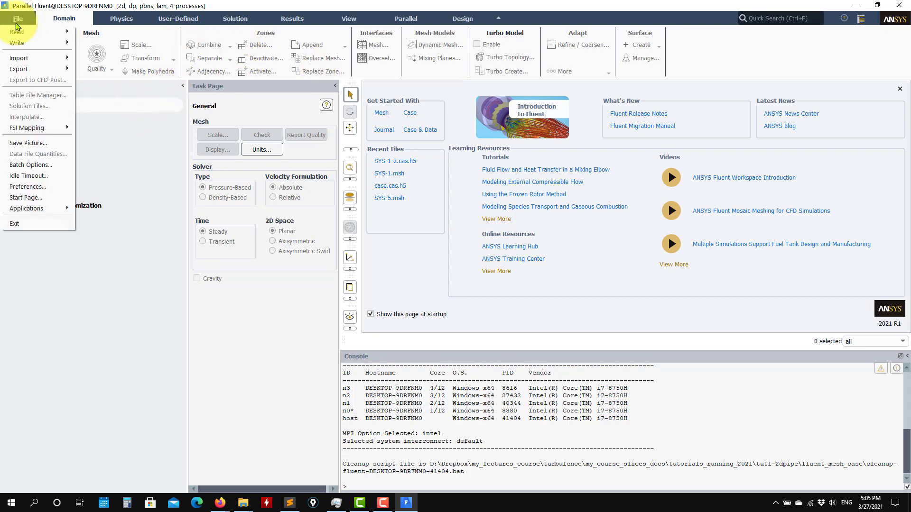
{"action": "mouse_move", "coordinate": [19, 32]}
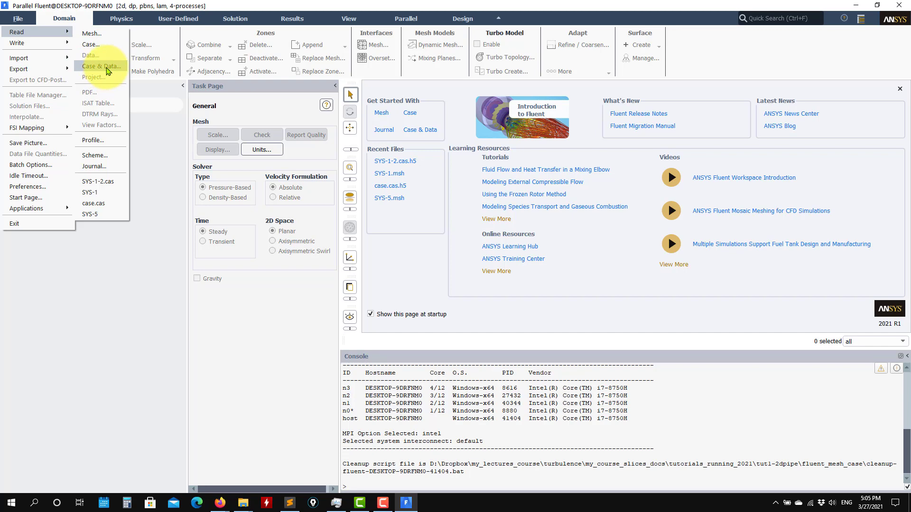
{"action": "left_click", "coordinate": [107, 71]}
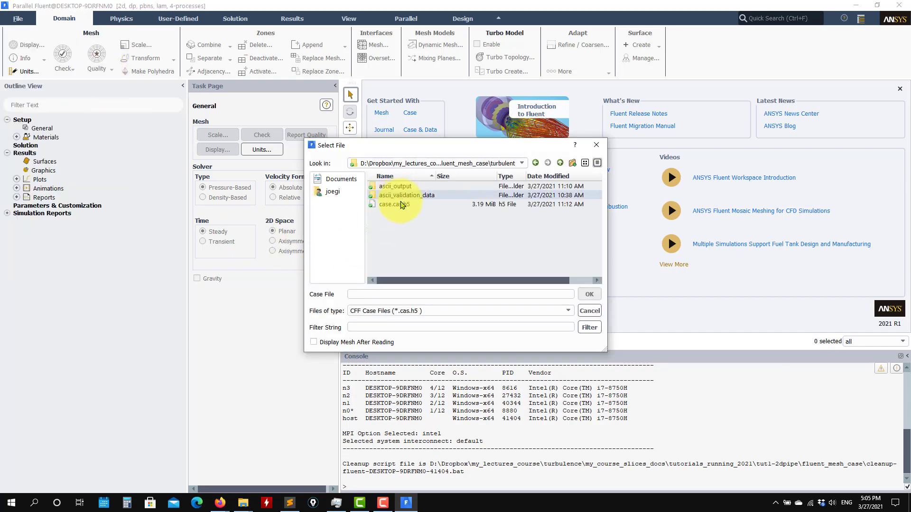
Select case.cas.h5 and load it together with its case.dat.h5 data
{"action": "left_click", "coordinate": [401, 204]}
{"action": "left_click", "coordinate": [589, 294]}
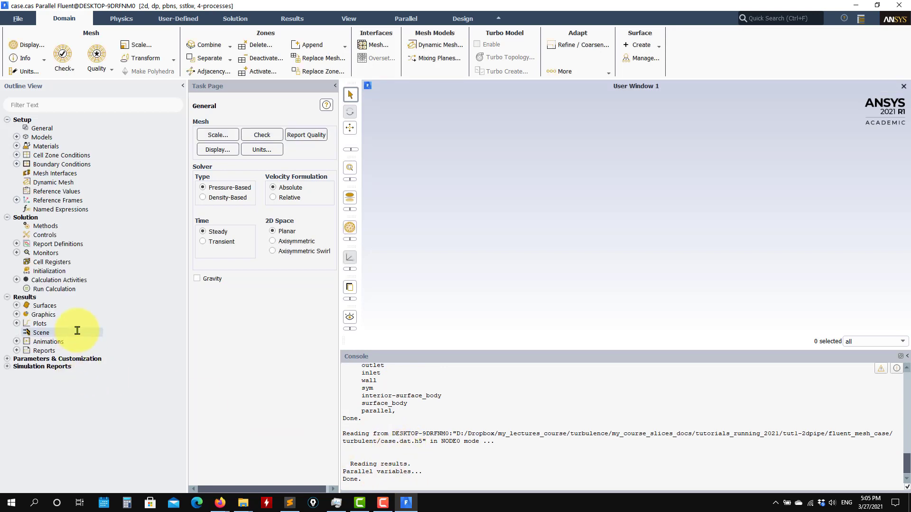
Display the contour-1 velocity-magnitude contours from Graphics > Contours
{"action": "left_click", "coordinate": [16, 315]}
{"action": "left_click", "coordinate": [26, 333]}
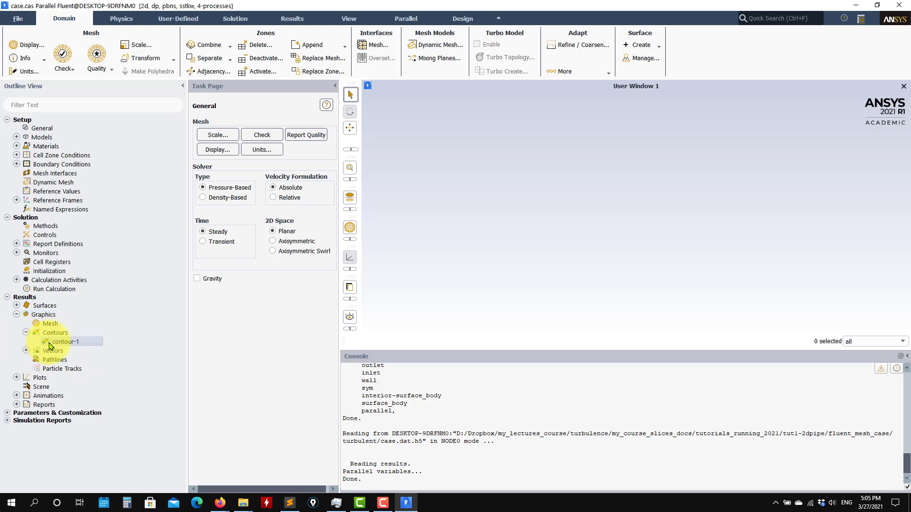
{"action": "double_click", "coordinate": [66, 342]}
{"action": "left_click", "coordinate": [279, 391]}
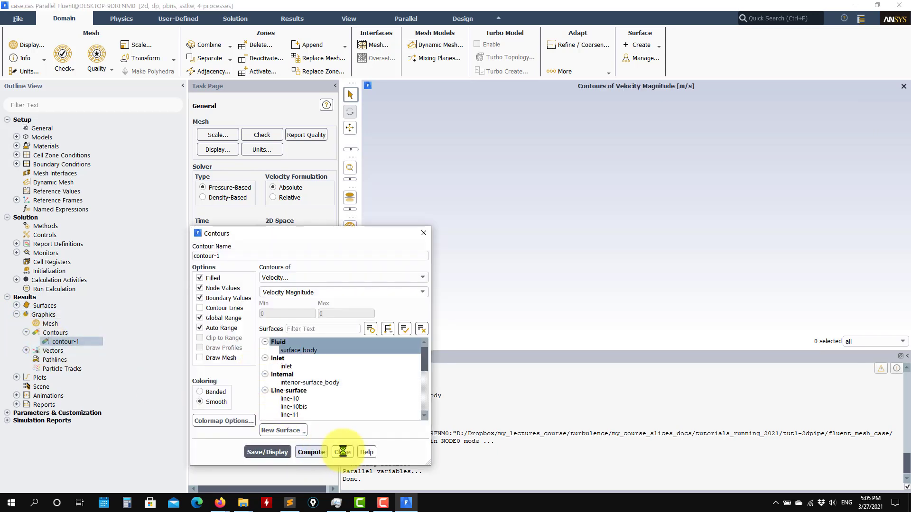
{"action": "left_click", "coordinate": [341, 392]}
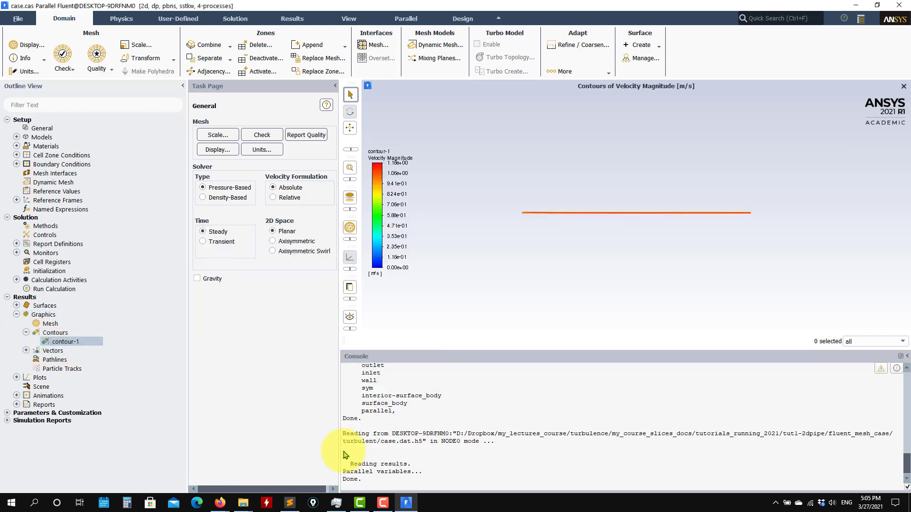
Plot the stored scaled residual history of about 93 iterations from Monitors > Residual
{"action": "left_click", "coordinate": [17, 244]}
{"action": "left_click", "coordinate": [16, 271]}
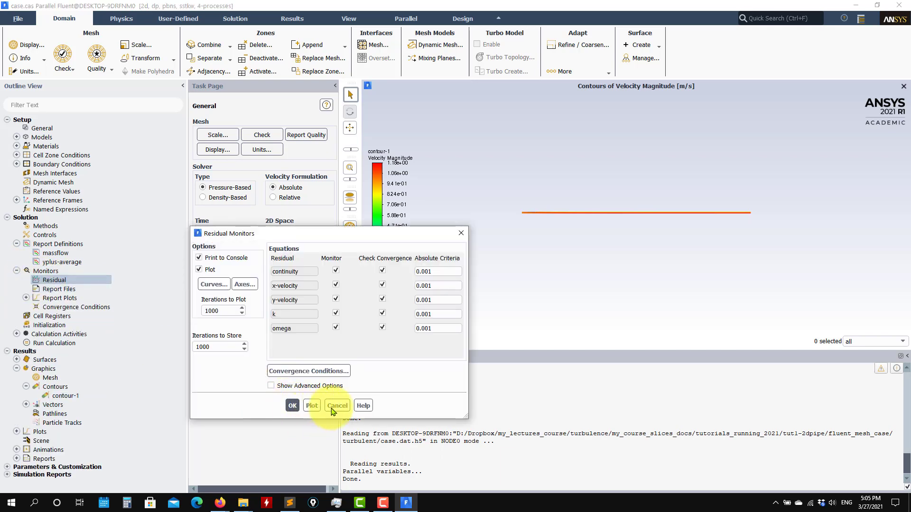
{"action": "left_click", "coordinate": [310, 405]}
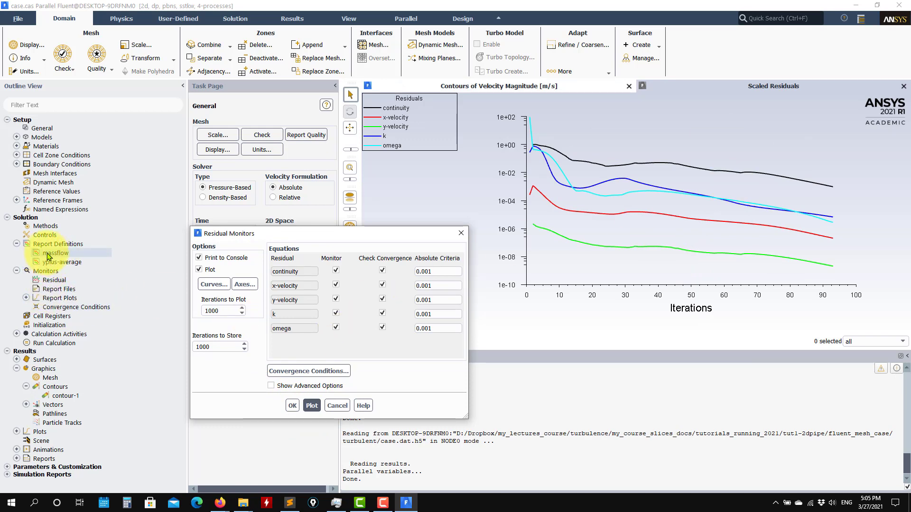
{"action": "left_click", "coordinate": [337, 406]}
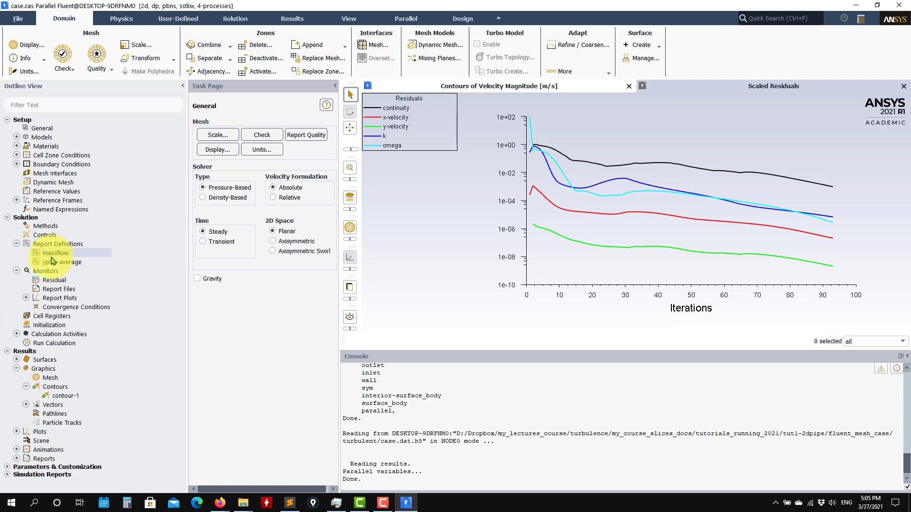
{"action": "left_click", "coordinate": [248, 505]}
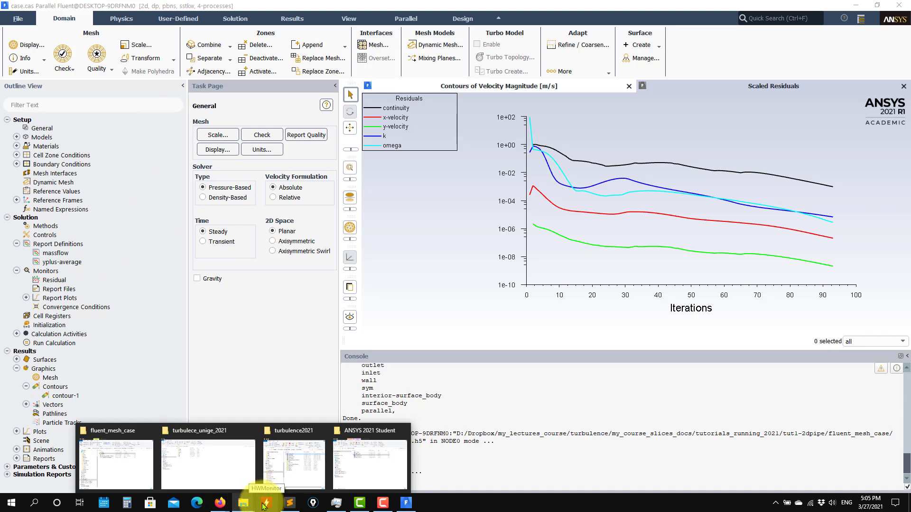
Open the turbulent folder in File Explorer, then return to Fluent
{"action": "mouse_move", "coordinate": [327, 464]}
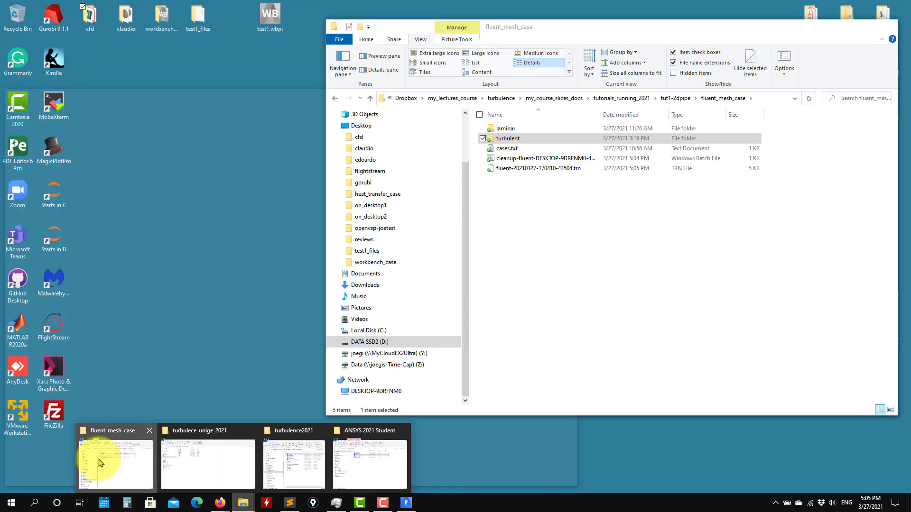
{"action": "left_click", "coordinate": [95, 460]}
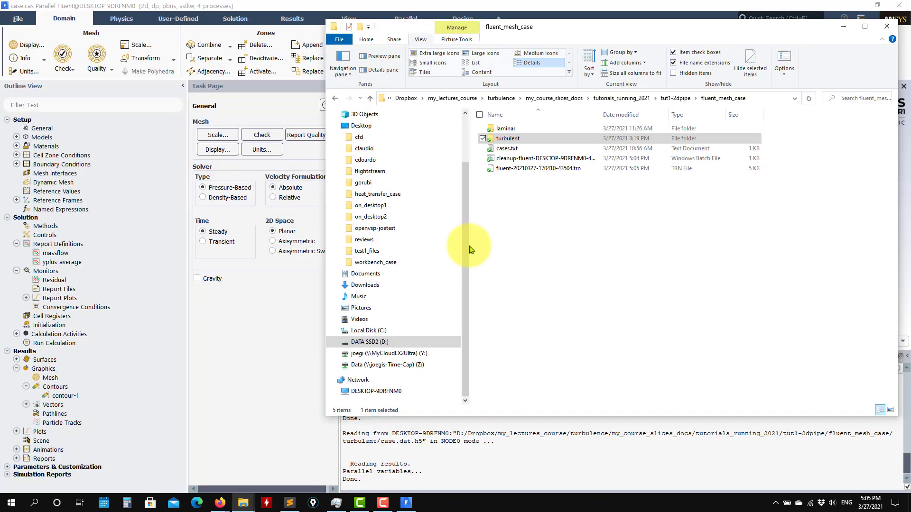
{"action": "double_click", "coordinate": [506, 139]}
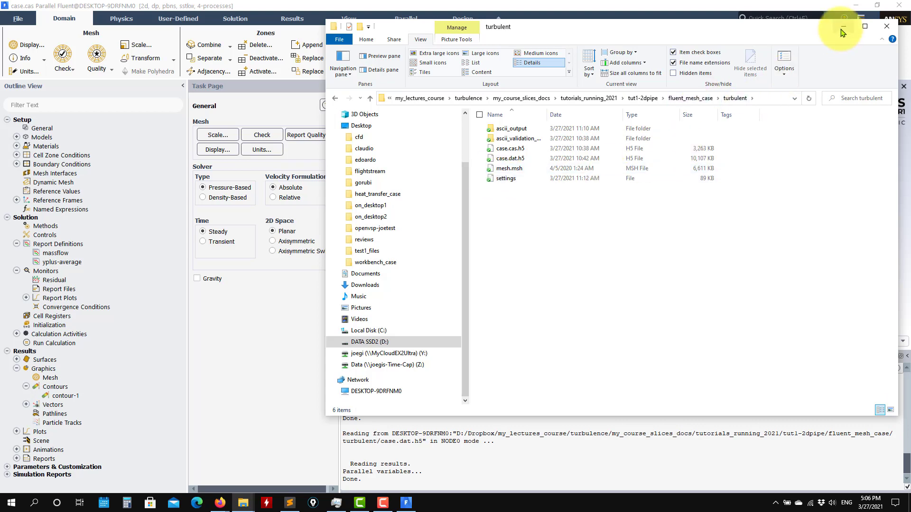
{"action": "left_click", "coordinate": [843, 31]}
Read mesh.msh via File > Read > Mesh, discarding the current case and data
{"action": "left_click", "coordinate": [16, 21]}
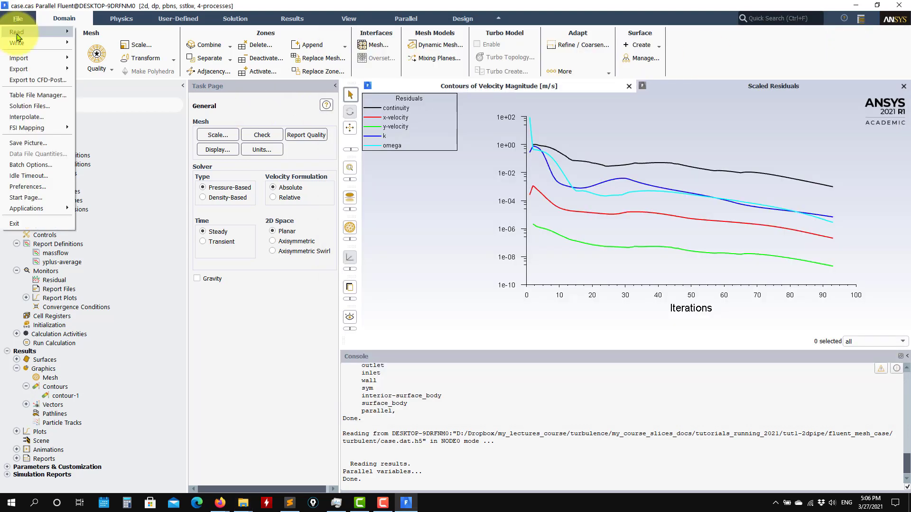
{"action": "mouse_move", "coordinate": [28, 33]}
{"action": "left_click", "coordinate": [95, 31]}
{"action": "left_click_drag", "start_coordinate": [295, 301], "coordinate": [327, 318]}
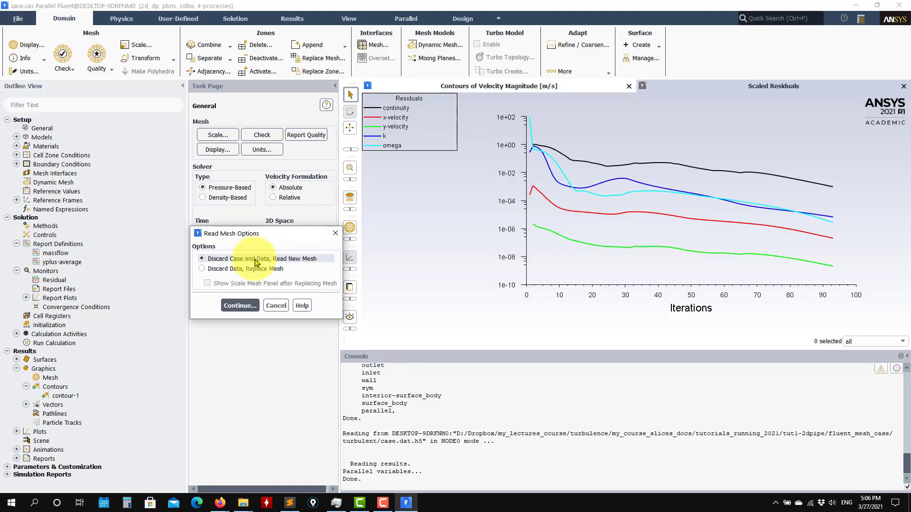
{"action": "left_click", "coordinate": [240, 305]}
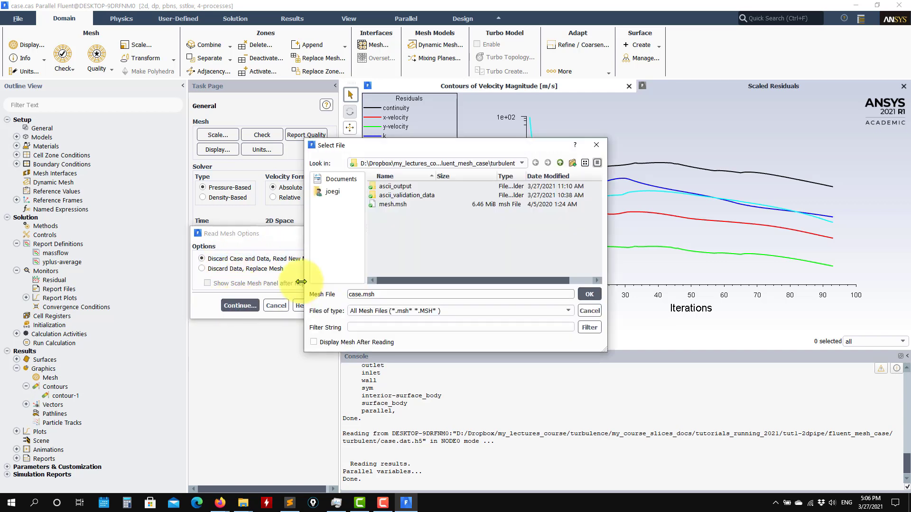
{"action": "left_click", "coordinate": [399, 204]}
{"action": "left_click", "coordinate": [589, 294]}
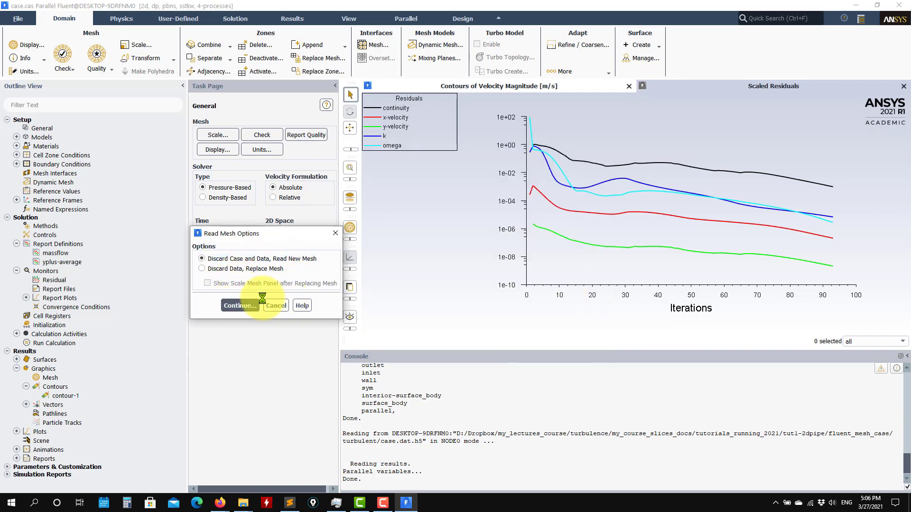
{"action": "left_click", "coordinate": [240, 305]}
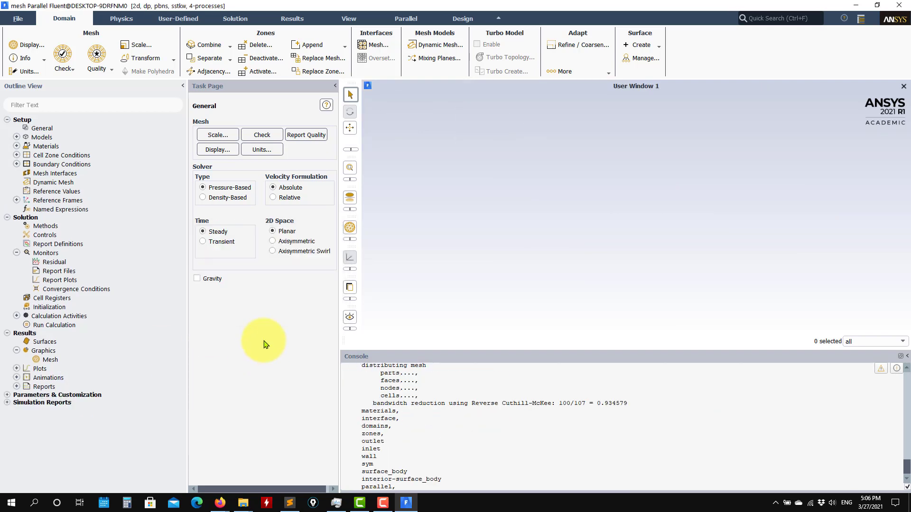
{"action": "double_click", "coordinate": [50, 360]}
Display the pipe mesh in the graphics window and zoom in on it
{"action": "left_click", "coordinate": [296, 474]}
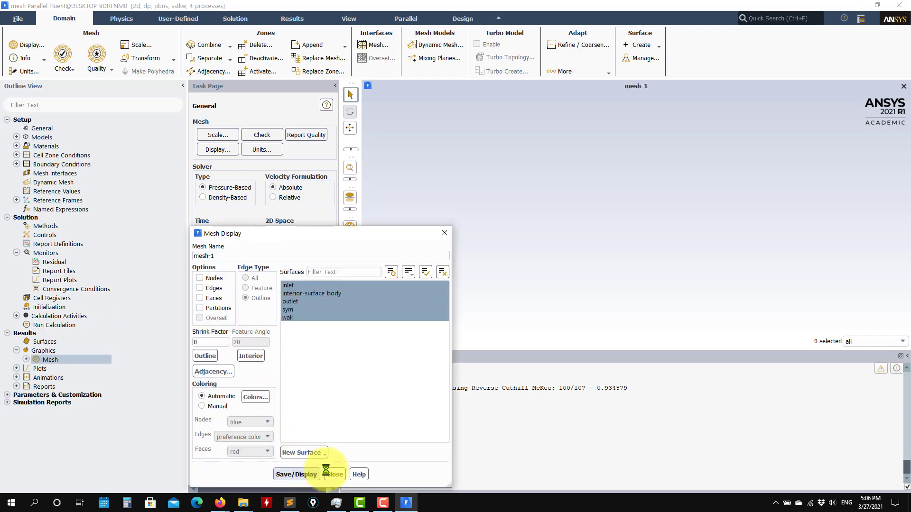
{"action": "left_click", "coordinate": [335, 474]}
{"action": "scroll", "coordinate": [503, 163], "scroll_direction": "up", "scroll_amount": 5}
{"action": "scroll", "coordinate": [499, 166], "scroll_direction": "up", "scroll_amount": 5}
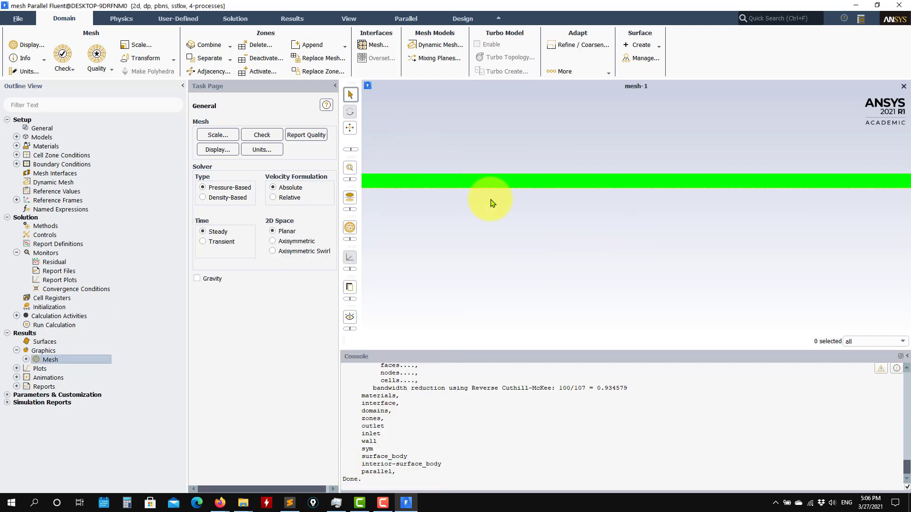
Select Setup > General, collapse Monitors, and bring the turbulent Explorer window forward
{"action": "left_click", "coordinate": [39, 127]}
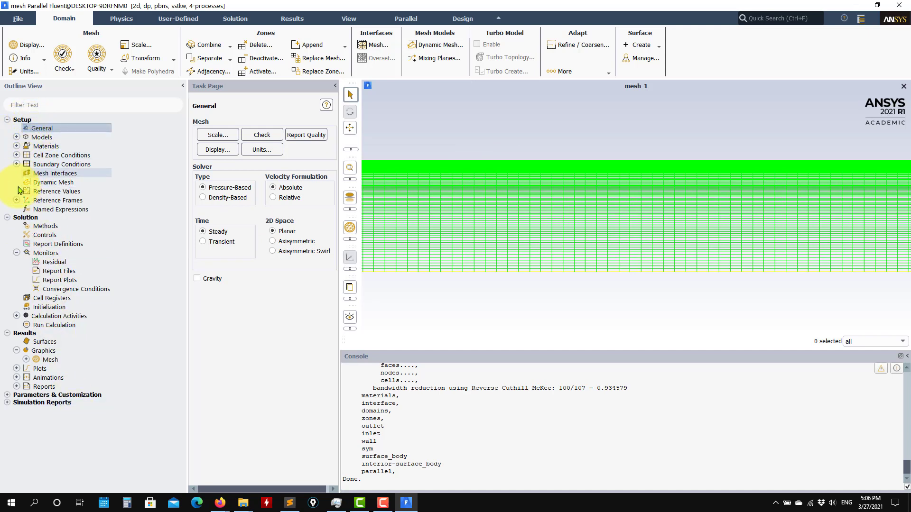
{"action": "left_click", "coordinate": [16, 253]}
{"action": "mouse_move", "coordinate": [236, 505]}
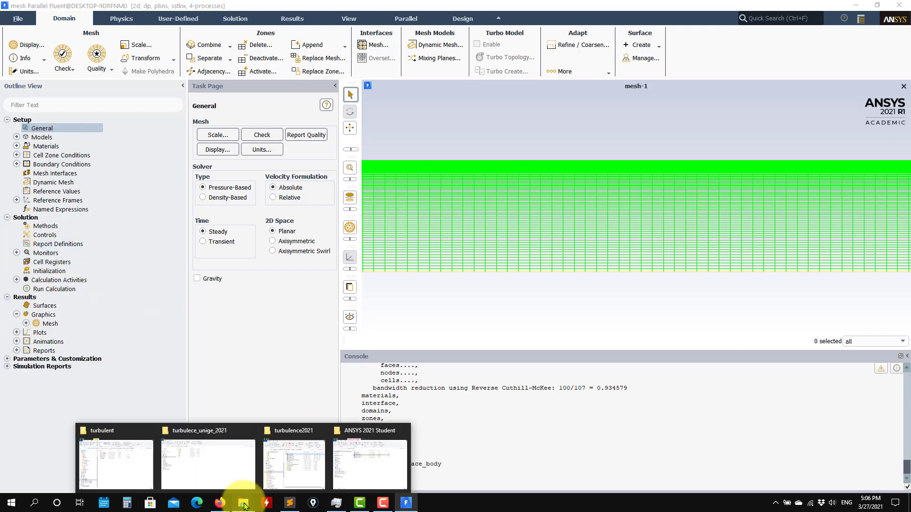
{"action": "left_click", "coordinate": [128, 407]}
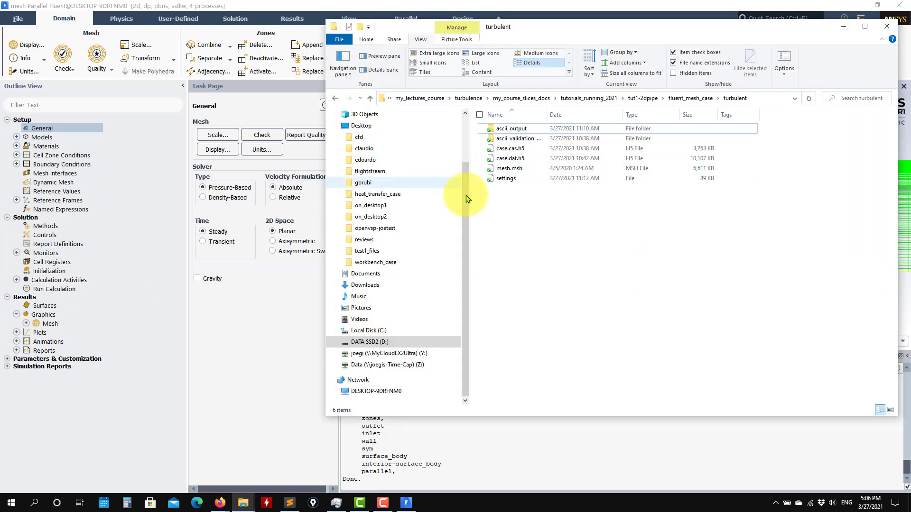
Print the report summary in the console without writing a file, then quit to top level
{"action": "left_click", "coordinate": [425, 469]}
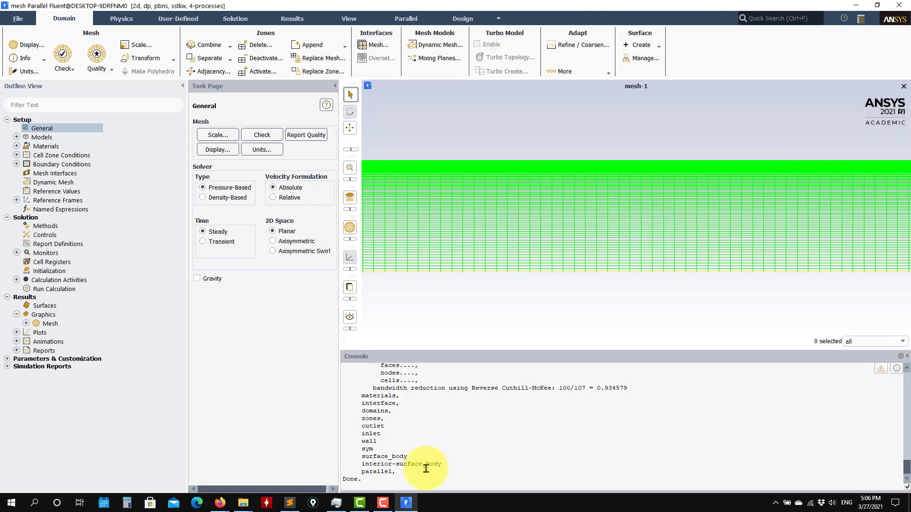
{"action": "key", "text": "Return"}
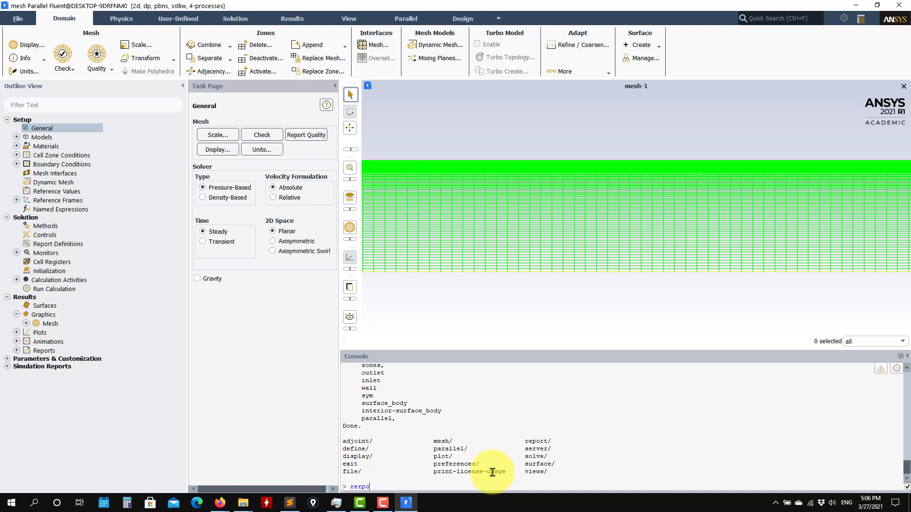
{"action": "type", "text": "t"}
{"action": "key", "text": "Return"}
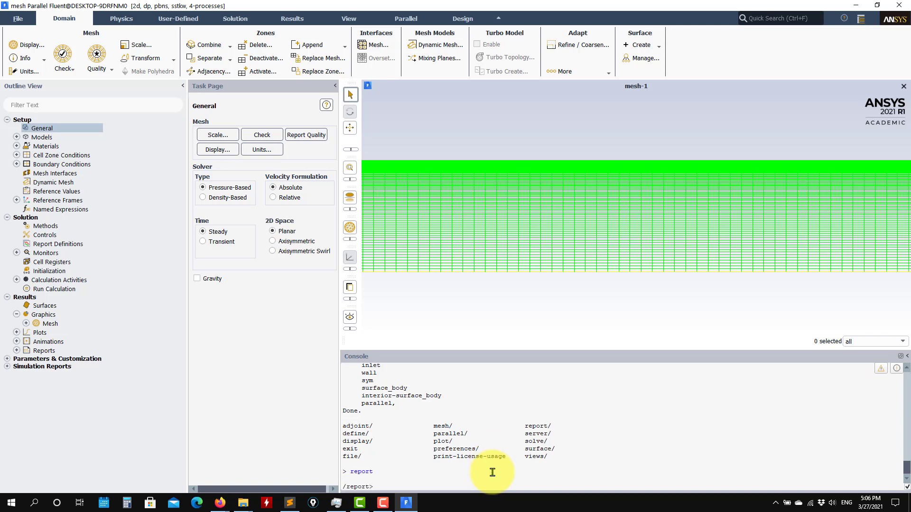
{"action": "key", "text": "Return"}
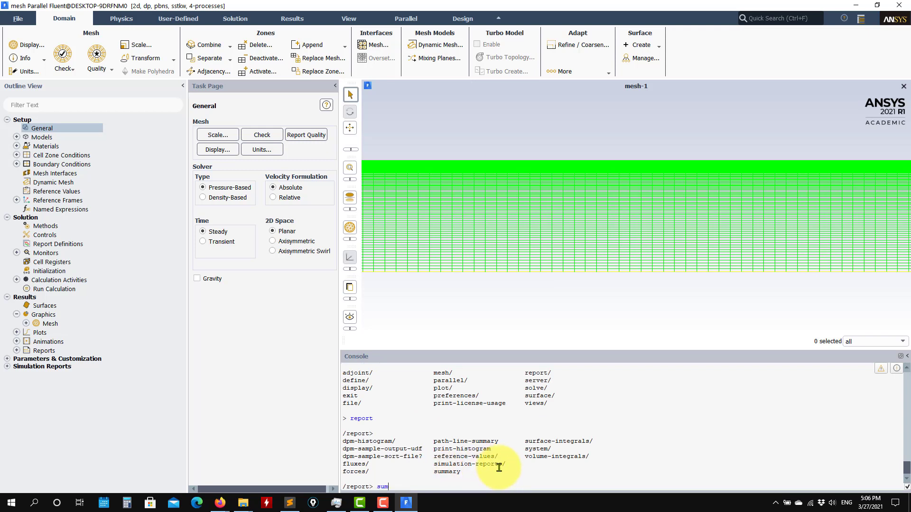
{"action": "type", "text": "summary"}
{"action": "key", "text": "Return"}
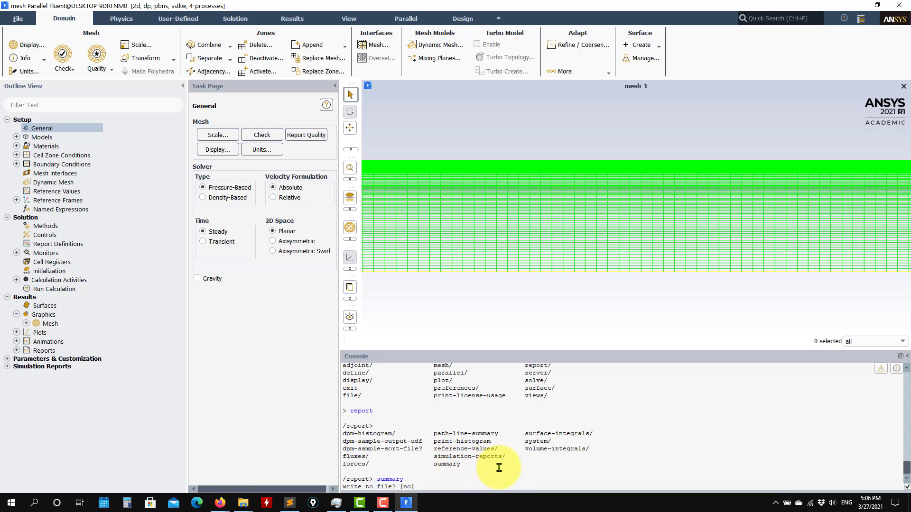
{"action": "type", "text": "n"}
{"action": "key", "text": "Return"}
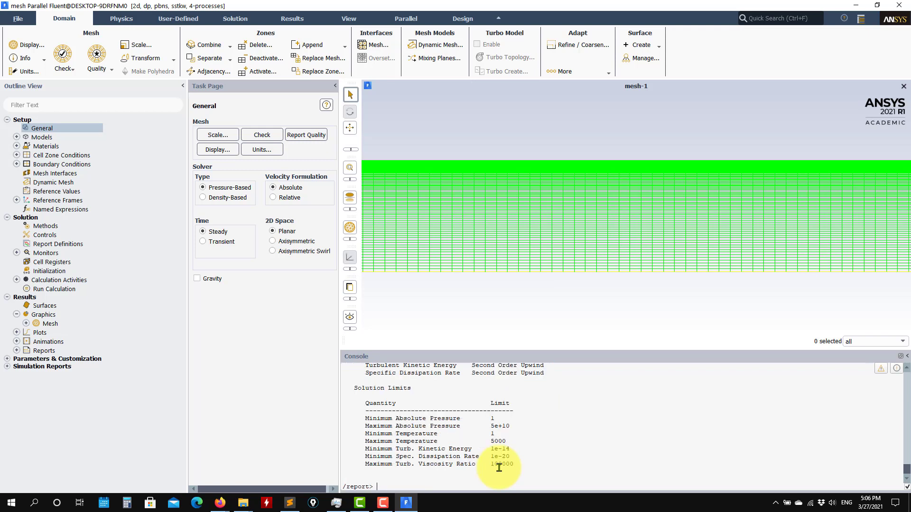
{"action": "left_click", "coordinate": [365, 487]}
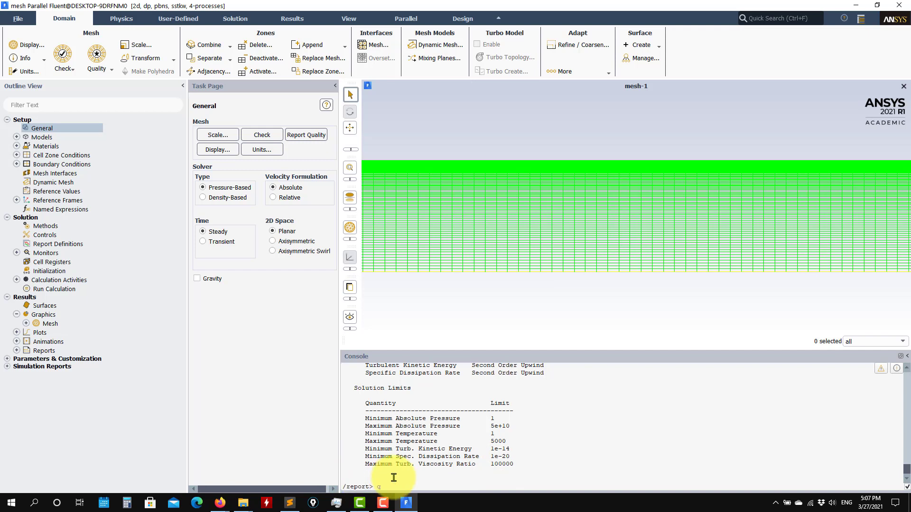
{"action": "type", "text": "q"}
{"action": "key", "text": "Return"}
{"action": "key", "text": "Return"}
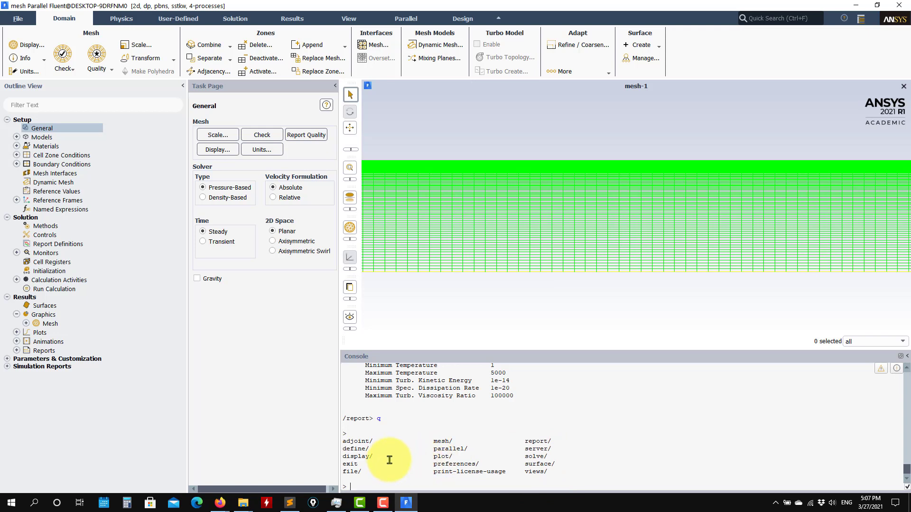
Enter the console file menu and run read-settings to prompt for the settings file
{"action": "type", "text": "le"}
{"action": "key", "text": "Return"}
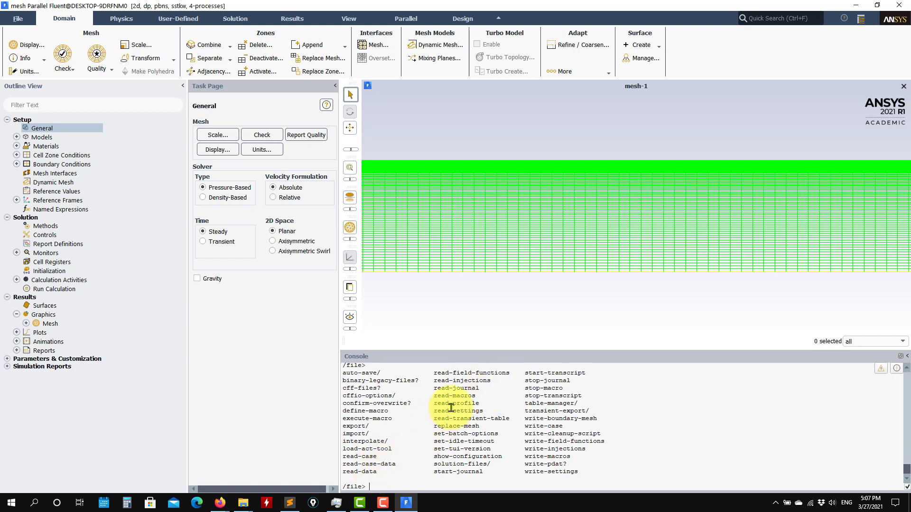
{"action": "left_click_drag", "start_coordinate": [486, 411], "coordinate": [435, 411]}
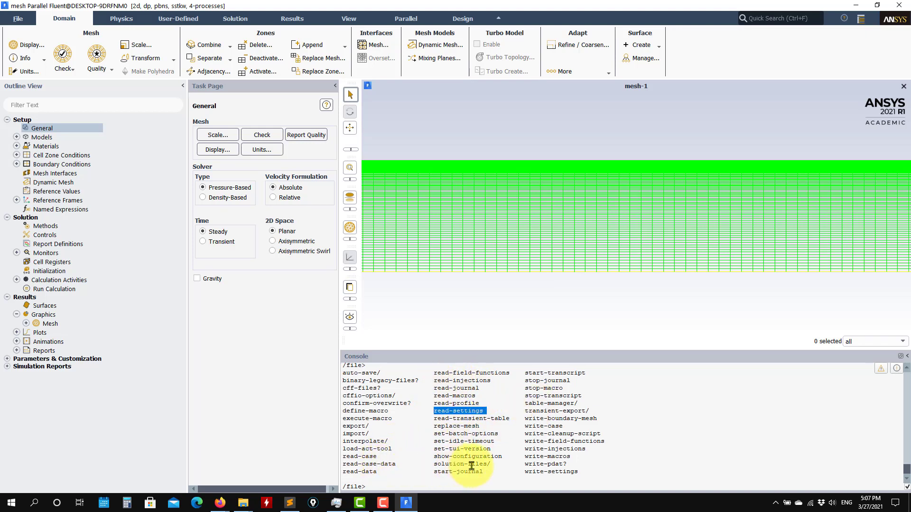
{"action": "left_click_drag", "start_coordinate": [579, 472], "coordinate": [522, 475]}
{"action": "left_click", "coordinate": [477, 484]}
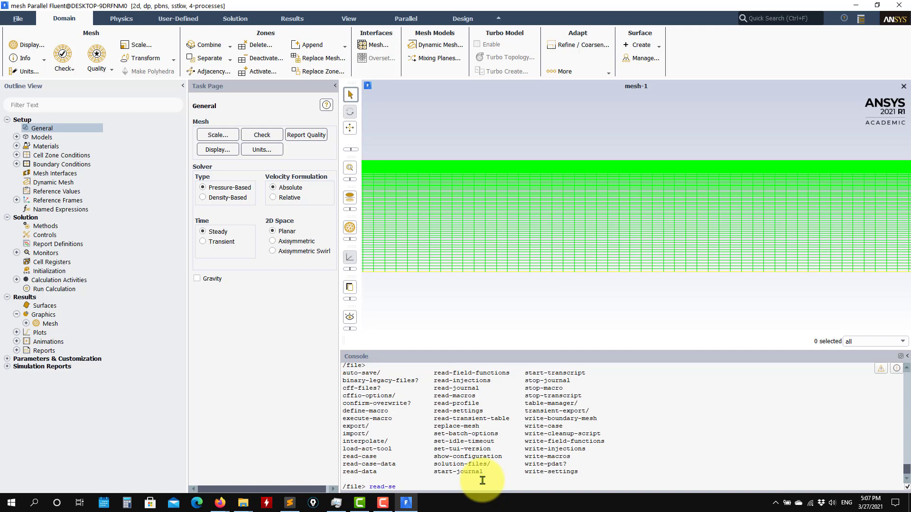
{"action": "key", "text": "Return"}
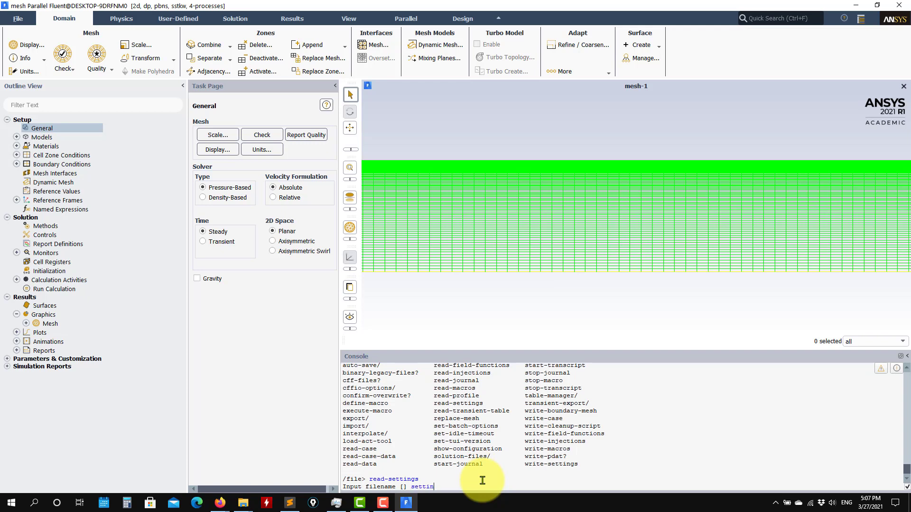
Read the file named 'settings' into the pipe case with the console's read-settings command
{"action": "mouse_move", "coordinate": [243, 502]}
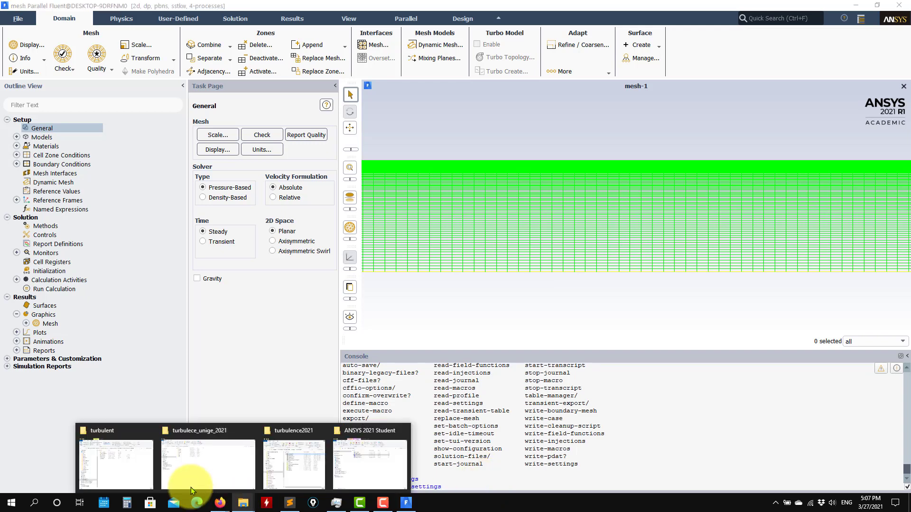
{"action": "left_click", "coordinate": [118, 473]}
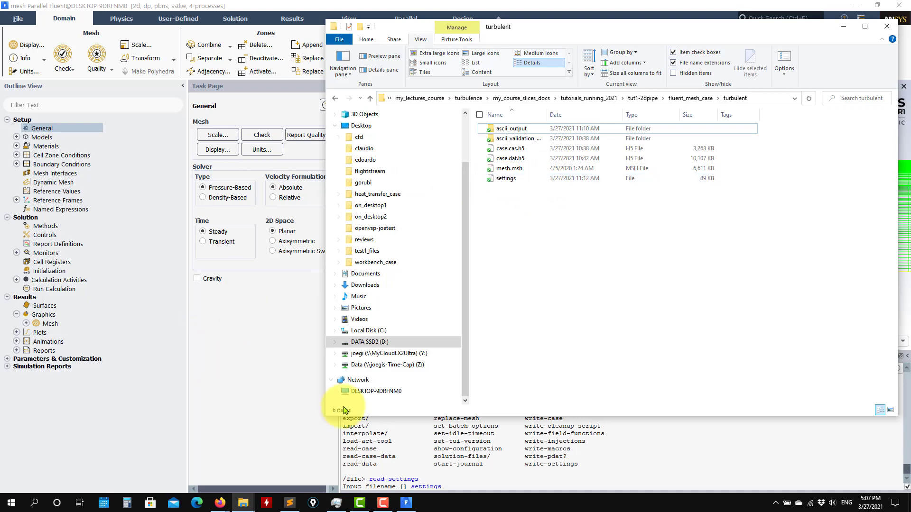
{"action": "left_click", "coordinate": [471, 439]}
{"action": "type", "text": "settings"}
{"action": "key", "text": "Return"}
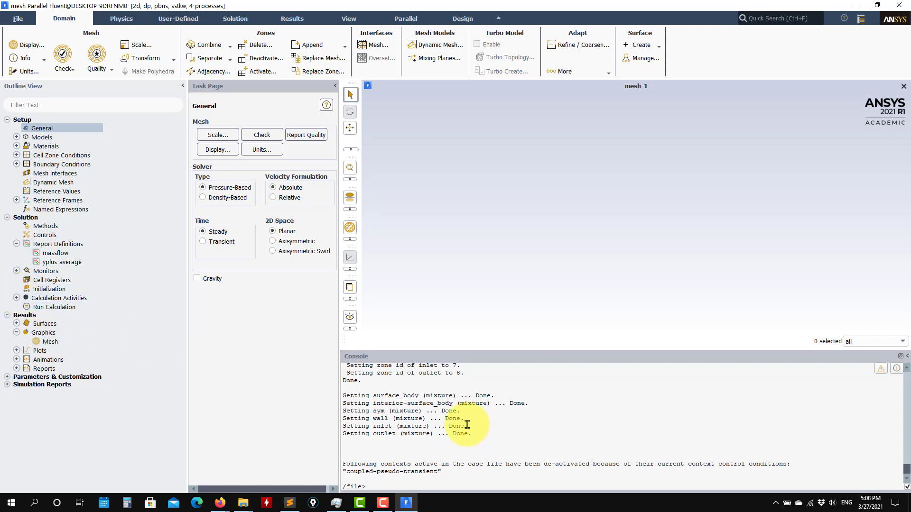
{"action": "key", "text": "Return"}
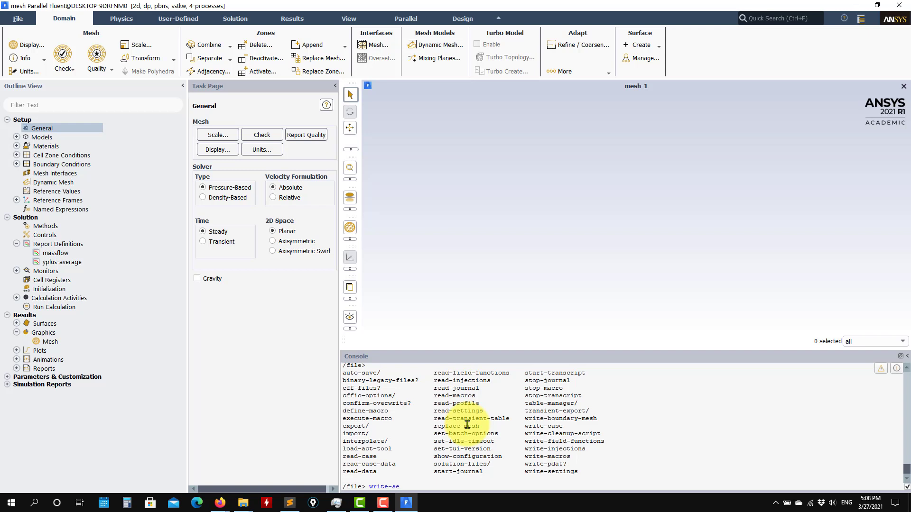
Write the current case settings to a file named banana using write-settings
{"action": "type", "text": "write-settings"}
{"action": "key", "text": "Return"}
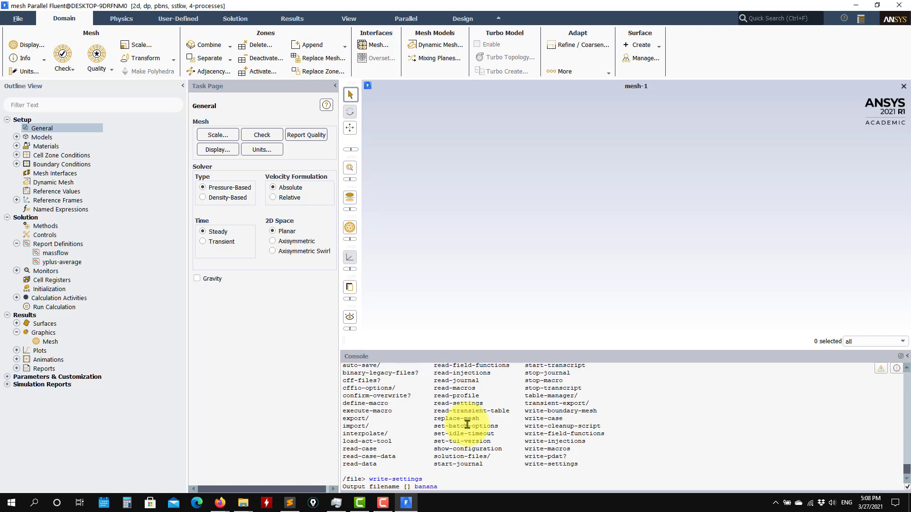
{"action": "type", "text": "banana"}
{"action": "key", "text": "Return"}
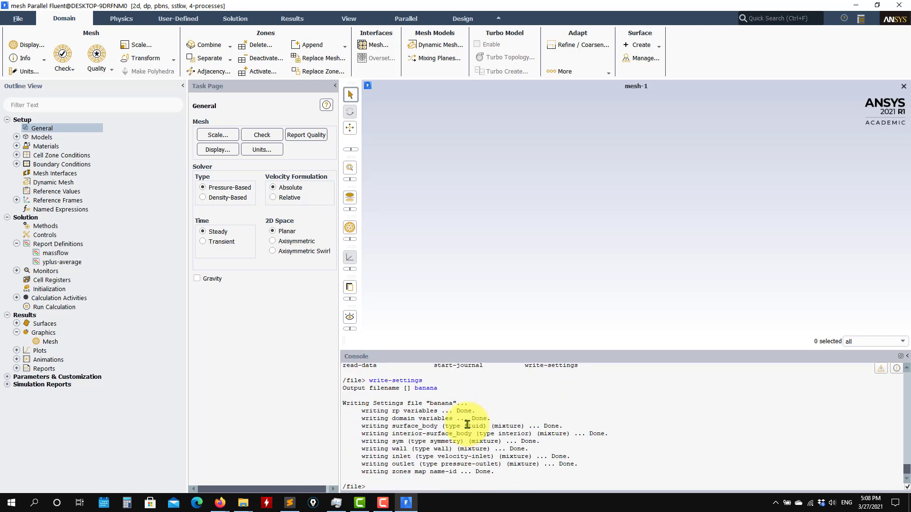
Confirm banana (89 KB) appears in the turbulent folder, then minimize Explorer
{"action": "left_click", "coordinate": [245, 505]}
{"action": "left_click", "coordinate": [128, 405]}
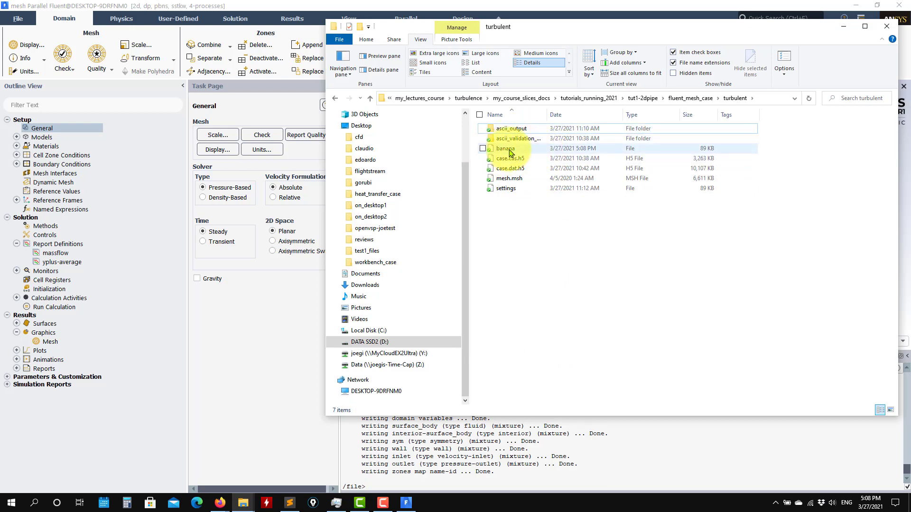
{"action": "mouse_move", "coordinate": [511, 152]}
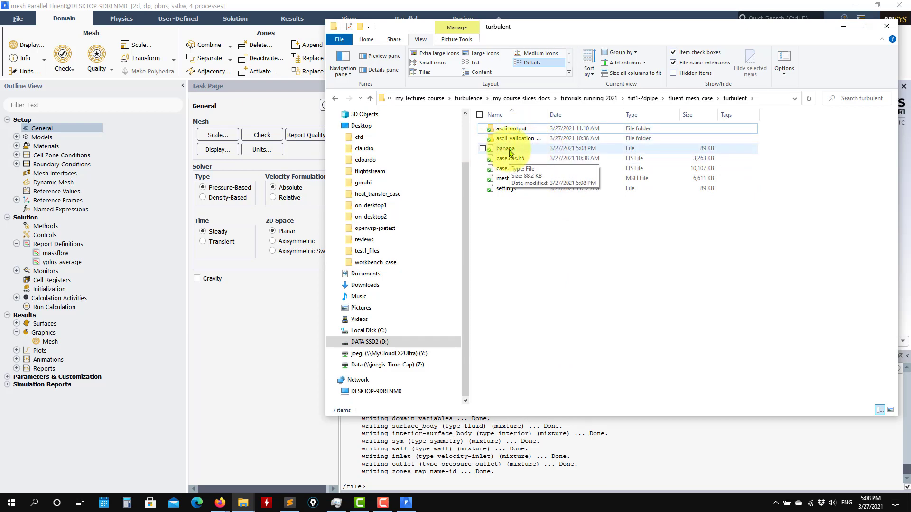
{"action": "left_click", "coordinate": [844, 27]}
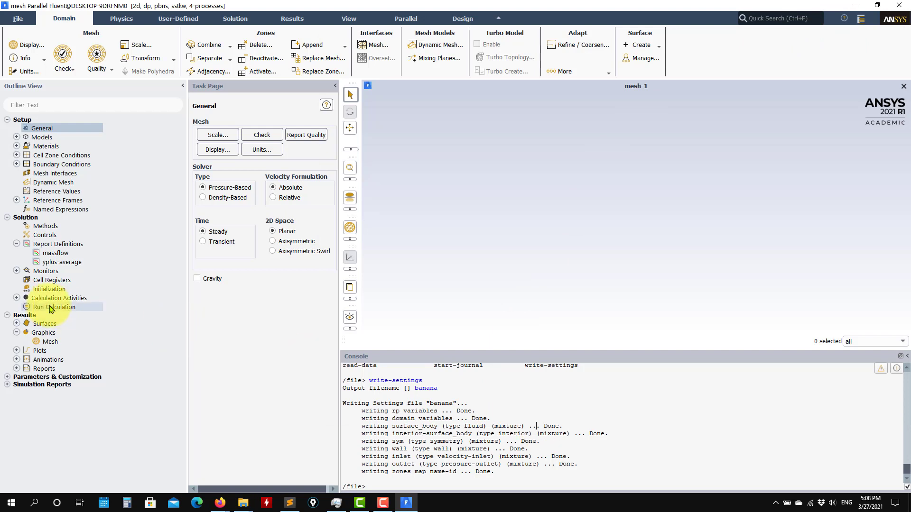
Initialize the flow solution and run the calculation for a few iterations
{"action": "left_click", "coordinate": [50, 289]}
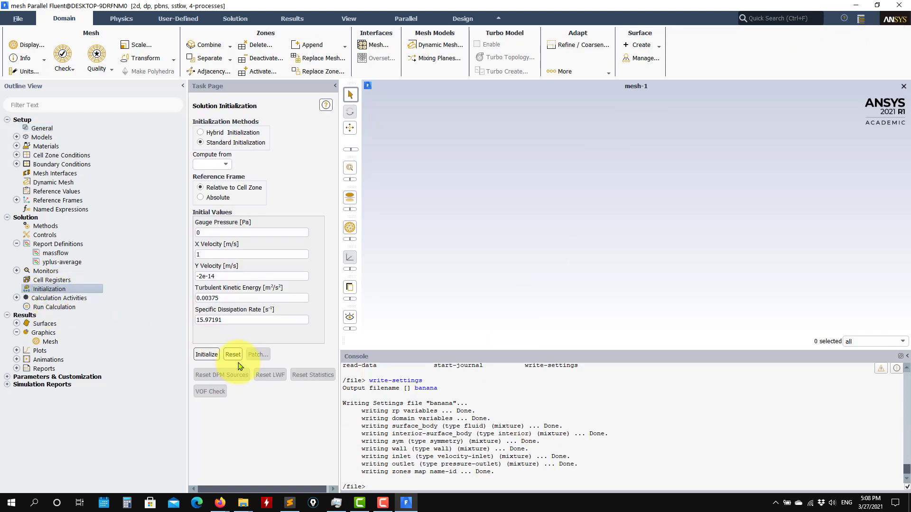
{"action": "left_click", "coordinate": [207, 355]}
{"action": "left_click", "coordinate": [54, 307]}
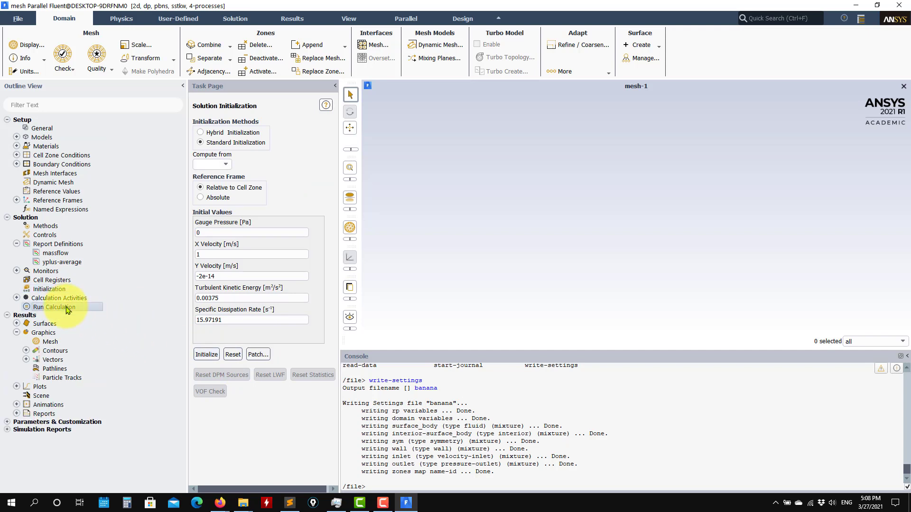
{"action": "left_click", "coordinate": [232, 342]}
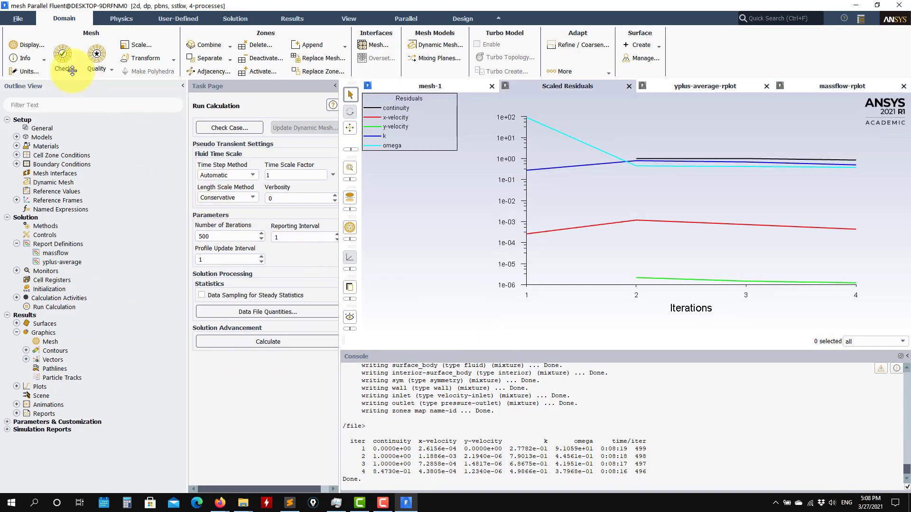
Read the case file case.cas.h5, discarding the unsaved current case
{"action": "left_click", "coordinate": [18, 18]}
{"action": "mouse_move", "coordinate": [17, 33]}
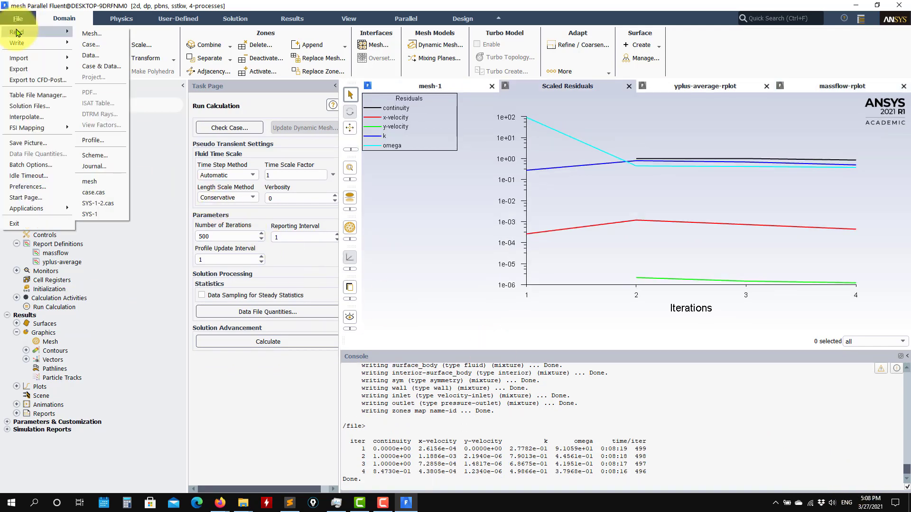
{"action": "left_click", "coordinate": [95, 59]}
{"action": "left_click", "coordinate": [459, 265]}
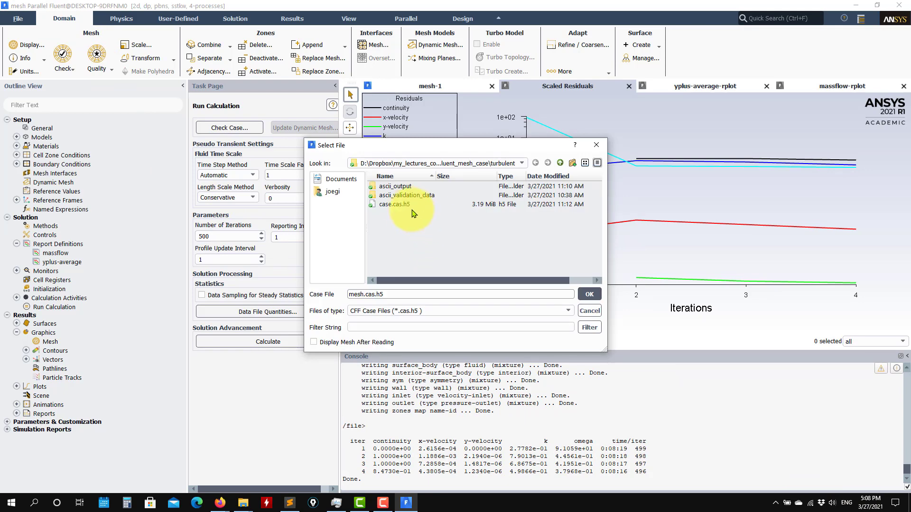
{"action": "left_click", "coordinate": [394, 204]}
{"action": "left_click", "coordinate": [589, 295]}
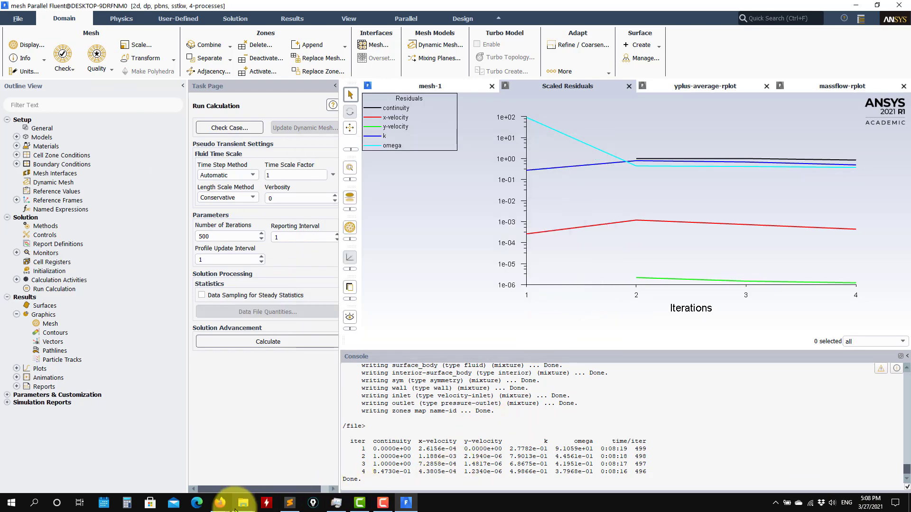
Scroll through case_presentation.pdf in Firefox, ending on the page 2 uplus-versus-yplus2 plot
{"action": "mouse_move", "coordinate": [223, 508]}
{"action": "left_click", "coordinate": [242, 481]}
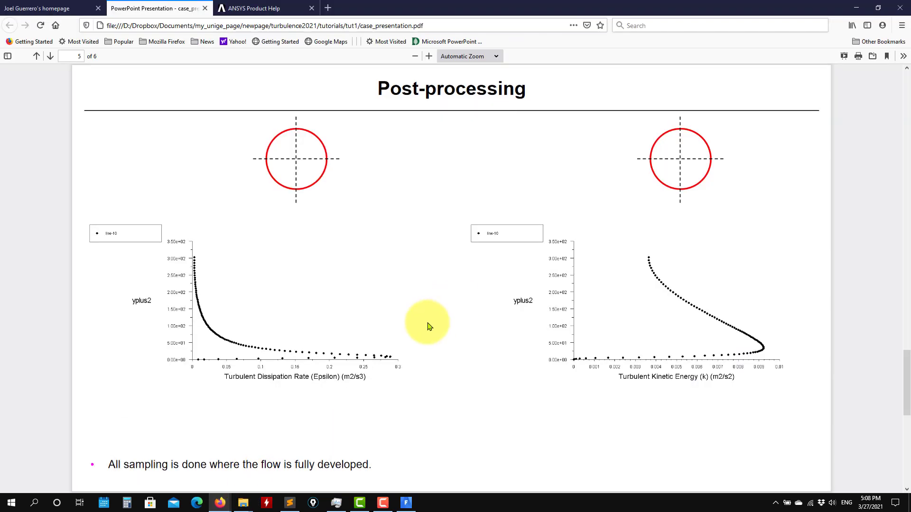
{"action": "scroll", "coordinate": [429, 326], "scroll_direction": "up", "scroll_amount": 3}
{"action": "scroll", "coordinate": [429, 327], "scroll_direction": "up", "scroll_amount": 20}
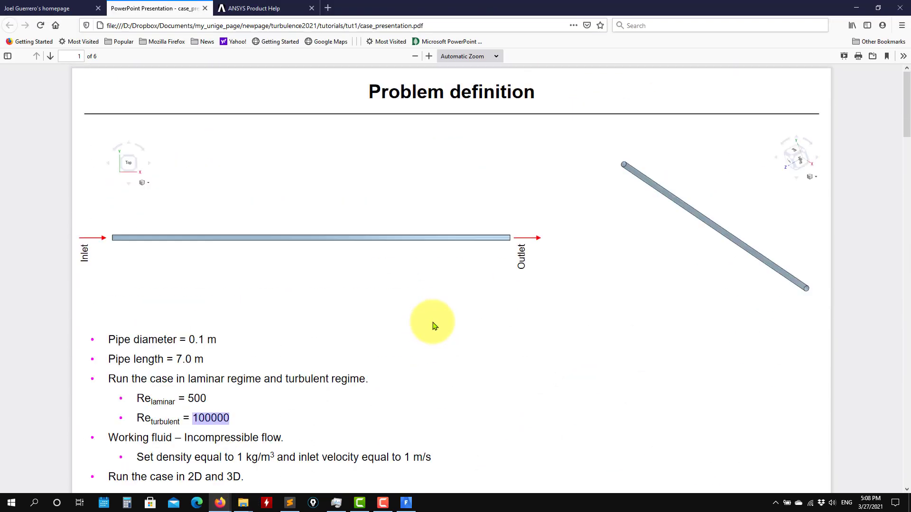
{"action": "scroll", "coordinate": [432, 326], "scroll_direction": "down", "scroll_amount": 7}
{"action": "scroll", "coordinate": [433, 326], "scroll_direction": "down", "scroll_amount": 5}
{"action": "scroll", "coordinate": [451, 278], "scroll_direction": "up", "scroll_amount": 4}
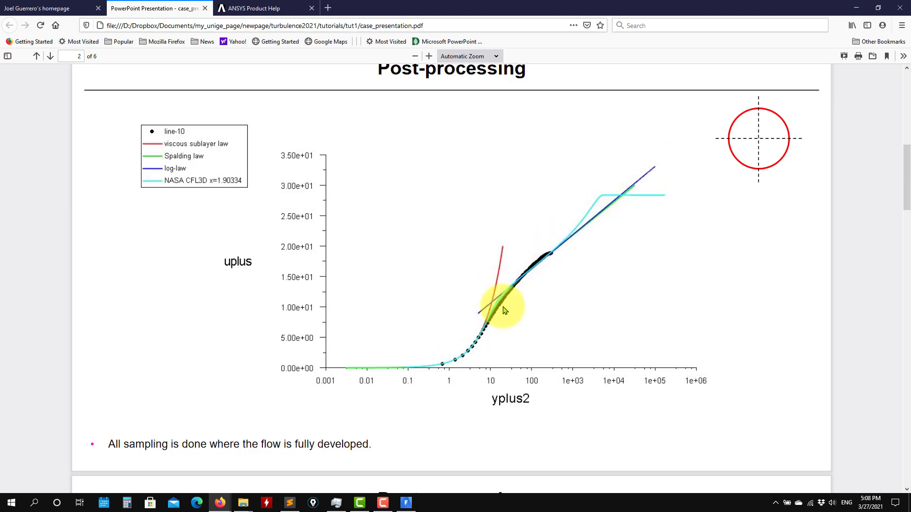
{"action": "scroll", "coordinate": [499, 306], "scroll_direction": "down", "scroll_amount": 10}
{"action": "scroll", "coordinate": [501, 313], "scroll_direction": "up", "scroll_amount": 10}
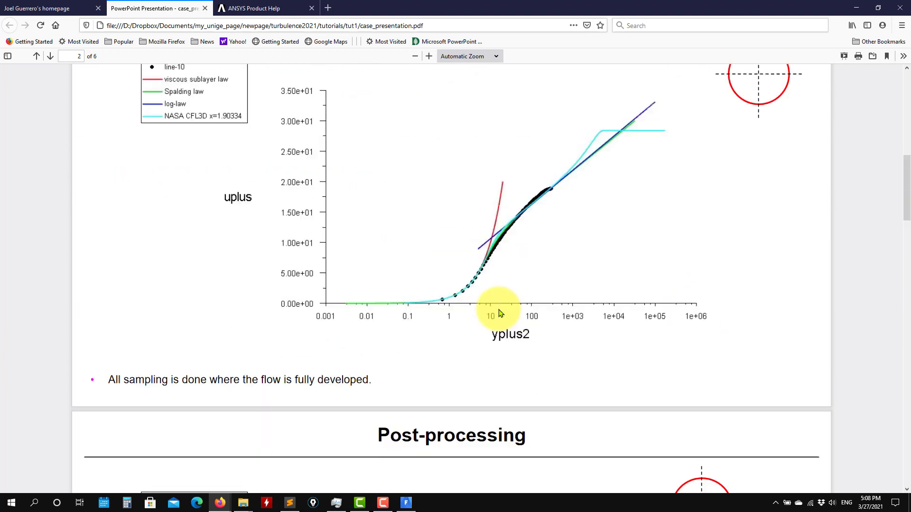
{"action": "scroll", "coordinate": [509, 247], "scroll_direction": "down", "scroll_amount": 15}
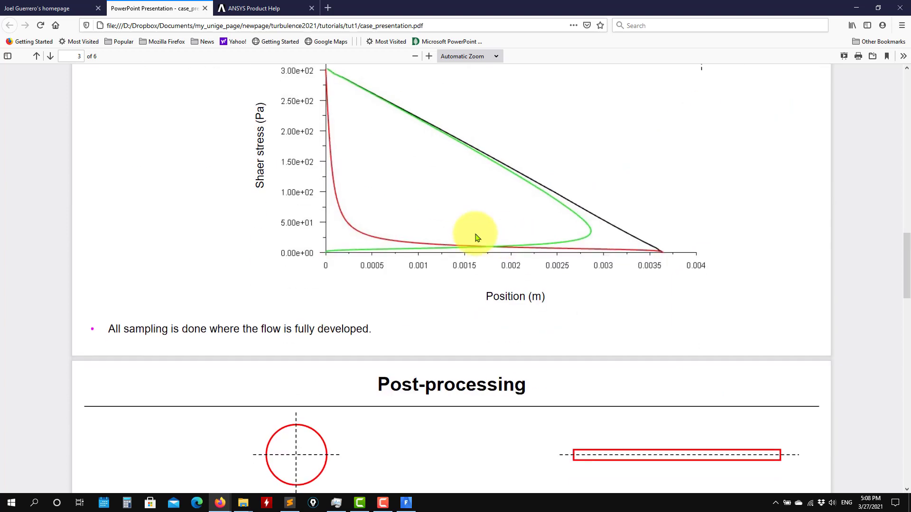
{"action": "scroll", "coordinate": [411, 260], "scroll_direction": "up", "scroll_amount": 5}
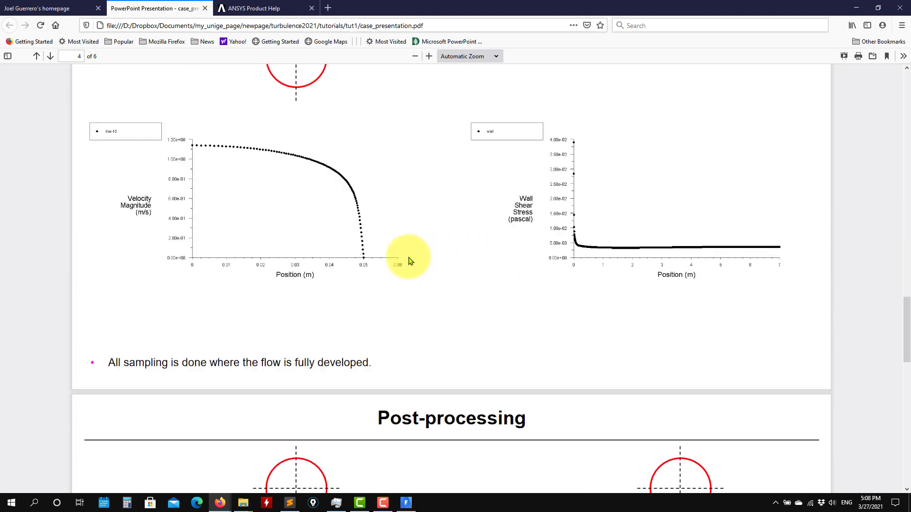
{"action": "scroll", "coordinate": [414, 255], "scroll_direction": "down", "scroll_amount": 9}
{"action": "scroll", "coordinate": [413, 253], "scroll_direction": "down", "scroll_amount": 8}
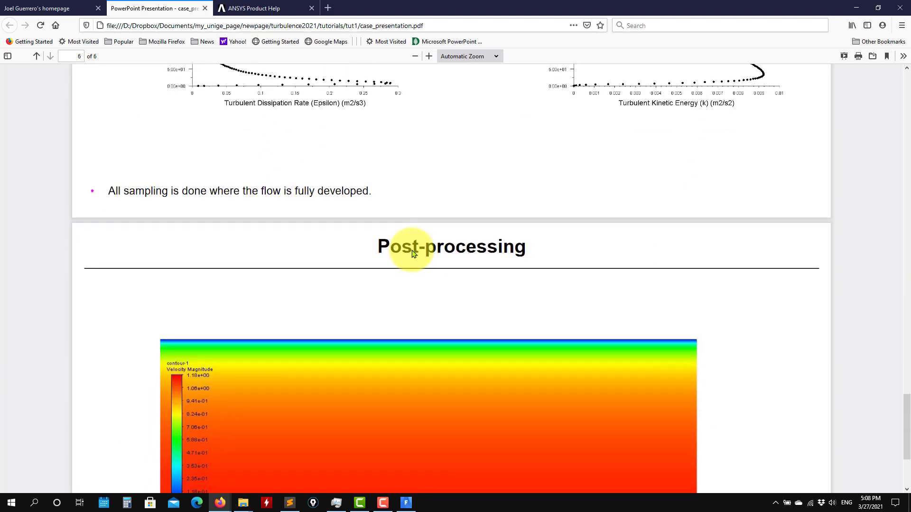
{"action": "scroll", "coordinate": [412, 250], "scroll_direction": "up", "scroll_amount": 11}
{"action": "scroll", "coordinate": [412, 251], "scroll_direction": "up", "scroll_amount": 5}
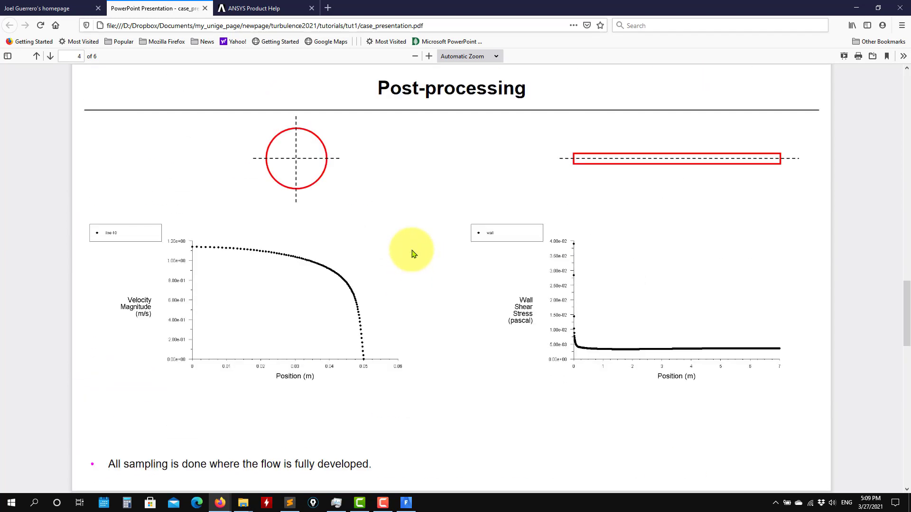
{"action": "scroll", "coordinate": [412, 254], "scroll_direction": "up", "scroll_amount": 11}
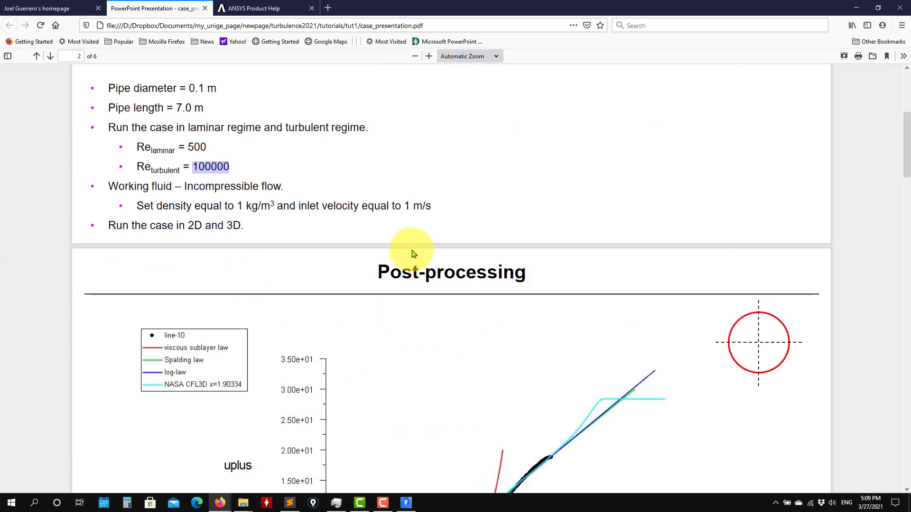
{"action": "scroll", "coordinate": [309, 283], "scroll_direction": "down", "scroll_amount": 2}
{"action": "scroll", "coordinate": [308, 276], "scroll_direction": "down", "scroll_amount": 2}
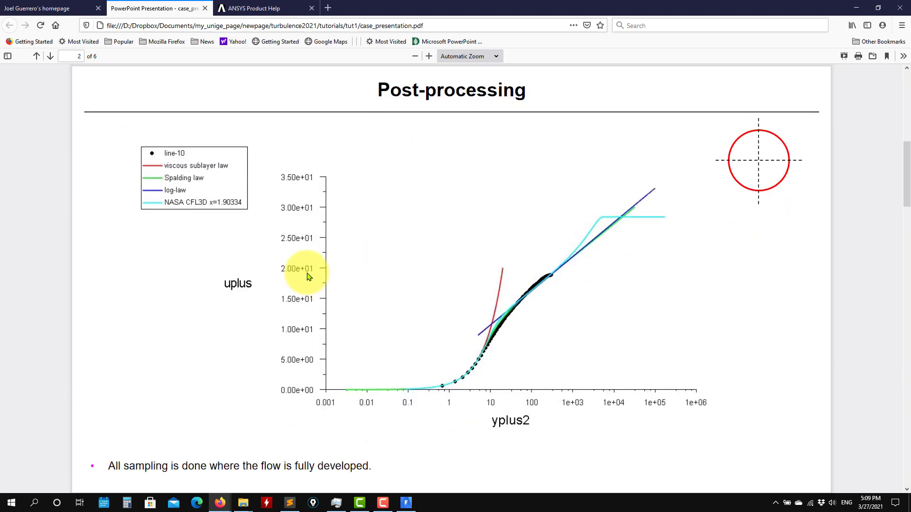
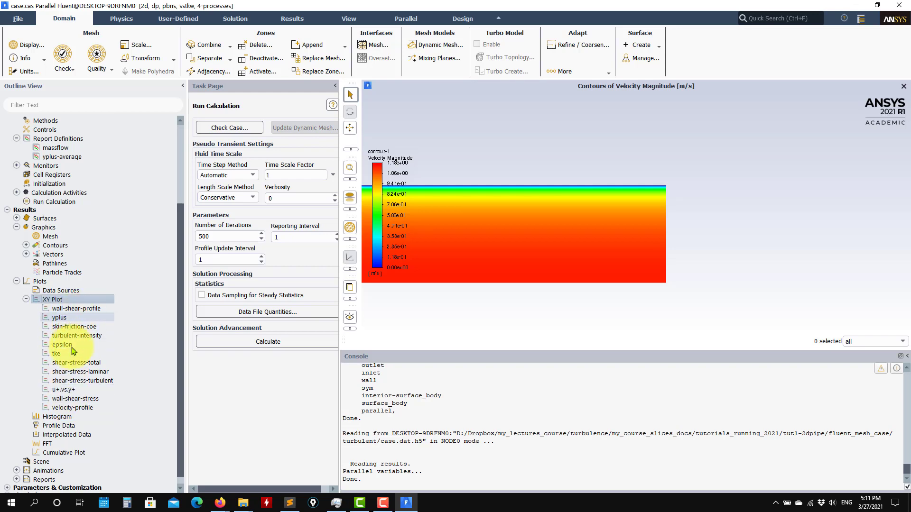
Create a new XY plot on line-10 with Velocity Magnitude as the Y-axis function
{"action": "right_click", "coordinate": [57, 304]}
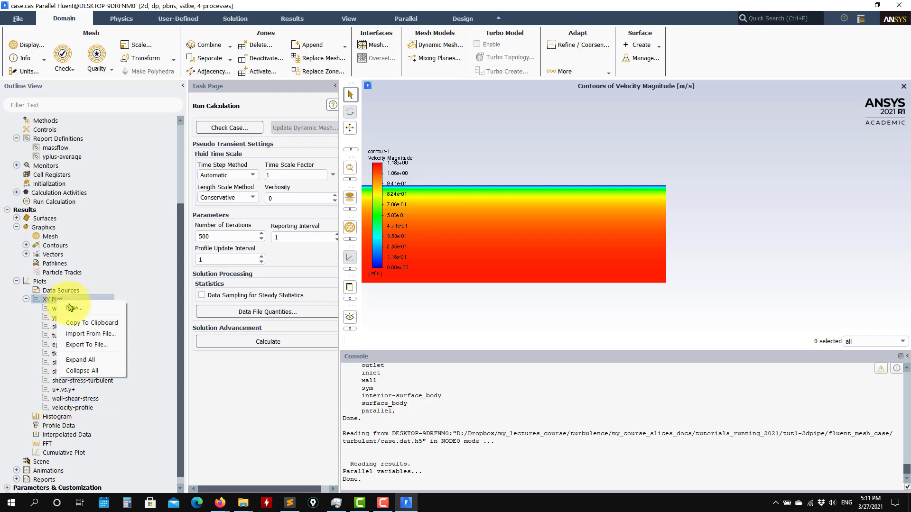
{"action": "left_click", "coordinate": [71, 310]}
{"action": "scroll", "coordinate": [384, 390], "scroll_direction": "down", "scroll_amount": 3}
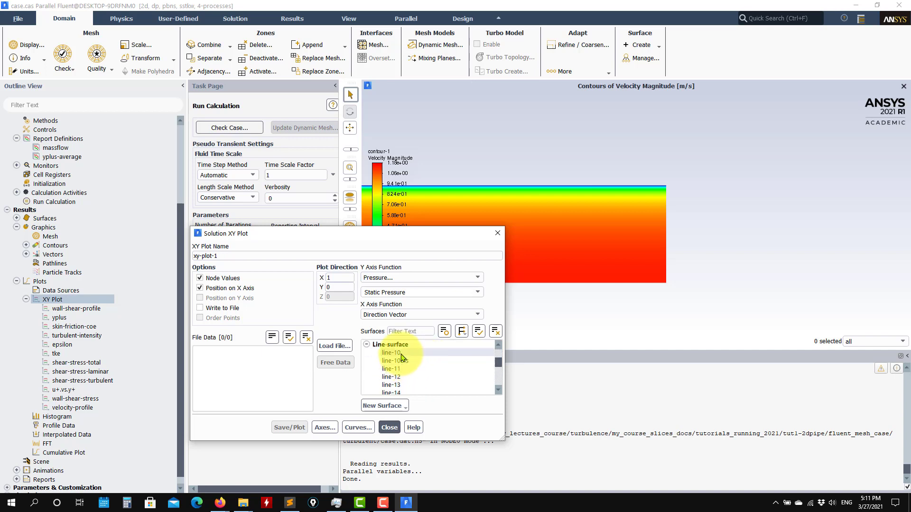
{"action": "left_click", "coordinate": [376, 354]}
{"action": "left_click", "coordinate": [476, 278]}
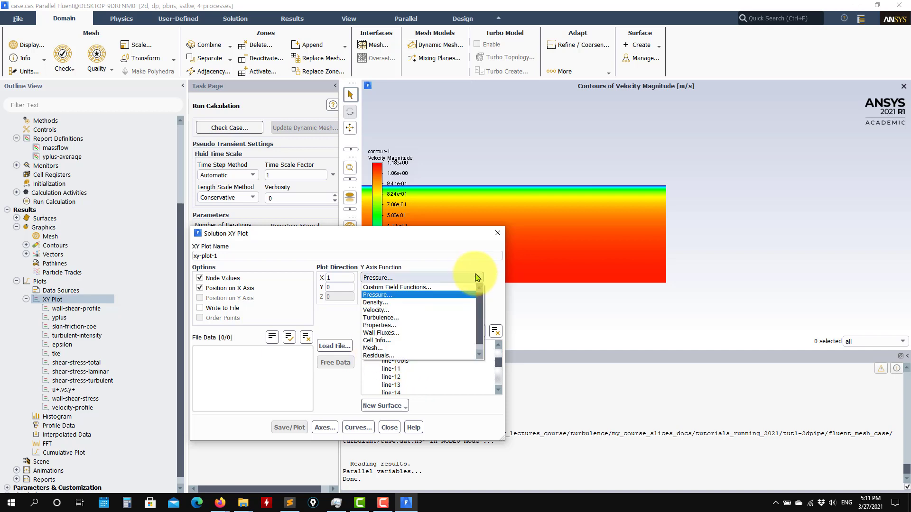
{"action": "left_click", "coordinate": [479, 303]}
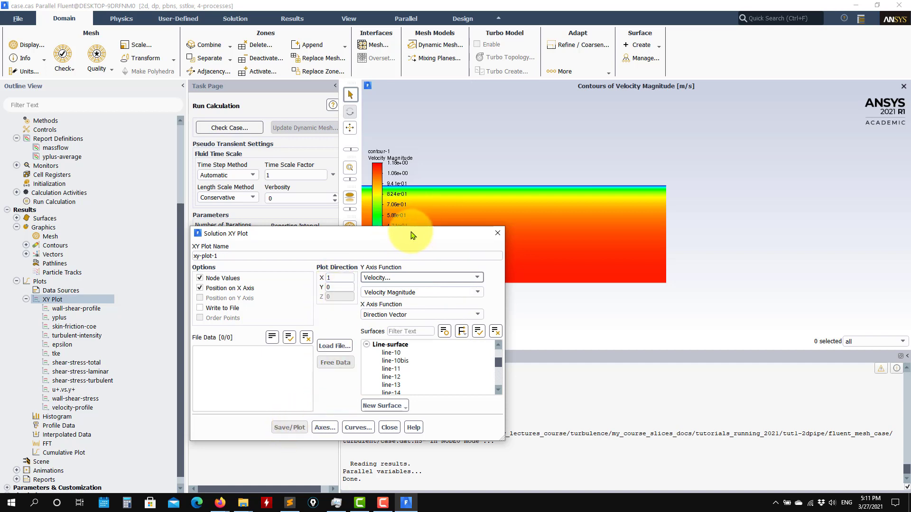
{"action": "left_click_drag", "start_coordinate": [412, 234], "coordinate": [271, 107]}
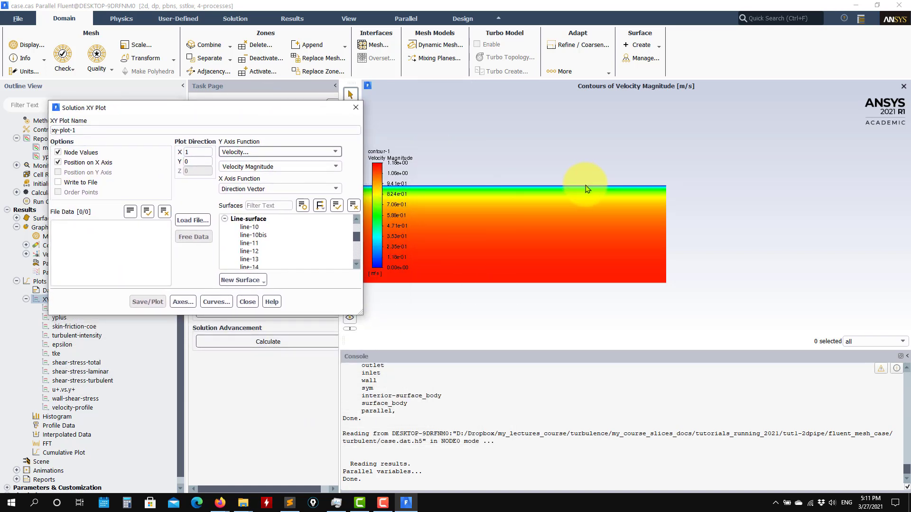
Set the plot direction to X 0, Y 1, keeping Position on X Axis checked
{"action": "left_click", "coordinate": [195, 151]}
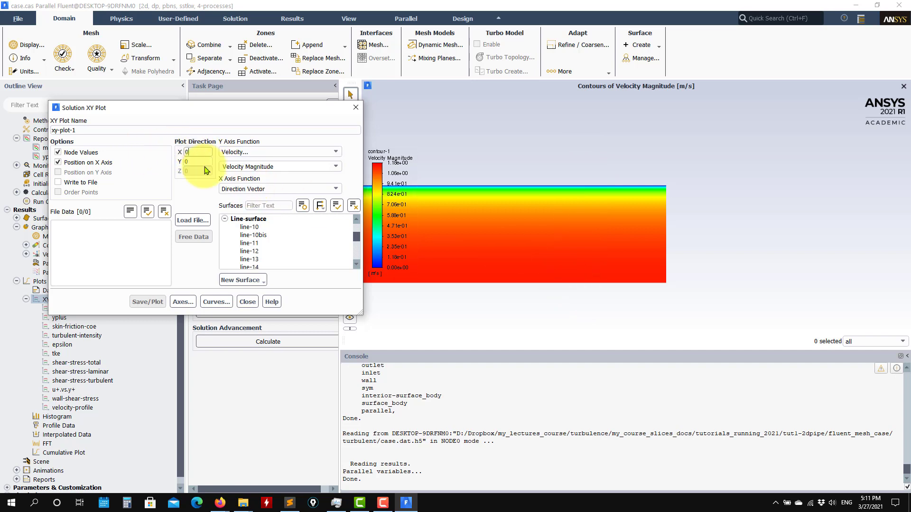
{"action": "left_click", "coordinate": [199, 163]}
{"action": "type", "text": "1"}
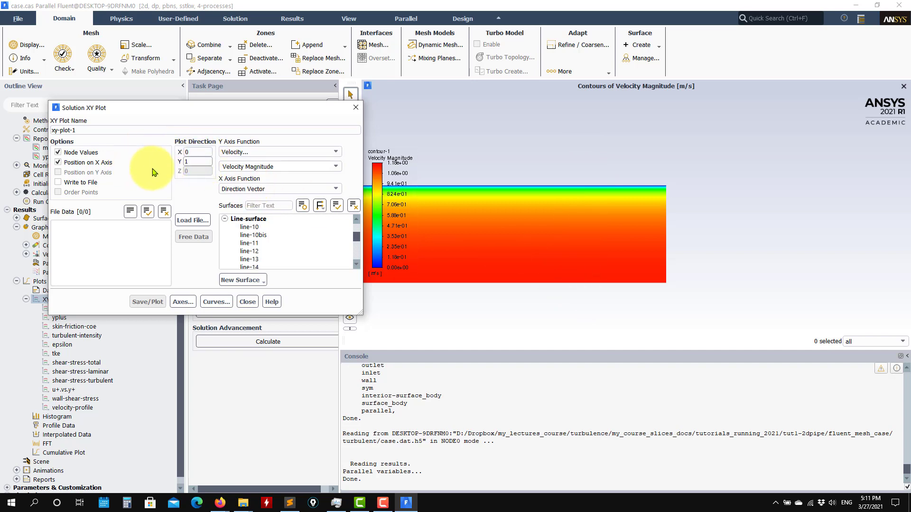
{"action": "left_click", "coordinate": [100, 167]}
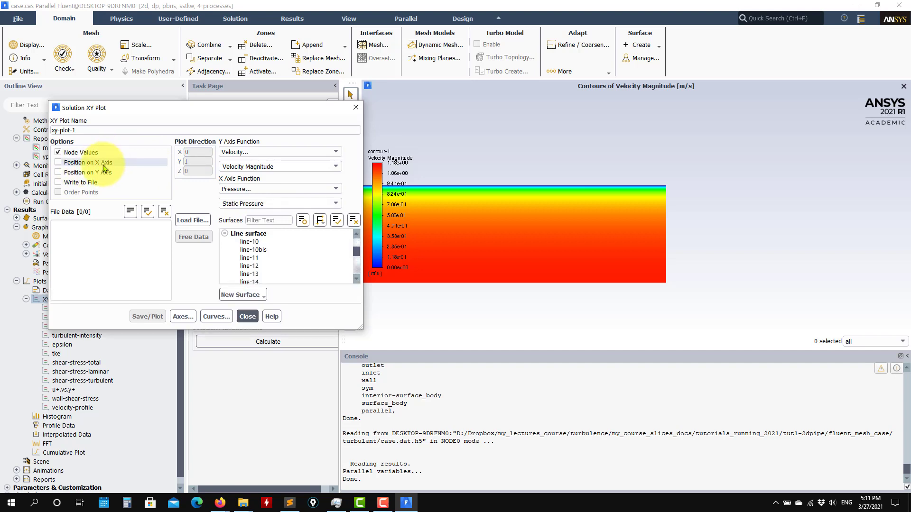
{"action": "left_click", "coordinate": [99, 164]}
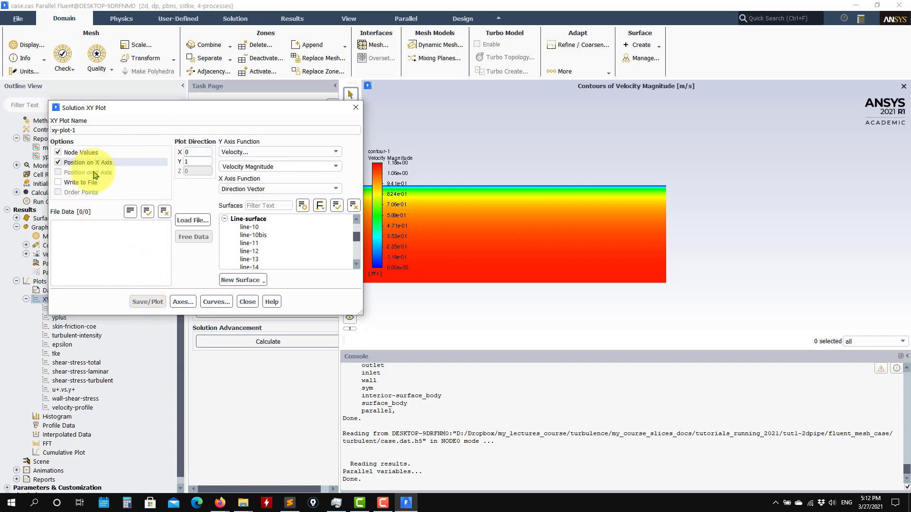
Plot velocity magnitude along line-10, comparing with and without Node Values, then write it to file
{"action": "left_click", "coordinate": [260, 228]}
{"action": "left_click", "coordinate": [147, 302]}
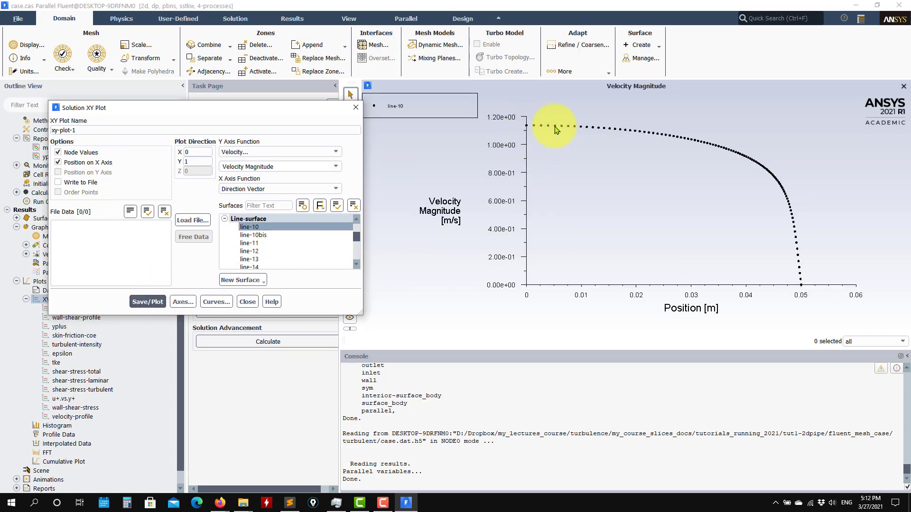
{"action": "left_click", "coordinate": [58, 152]}
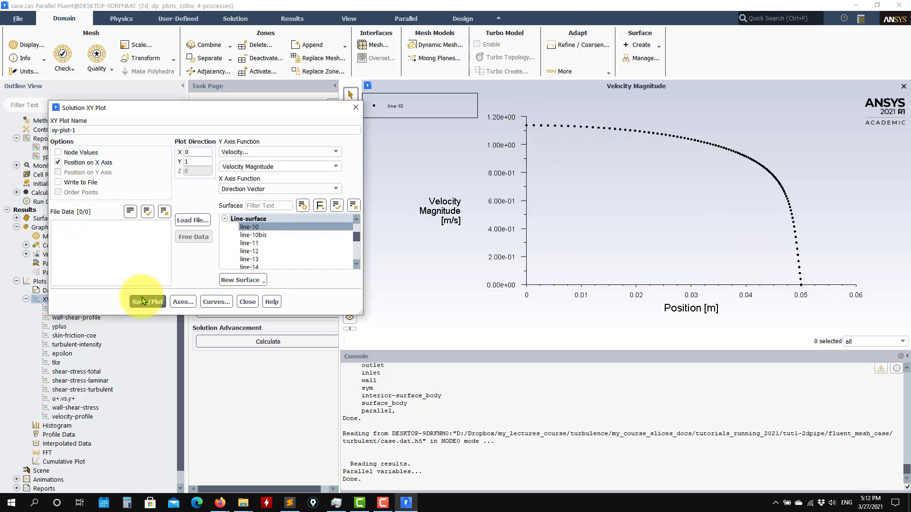
{"action": "left_click", "coordinate": [145, 303]}
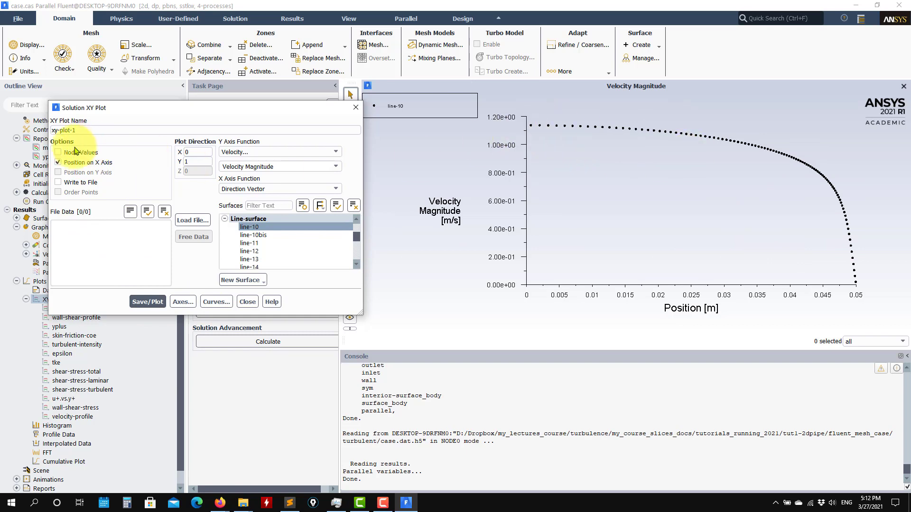
{"action": "left_click", "coordinate": [58, 152]}
{"action": "left_click", "coordinate": [142, 302]}
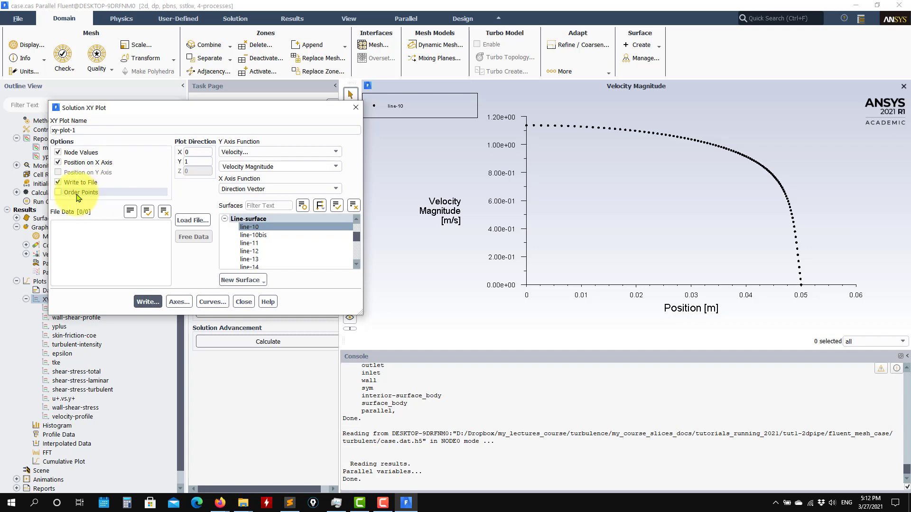
{"action": "left_click", "coordinate": [148, 302]}
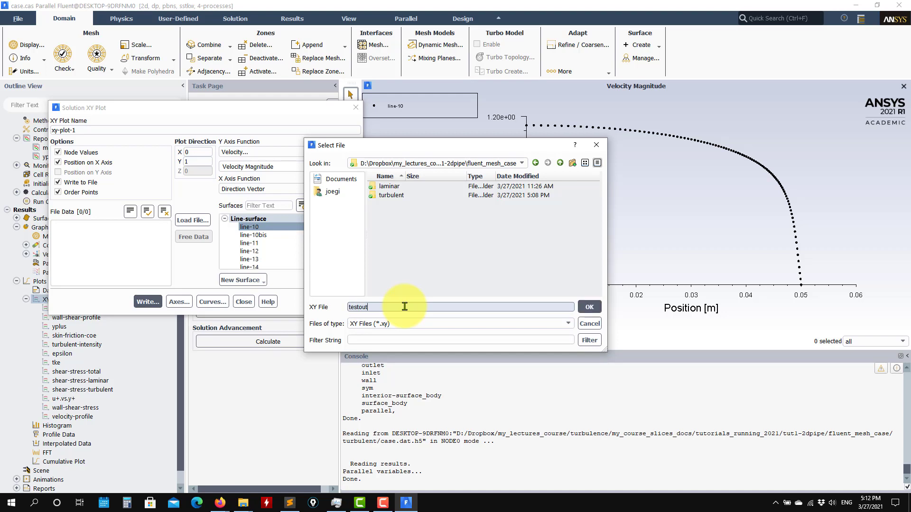
Save the data as testout, then open testout from fluent_mesh_case in Sublime Text
{"action": "left_click", "coordinate": [590, 307]}
{"action": "mouse_move", "coordinate": [243, 503]}
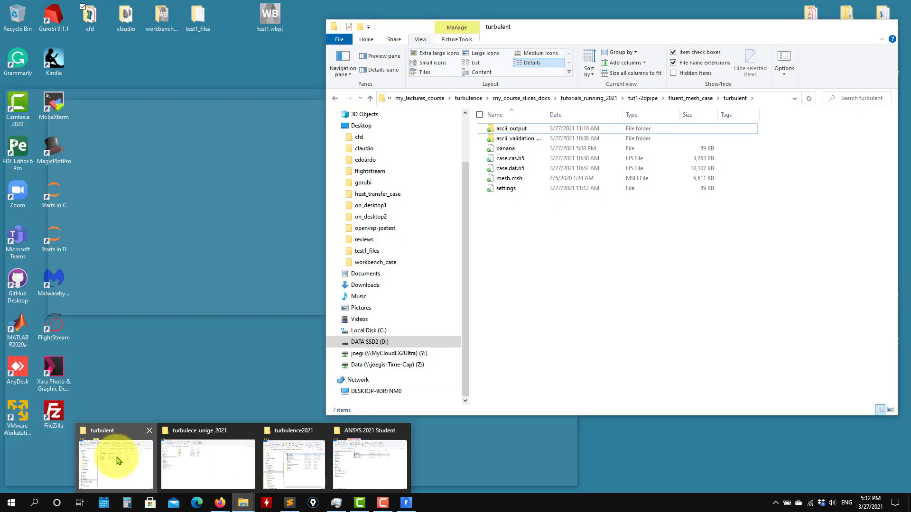
{"action": "left_click", "coordinate": [119, 460]}
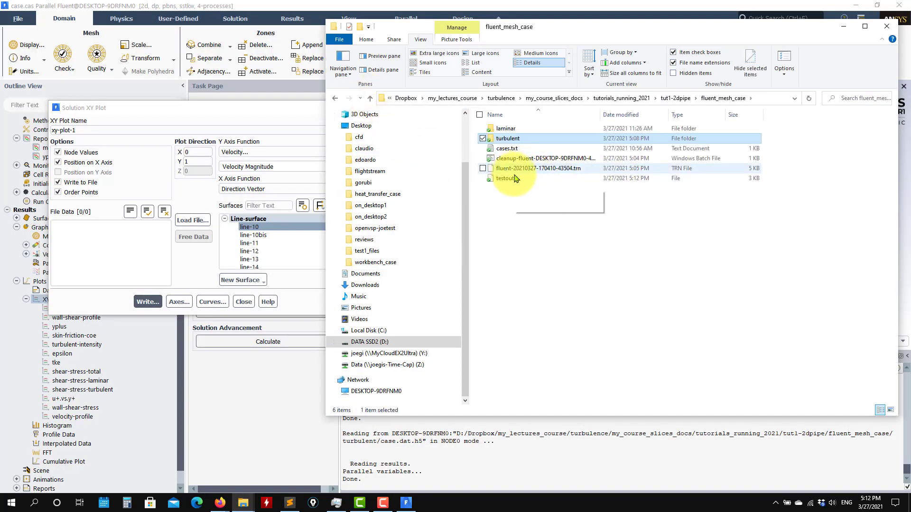
{"action": "left_click", "coordinate": [504, 179]}
{"action": "right_click", "coordinate": [502, 179]}
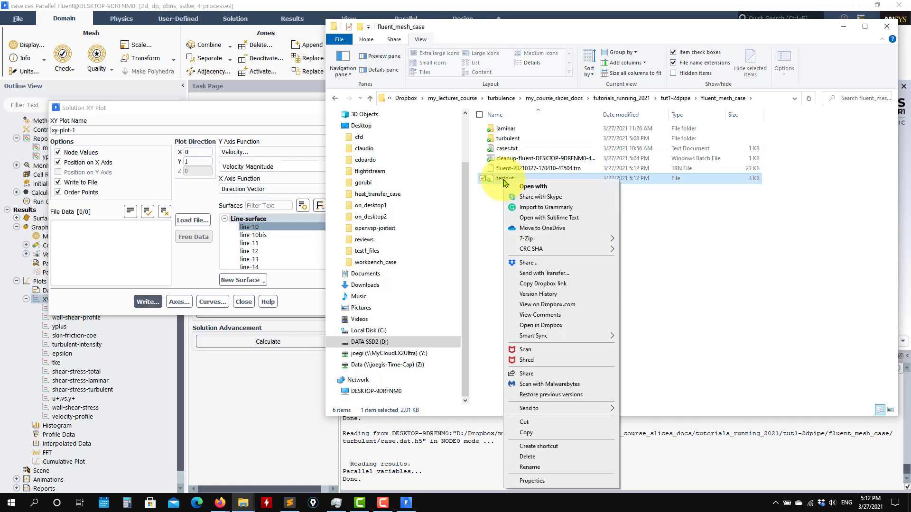
{"action": "left_click", "coordinate": [513, 219]}
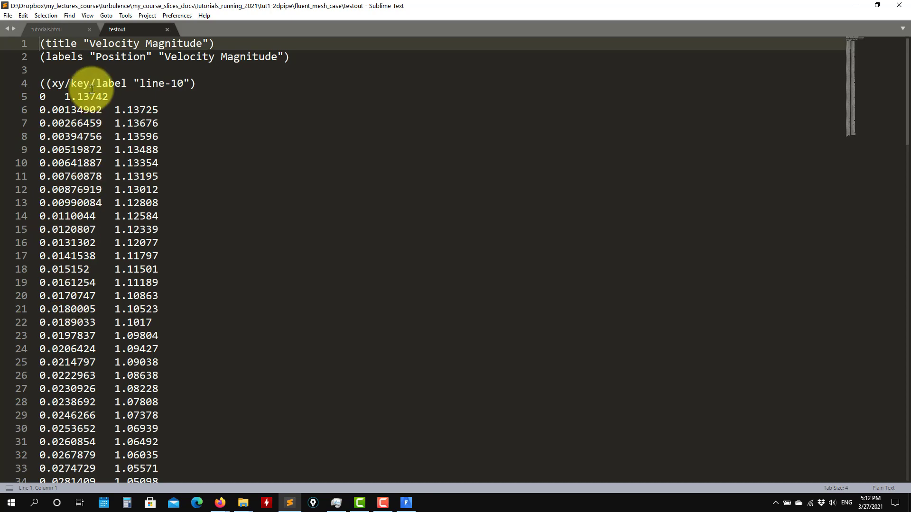
Check testout's velocity rows, from 1.13742 at position 0 down to 0 at the 0.05 wall
{"action": "left_click_drag", "start_coordinate": [64, 98], "coordinate": [164, 403]}
{"action": "scroll", "coordinate": [166, 320], "scroll_direction": "down", "scroll_amount": 20}
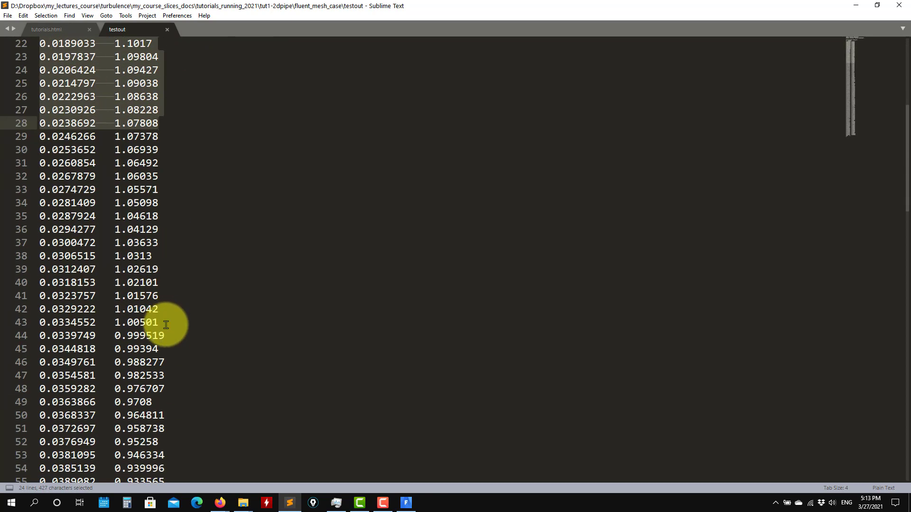
{"action": "scroll", "coordinate": [167, 329], "scroll_direction": "up", "scroll_amount": 20}
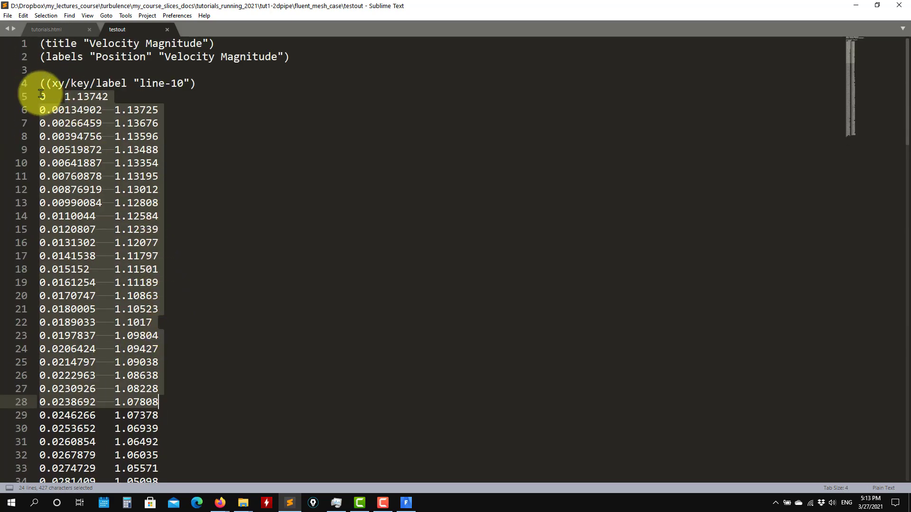
{"action": "scroll", "coordinate": [193, 199], "scroll_direction": "down", "scroll_amount": 12}
{"action": "scroll", "coordinate": [193, 210], "scroll_direction": "down", "scroll_amount": 20}
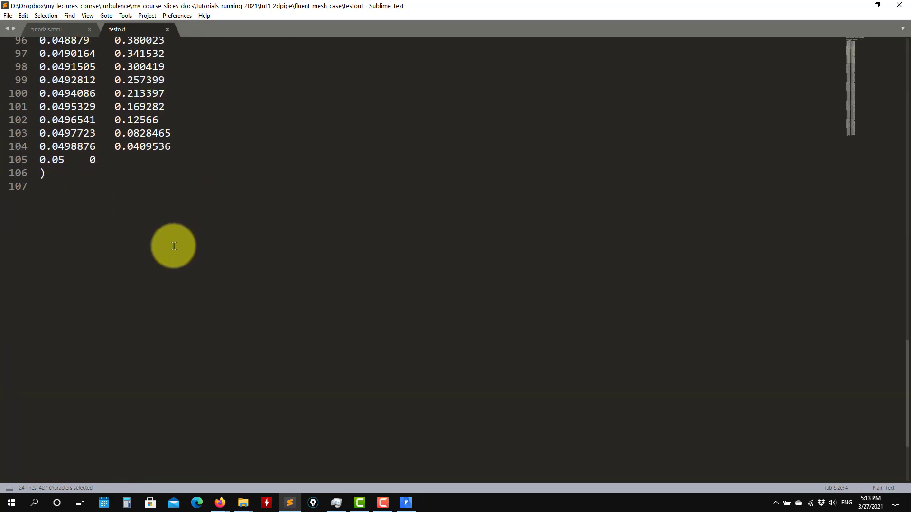
{"action": "scroll", "coordinate": [142, 256], "scroll_direction": "up", "scroll_amount": 3}
{"action": "scroll", "coordinate": [103, 258], "scroll_direction": "up", "scroll_amount": 20}
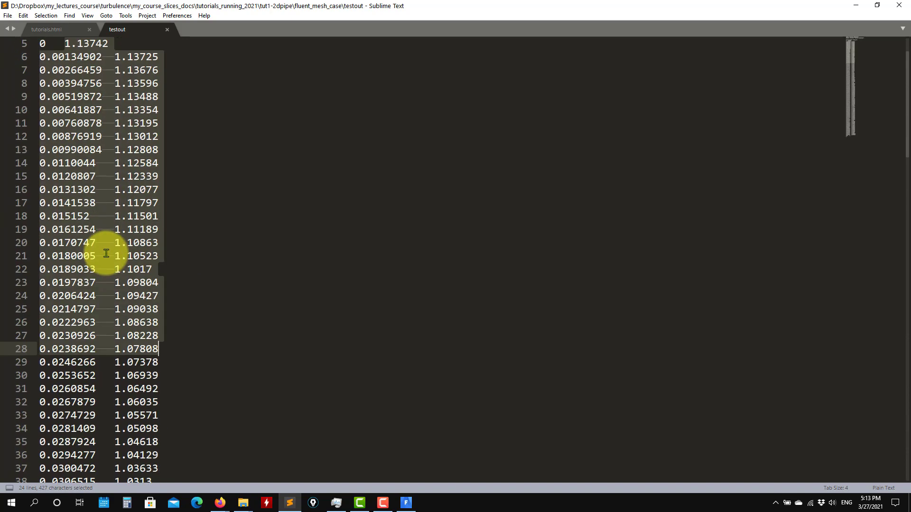
{"action": "scroll", "coordinate": [108, 252], "scroll_direction": "down", "scroll_amount": 10}
{"action": "scroll", "coordinate": [108, 252], "scroll_direction": "down", "scroll_amount": 19}
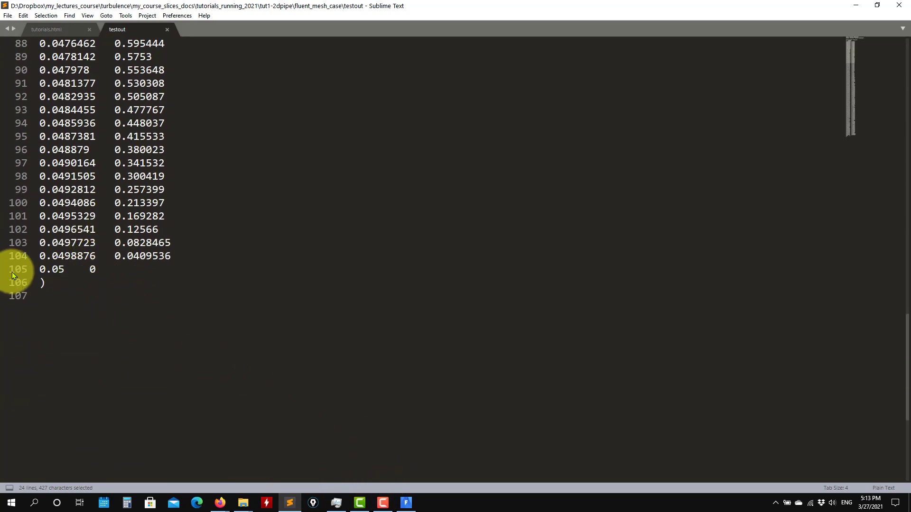
{"action": "left_click_drag", "start_coordinate": [105, 267], "coordinate": [18, 269]}
{"action": "scroll", "coordinate": [111, 236], "scroll_direction": "up", "scroll_amount": 20}
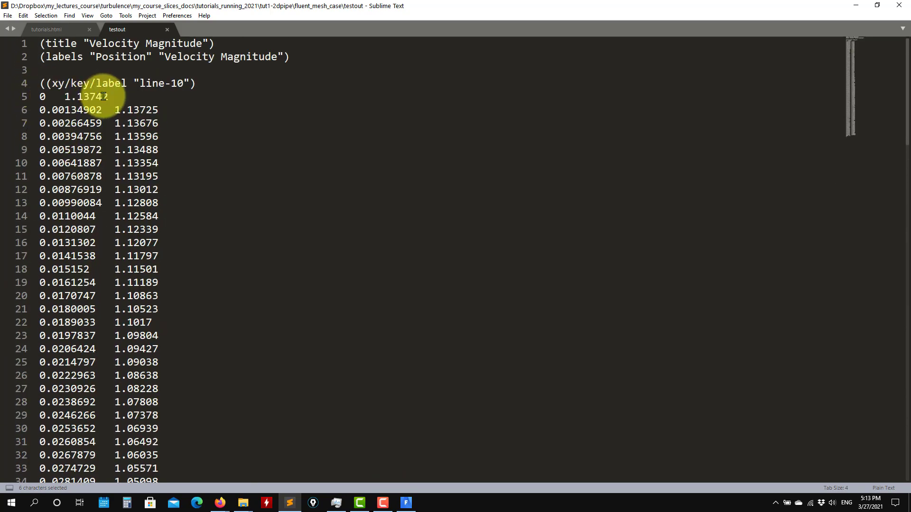
{"action": "left_click_drag", "start_coordinate": [110, 96], "coordinate": [25, 98]}
{"action": "scroll", "coordinate": [167, 152], "scroll_direction": "down", "scroll_amount": 20}
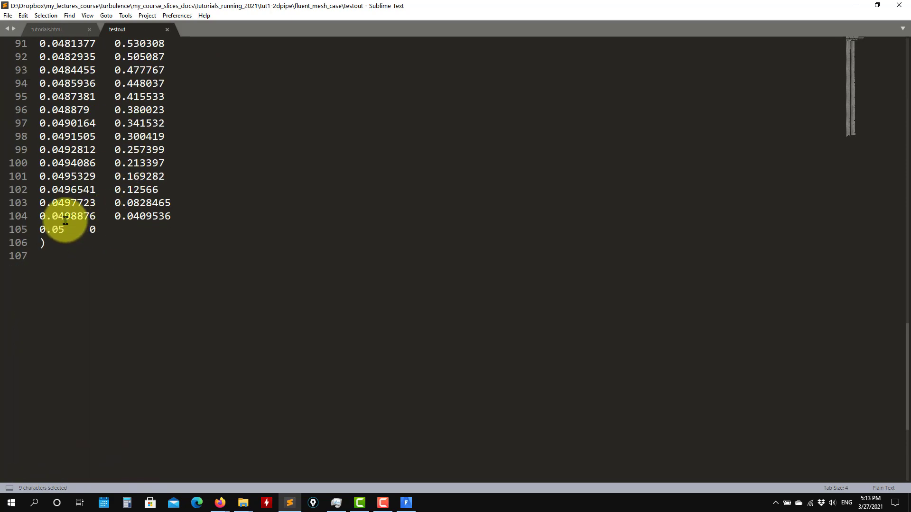
{"action": "left_click_drag", "start_coordinate": [67, 229], "coordinate": [33, 230]}
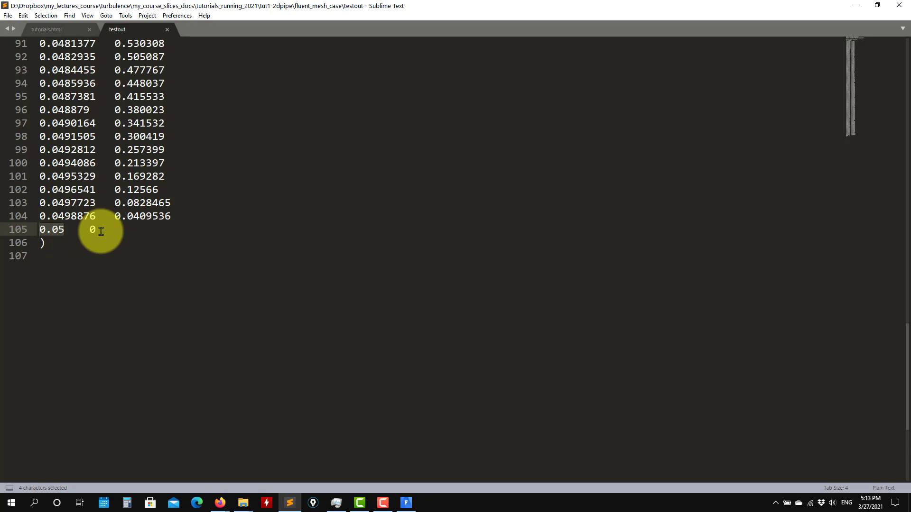
{"action": "scroll", "coordinate": [250, 161], "scroll_direction": "up", "scroll_amount": 20}
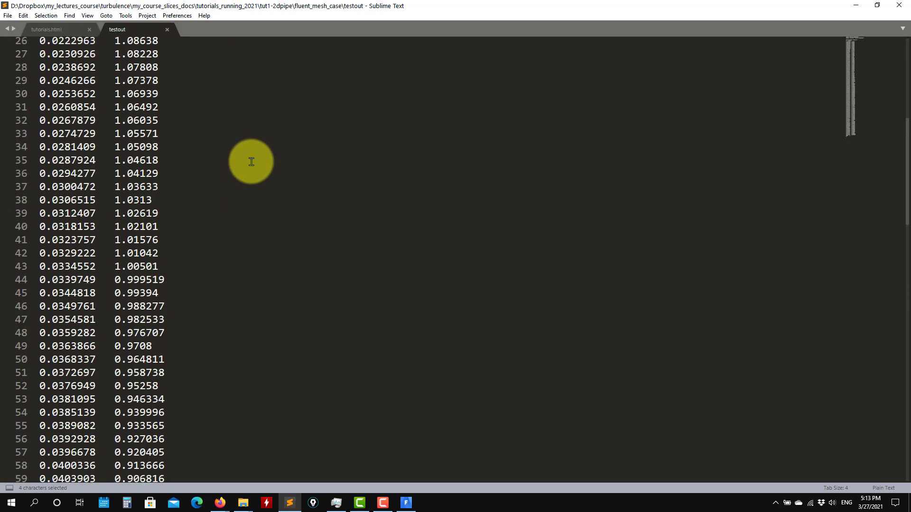
{"action": "scroll", "coordinate": [251, 162], "scroll_direction": "up", "scroll_amount": 8}
Inspect the header and line-10 label lines, then close testout
{"action": "left_click_drag", "start_coordinate": [41, 44], "coordinate": [303, 82]}
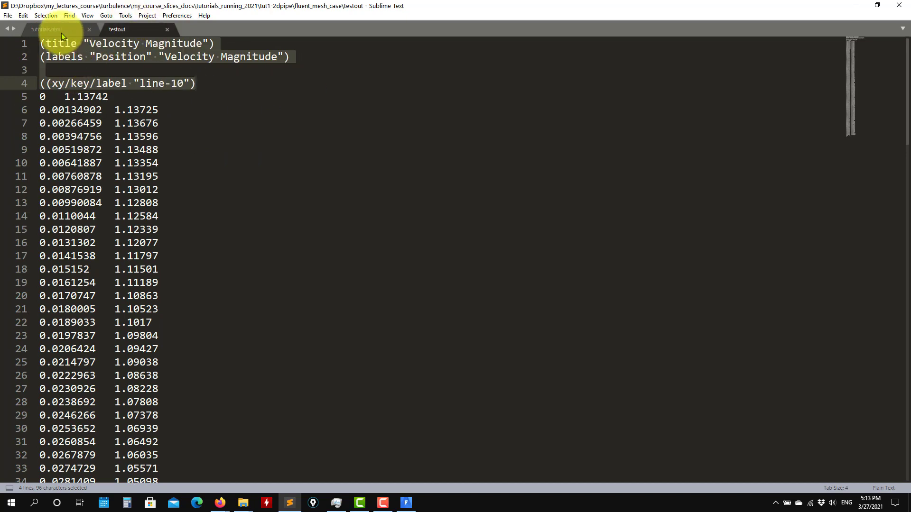
{"action": "left_click", "coordinate": [47, 53]}
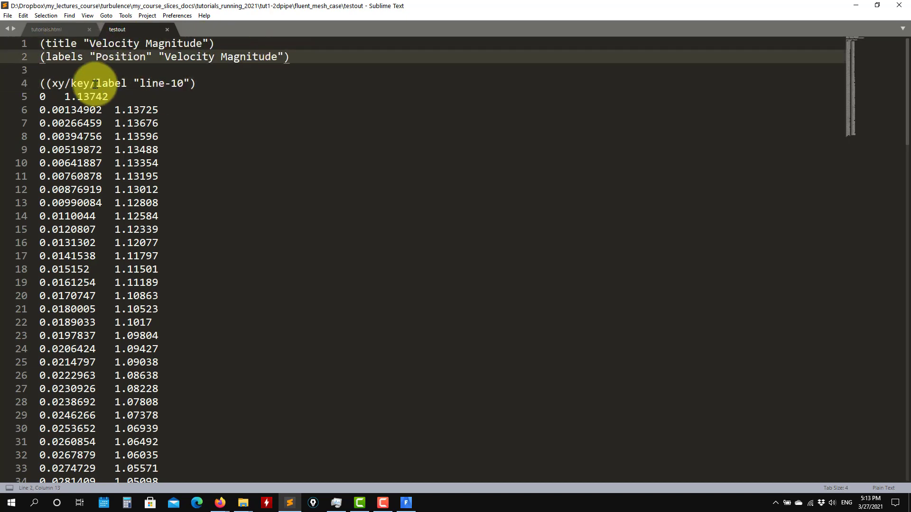
{"action": "left_click", "coordinate": [109, 83]}
{"action": "left_click_drag", "start_coordinate": [171, 83], "coordinate": [102, 83]}
{"action": "scroll", "coordinate": [40, 123], "scroll_direction": "down", "scroll_amount": 20}
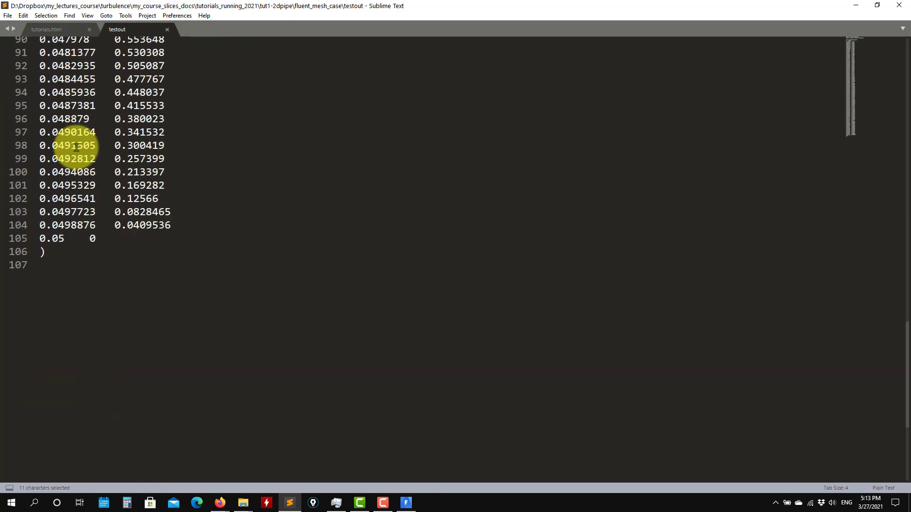
{"action": "scroll", "coordinate": [59, 140], "scroll_direction": "up", "scroll_amount": 5}
{"action": "left_click", "coordinate": [167, 30]}
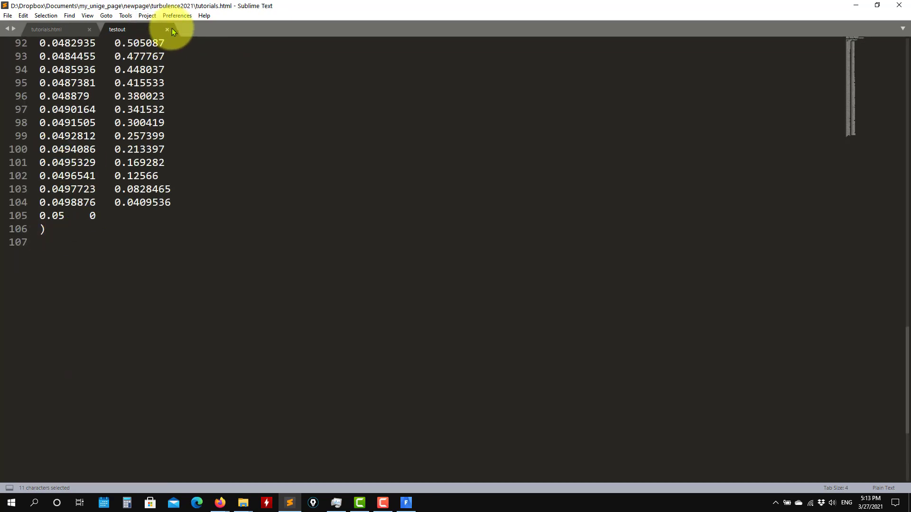
Delete the testout file in File Explorer and return to Fluent
{"action": "left_click", "coordinate": [856, 6]}
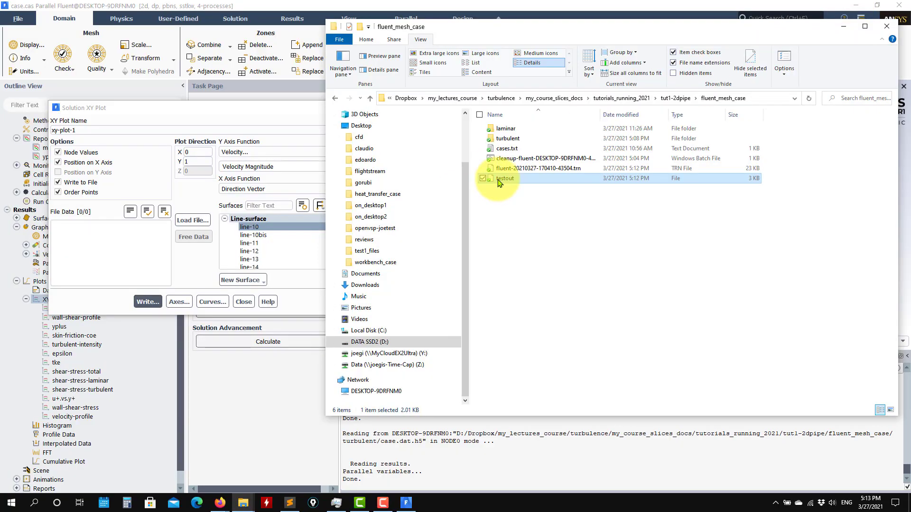
{"action": "right_click", "coordinate": [498, 179]}
{"action": "left_click", "coordinate": [532, 457]}
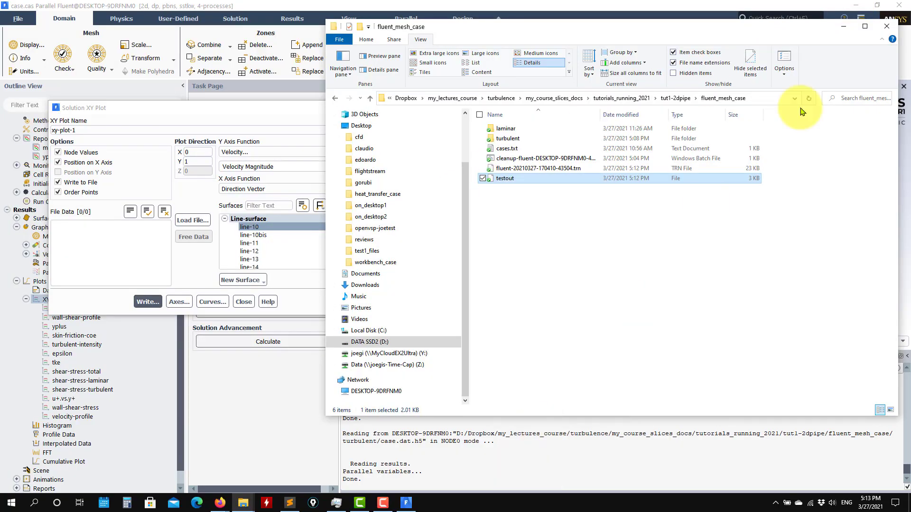
{"action": "left_click", "coordinate": [849, 28]}
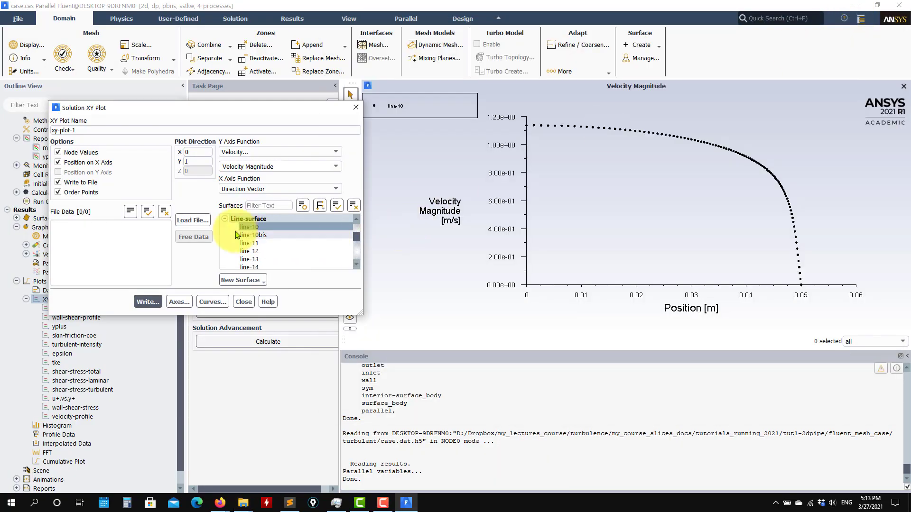
Plot turbulent kinetic energy along line-10 on screen with Write to File off, then close the dialog
{"action": "left_click", "coordinate": [331, 153]}
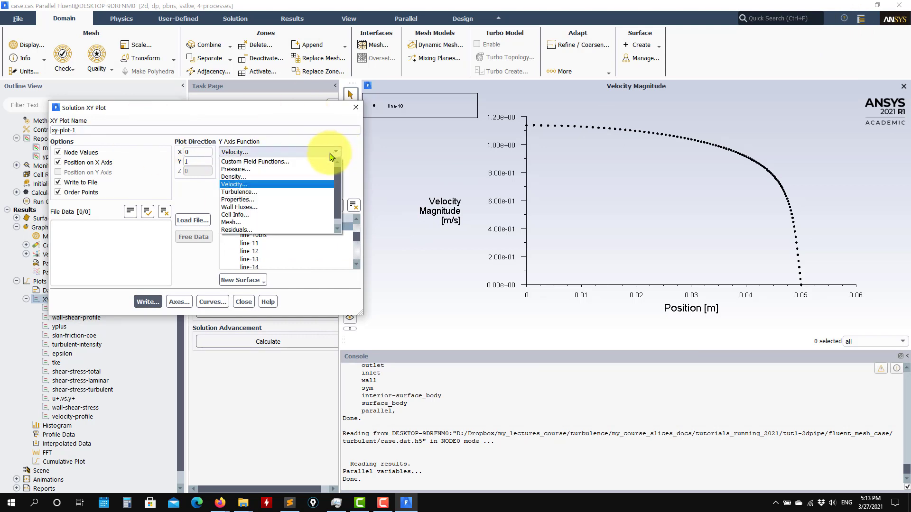
{"action": "left_click", "coordinate": [264, 193]}
{"action": "left_click", "coordinate": [148, 301]}
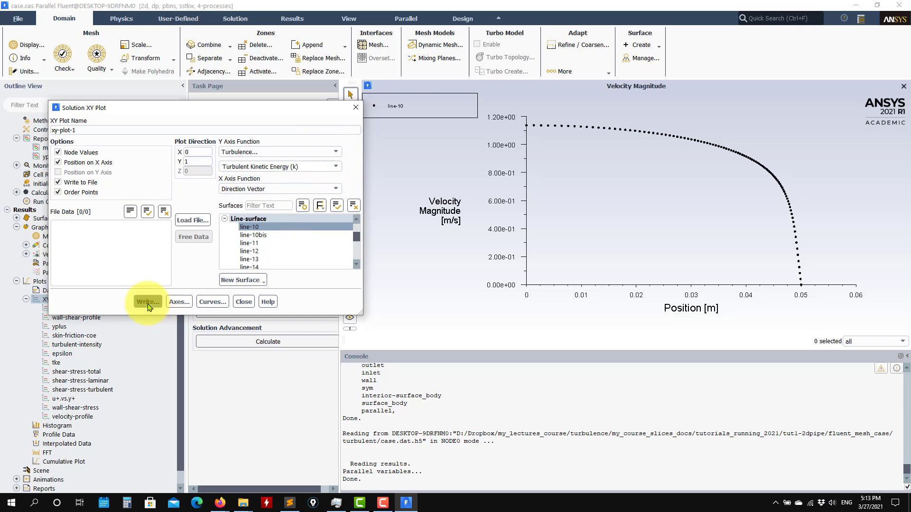
{"action": "left_click", "coordinate": [589, 324]}
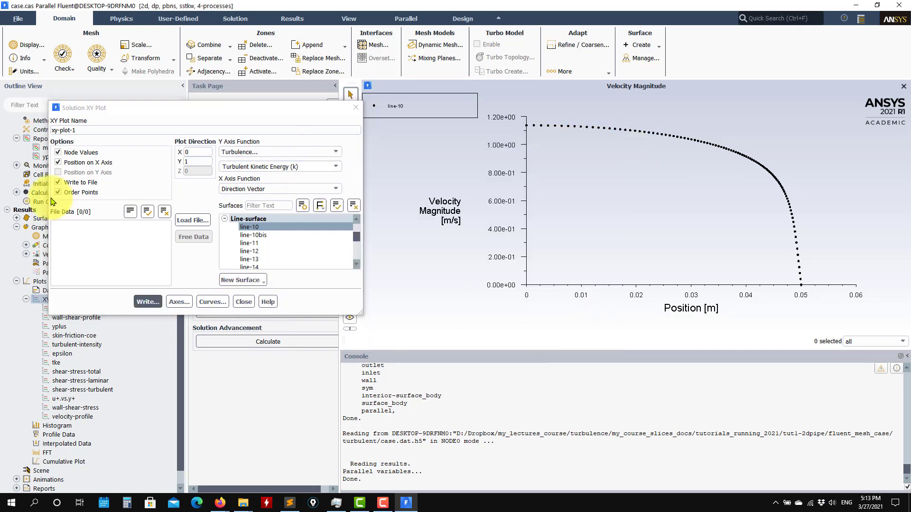
{"action": "left_click", "coordinate": [58, 182]}
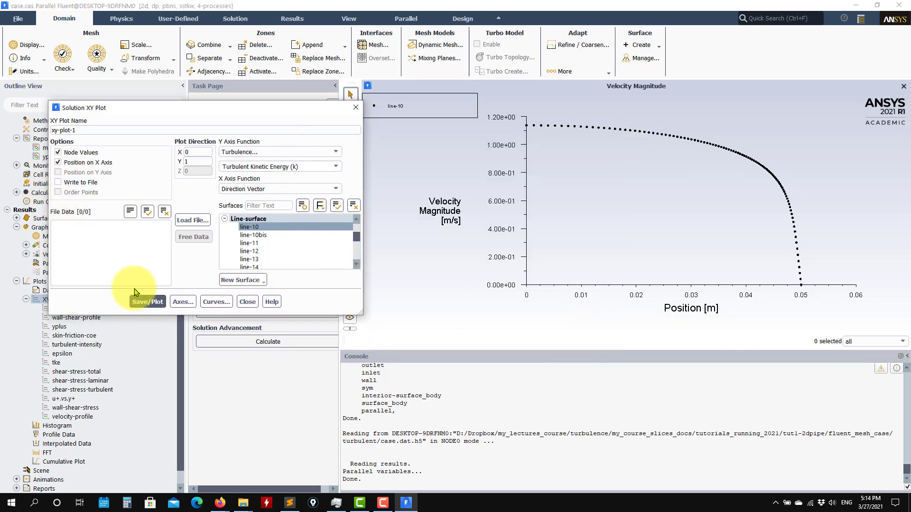
{"action": "left_click", "coordinate": [148, 301]}
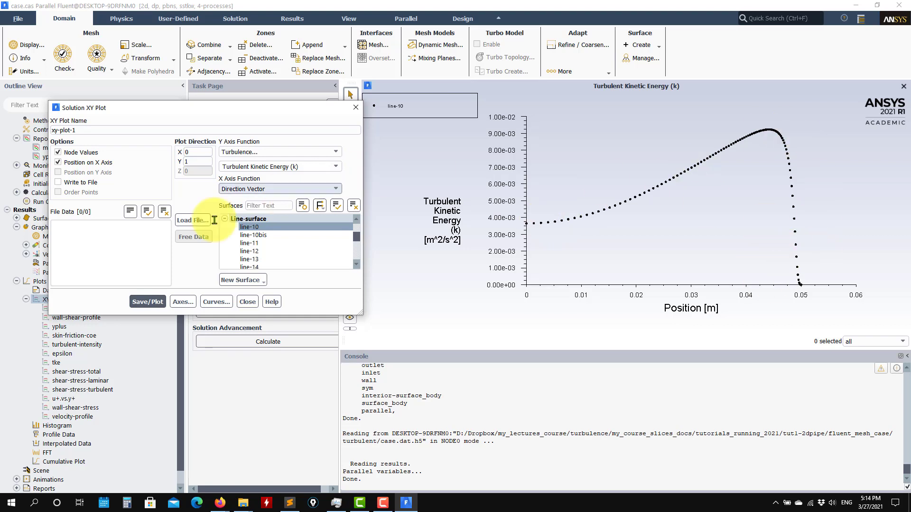
{"action": "left_click", "coordinate": [183, 302]}
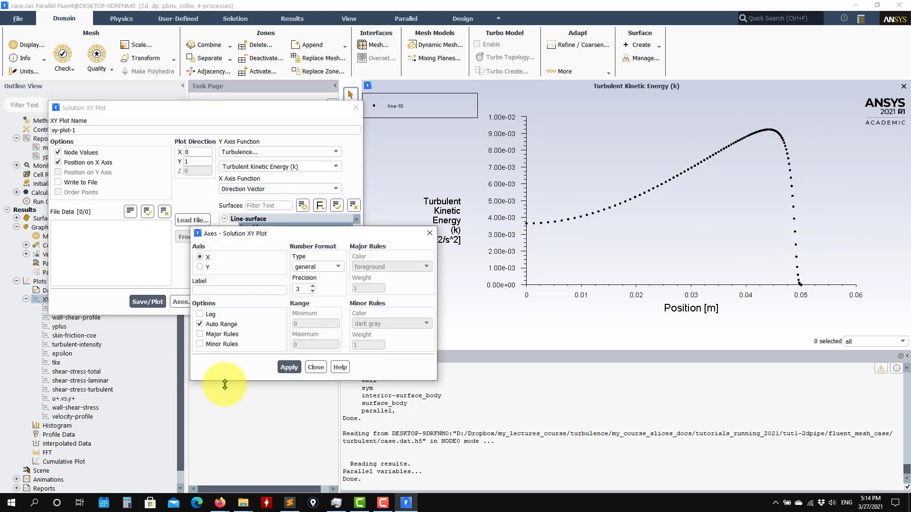
{"action": "left_click", "coordinate": [315, 367]}
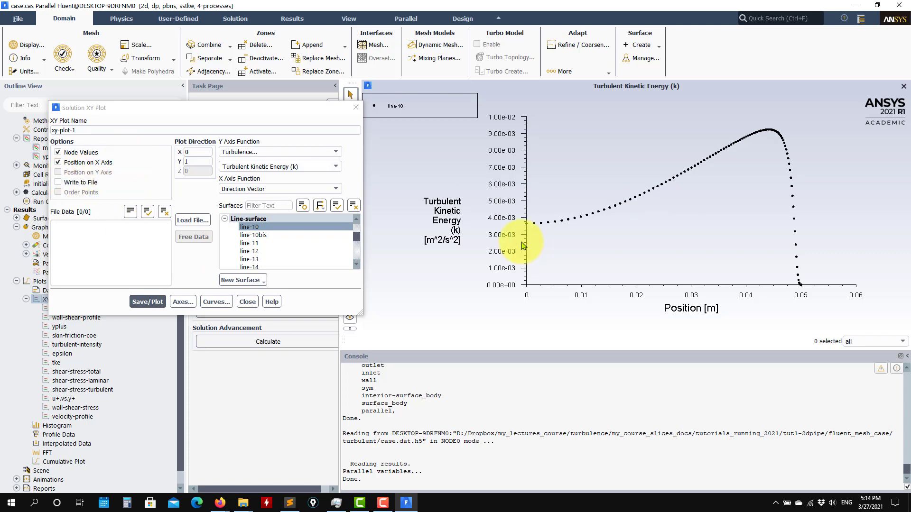
{"action": "left_click", "coordinate": [248, 302]}
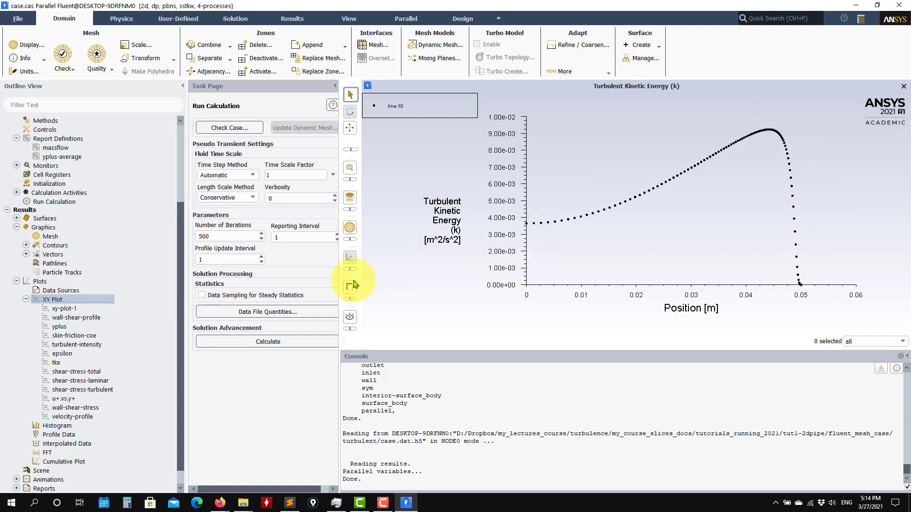
Plot the saved u+.vs.y+ plot, uplus against yplus2, reviewing its log-axis settings
{"action": "scroll", "coordinate": [114, 304], "scroll_direction": "down", "scroll_amount": 1}
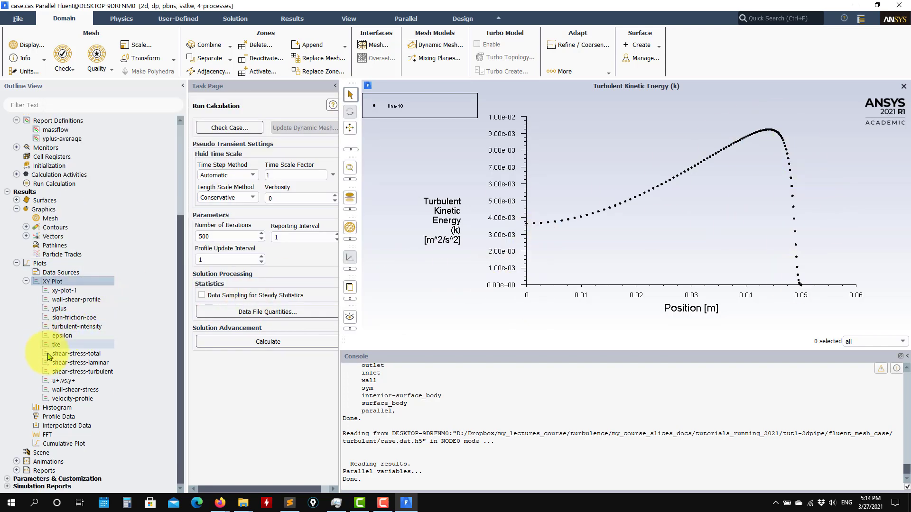
{"action": "double_click", "coordinate": [66, 381]}
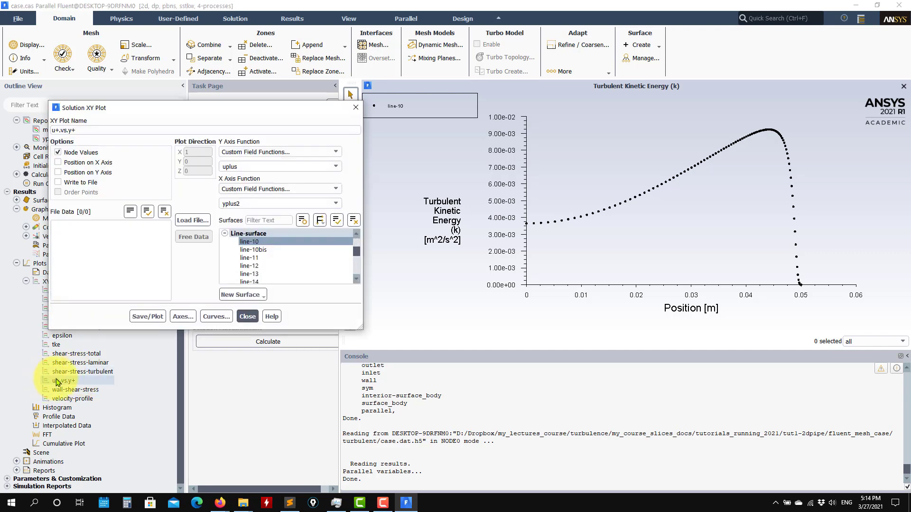
{"action": "left_click", "coordinate": [149, 318]}
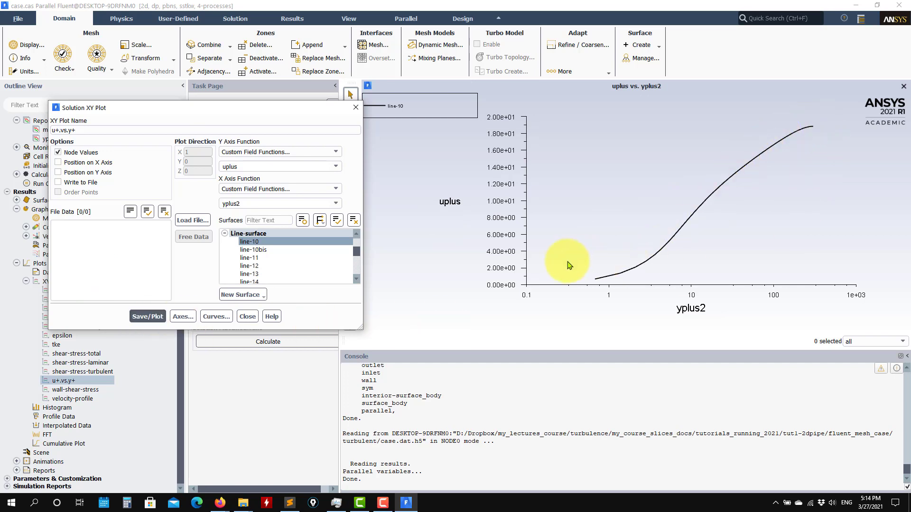
{"action": "left_click", "coordinate": [182, 317]}
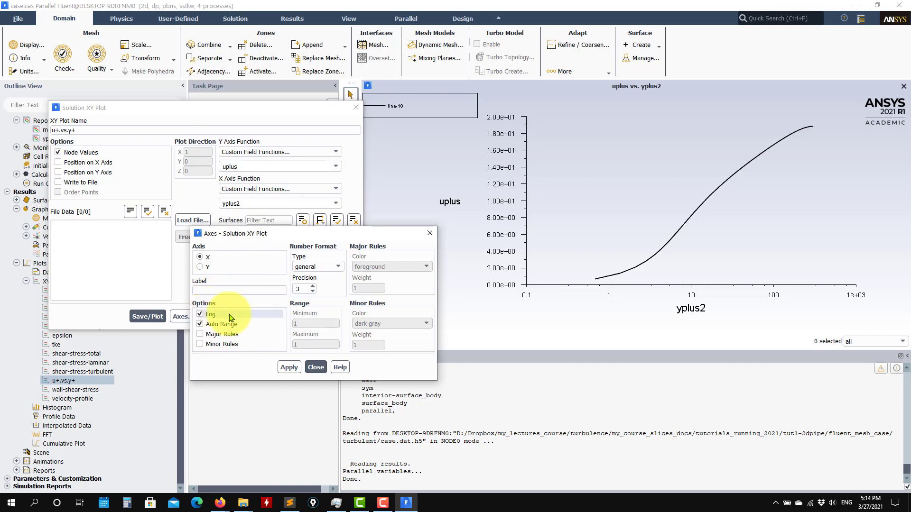
{"action": "left_click", "coordinate": [207, 266]}
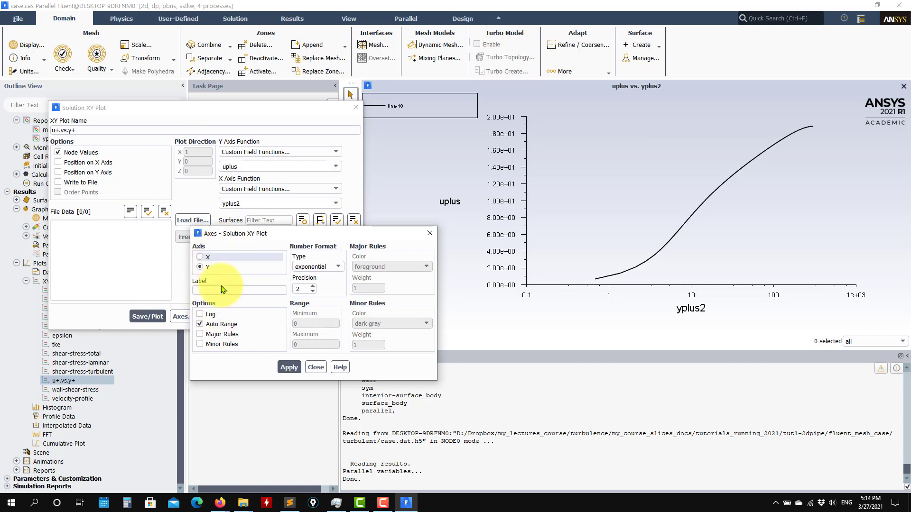
{"action": "left_click", "coordinate": [316, 367]}
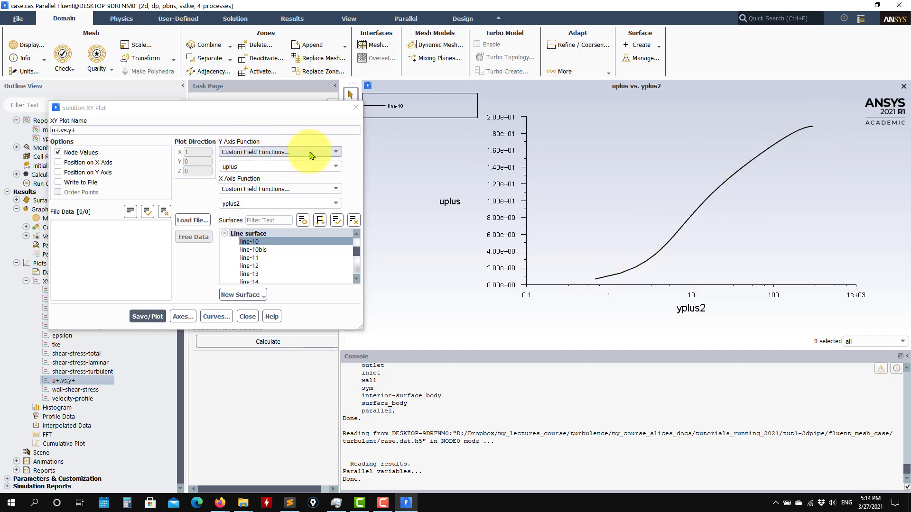
{"action": "left_click", "coordinate": [334, 151]}
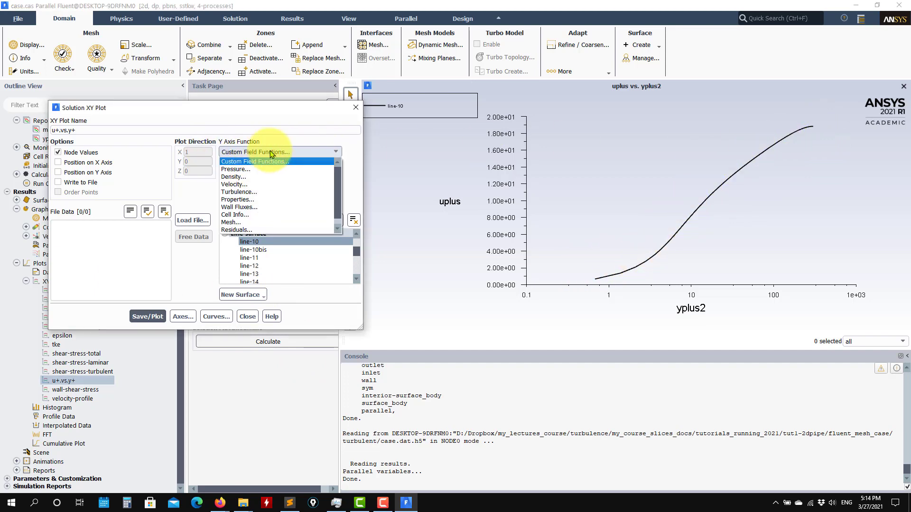
{"action": "left_click", "coordinate": [255, 162]}
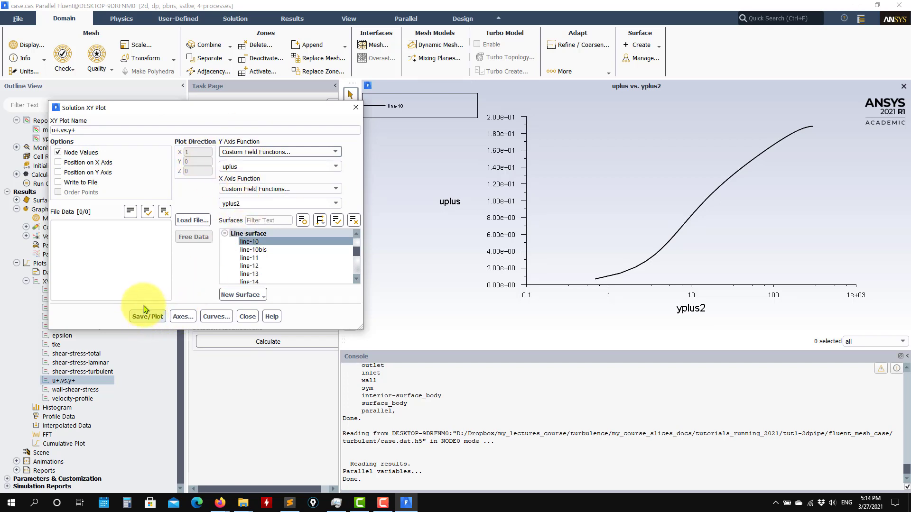
Load flatplate_upyp_line.dat from ascii_validation_data and replot with the NASA CFL3D curve overlaid
{"action": "left_click", "coordinate": [192, 221]}
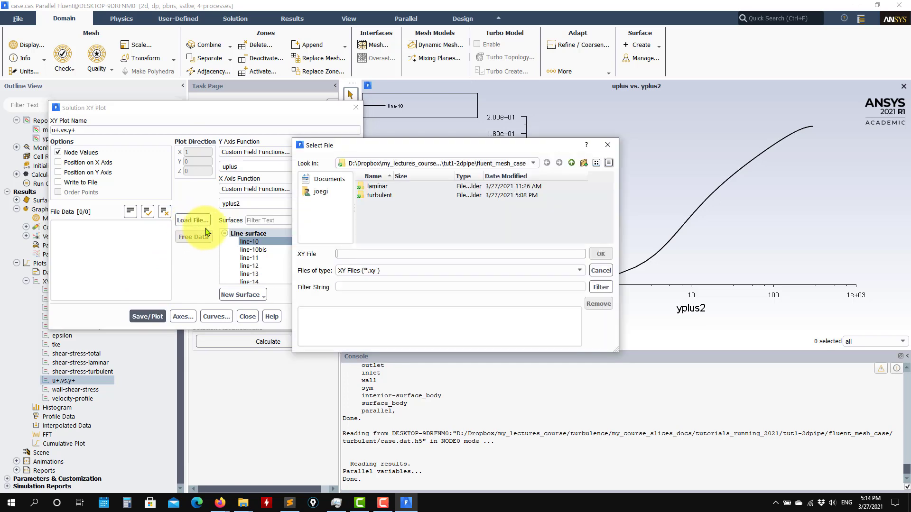
{"action": "left_click", "coordinate": [376, 197]}
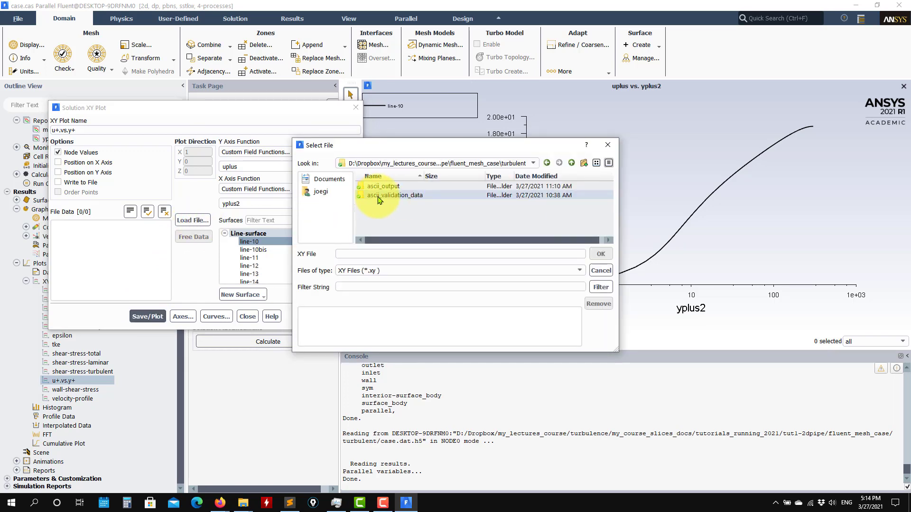
{"action": "double_click", "coordinate": [378, 199]}
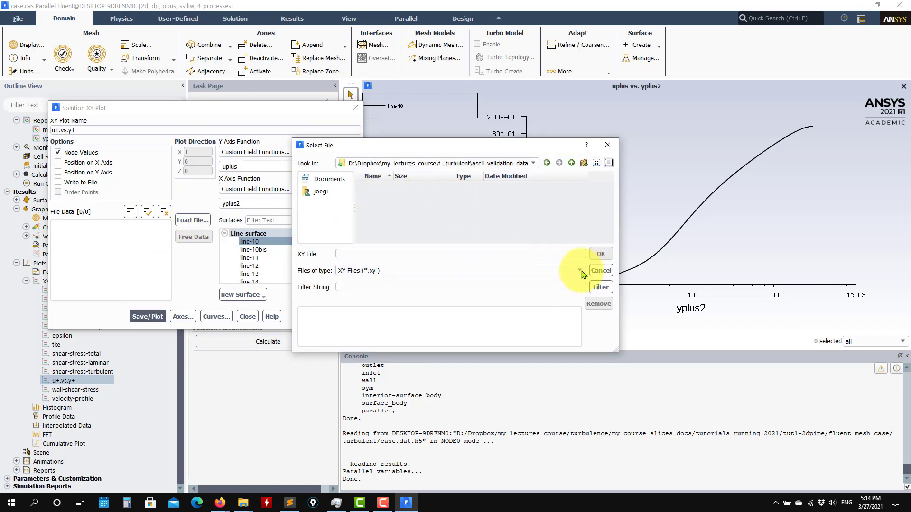
{"action": "left_click", "coordinate": [411, 271]}
{"action": "left_click", "coordinate": [354, 287]}
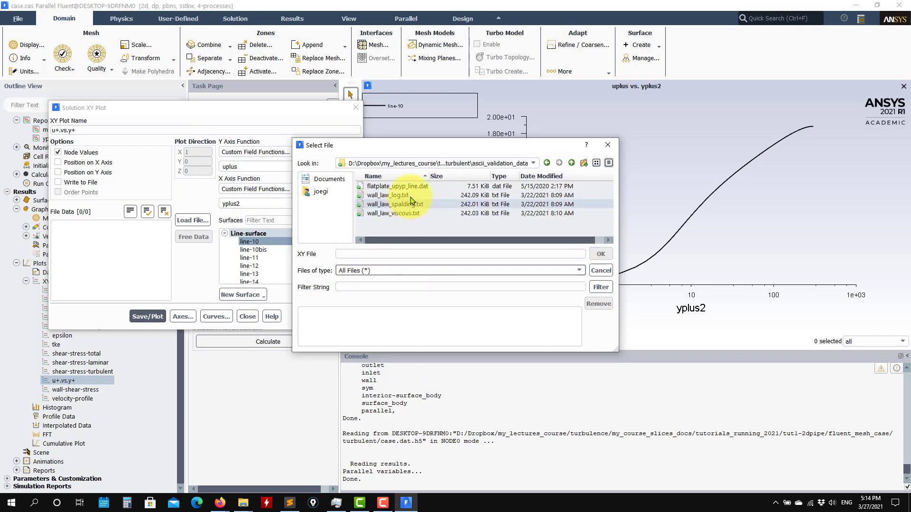
{"action": "left_click", "coordinate": [419, 188]}
{"action": "left_click", "coordinate": [600, 253]}
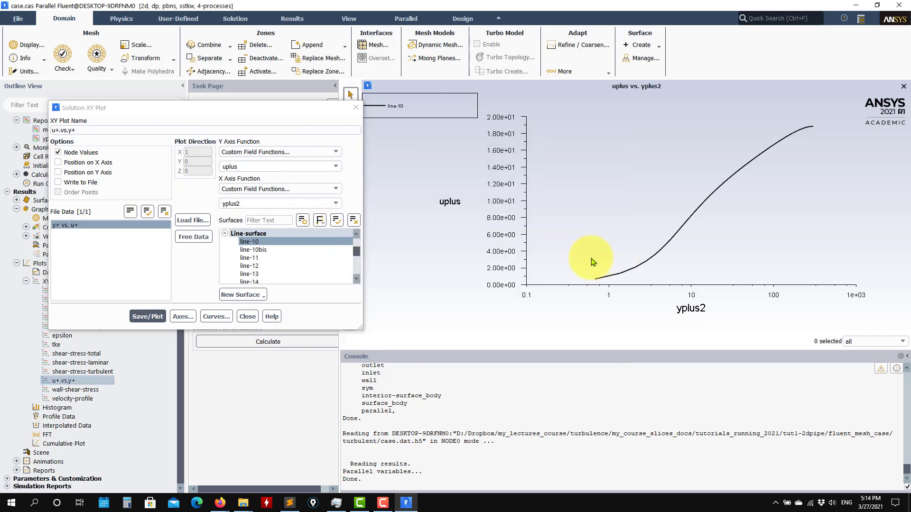
{"action": "left_click", "coordinate": [147, 316]}
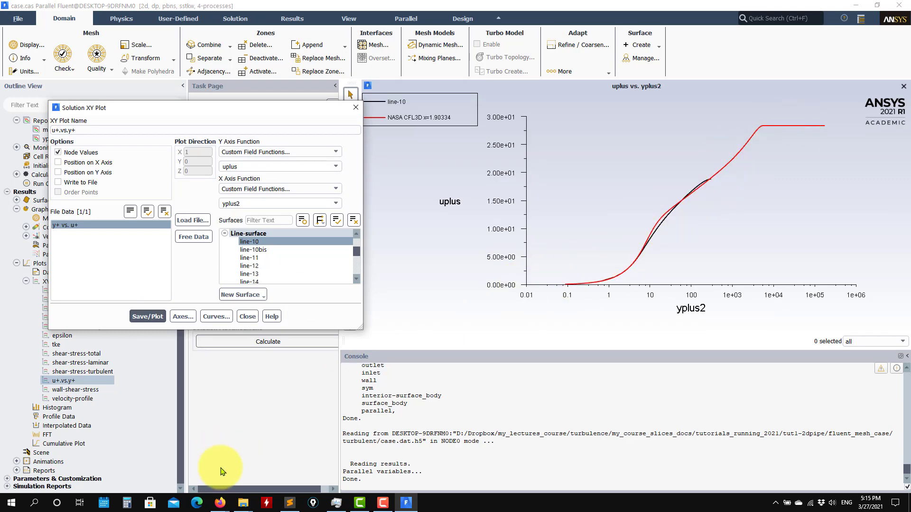
{"action": "left_click", "coordinate": [243, 505]}
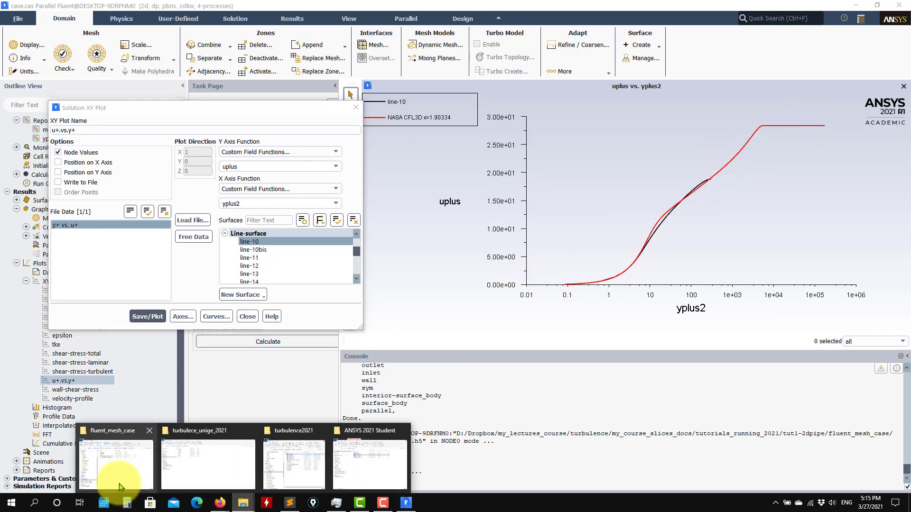
Open flatplate_upyp_line.dat from turbulent/ascii_validation_data in Sublime Text
{"action": "left_click", "coordinate": [117, 463]}
{"action": "left_click", "coordinate": [510, 138]}
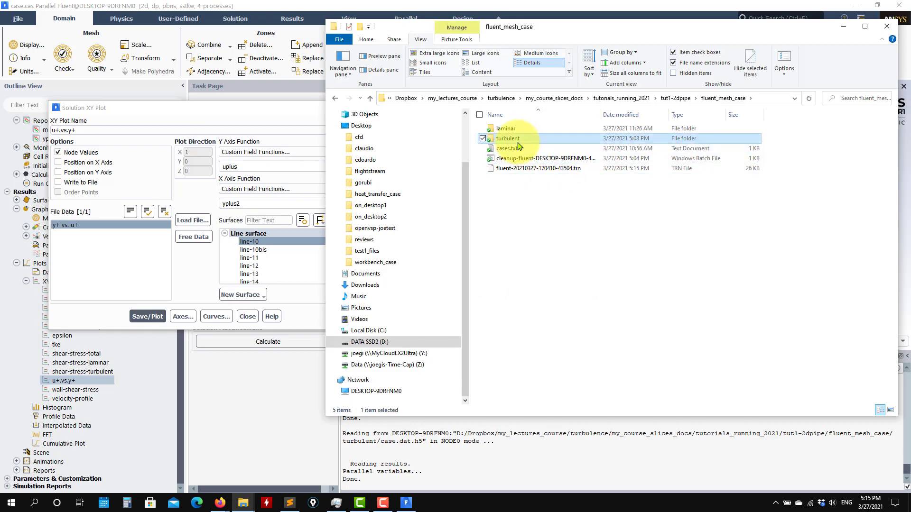
{"action": "double_click", "coordinate": [516, 139]}
{"action": "double_click", "coordinate": [510, 138]}
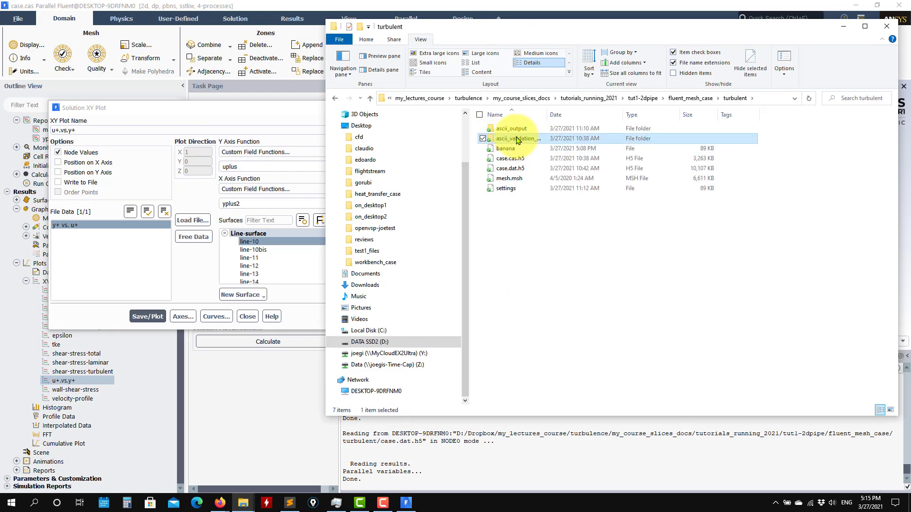
{"action": "left_click", "coordinate": [534, 129]}
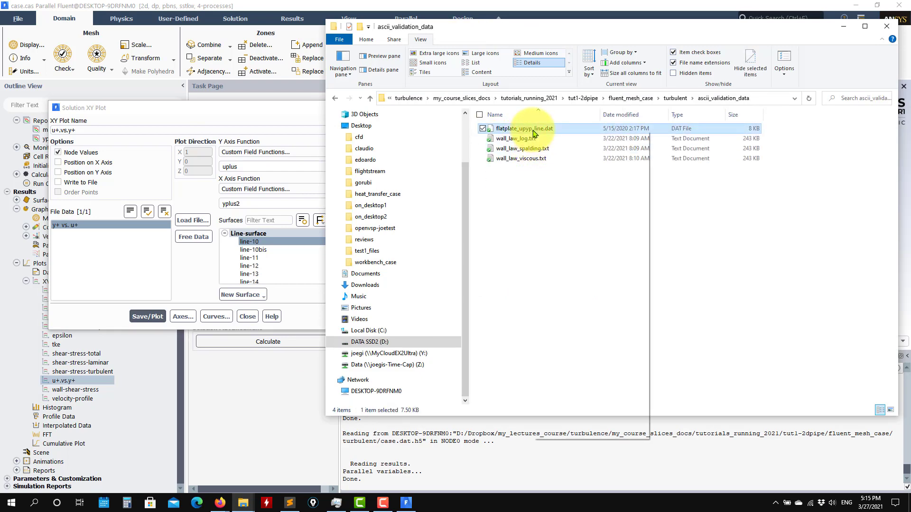
{"action": "right_click", "coordinate": [533, 129]}
{"action": "left_click", "coordinate": [602, 169]}
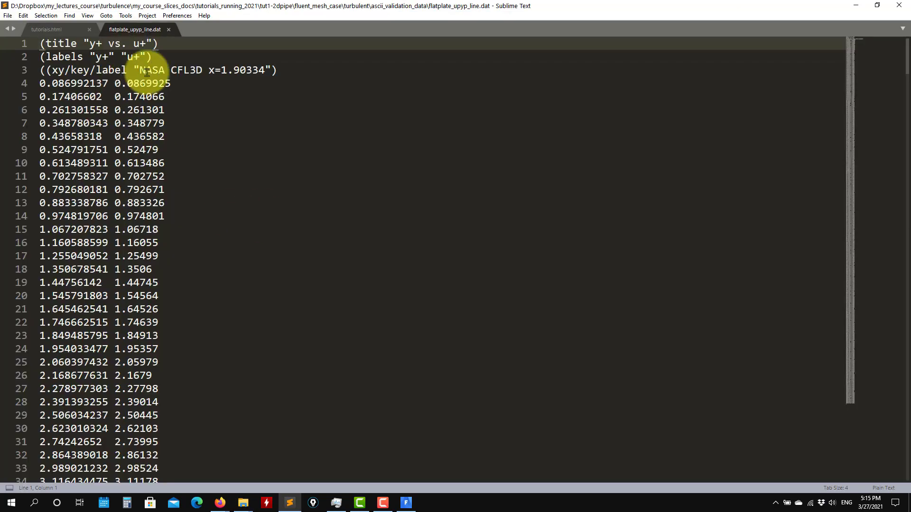
Review the three y+/u+ header lines of the flat-plate data, then close that file
{"action": "left_click_drag", "start_coordinate": [285, 71], "coordinate": [1, 37]}
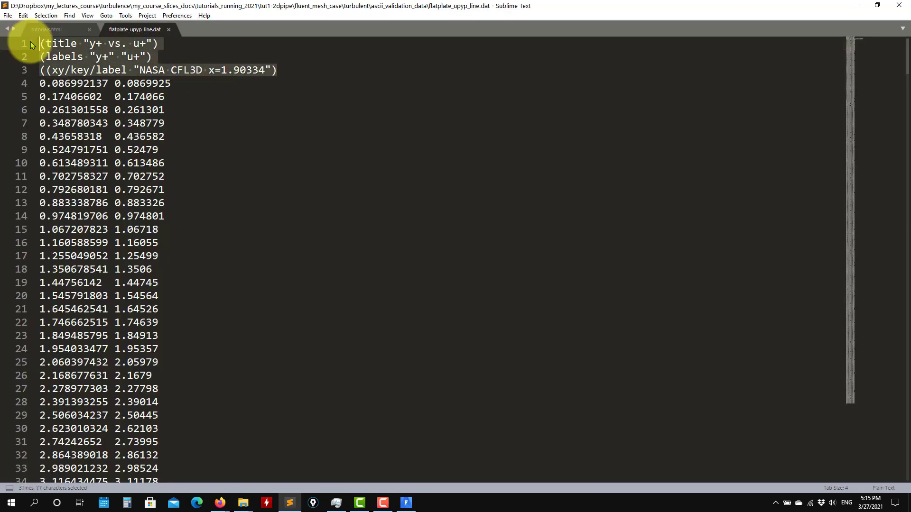
{"action": "scroll", "coordinate": [184, 152], "scroll_direction": "down", "scroll_amount": 20}
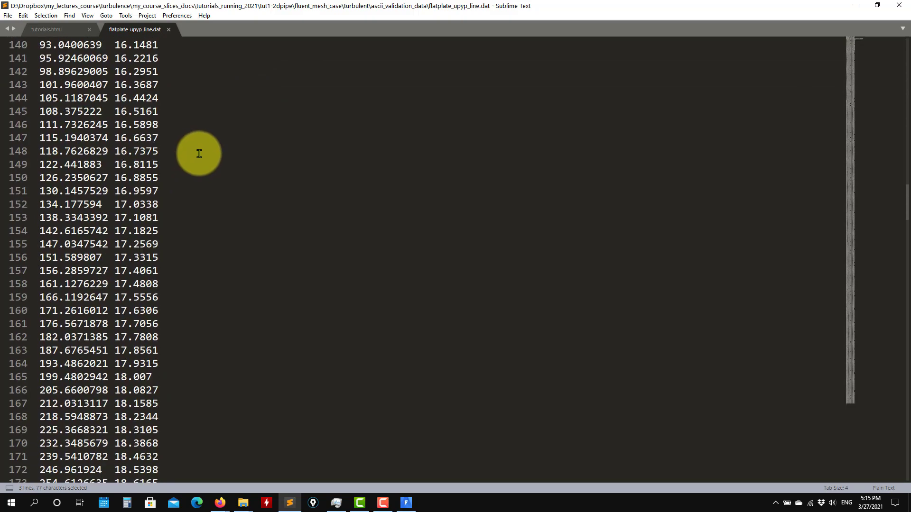
{"action": "scroll", "coordinate": [199, 153], "scroll_direction": "down", "scroll_amount": 20}
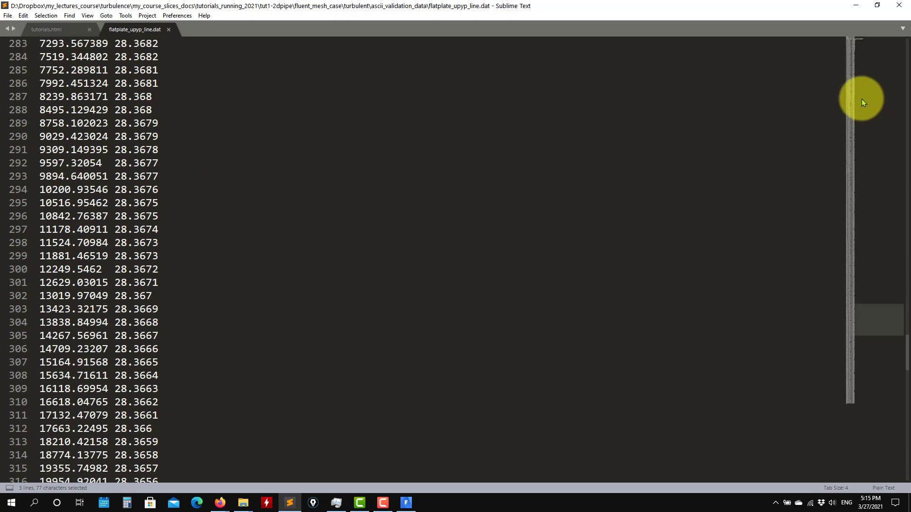
{"action": "left_click_drag", "start_coordinate": [876, 292], "coordinate": [815, 37]}
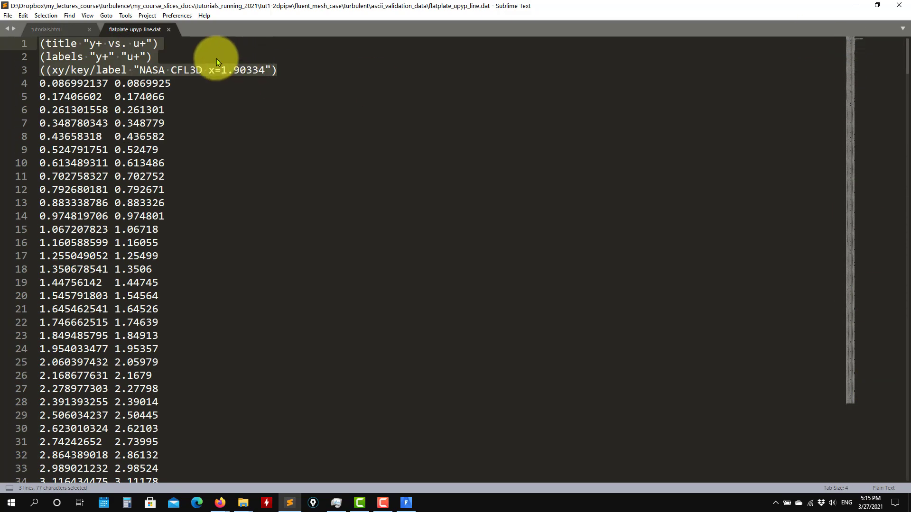
{"action": "left_click", "coordinate": [279, 71]}
{"action": "left_click_drag", "start_coordinate": [283, 72], "coordinate": [1, 38]}
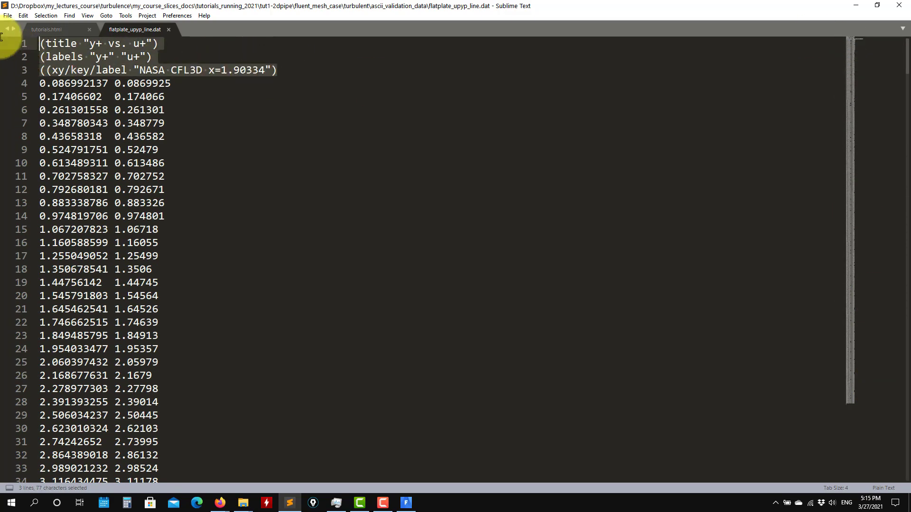
{"action": "left_click", "coordinate": [169, 30]}
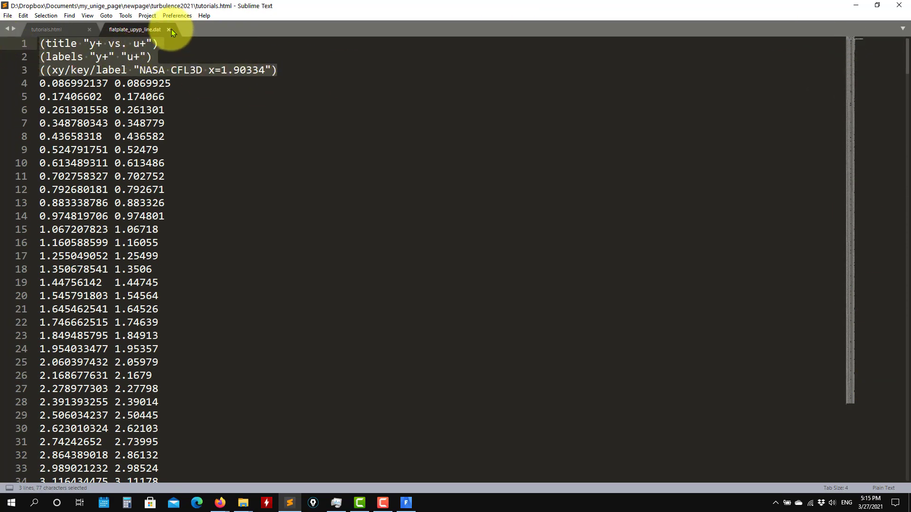
Open and close wall_law_log.txt in Sublime Text, then minimize the editor and Explorer
{"action": "left_click", "coordinate": [856, 6]}
{"action": "left_click", "coordinate": [484, 138]}
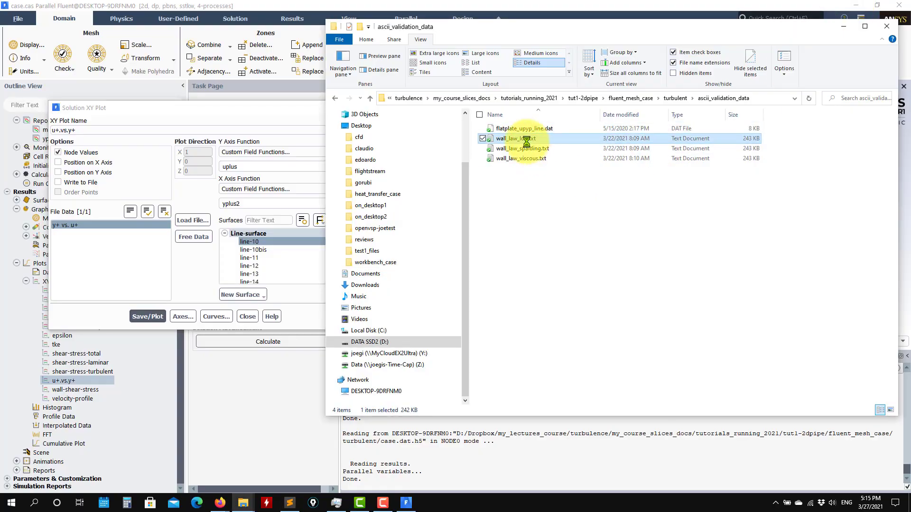
{"action": "right_click", "coordinate": [588, 138]}
{"action": "left_click", "coordinate": [596, 198]}
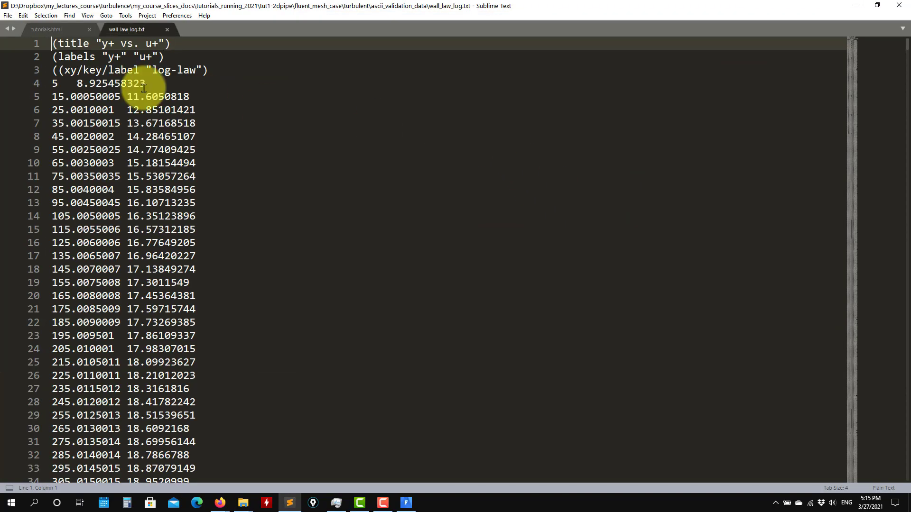
{"action": "left_click", "coordinate": [169, 30]}
{"action": "left_click", "coordinate": [856, 5]}
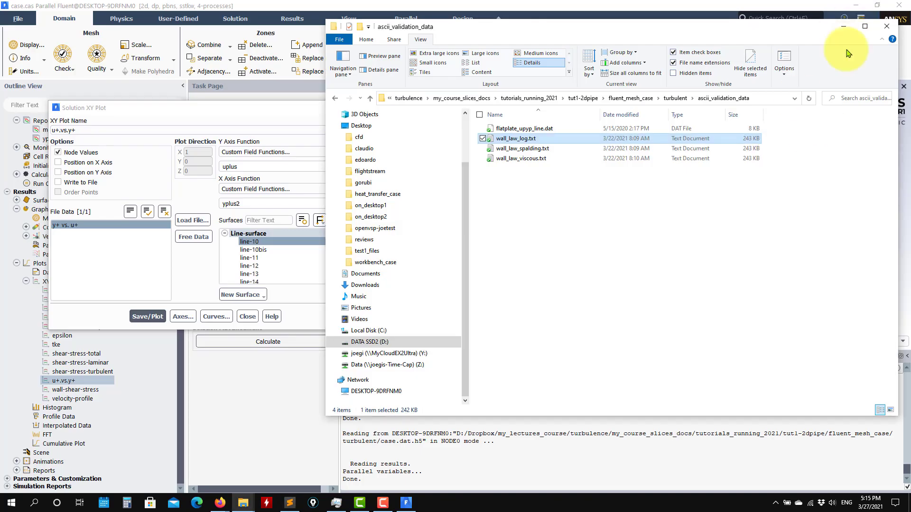
{"action": "left_click", "coordinate": [842, 28]}
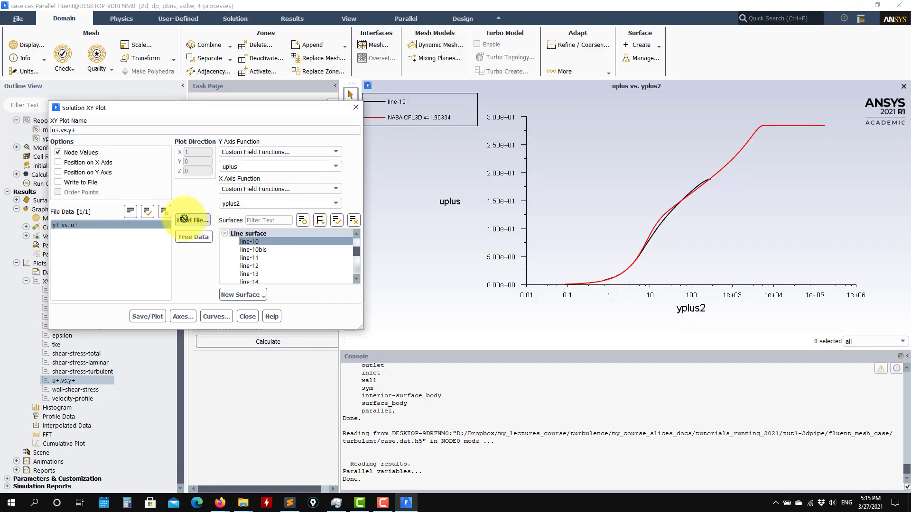
Load wall_law_log, wall_law_spalding and wall_law_viscous txt files and replot with all four curves
{"action": "left_click", "coordinate": [192, 220]}
{"action": "left_click", "coordinate": [580, 270]}
{"action": "left_click", "coordinate": [393, 290]}
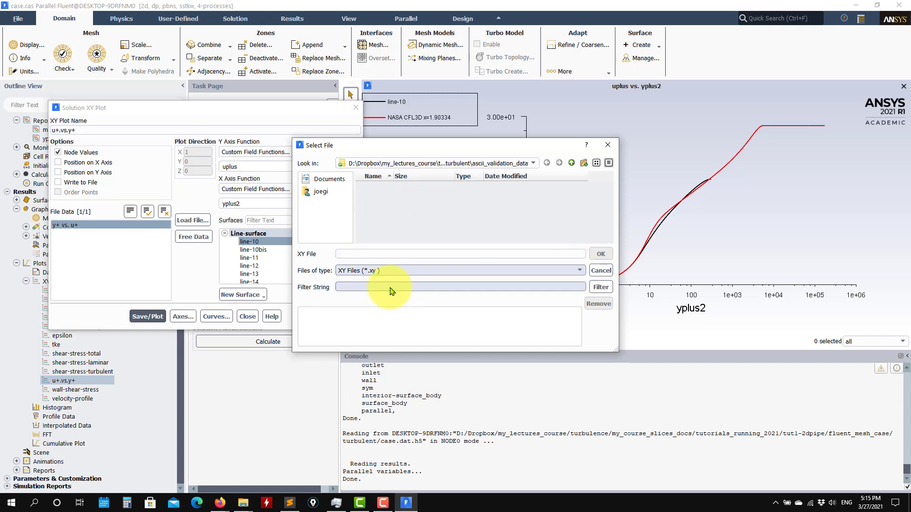
{"action": "left_click", "coordinate": [387, 195]}
{"action": "left_click", "coordinate": [395, 204], "text": "ctrl"}
{"action": "left_click", "coordinate": [393, 213], "text": "ctrl"}
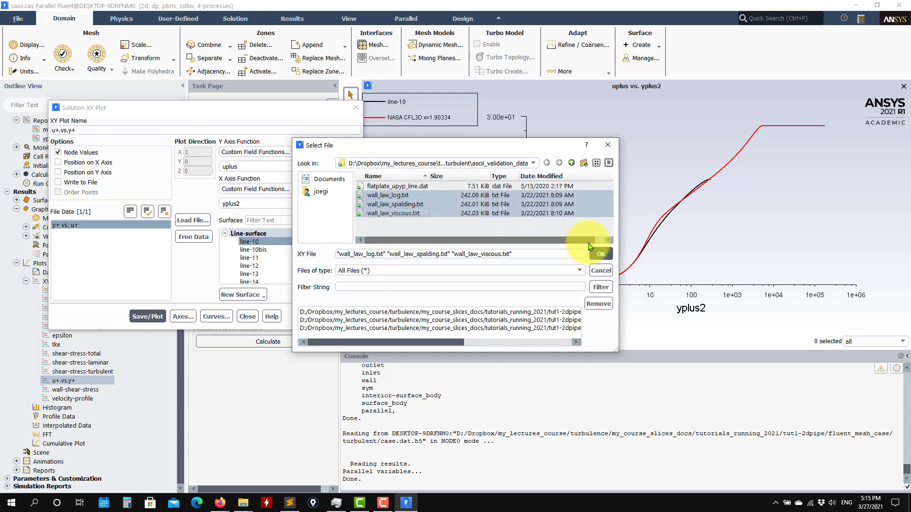
{"action": "left_click", "coordinate": [600, 254]}
{"action": "left_click", "coordinate": [147, 317]}
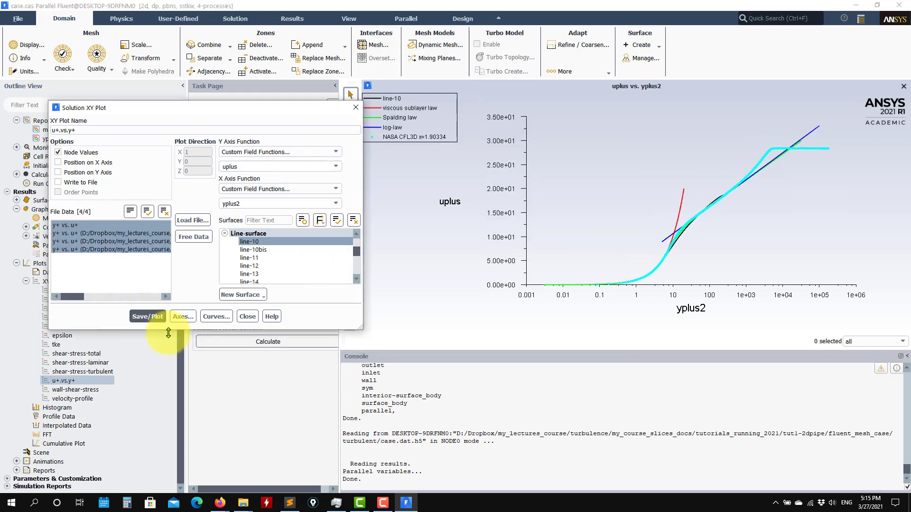
{"action": "left_click", "coordinate": [216, 316]}
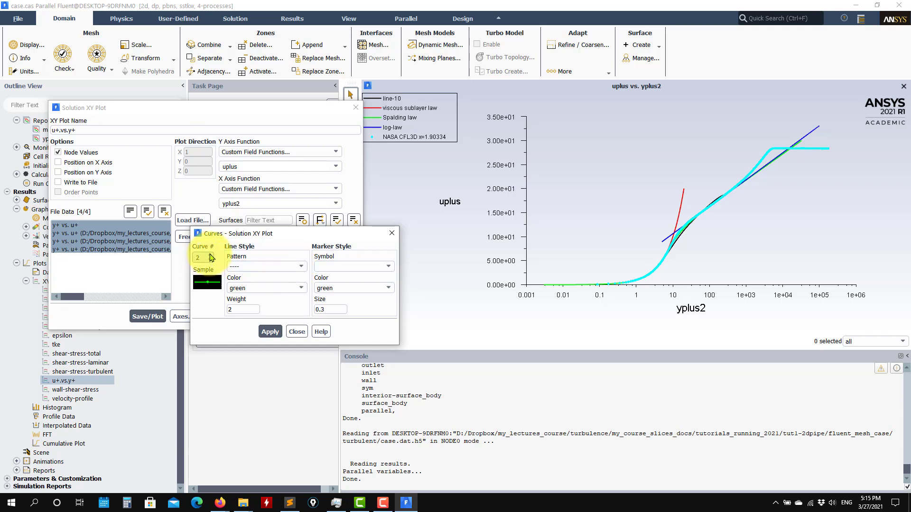
Restyle curve 4 (NASA reference data) with no marker symbol and a continuous line, then replot
{"action": "left_click", "coordinate": [210, 255]}
{"action": "left_click", "coordinate": [351, 267]}
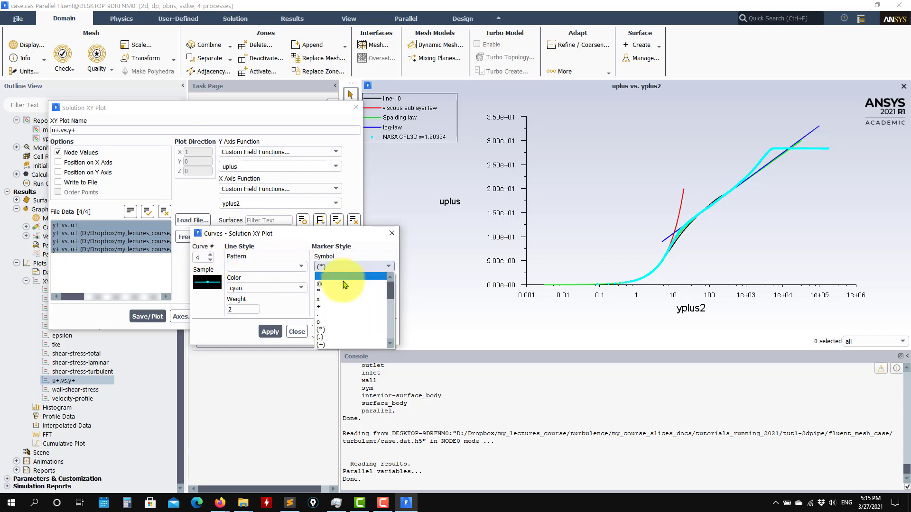
{"action": "left_click", "coordinate": [345, 276]}
{"action": "left_click", "coordinate": [285, 266]}
{"action": "left_click", "coordinate": [247, 278]}
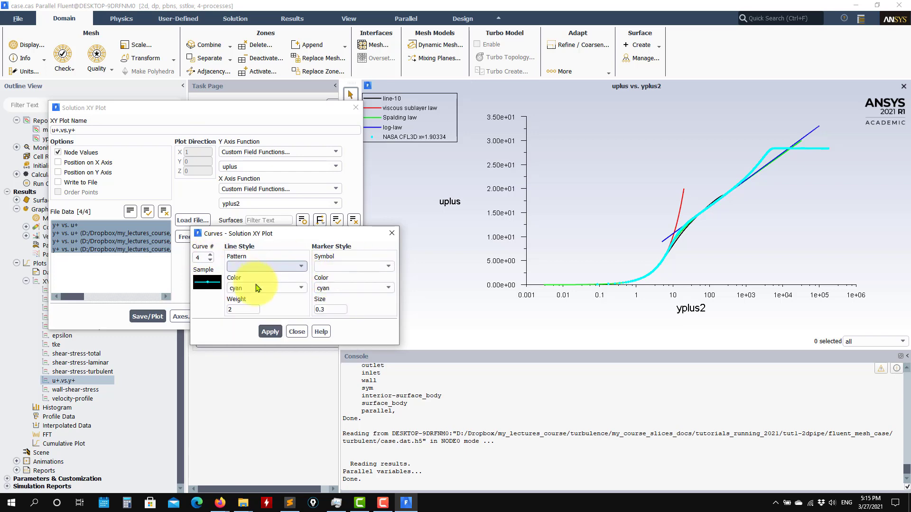
{"action": "left_click", "coordinate": [270, 331]}
{"action": "left_click", "coordinate": [297, 331]}
{"action": "left_click", "coordinate": [147, 317]}
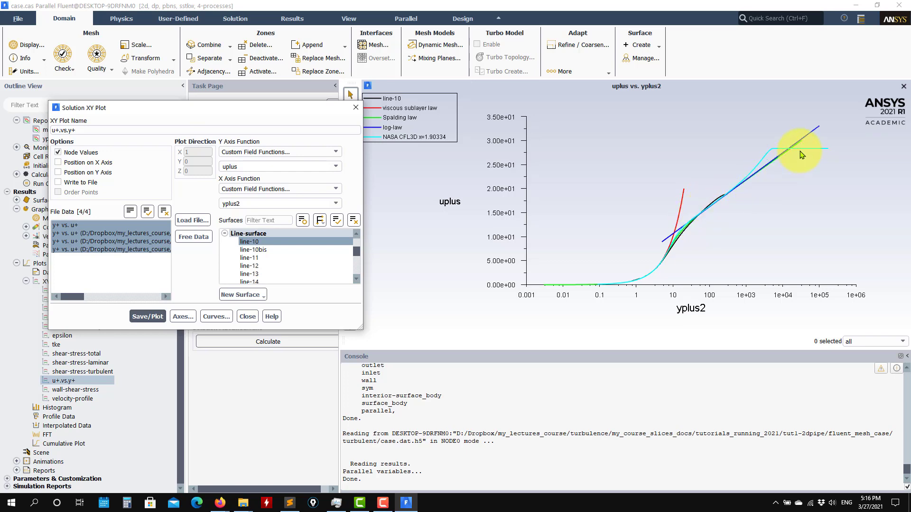
{"action": "left_click", "coordinate": [247, 317]}
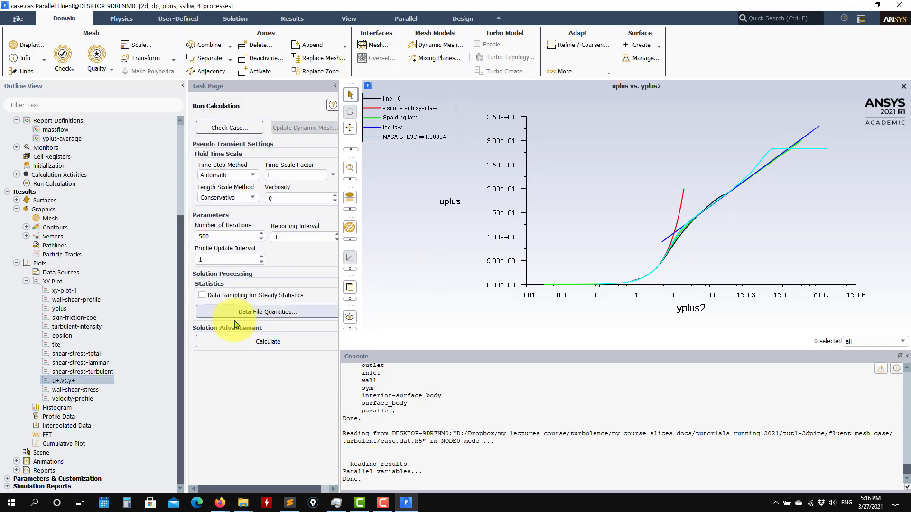
Replot the saved tke plot: yplus2 against turbulent kinetic energy on line-10
{"action": "left_click", "coordinate": [60, 345]}
{"action": "double_click", "coordinate": [61, 346]}
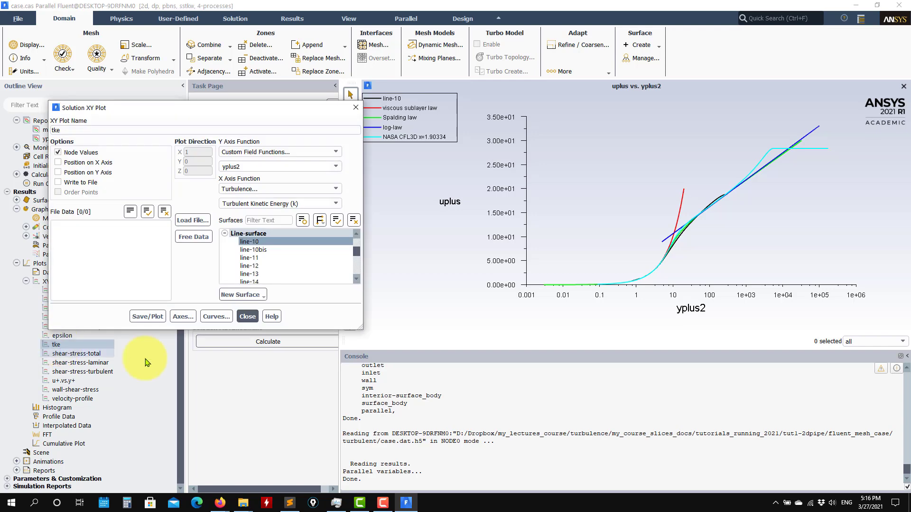
{"action": "left_click", "coordinate": [147, 317]}
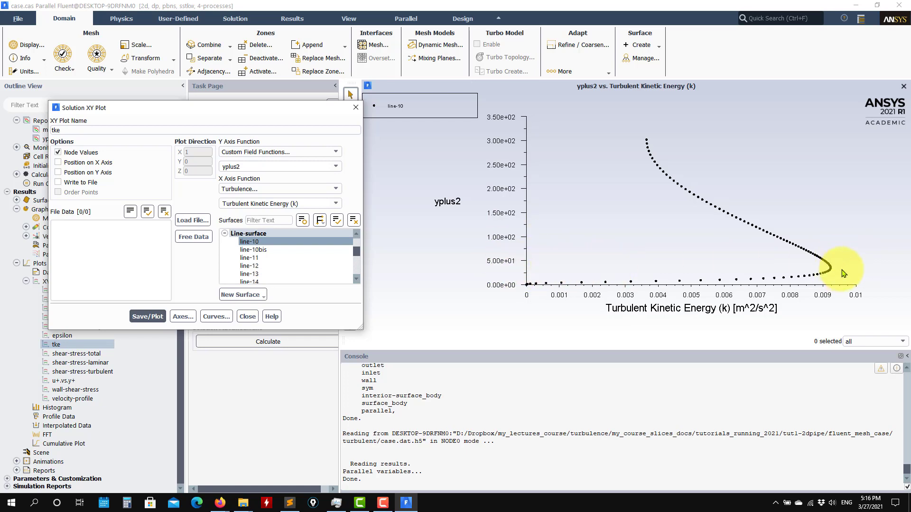
{"action": "left_click", "coordinate": [247, 317]}
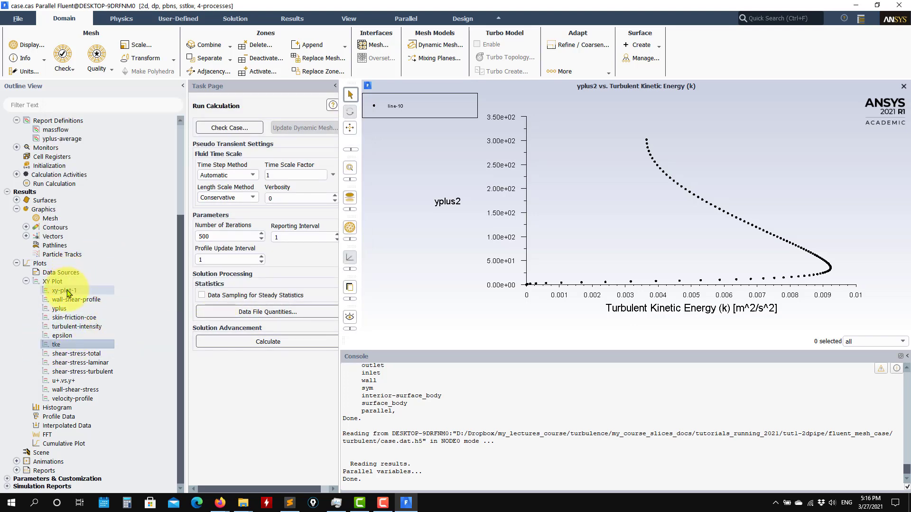
Plot yplus2 against total shear stress with the shear-stress-total plot
{"action": "double_click", "coordinate": [85, 359]}
{"action": "left_click", "coordinate": [148, 317]}
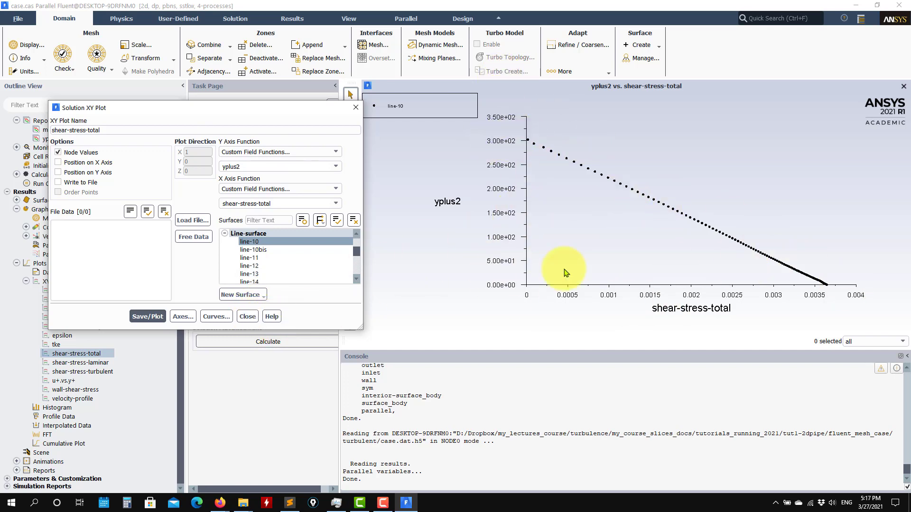
{"action": "left_click", "coordinate": [247, 317]}
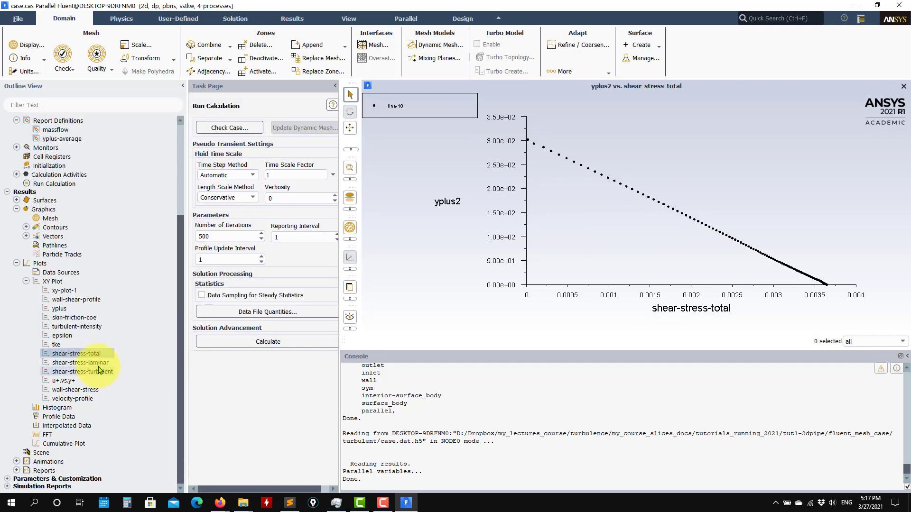
Plot yplus2 against laminar shear stress with the shear-stress-laminar plot
{"action": "double_click", "coordinate": [94, 364]}
{"action": "left_click", "coordinate": [147, 317]}
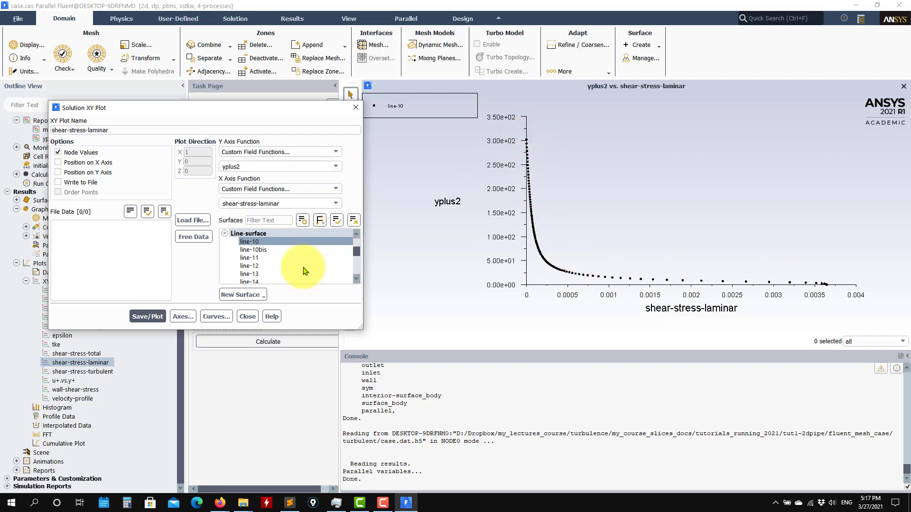
{"action": "left_click", "coordinate": [247, 316]}
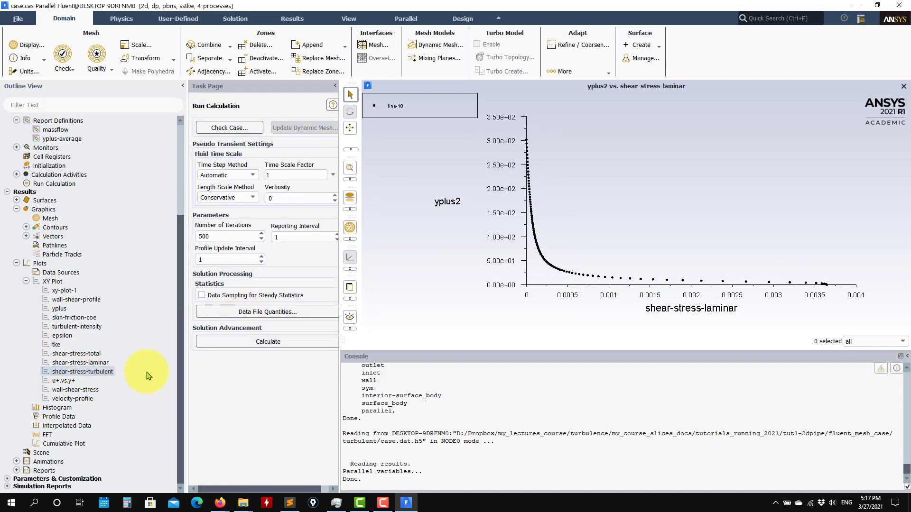
Plot yplus2 against turbulent shear stress with the shear-stress-turbulent plot
{"action": "left_click", "coordinate": [147, 316]}
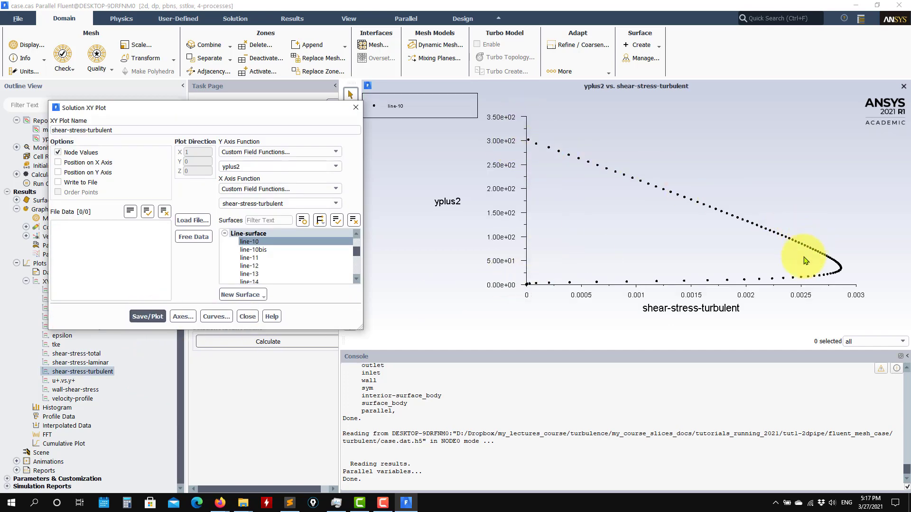
{"action": "left_click", "coordinate": [248, 318]}
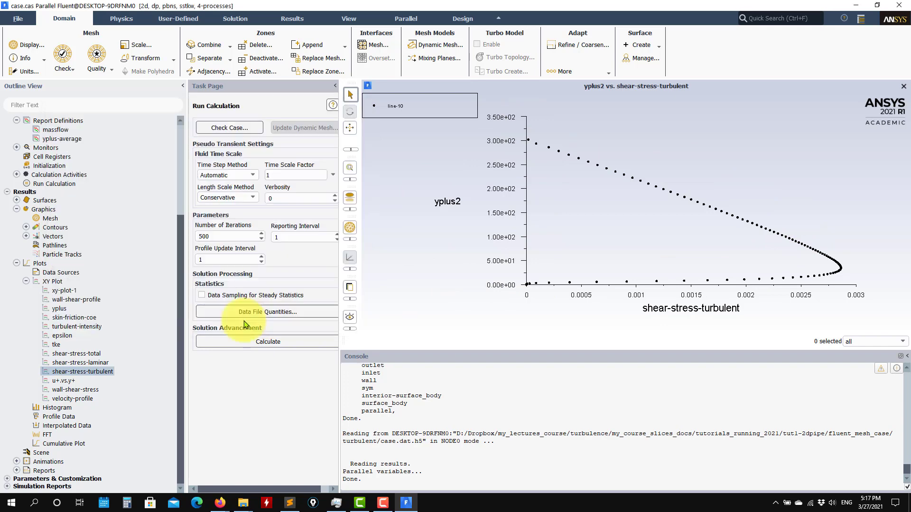
{"action": "left_click", "coordinate": [69, 362], "text": "shift"}
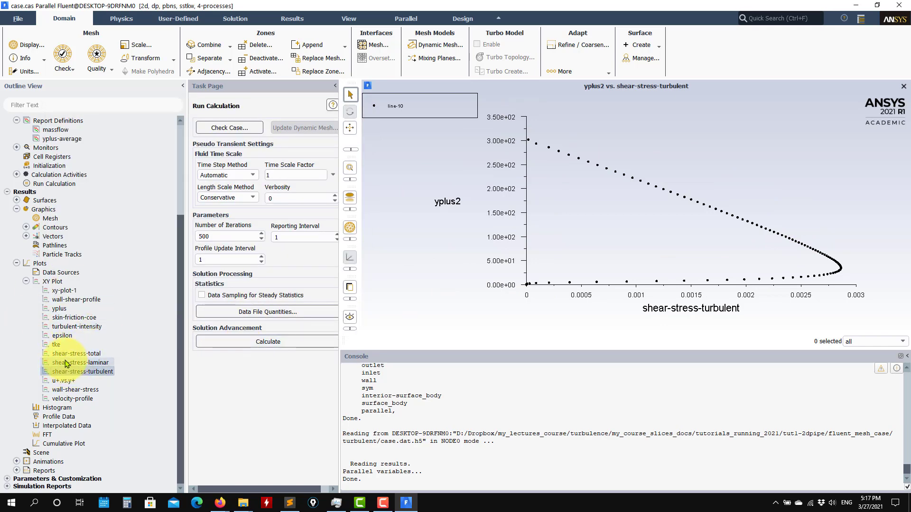
{"action": "left_click", "coordinate": [64, 372]}
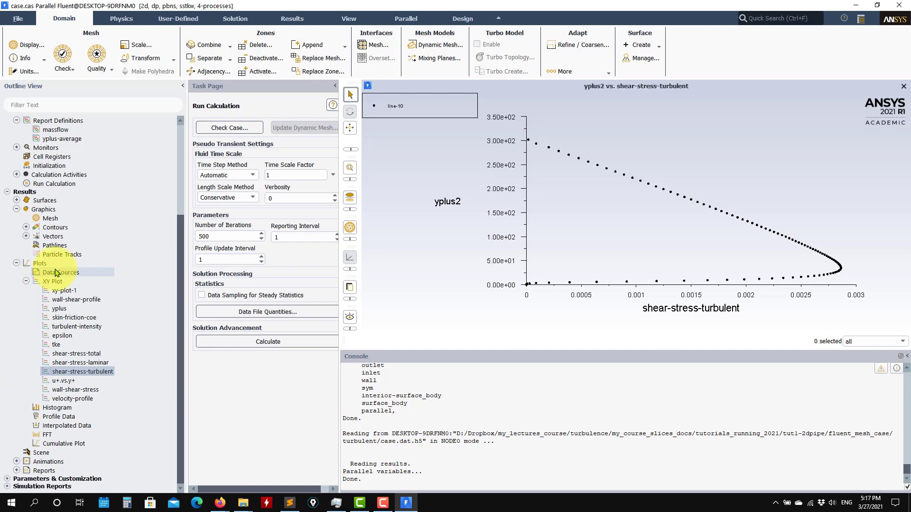
Load shear-stress-total, -laminar and -turbulent as data sources and overlay them on one graph
{"action": "double_click", "coordinate": [56, 273]}
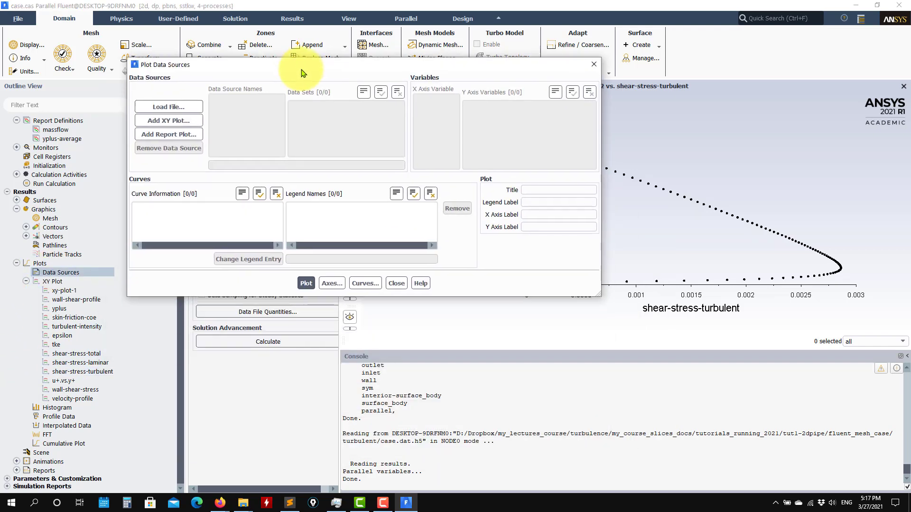
{"action": "left_click", "coordinate": [175, 123]}
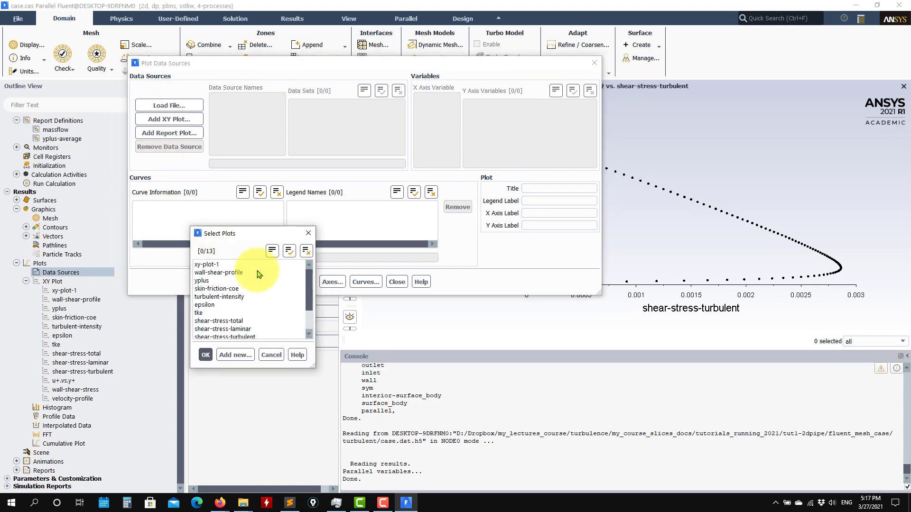
{"action": "scroll", "coordinate": [236, 303], "scroll_direction": "down", "scroll_amount": 2}
{"action": "left_click", "coordinate": [240, 289]}
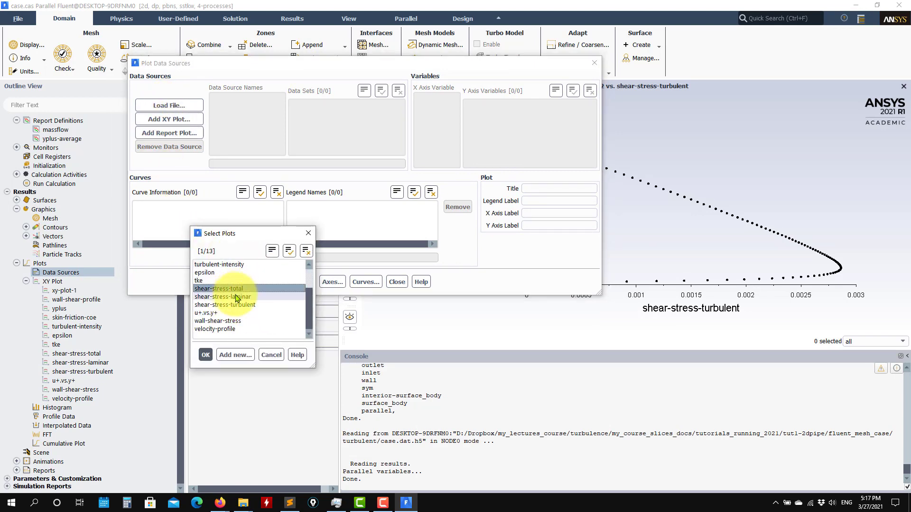
{"action": "left_click", "coordinate": [238, 298]}
{"action": "left_click", "coordinate": [235, 305]}
{"action": "left_click", "coordinate": [205, 356]}
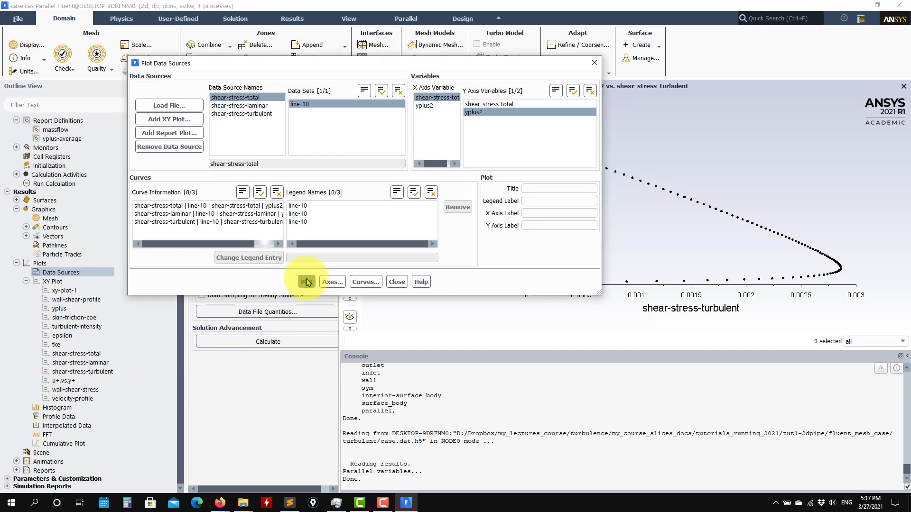
{"action": "left_click", "coordinate": [303, 281]}
{"action": "left_click_drag", "start_coordinate": [521, 67], "coordinate": [247, 177]}
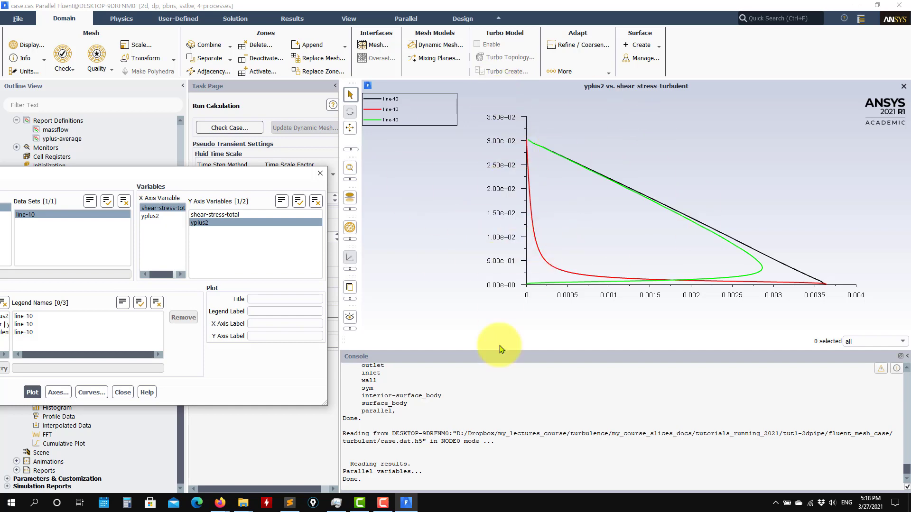
{"action": "left_click_drag", "start_coordinate": [158, 176], "coordinate": [364, 94]}
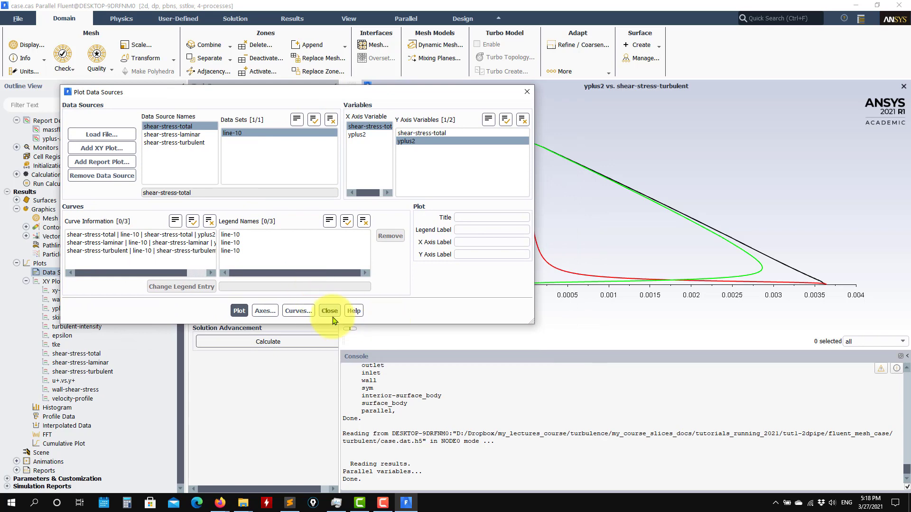
{"action": "left_click", "coordinate": [331, 314]}
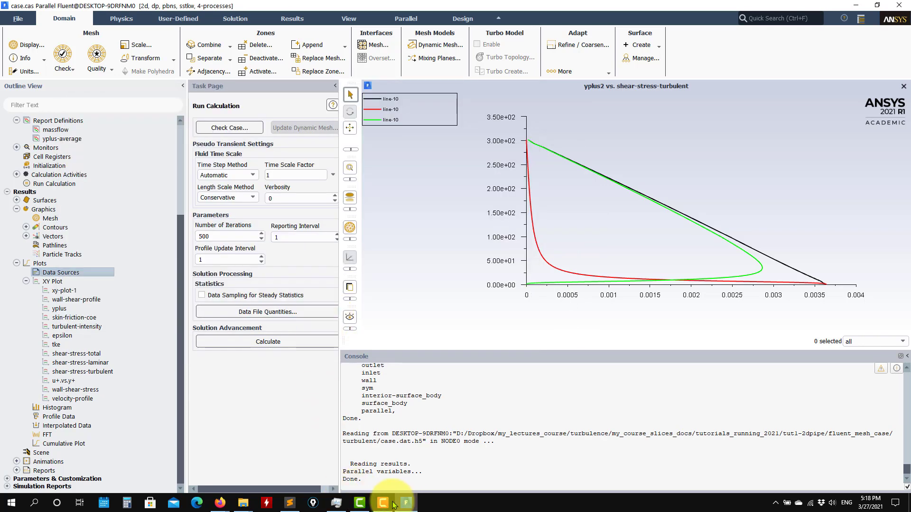
{"action": "mouse_move", "coordinate": [220, 502]}
{"action": "left_click", "coordinate": [298, 407]}
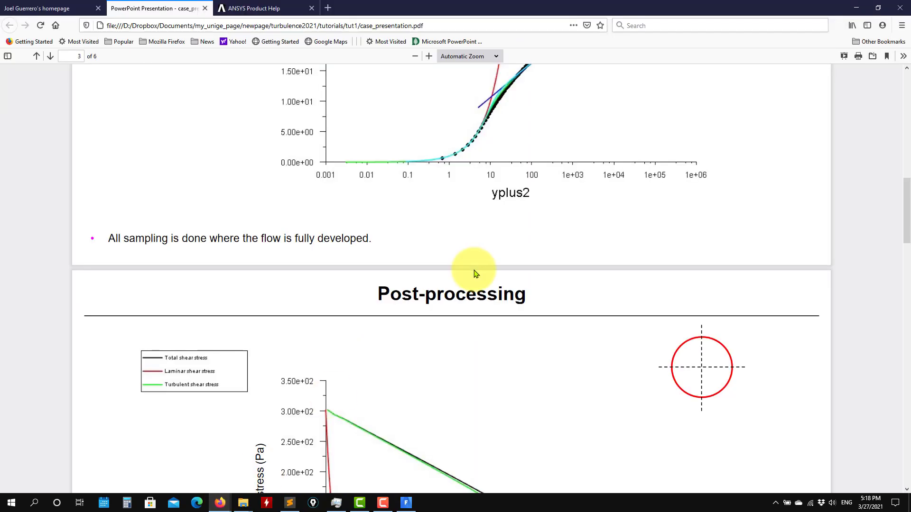
{"action": "scroll", "coordinate": [474, 271], "scroll_direction": "up", "scroll_amount": 3}
{"action": "scroll", "coordinate": [395, 253], "scroll_direction": "down", "scroll_amount": 10}
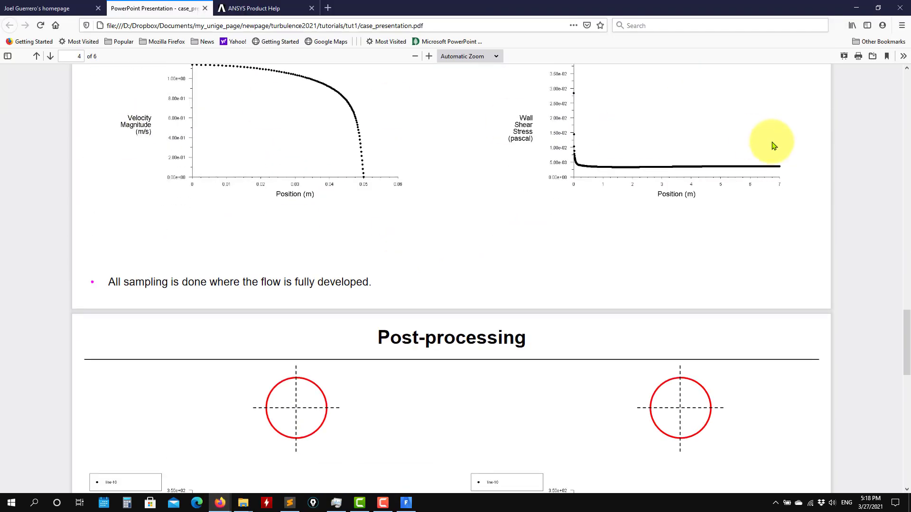
{"action": "scroll", "coordinate": [622, 166], "scroll_direction": "up", "scroll_amount": 3}
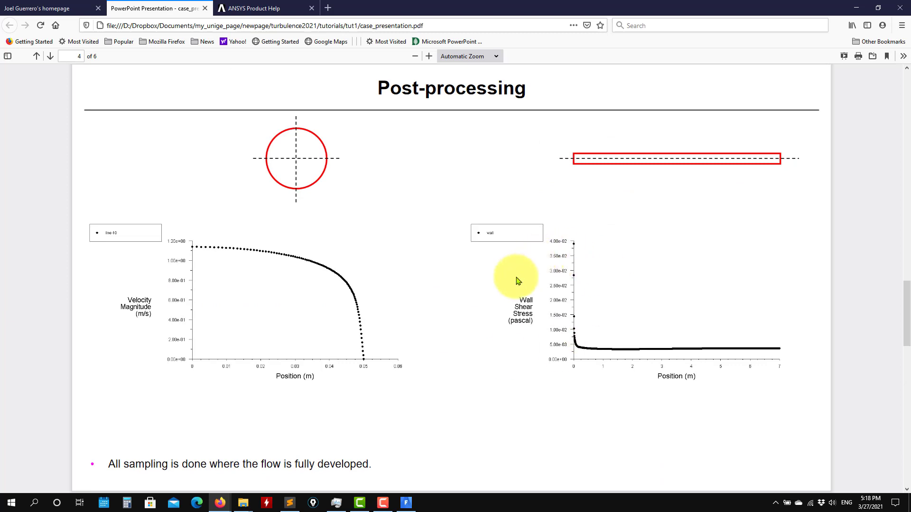
{"action": "scroll", "coordinate": [543, 267], "scroll_direction": "down", "scroll_amount": 7}
{"action": "scroll", "coordinate": [498, 330], "scroll_direction": "down", "scroll_amount": 5}
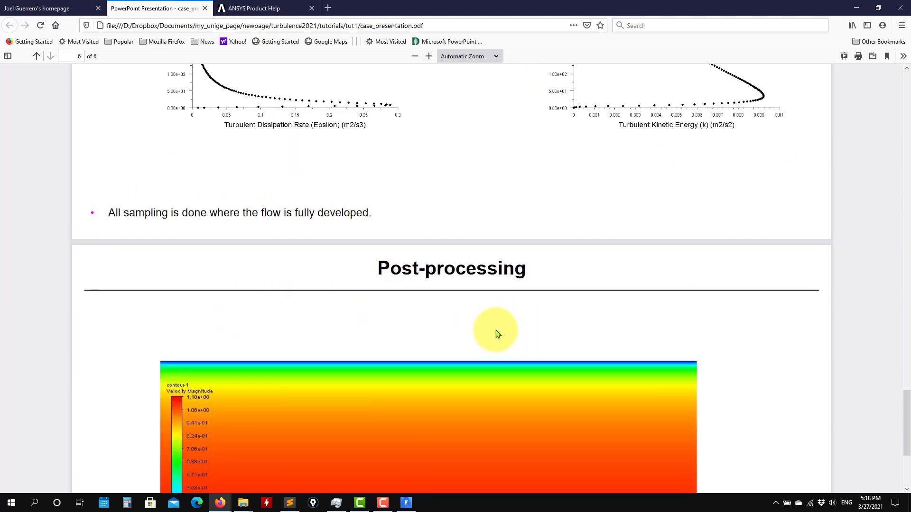
{"action": "scroll", "coordinate": [630, 281], "scroll_direction": "up", "scroll_amount": 4}
{"action": "left_click", "coordinate": [862, 6]}
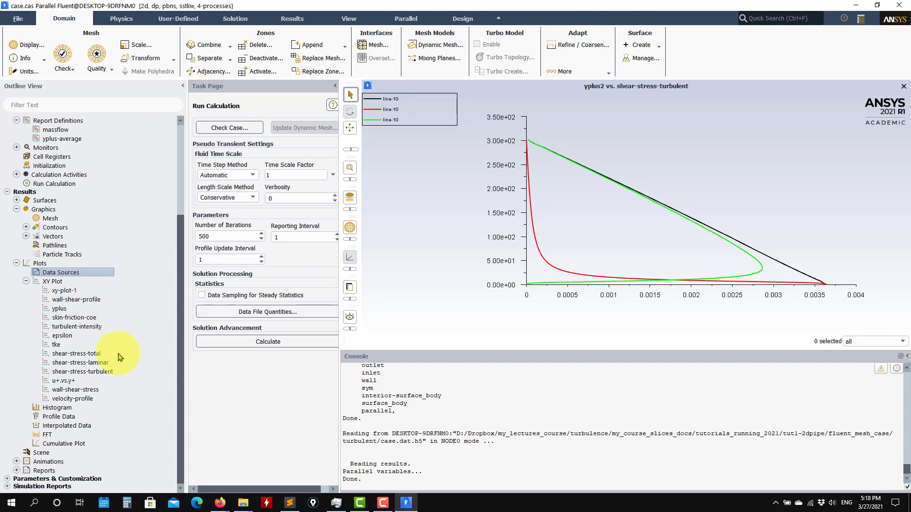
Create xy-plot-2 of Wall Fluxes > Wall Shear Stress on the wall surface and plot it
{"action": "right_click", "coordinate": [56, 283]}
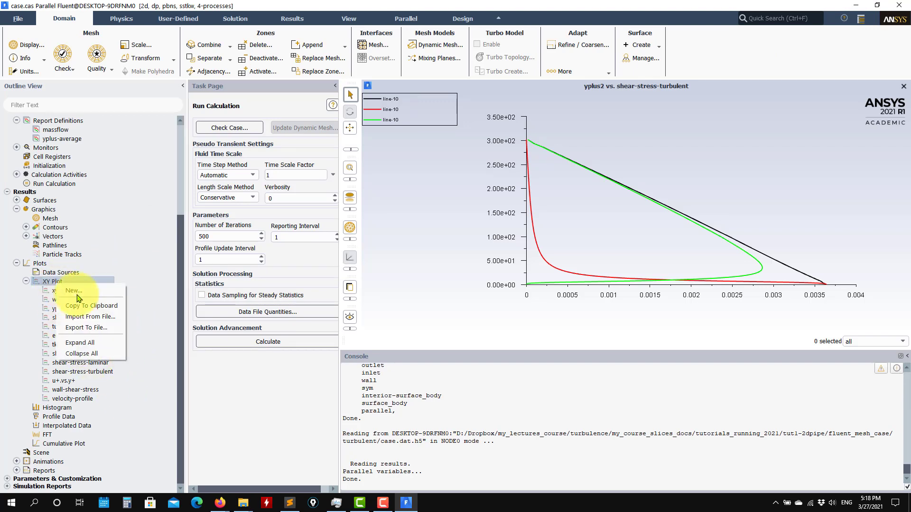
{"action": "left_click", "coordinate": [86, 292]}
{"action": "scroll", "coordinate": [285, 247], "scroll_direction": "down", "scroll_amount": 10}
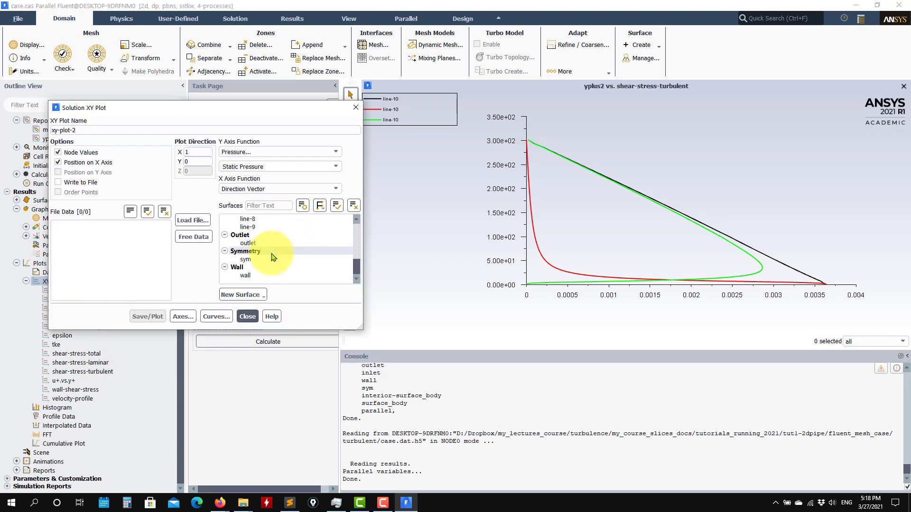
{"action": "left_click", "coordinate": [245, 275]}
{"action": "left_click", "coordinate": [327, 152]}
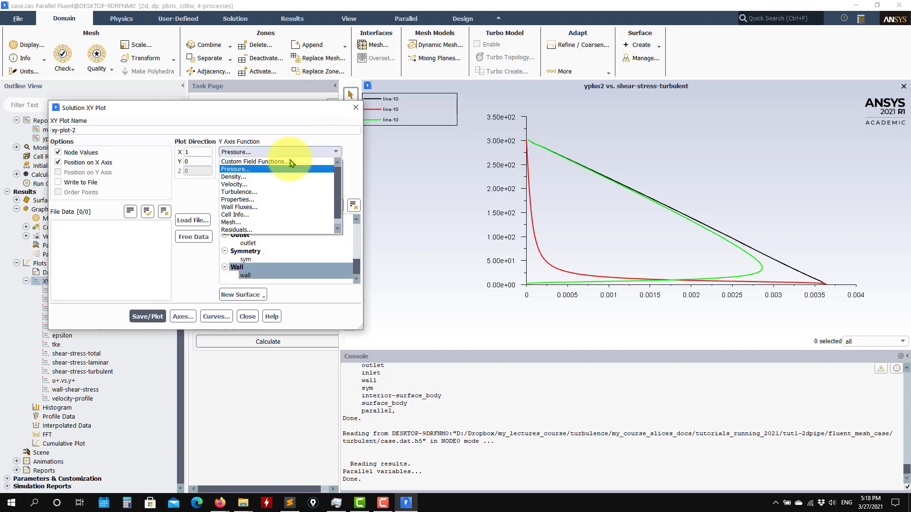
{"action": "left_click", "coordinate": [245, 207]}
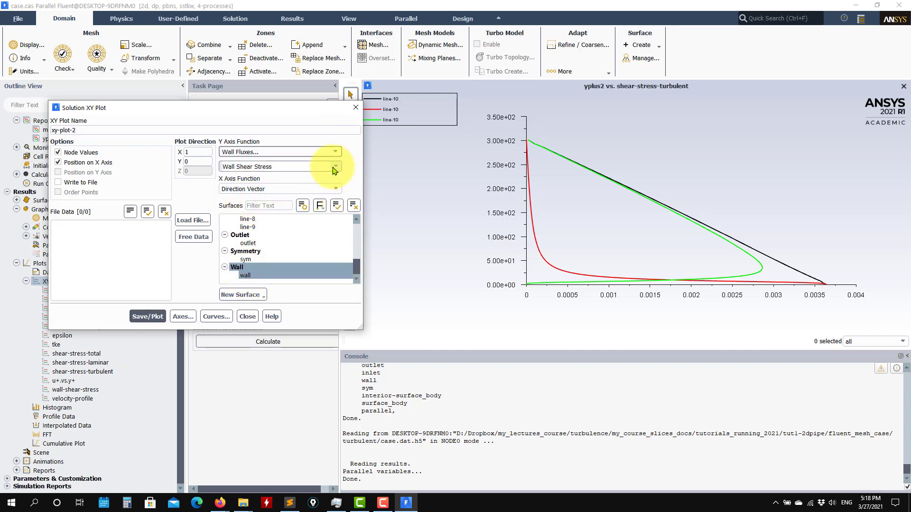
{"action": "left_click", "coordinate": [148, 317]}
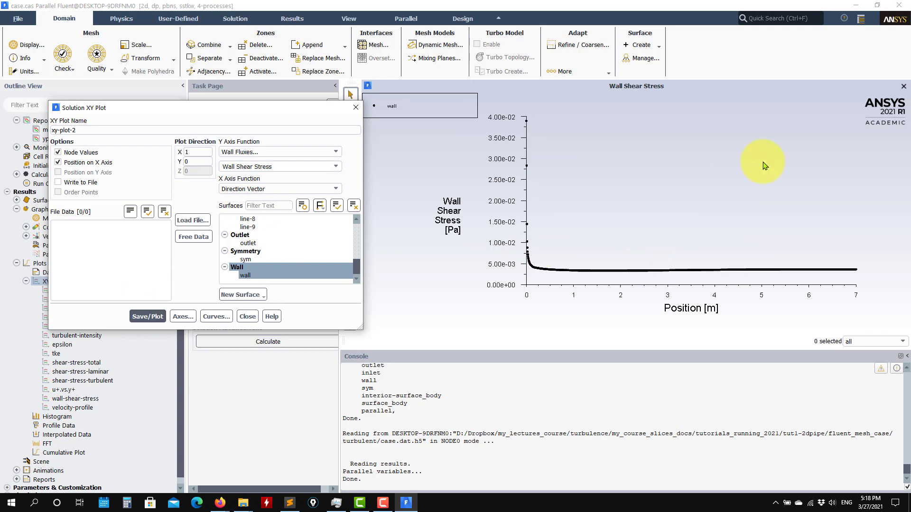
{"action": "left_click", "coordinate": [248, 316]}
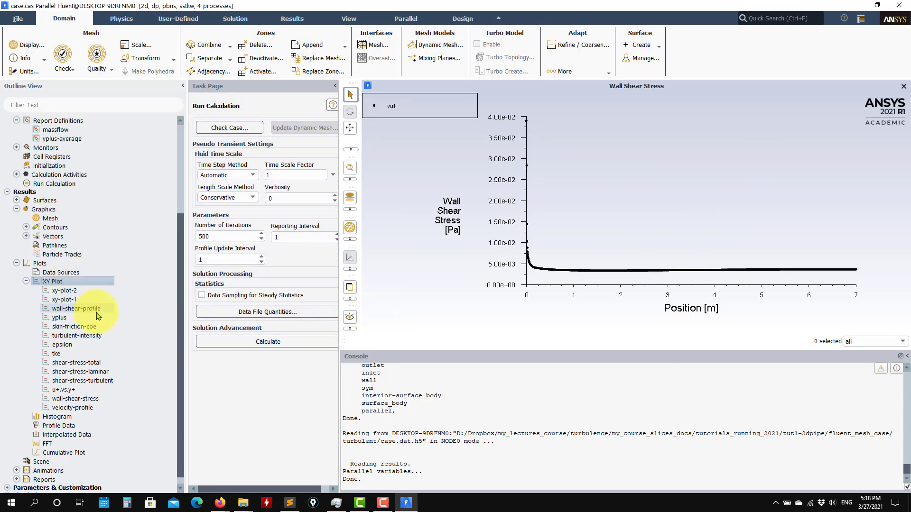
Reopen the tke plot settings and close them again
{"action": "double_click", "coordinate": [63, 355]}
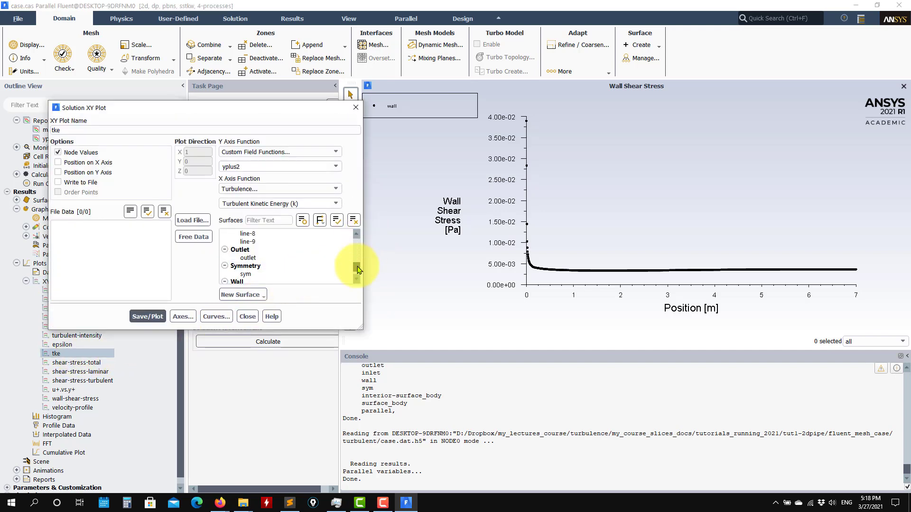
{"action": "mouse_move", "coordinate": [358, 269]}
{"action": "left_mouse_down"}
{"action": "mouse_move", "coordinate": [358, 245]}
{"action": "mouse_move", "coordinate": [358, 258]}
{"action": "left_mouse_up"}
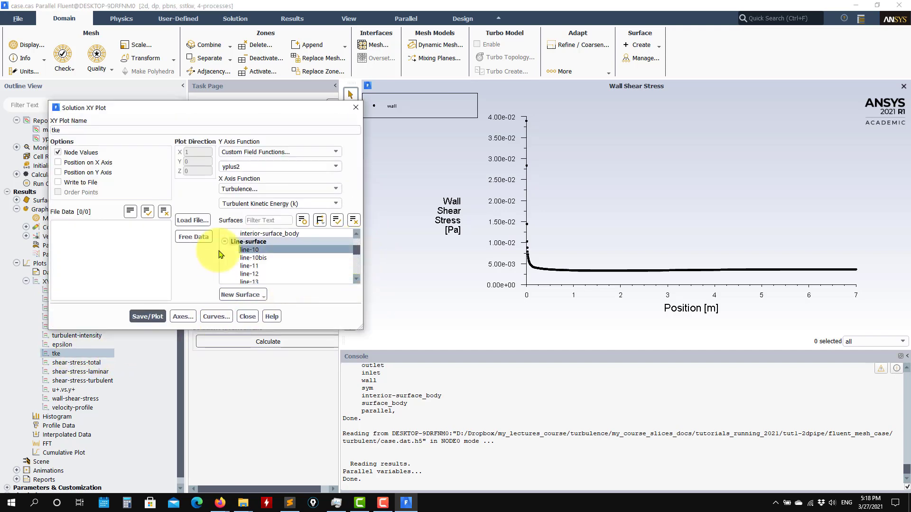
{"action": "left_click", "coordinate": [248, 317]}
{"action": "scroll", "coordinate": [102, 417], "scroll_direction": "down", "scroll_amount": 1}
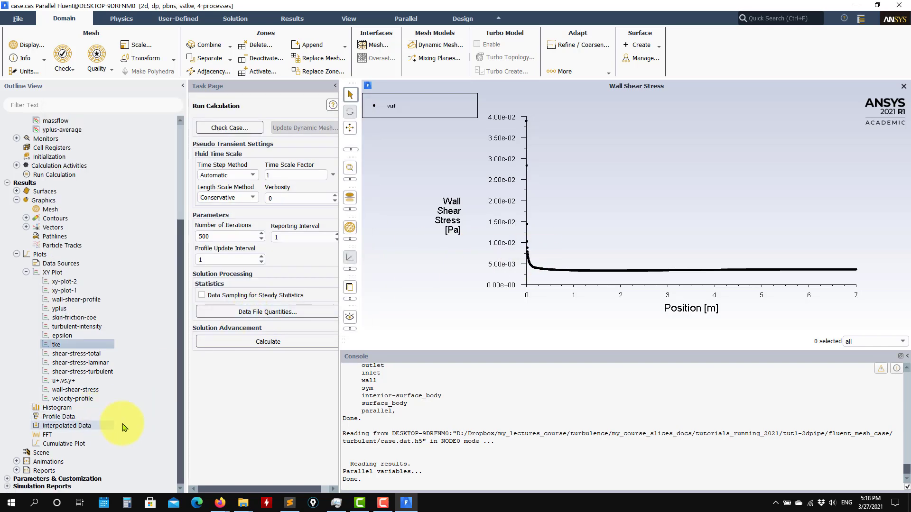
Display the mesh-1 edges of only surfaces line-10 through line-9
{"action": "double_click", "coordinate": [48, 210]}
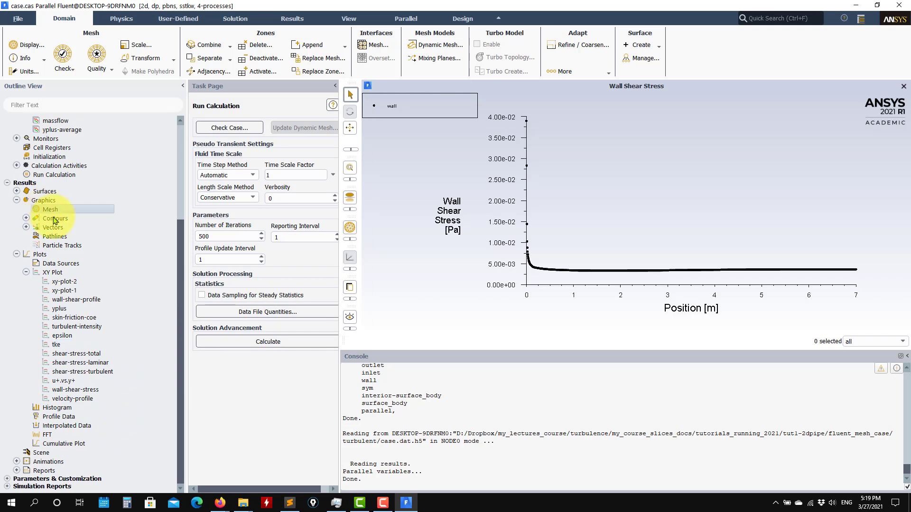
{"action": "left_click", "coordinate": [385, 422]}
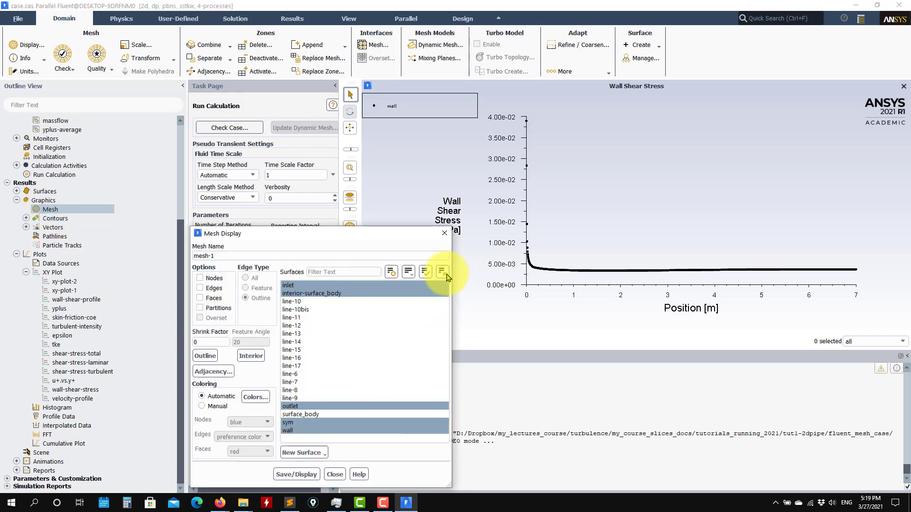
{"action": "left_click", "coordinate": [442, 272]}
{"action": "left_click_drag", "start_coordinate": [292, 302], "coordinate": [292, 398]}
{"action": "left_click", "coordinate": [301, 474]}
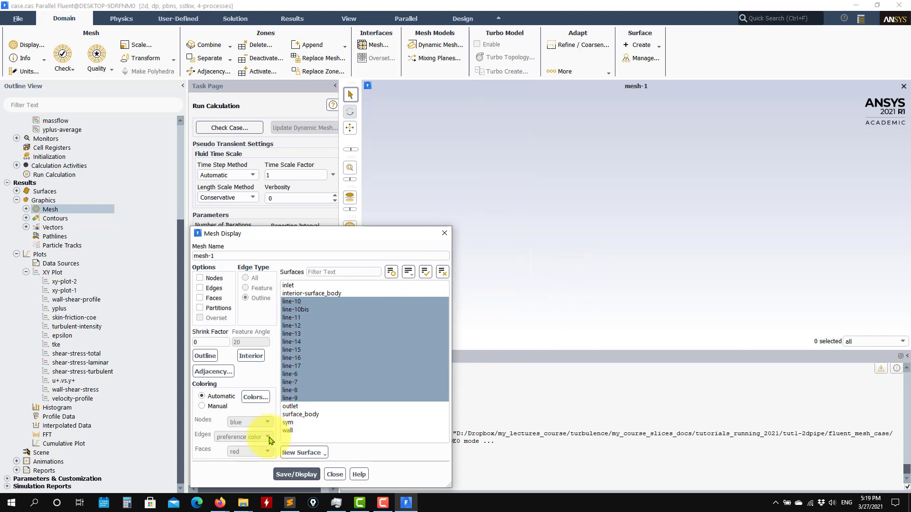
Try manual mesh colouring, revert to automatic, and check the colour settings
{"action": "left_click", "coordinate": [202, 406]}
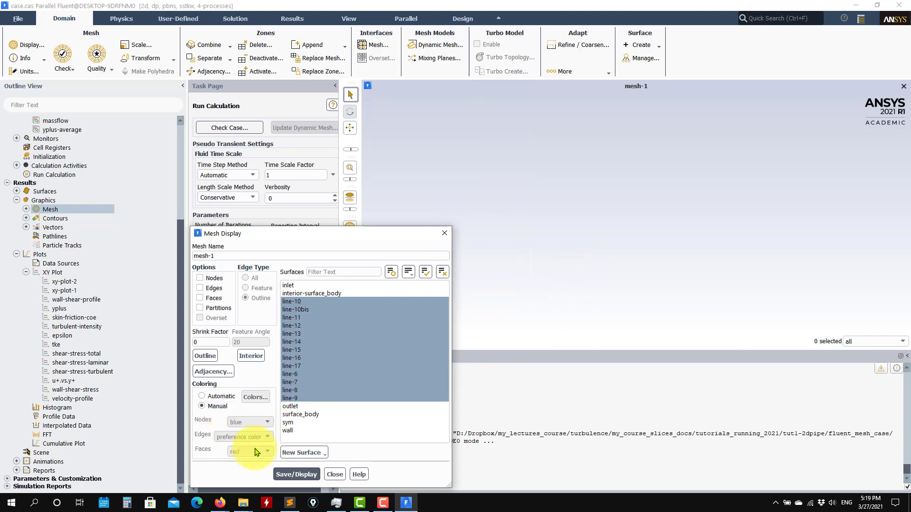
{"action": "left_click", "coordinate": [203, 396]}
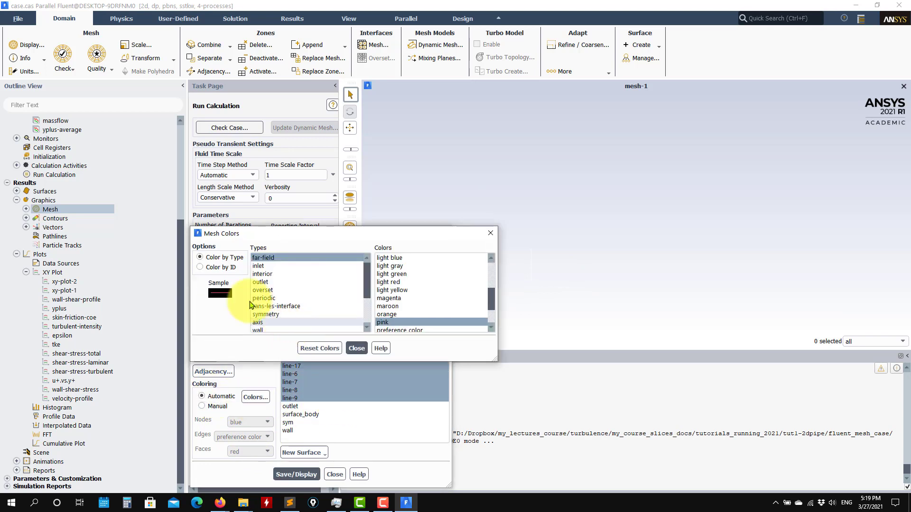
{"action": "left_click", "coordinate": [223, 268]}
{"action": "left_click", "coordinate": [357, 348]}
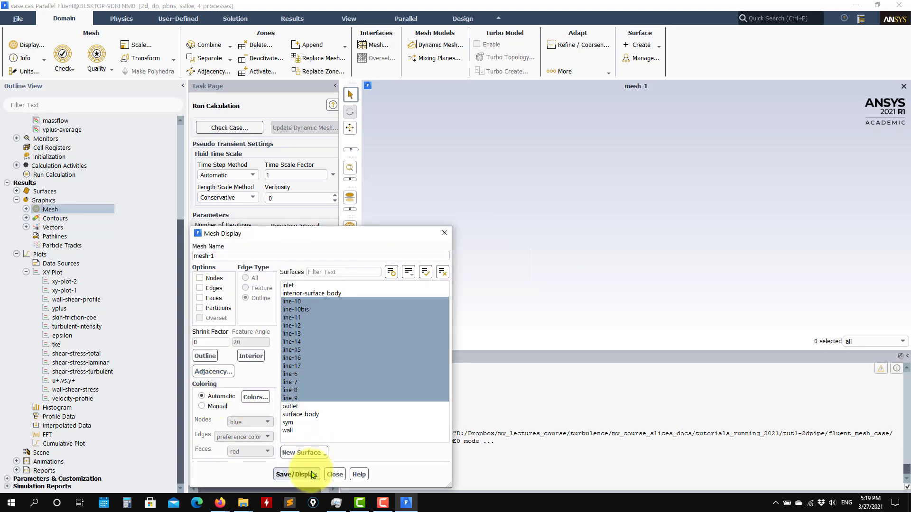
{"action": "scroll", "coordinate": [573, 270], "scroll_direction": "down", "scroll_amount": 1}
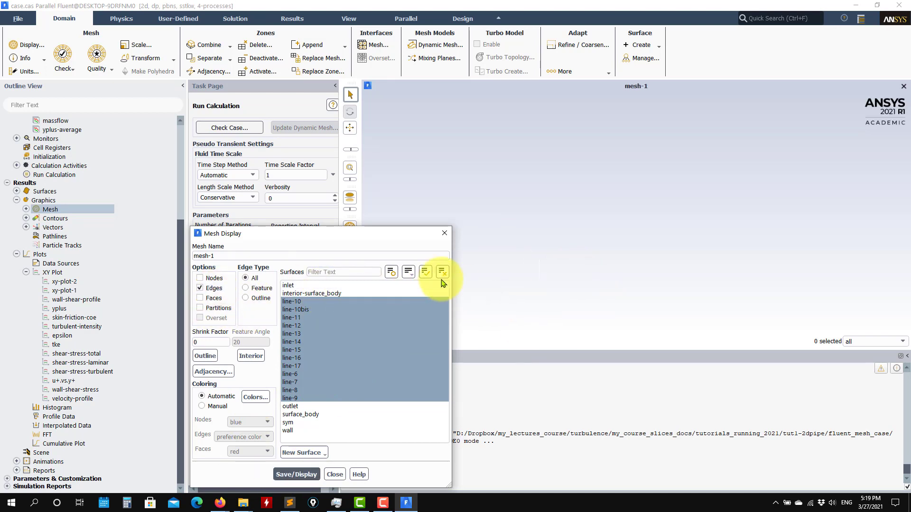
Display the mesh of every pipe surface and centre it in the view
{"action": "left_click", "coordinate": [425, 272]}
{"action": "left_click", "coordinate": [296, 475]}
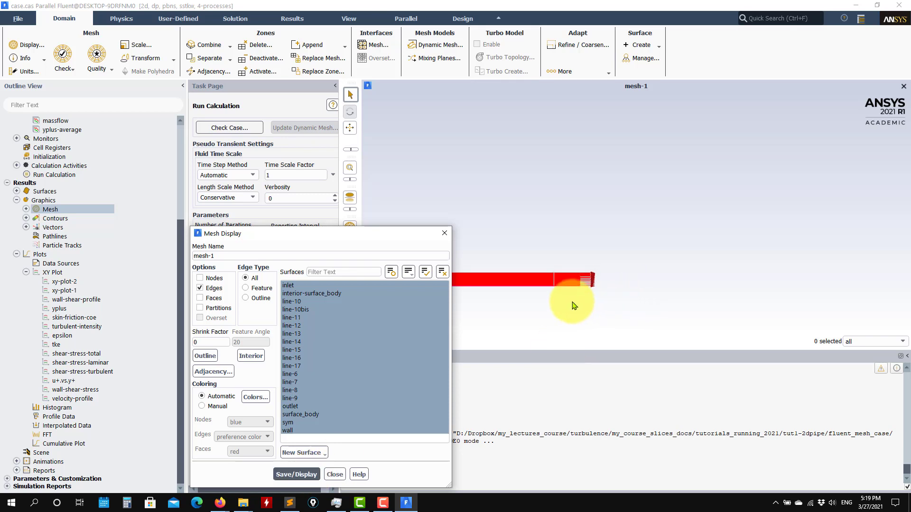
{"action": "left_click_drag", "start_coordinate": [403, 235], "coordinate": [257, 115]}
{"action": "scroll", "coordinate": [526, 304], "scroll_direction": "up", "scroll_amount": 5}
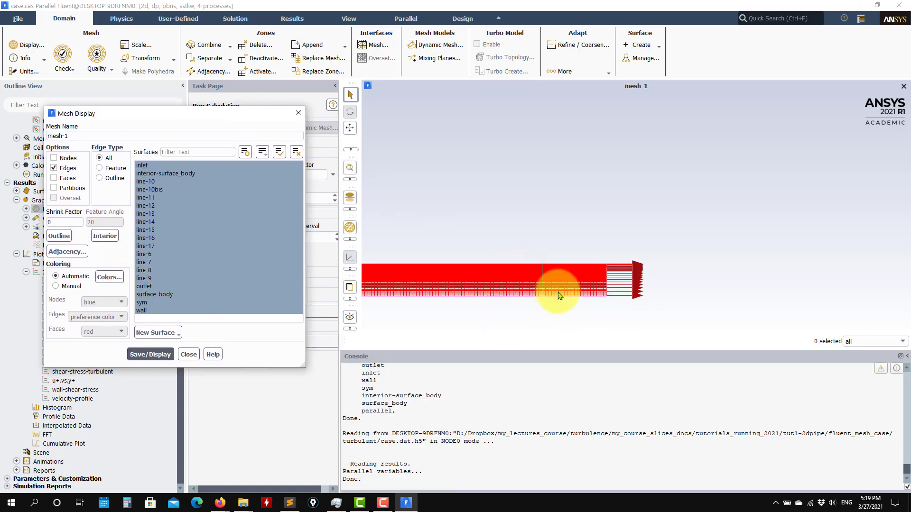
{"action": "scroll", "coordinate": [525, 256], "scroll_direction": "down", "scroll_amount": 5}
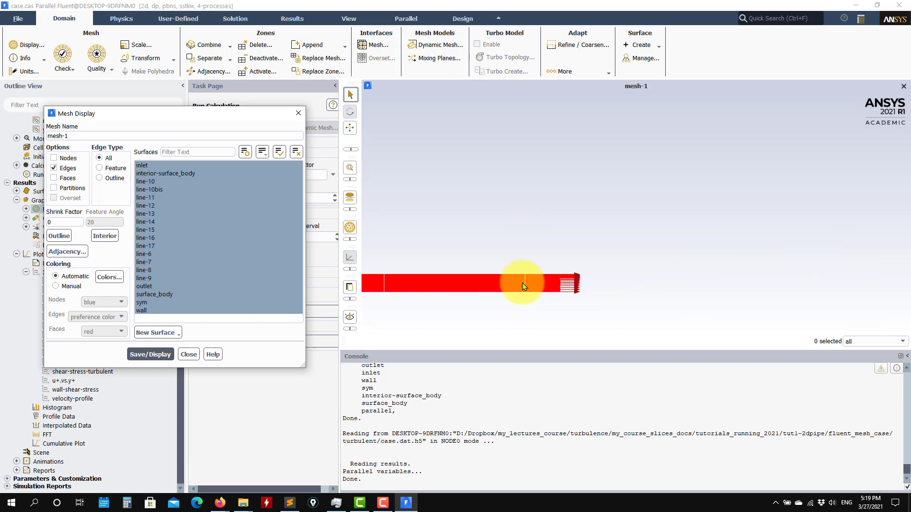
{"action": "middle_click_drag", "start_coordinate": [522, 303], "coordinate": [658, 252]}
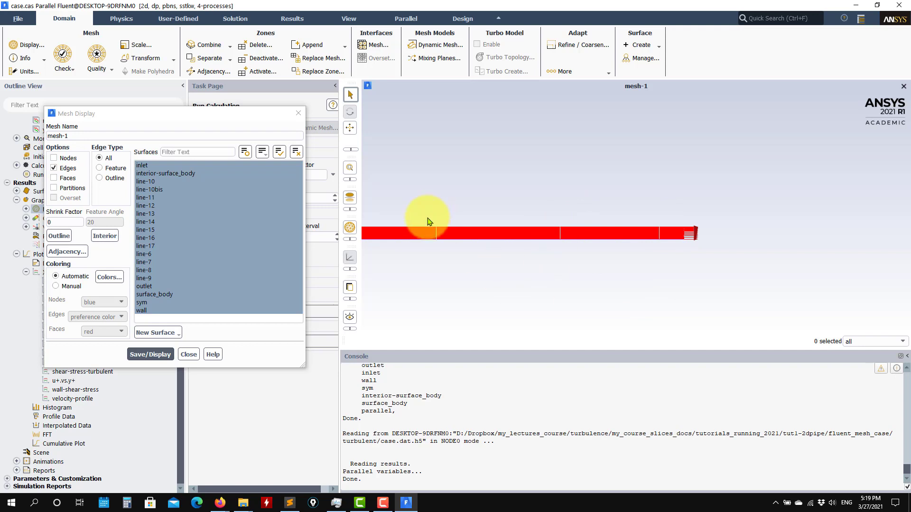
{"action": "middle_click_drag", "start_coordinate": [457, 252], "coordinate": [910, 249]}
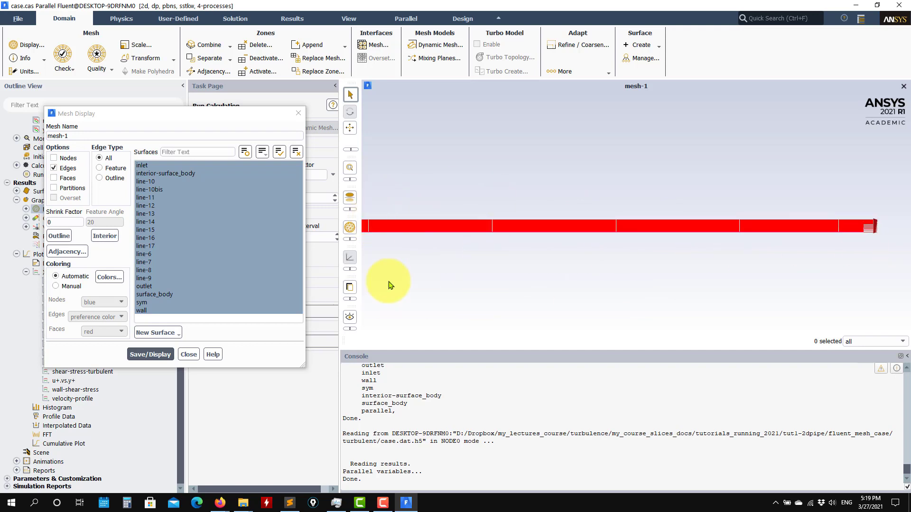
{"action": "scroll", "coordinate": [576, 264], "scroll_direction": "up", "scroll_amount": 2}
{"action": "scroll", "coordinate": [559, 269], "scroll_direction": "down", "scroll_amount": 3}
{"action": "scroll", "coordinate": [561, 267], "scroll_direction": "up", "scroll_amount": 2}
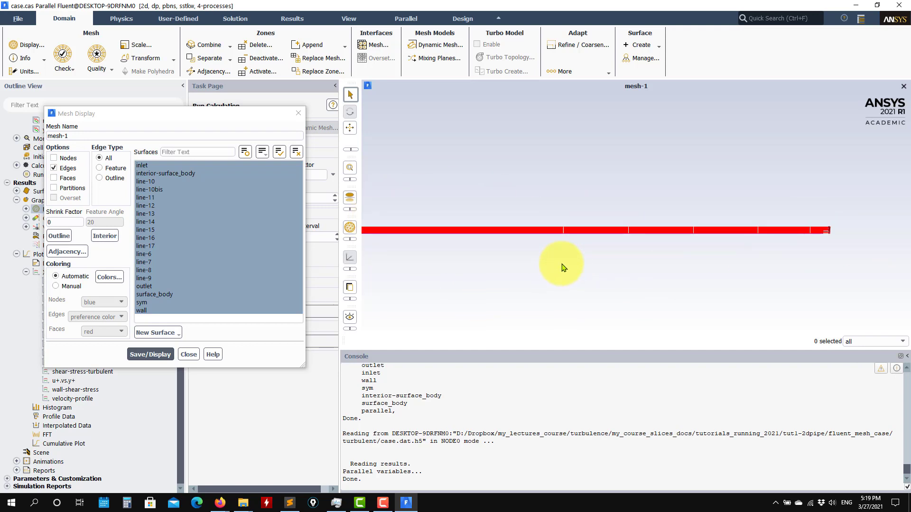
{"action": "scroll", "coordinate": [570, 265], "scroll_direction": "down", "scroll_amount": 2}
{"action": "scroll", "coordinate": [617, 251], "scroll_direction": "up", "scroll_amount": 3}
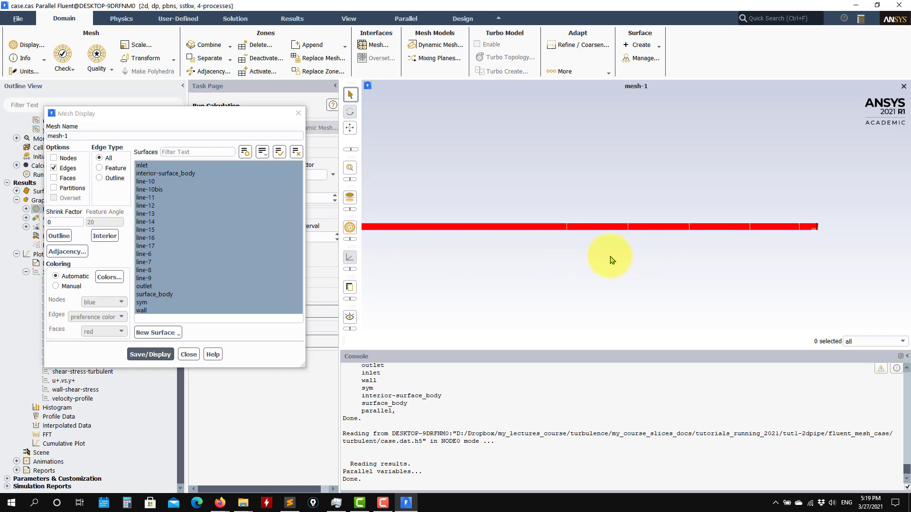
{"action": "left_click", "coordinate": [299, 112]}
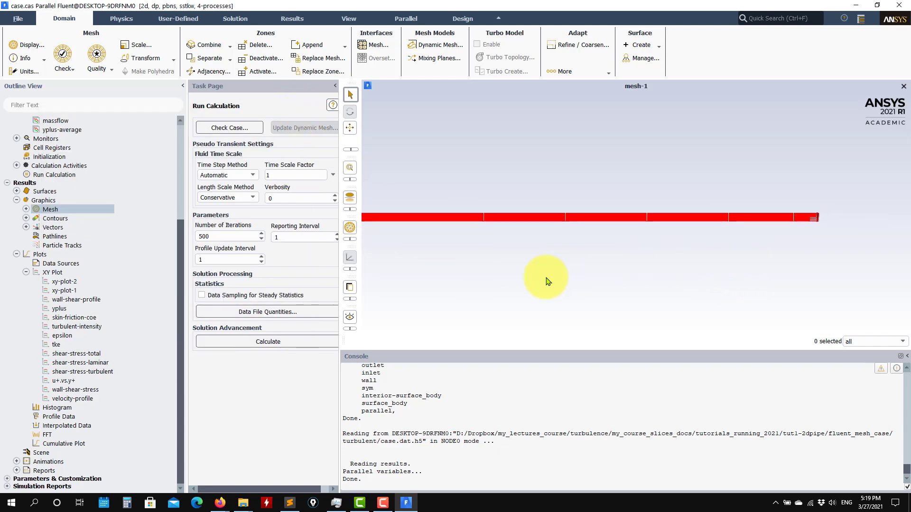
Collapse the XY Plot and Graphics branches and inspect the line-9 surface settings
{"action": "left_click", "coordinate": [26, 273]}
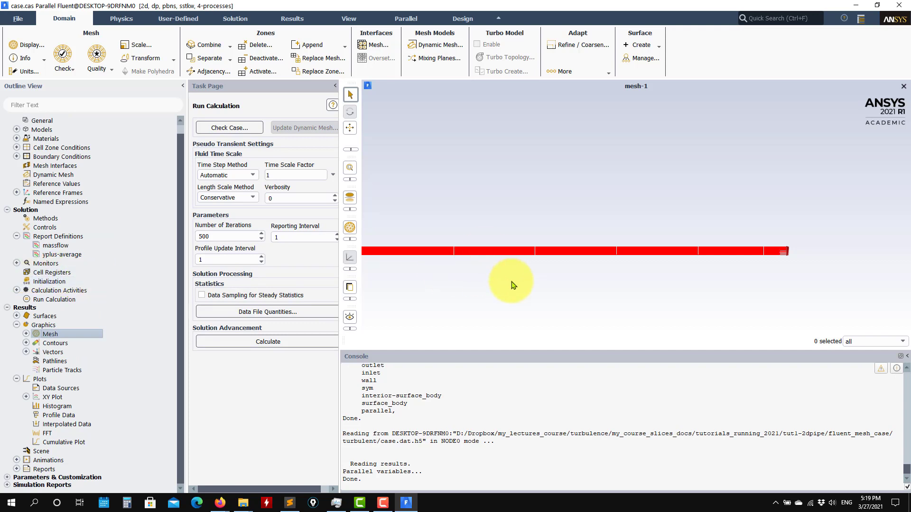
{"action": "left_click", "coordinate": [17, 325]}
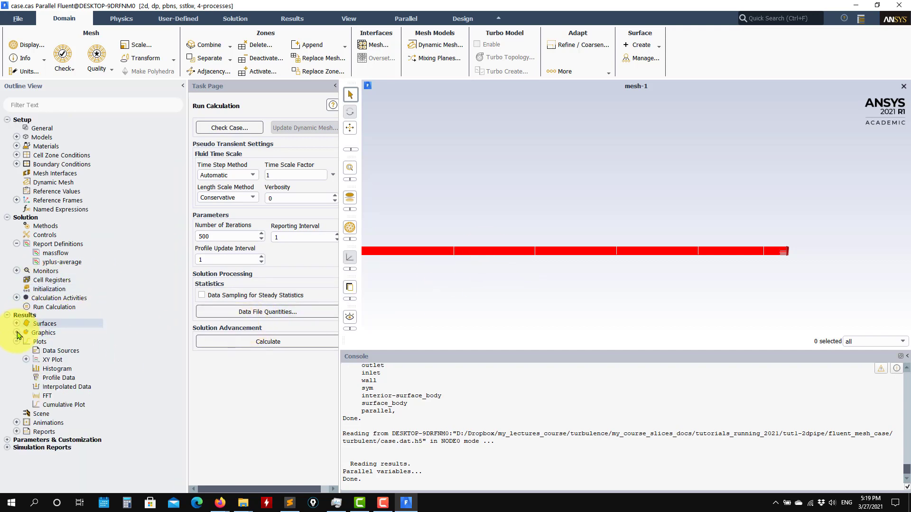
{"action": "double_click", "coordinate": [27, 324]}
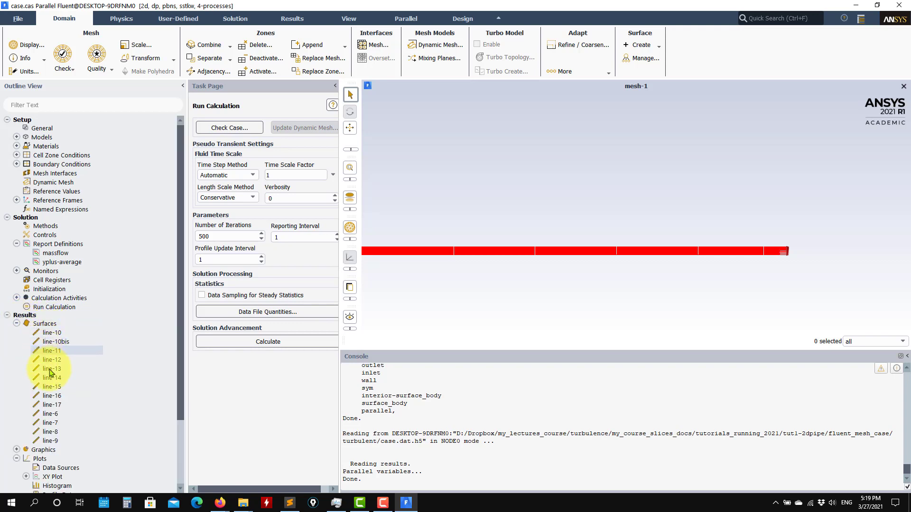
{"action": "double_click", "coordinate": [59, 442]}
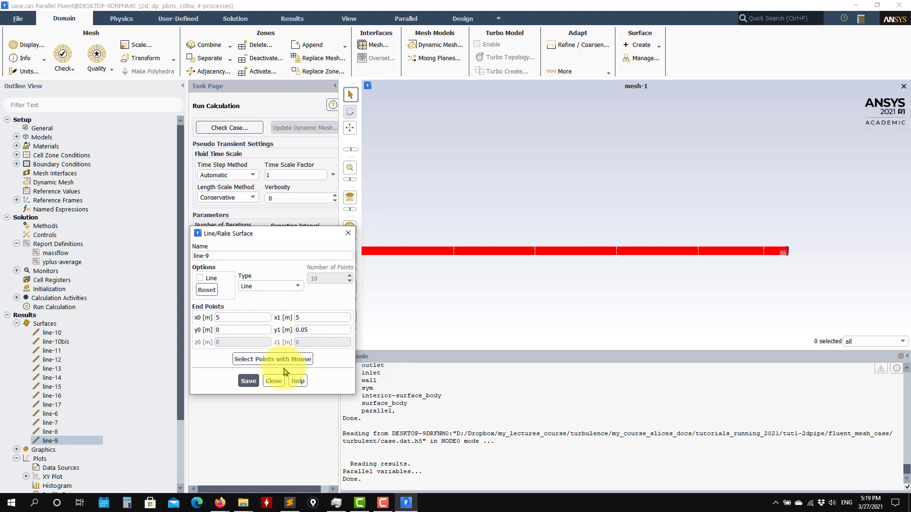
{"action": "left_click", "coordinate": [274, 381]}
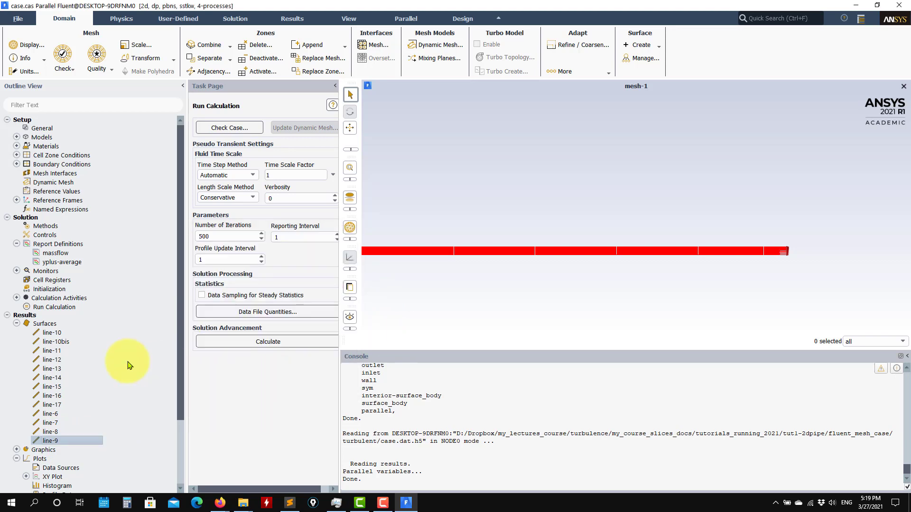
Create line surface line-19 from (6.88, -1) to (6.88, 1)
{"action": "right_click", "coordinate": [50, 327]}
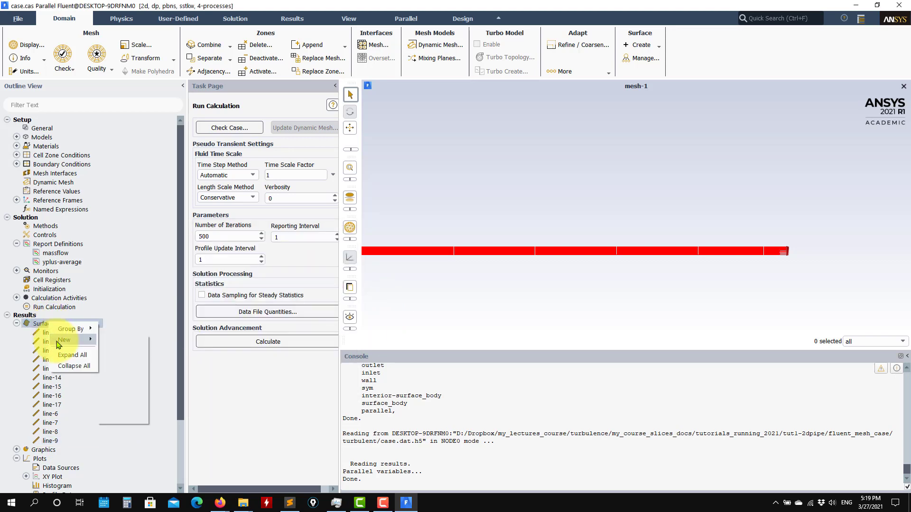
{"action": "mouse_move", "coordinate": [57, 344]}
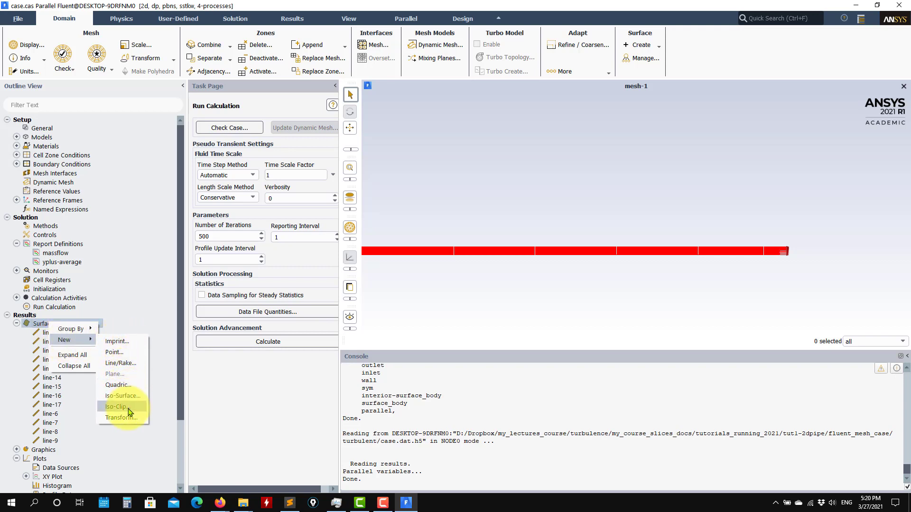
{"action": "left_click", "coordinate": [118, 364]}
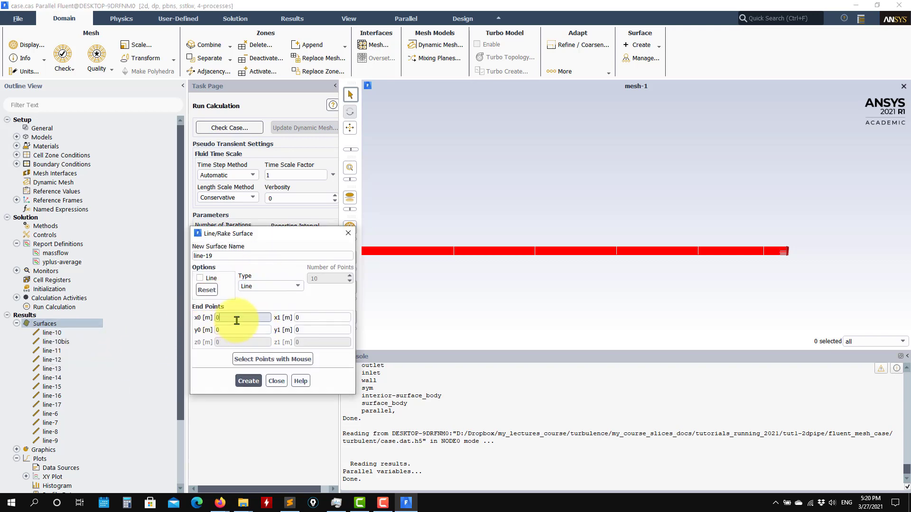
{"action": "double_click", "coordinate": [257, 317]}
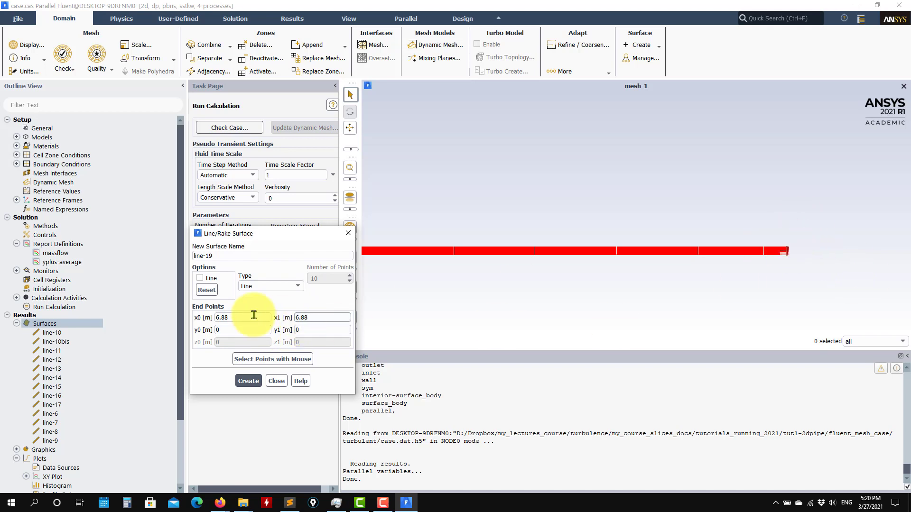
{"action": "type", "text": "-1"}
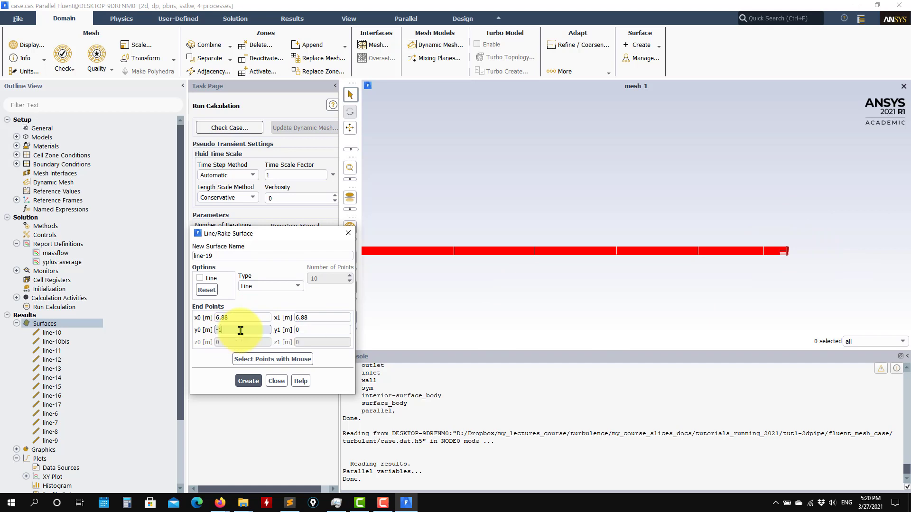
{"action": "double_click", "coordinate": [310, 330]}
{"action": "type", "text": "1"}
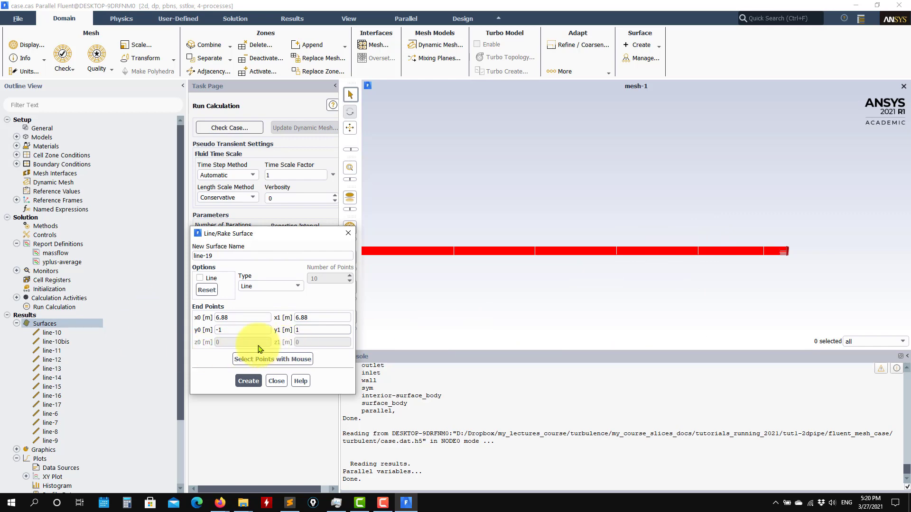
{"action": "left_click", "coordinate": [248, 381]}
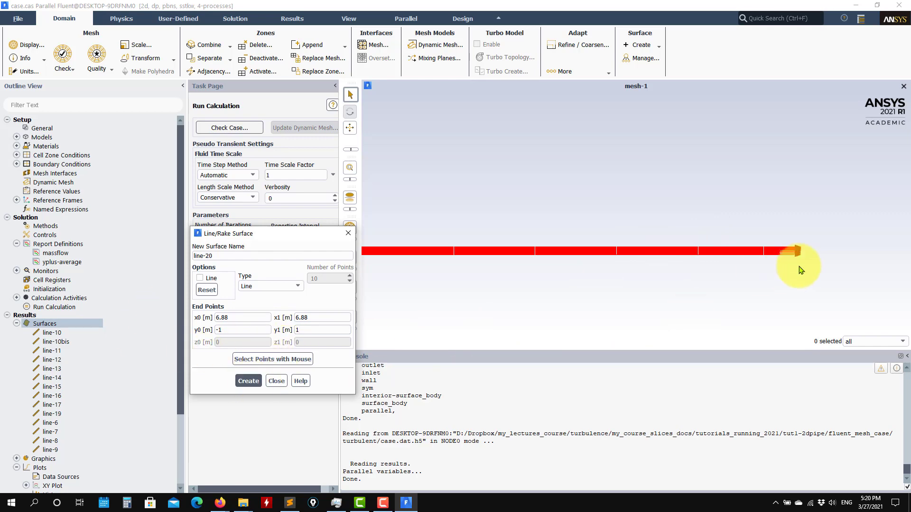
{"action": "scroll", "coordinate": [773, 238], "scroll_direction": "up", "scroll_amount": 2}
{"action": "scroll", "coordinate": [773, 238], "scroll_direction": "up", "scroll_amount": 3}
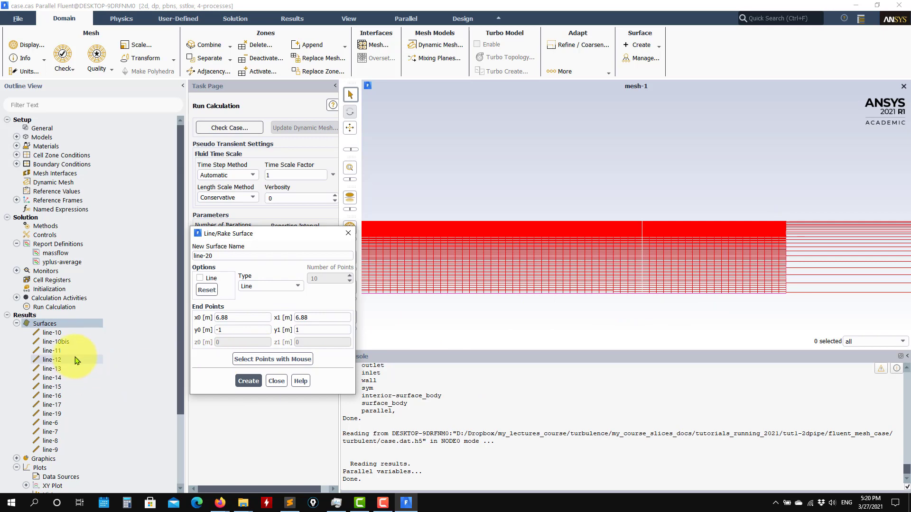
{"action": "left_click", "coordinate": [276, 381]}
{"action": "scroll", "coordinate": [102, 418], "scroll_direction": "down", "scroll_amount": 3}
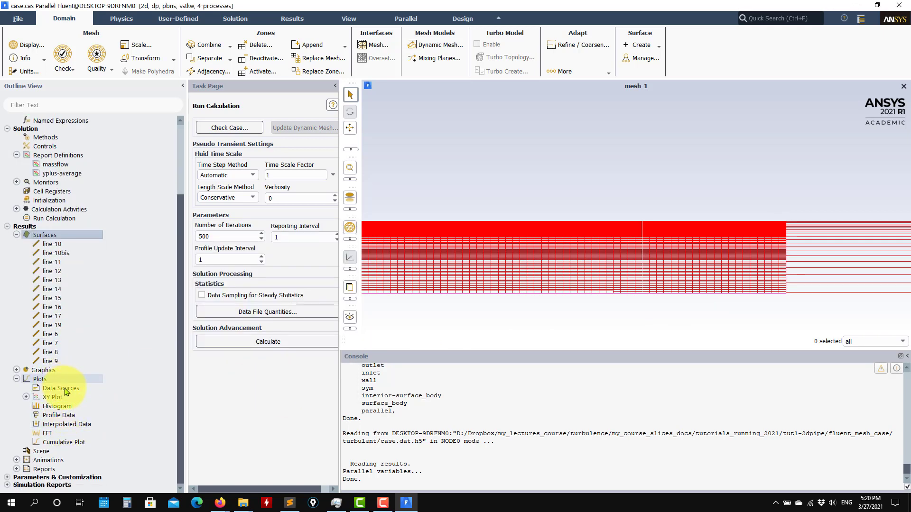
Redraw mesh-1 with only surfaces line-17 and line-19 selected
{"action": "left_click", "coordinate": [17, 369]}
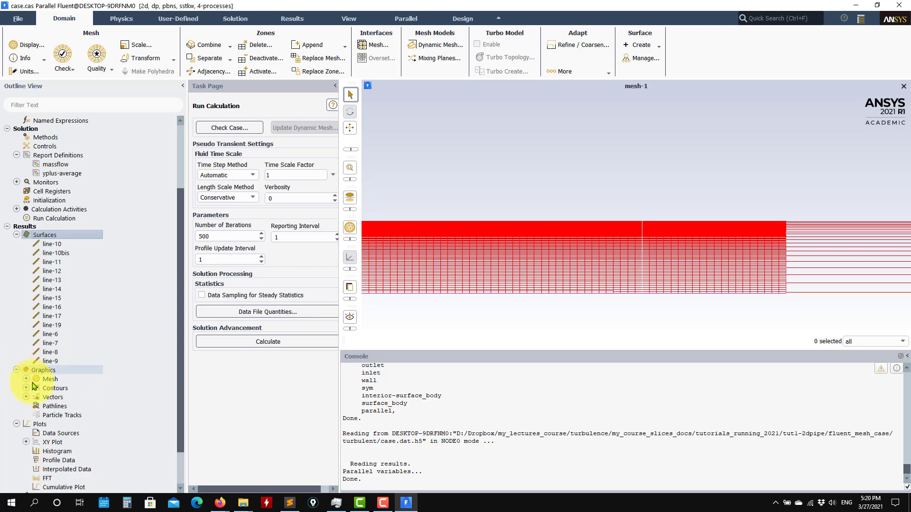
{"action": "left_click", "coordinate": [26, 378]}
{"action": "double_click", "coordinate": [55, 389]}
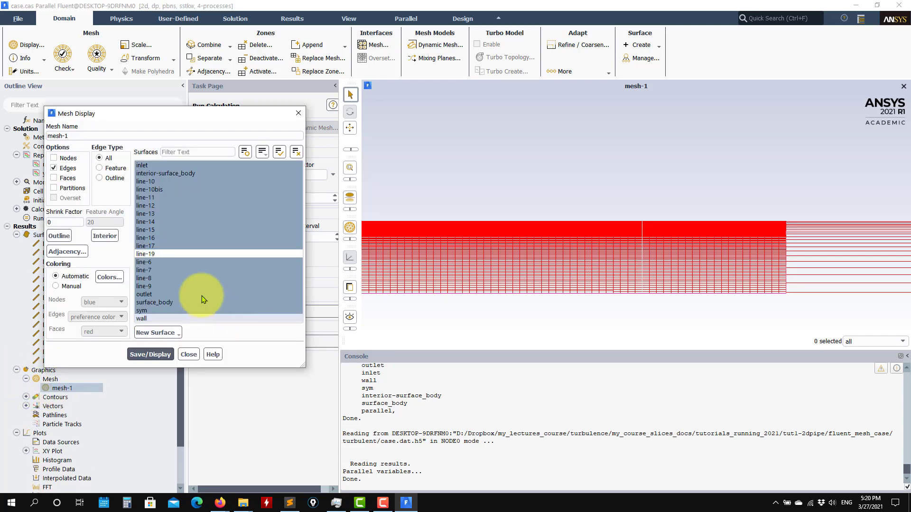
{"action": "left_click", "coordinate": [159, 354]}
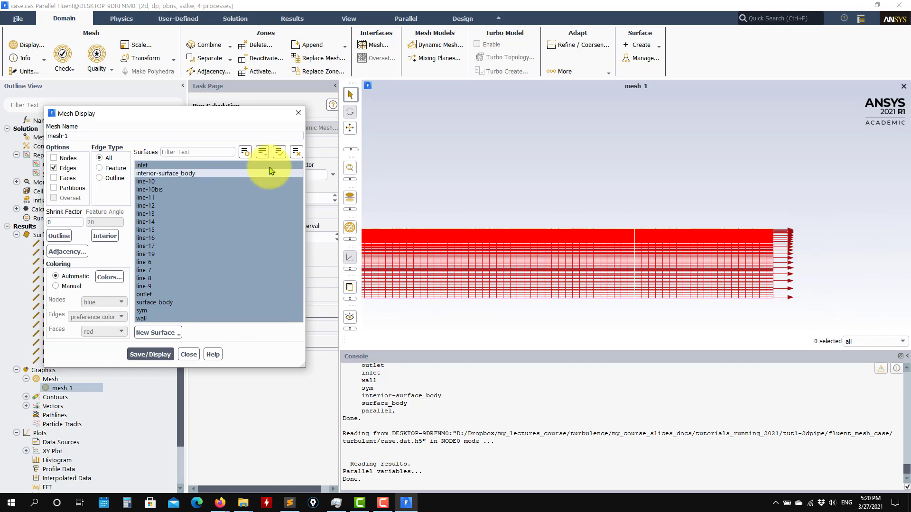
{"action": "left_click", "coordinate": [296, 152]}
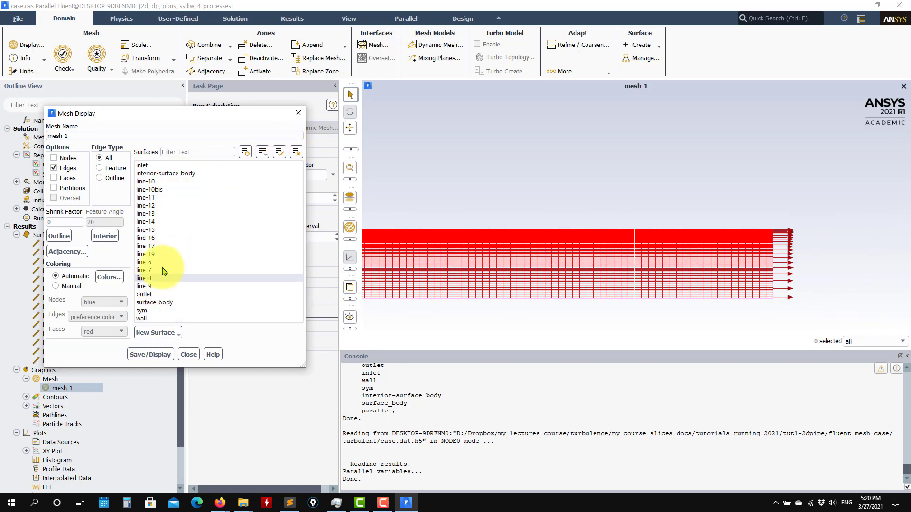
{"action": "left_click", "coordinate": [160, 253]}
{"action": "left_click", "coordinate": [156, 246]}
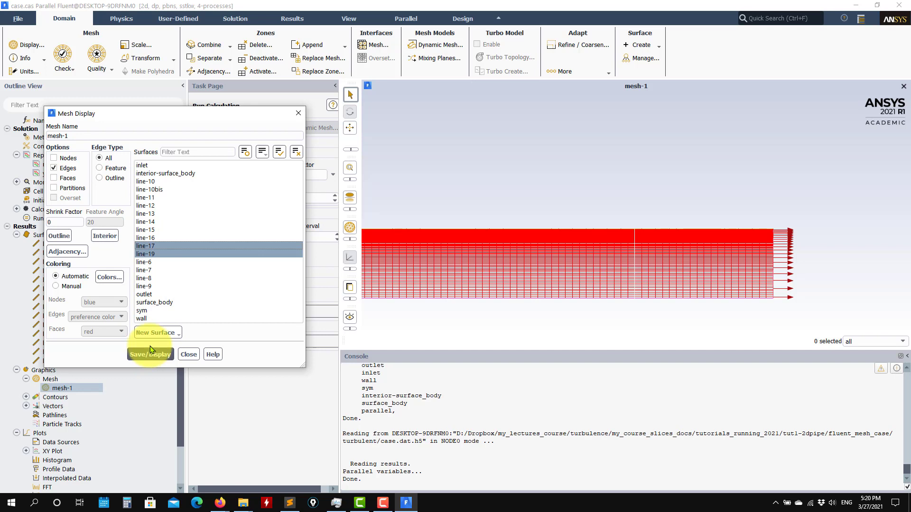
{"action": "left_click", "coordinate": [150, 353]}
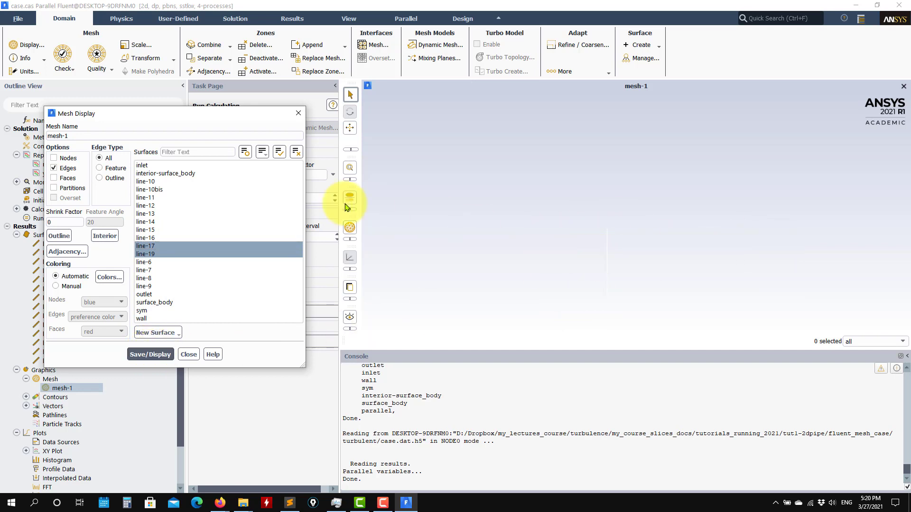
{"action": "left_click", "coordinate": [188, 354]}
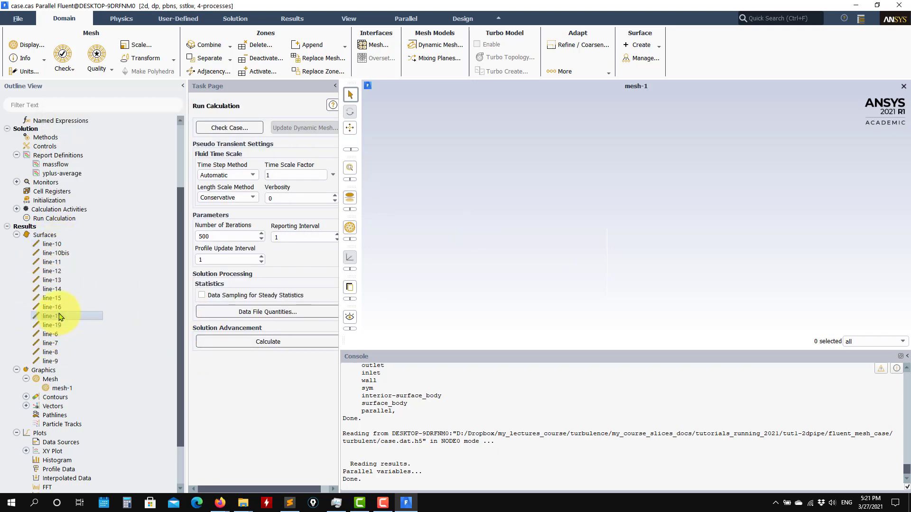
{"action": "double_click", "coordinate": [122, 314]}
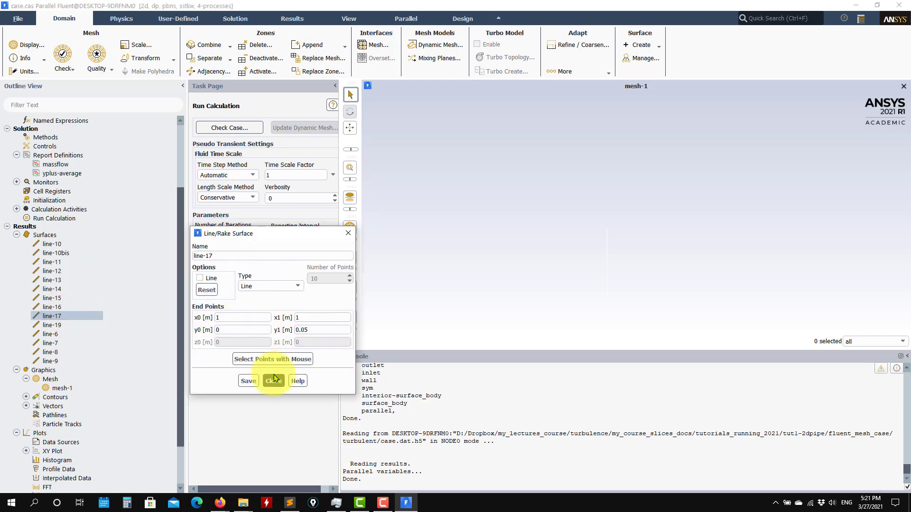
{"action": "left_click", "coordinate": [274, 374]}
{"action": "double_click", "coordinate": [152, 325]}
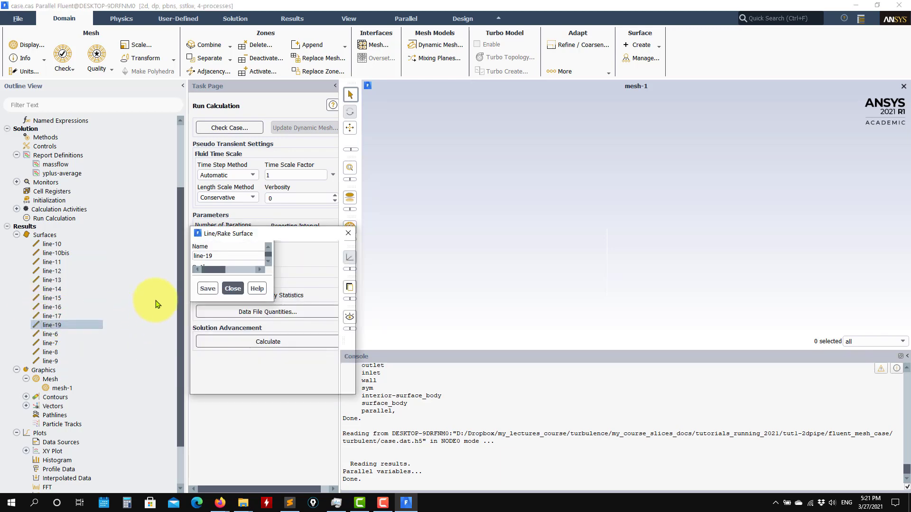
{"action": "left_click", "coordinate": [272, 378]}
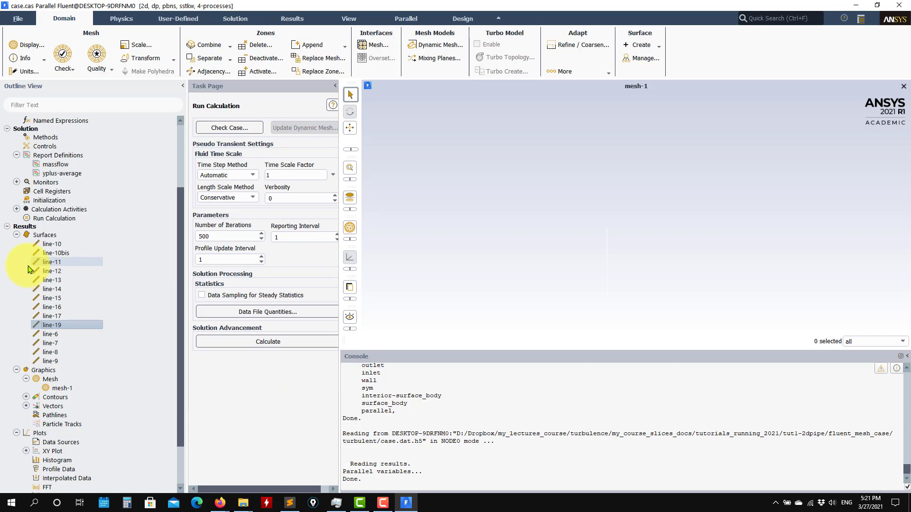
{"action": "double_click", "coordinate": [56, 244]}
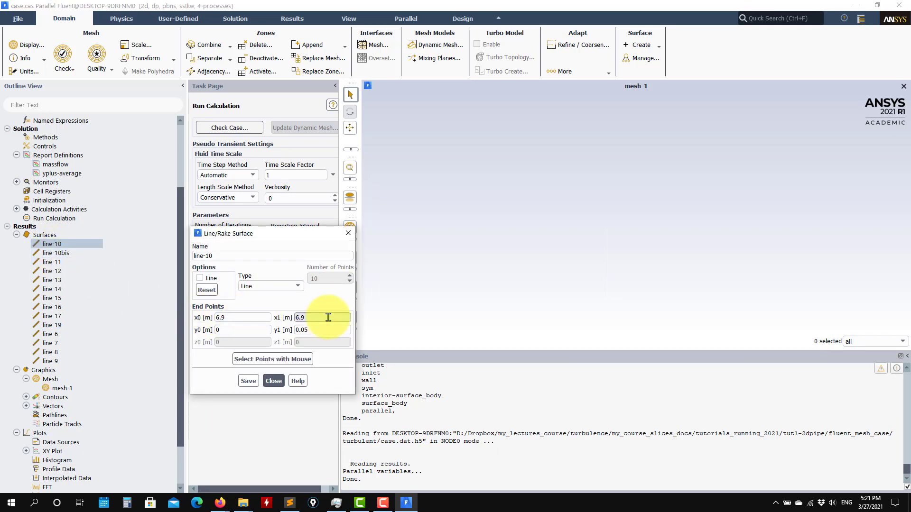
{"action": "double_click", "coordinate": [65, 326]}
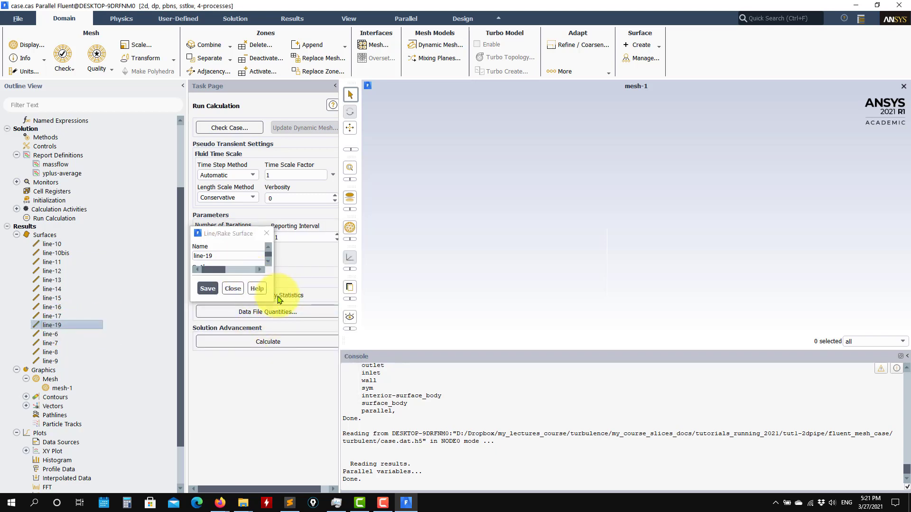
{"action": "left_click_drag", "start_coordinate": [274, 303], "coordinate": [396, 389]}
{"action": "left_click_drag", "start_coordinate": [222, 270], "coordinate": [256, 273]}
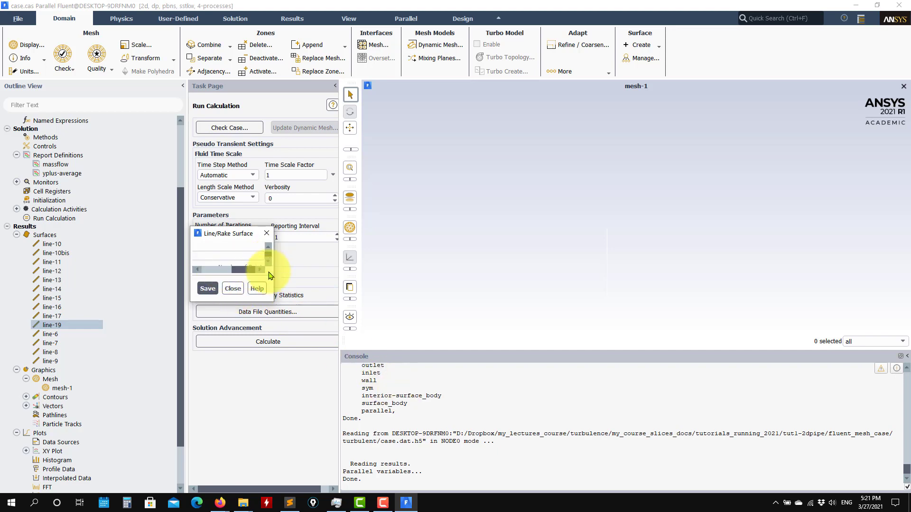
{"action": "left_click", "coordinate": [267, 233]}
{"action": "scroll", "coordinate": [34, 378], "scroll_direction": "down", "scroll_amount": 2}
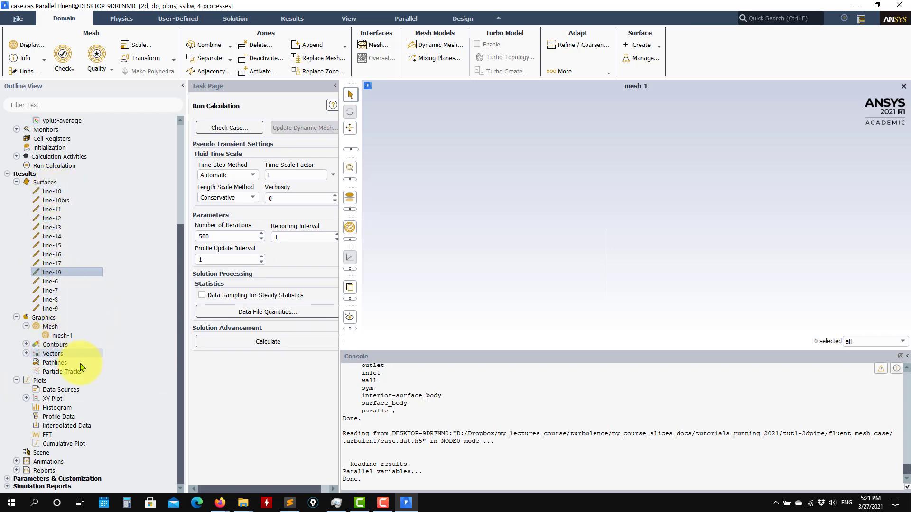
Plot velocity-profile (velocity magnitude along line-10), enabling Write to File and Order Points
{"action": "left_click", "coordinate": [26, 398]}
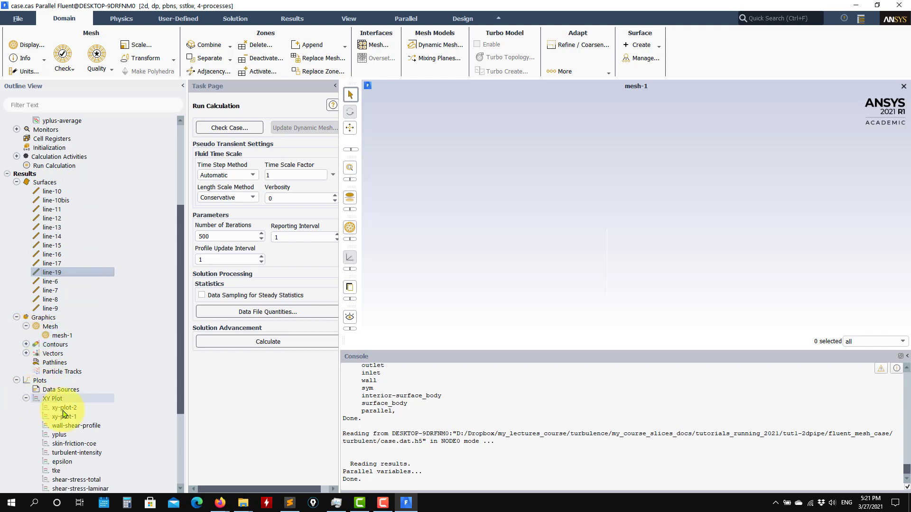
{"action": "scroll", "coordinate": [93, 427], "scroll_direction": "down", "scroll_amount": 2}
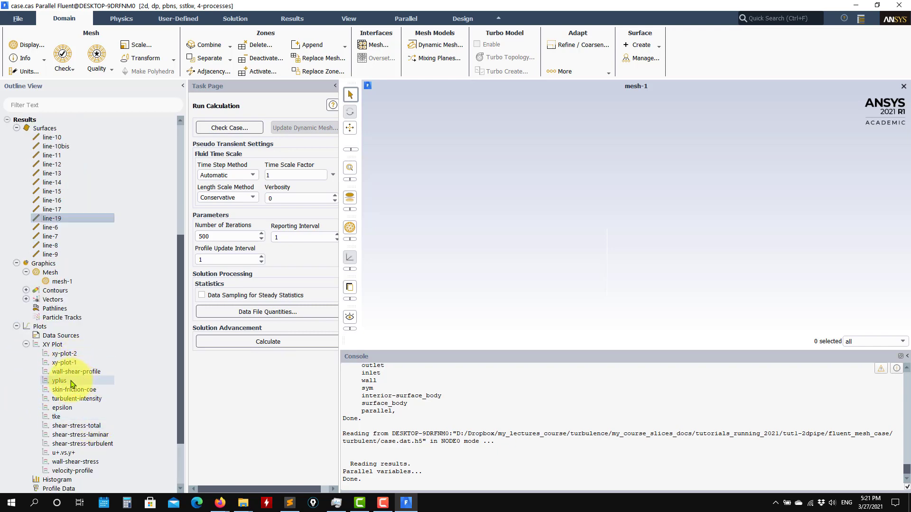
{"action": "scroll", "coordinate": [76, 396], "scroll_direction": "down", "scroll_amount": 3}
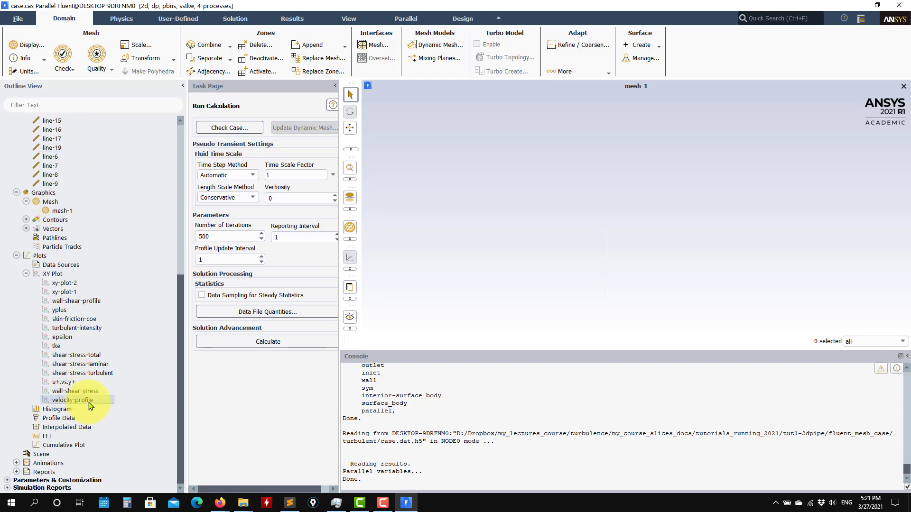
{"action": "double_click", "coordinate": [93, 403]}
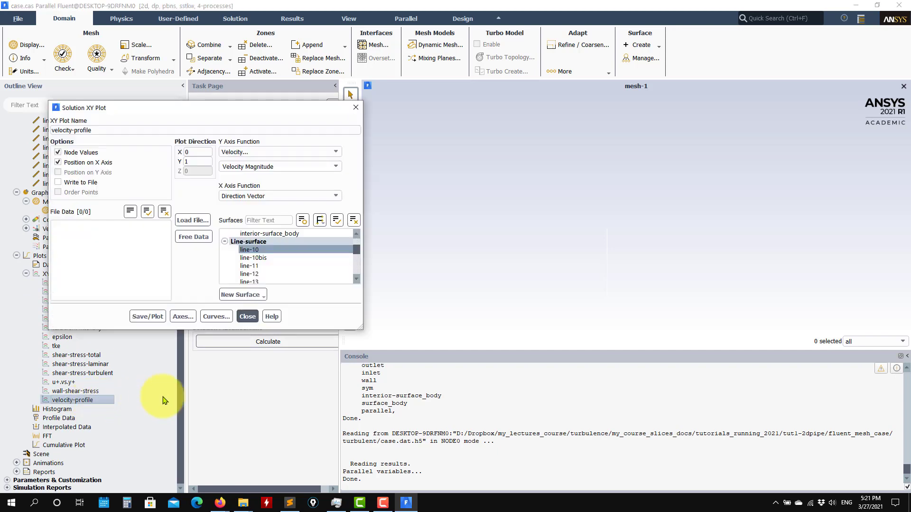
{"action": "left_click", "coordinate": [148, 317]}
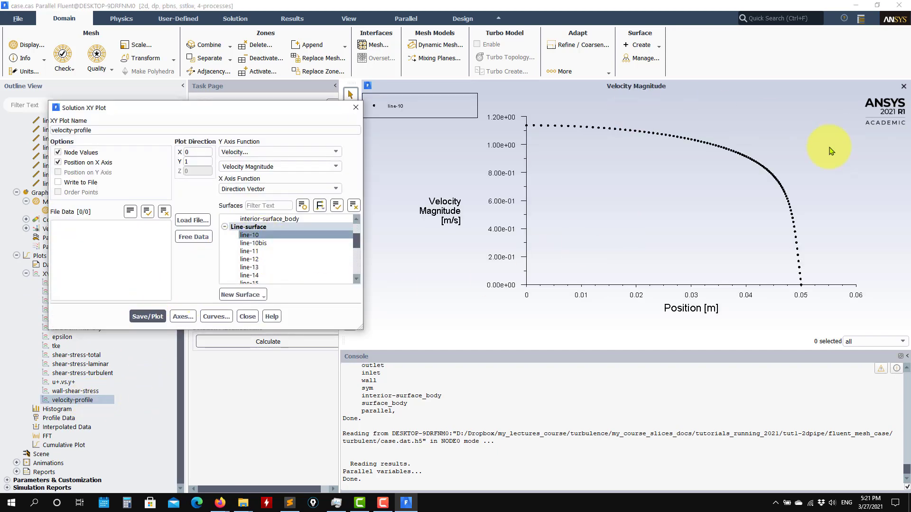
{"action": "left_click", "coordinate": [58, 182]}
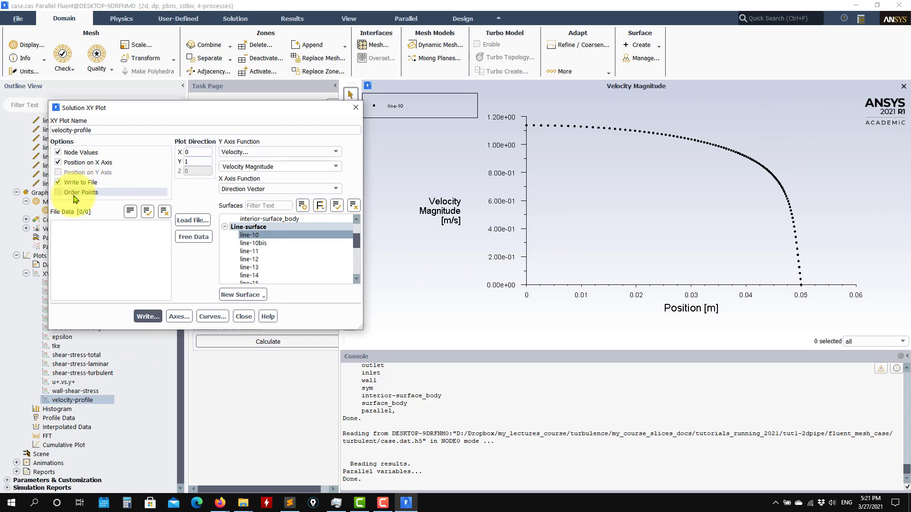
{"action": "left_click", "coordinate": [58, 193]}
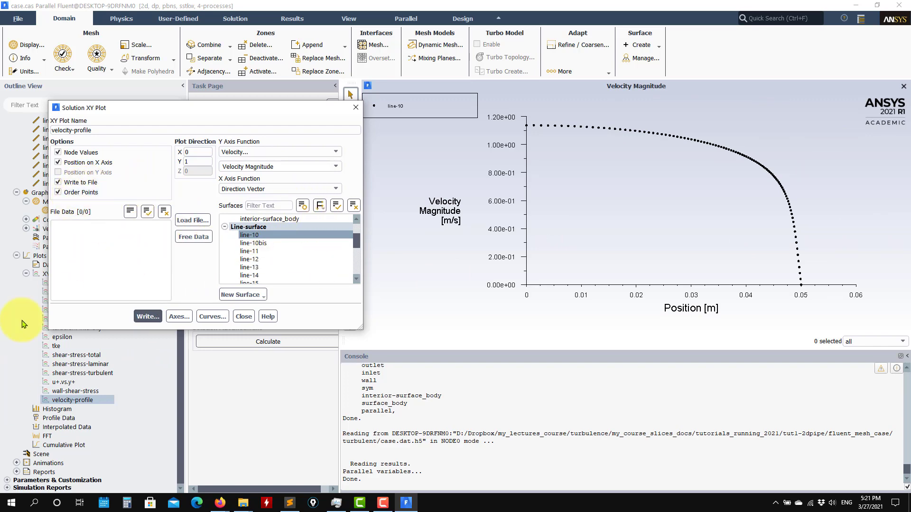
{"action": "left_click_drag", "start_coordinate": [154, 114], "coordinate": [348, 106]}
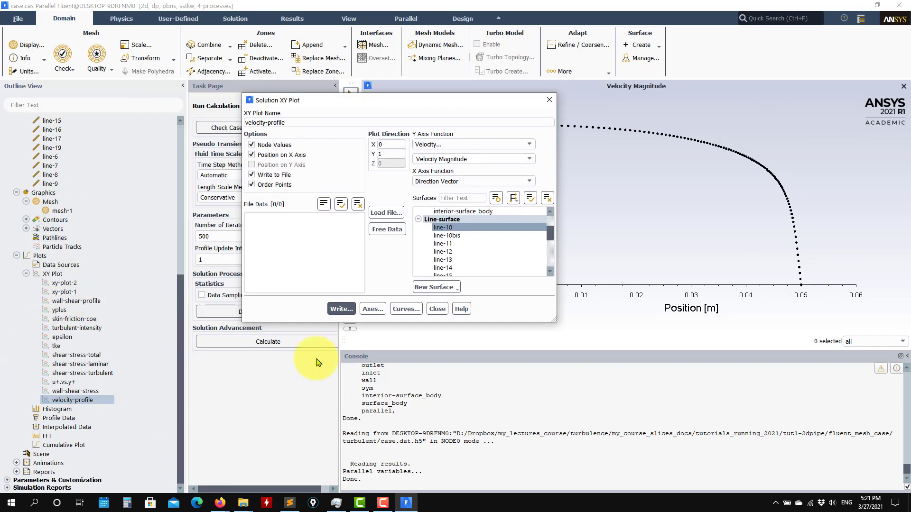
{"action": "left_click", "coordinate": [445, 309]}
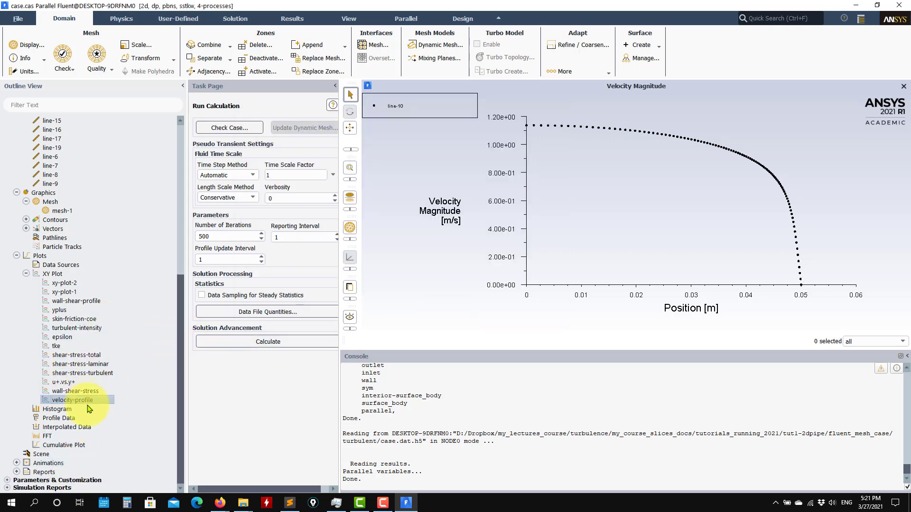
Open contour-1 and display velocity magnitude contours over the pipe
{"action": "left_click", "coordinate": [26, 220]}
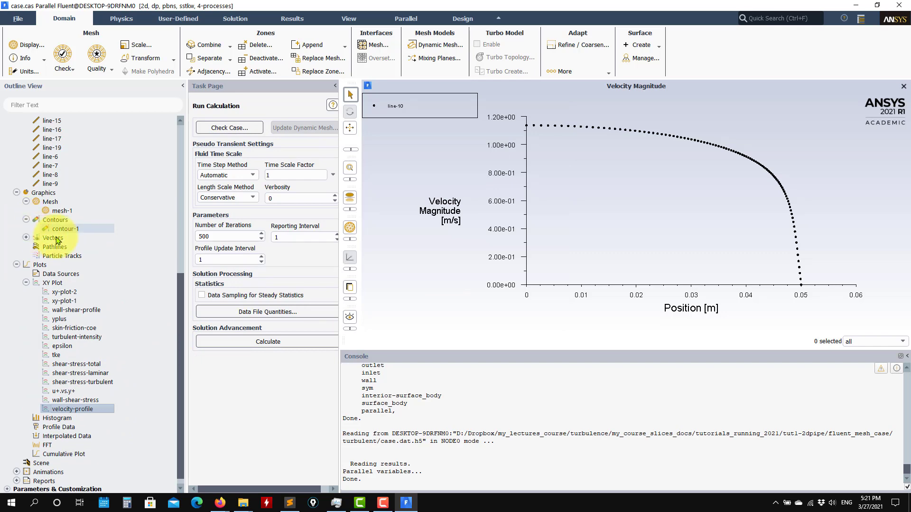
{"action": "double_click", "coordinate": [66, 229]}
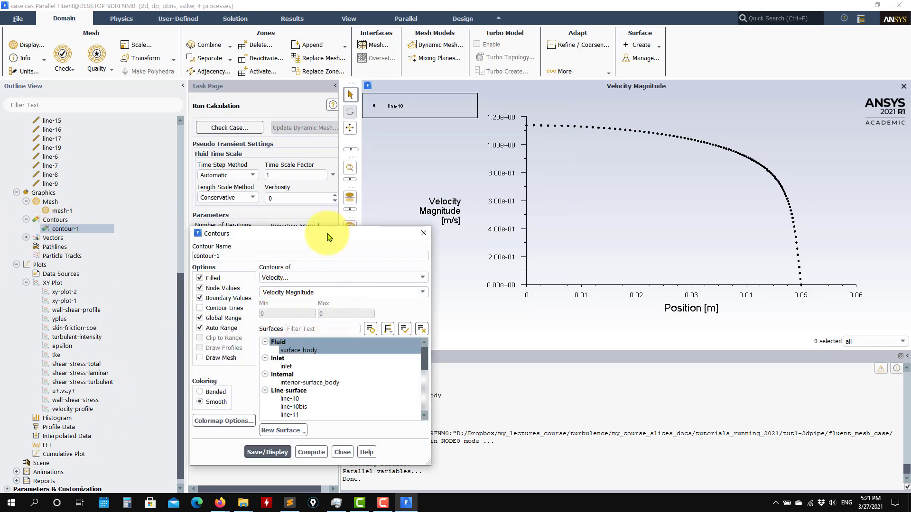
{"action": "left_click_drag", "start_coordinate": [326, 233], "coordinate": [257, 108]}
{"action": "left_click", "coordinate": [202, 325]}
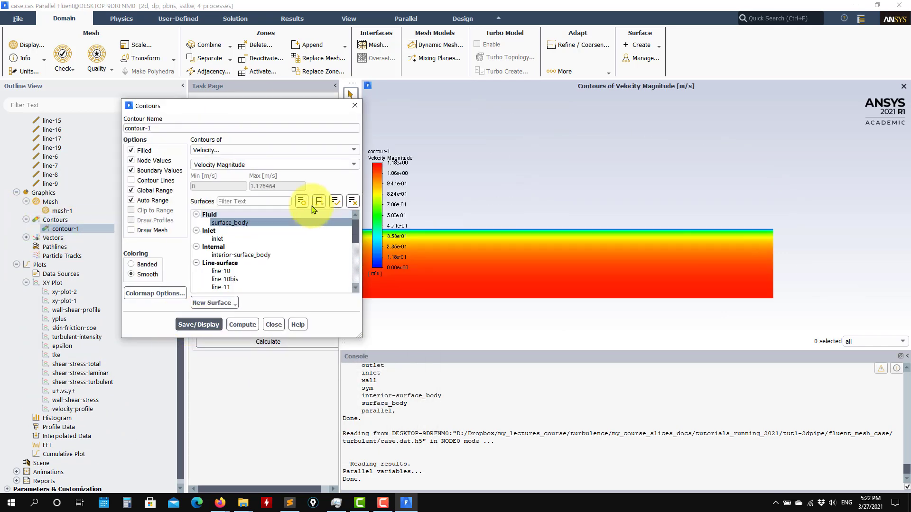
{"action": "left_click", "coordinate": [341, 151]}
{"action": "left_click", "coordinate": [223, 179]}
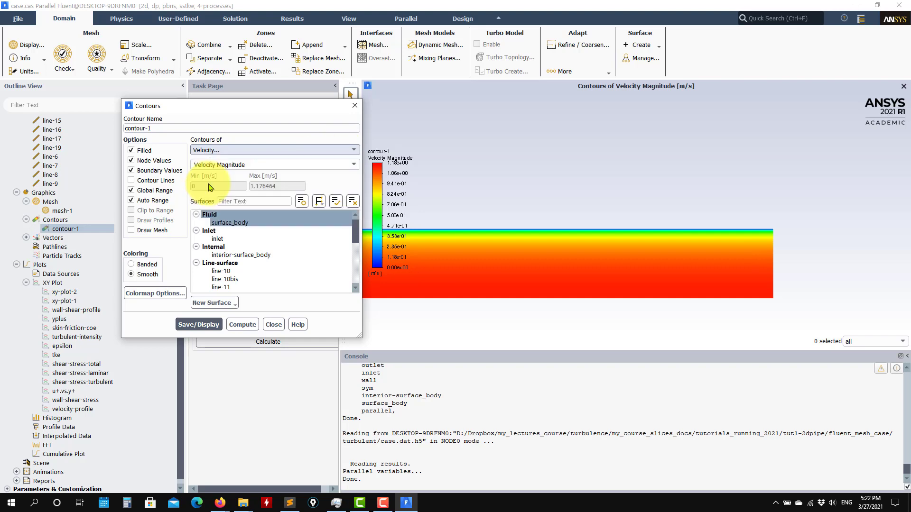
{"action": "left_click", "coordinate": [327, 166]}
{"action": "mouse_move", "coordinate": [355, 183]}
{"action": "left_mouse_down"}
{"action": "mouse_move", "coordinate": [360, 248]}
{"action": "mouse_move", "coordinate": [358, 201]}
{"action": "left_mouse_up"}
Browse the Pressure and Mesh quantity lists for the contour field
{"action": "left_click", "coordinate": [354, 150]}
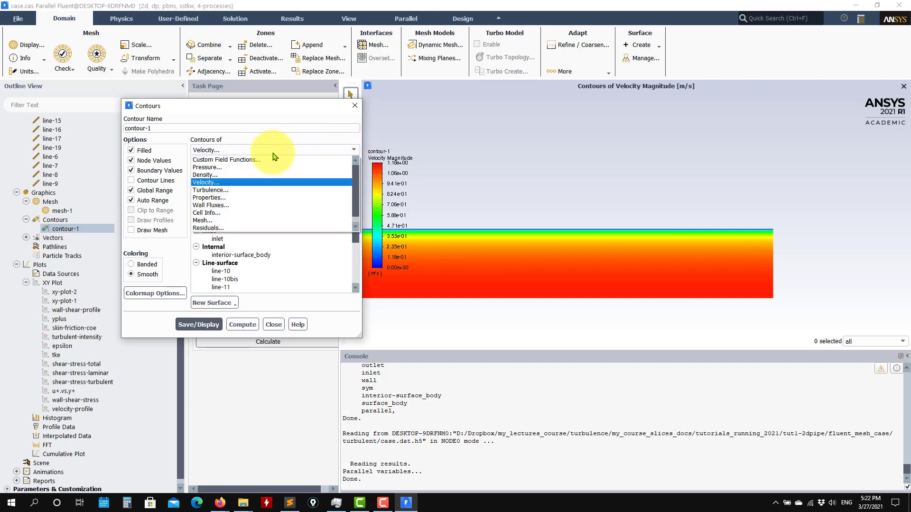
{"action": "left_click", "coordinate": [229, 172]}
{"action": "left_click", "coordinate": [332, 170]}
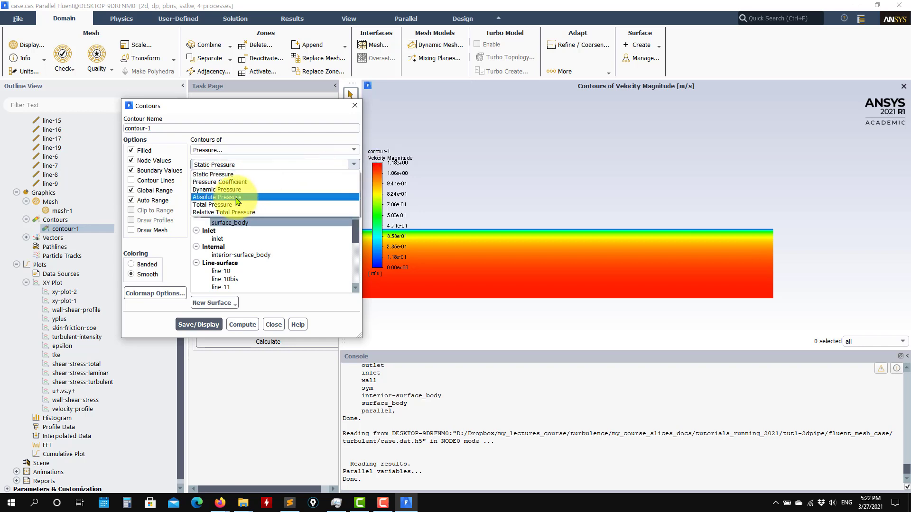
{"action": "left_click", "coordinate": [341, 170]}
{"action": "left_click", "coordinate": [317, 167]}
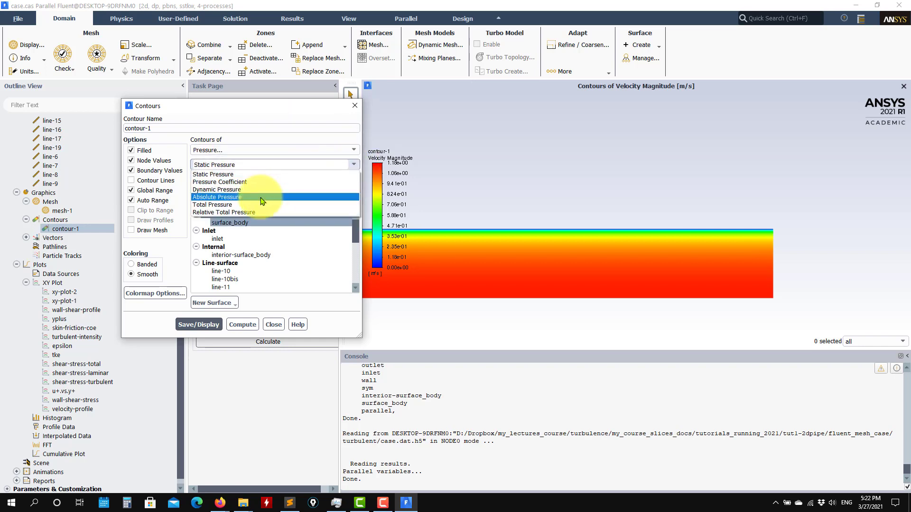
{"action": "left_click", "coordinate": [321, 171]}
{"action": "left_click", "coordinate": [352, 149]}
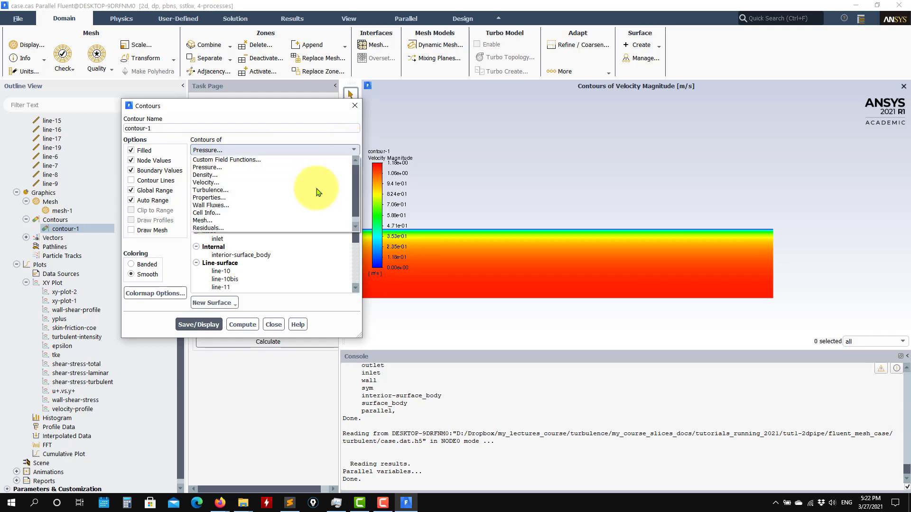
{"action": "left_click", "coordinate": [223, 212]}
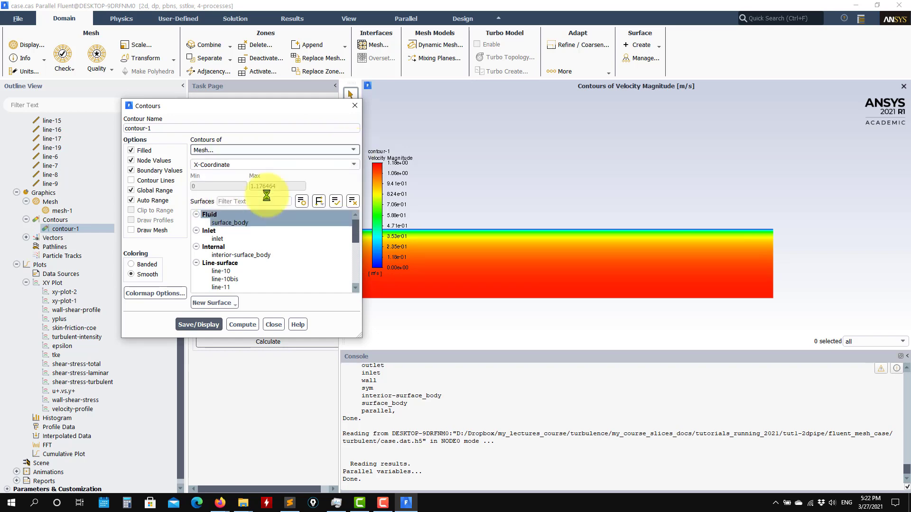
{"action": "left_click", "coordinate": [355, 165]}
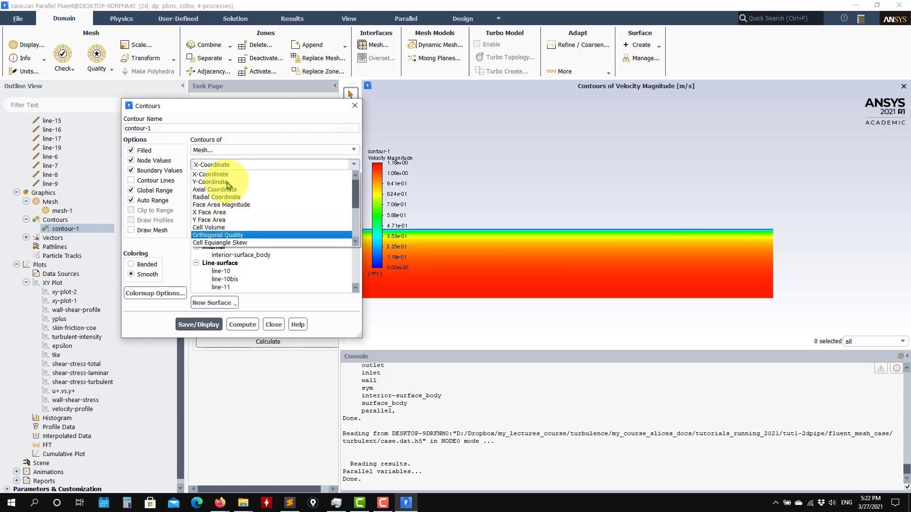
{"action": "left_click", "coordinate": [352, 149]}
Browse the Wall Fluxes and Properties contour field categories
{"action": "left_click", "coordinate": [352, 150]}
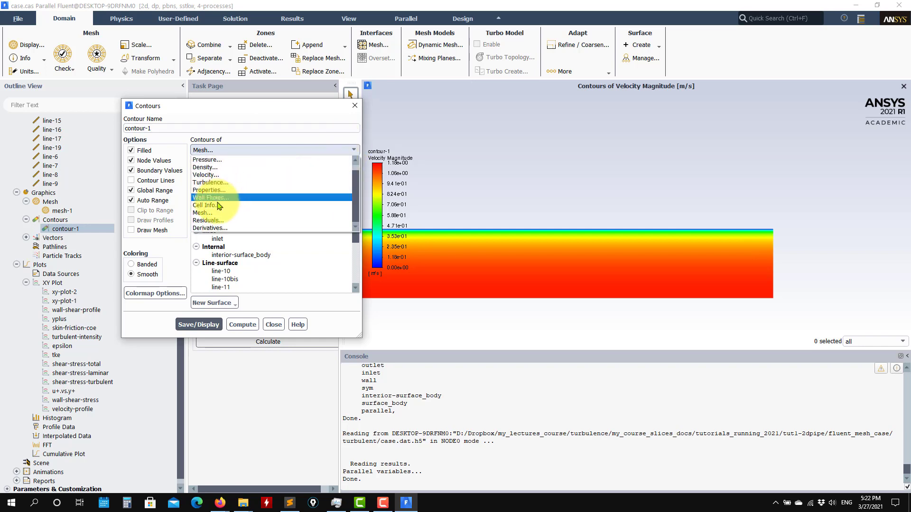
{"action": "left_click", "coordinate": [235, 200]}
{"action": "left_click", "coordinate": [353, 164]}
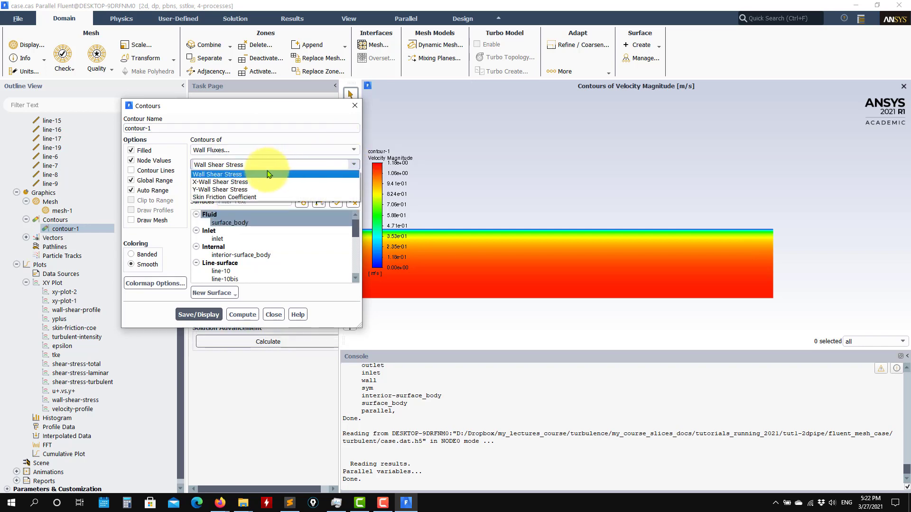
{"action": "left_click", "coordinate": [348, 151]}
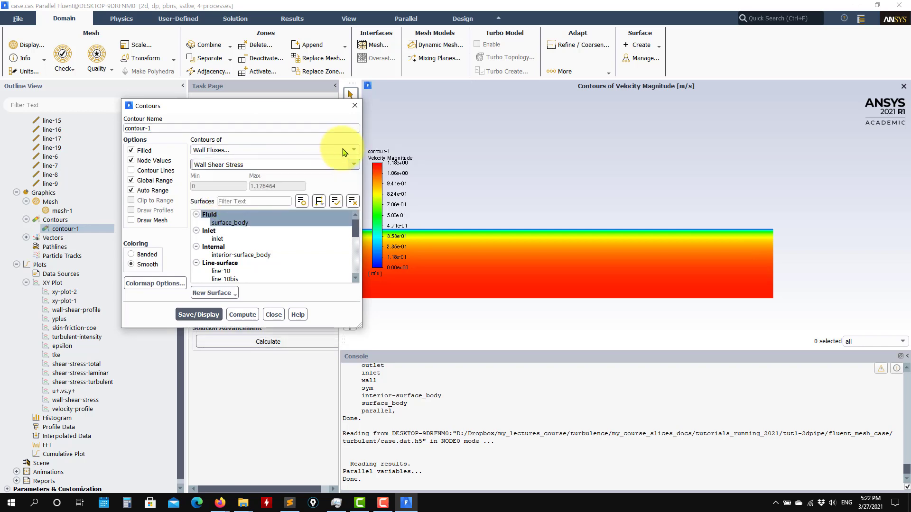
{"action": "left_click", "coordinate": [347, 151]}
{"action": "left_click", "coordinate": [232, 190]}
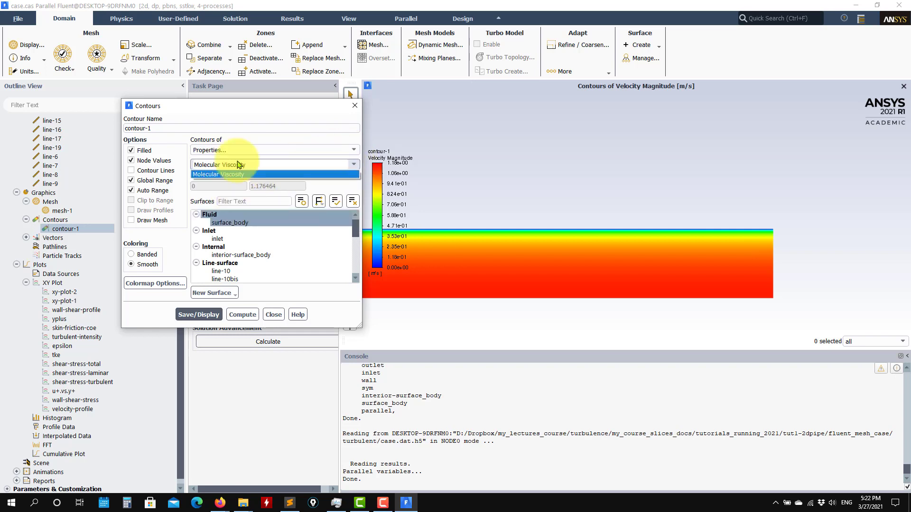
Set the contour quantity to Derivatives > Strain Rate and close without redrawing
{"action": "left_click", "coordinate": [301, 151]}
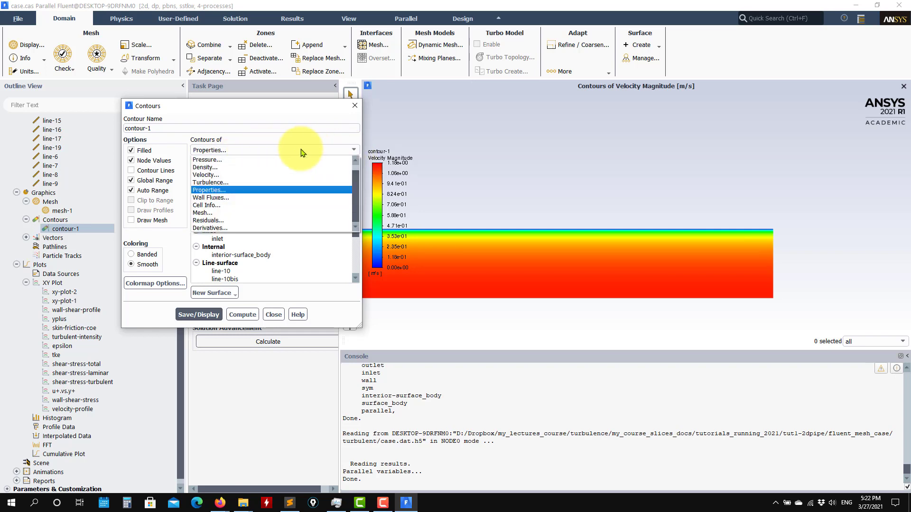
{"action": "left_click", "coordinate": [225, 228]}
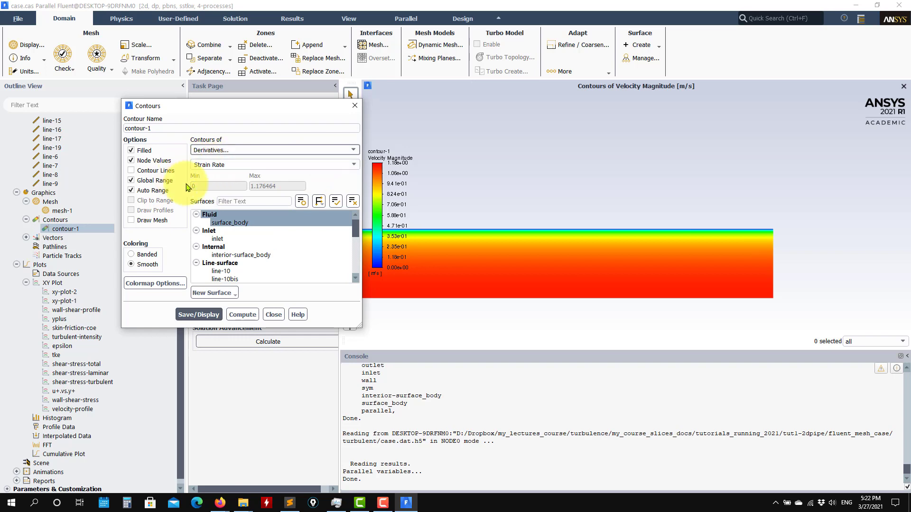
{"action": "left_click", "coordinate": [347, 165]}
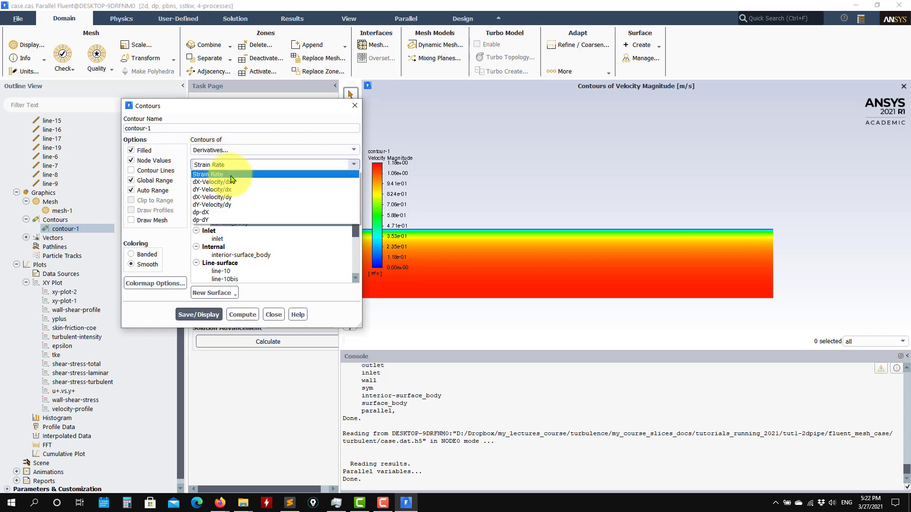
{"action": "left_click", "coordinate": [264, 175]}
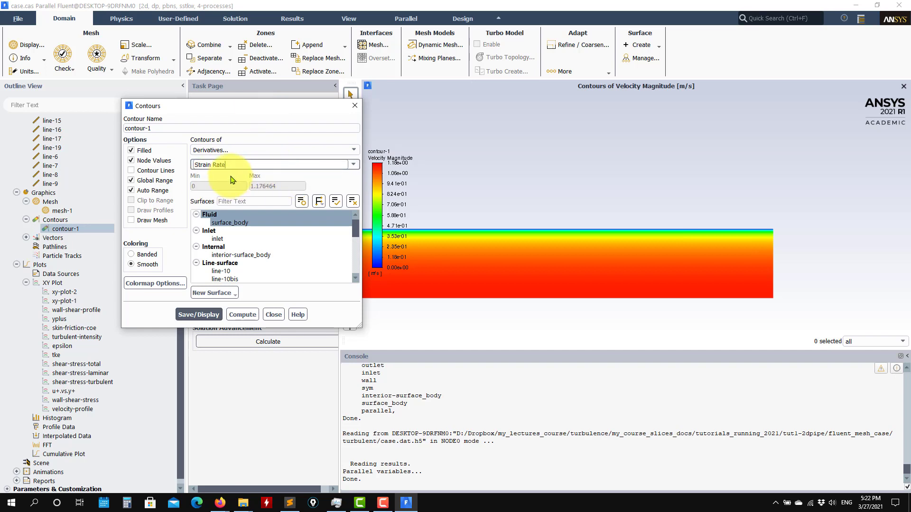
{"action": "left_click", "coordinate": [273, 314]}
{"action": "scroll", "coordinate": [107, 301], "scroll_direction": "down", "scroll_amount": 1}
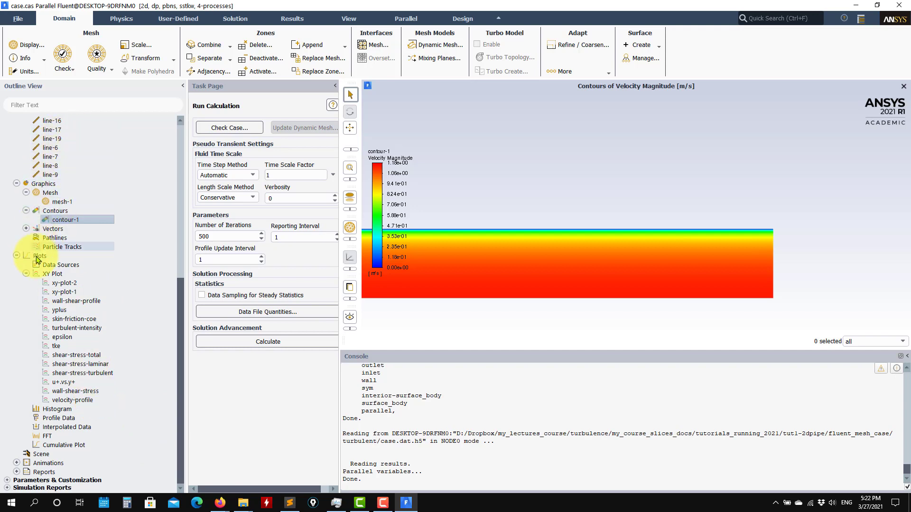
Compute inlet and outlet mass flow rates, giving a net flux of 9.244925e-08 kg/s
{"action": "left_click", "coordinate": [16, 472]}
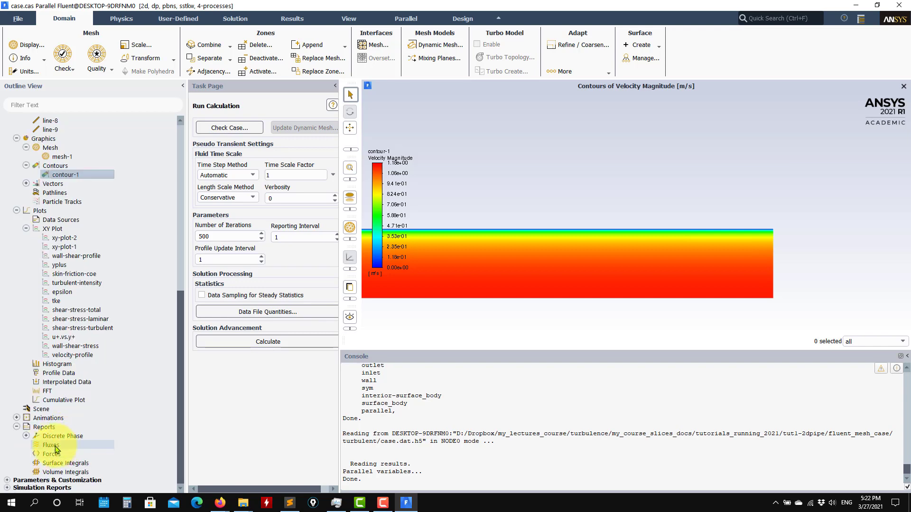
{"action": "double_click", "coordinate": [55, 449]}
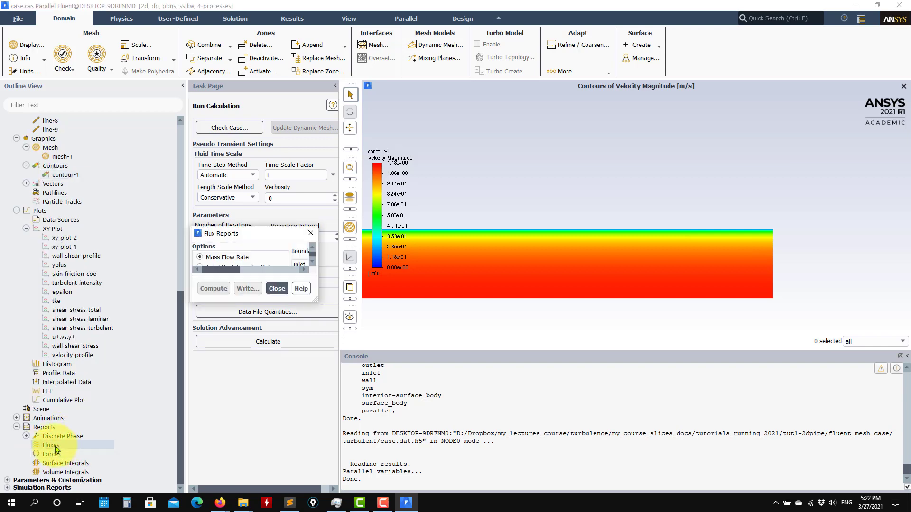
{"action": "left_click", "coordinate": [134, 127]}
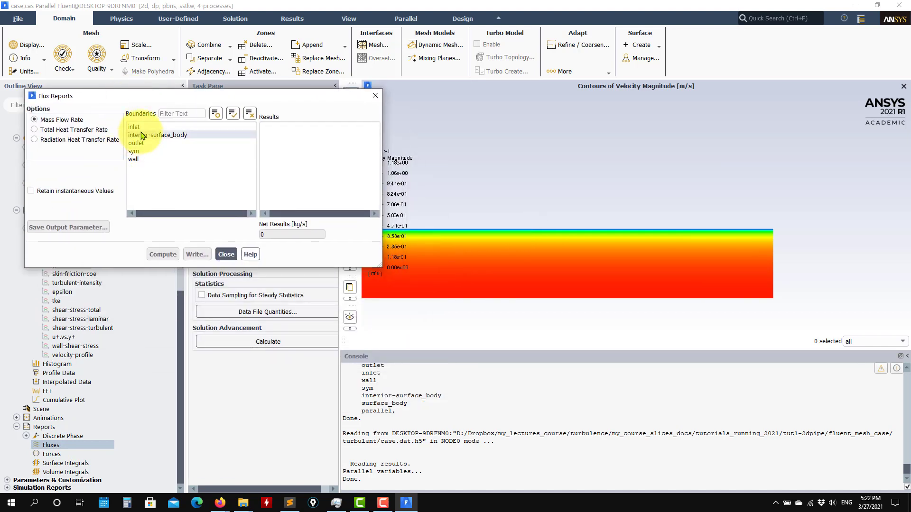
{"action": "left_click", "coordinate": [136, 143]}
{"action": "left_click", "coordinate": [163, 255]}
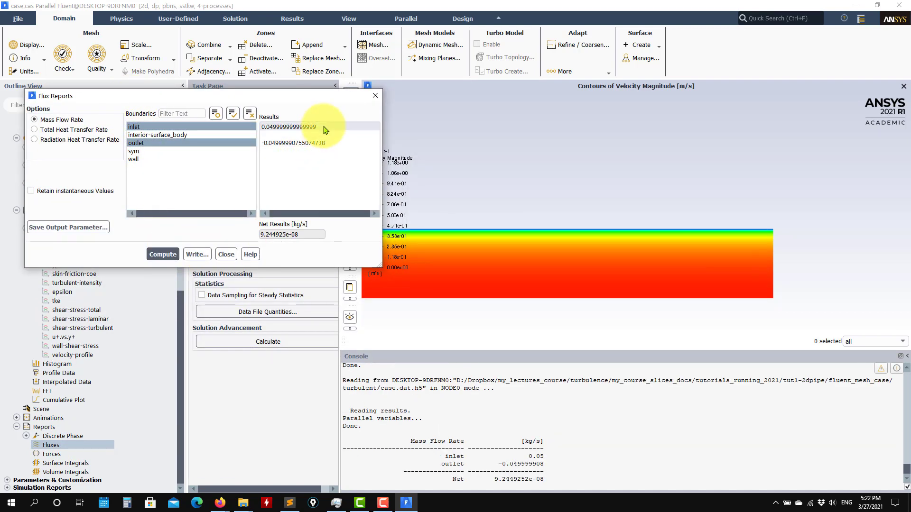
{"action": "left_click_drag", "start_coordinate": [304, 232], "coordinate": [230, 236]}
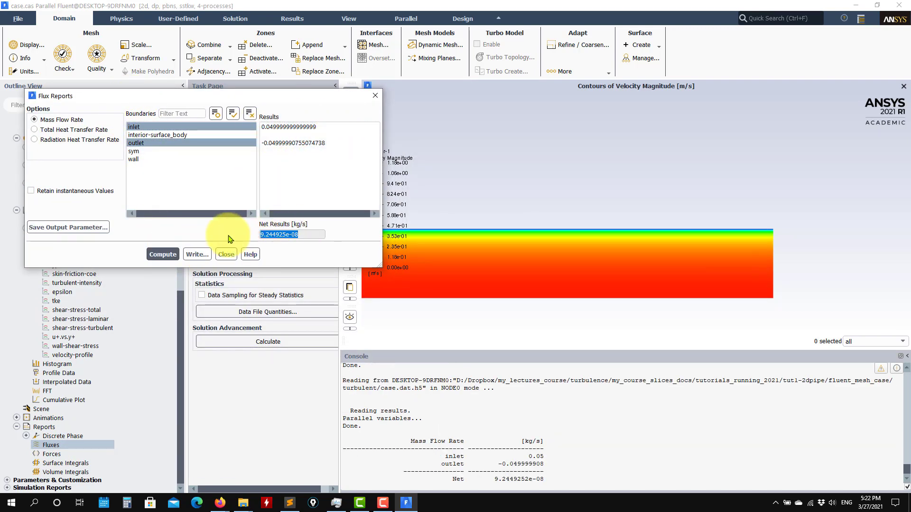
{"action": "left_click", "coordinate": [235, 251]}
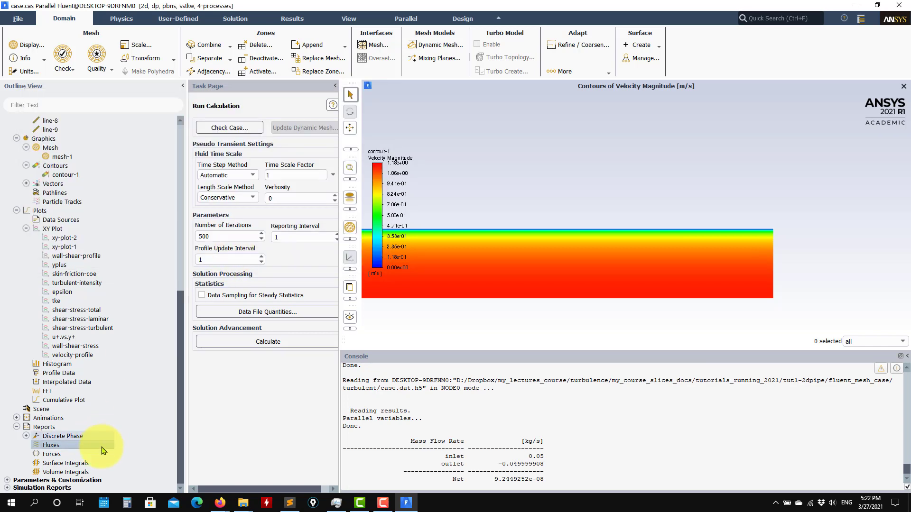
Check the force report for the wall zone, then bring up Surface Integrals
{"action": "double_click", "coordinate": [52, 454]}
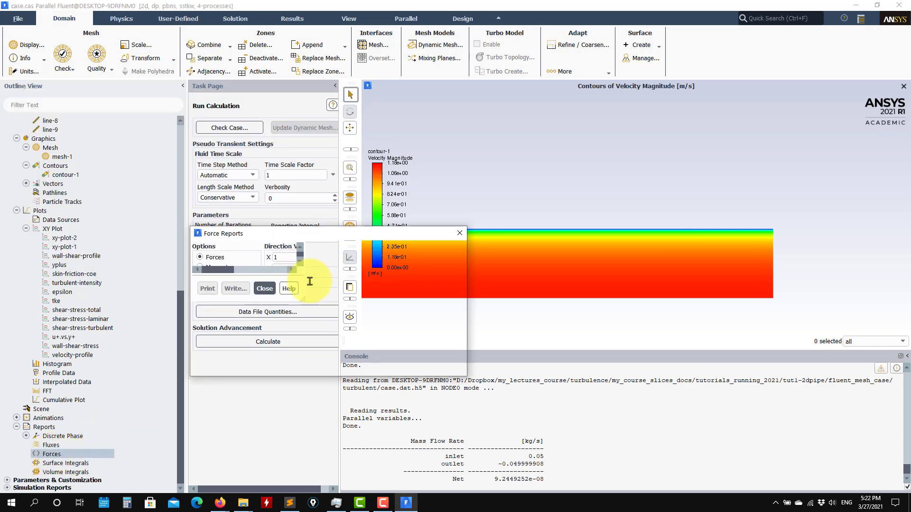
{"action": "left_click_drag", "start_coordinate": [298, 179], "coordinate": [272, 116]}
{"action": "left_click", "coordinate": [297, 145]}
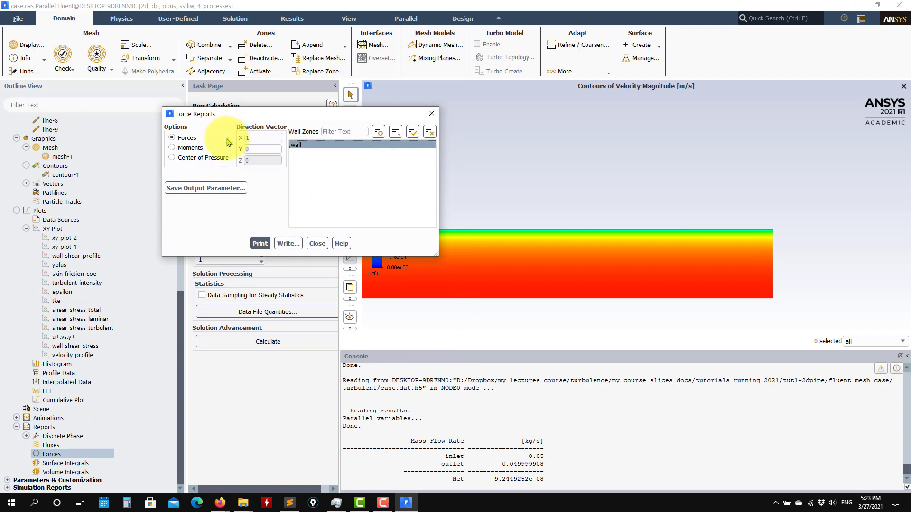
{"action": "left_click", "coordinate": [318, 243]}
{"action": "double_click", "coordinate": [92, 467]}
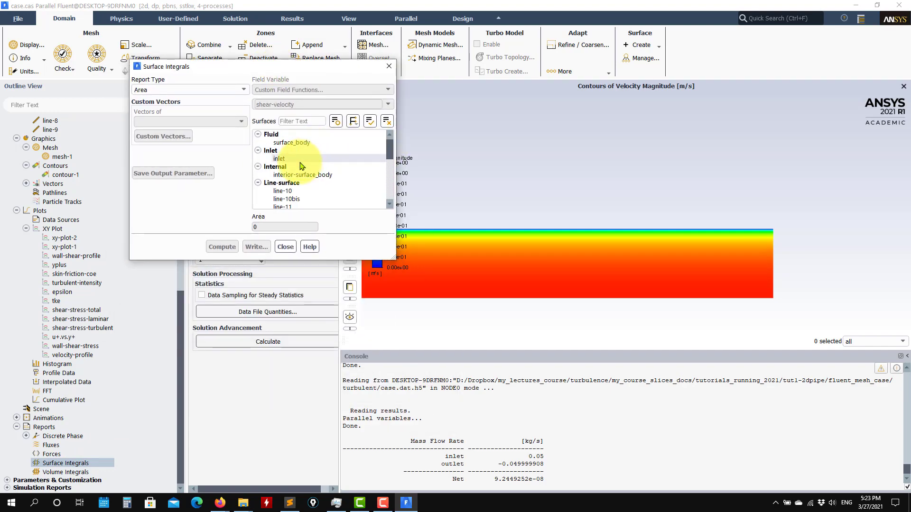
Set a Sum integral over the inlet using Custom Field Functions, cancelling the file dialog
{"action": "left_click", "coordinate": [361, 150]}
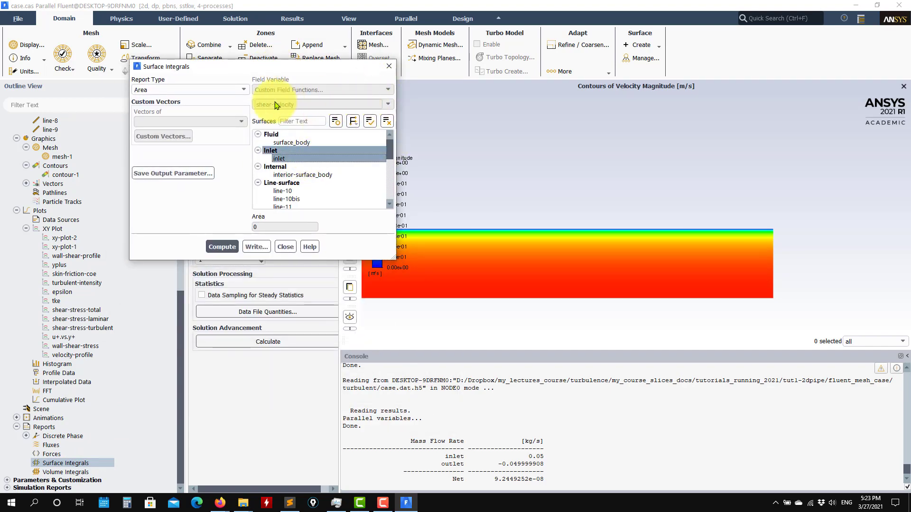
{"action": "left_click", "coordinate": [237, 90]}
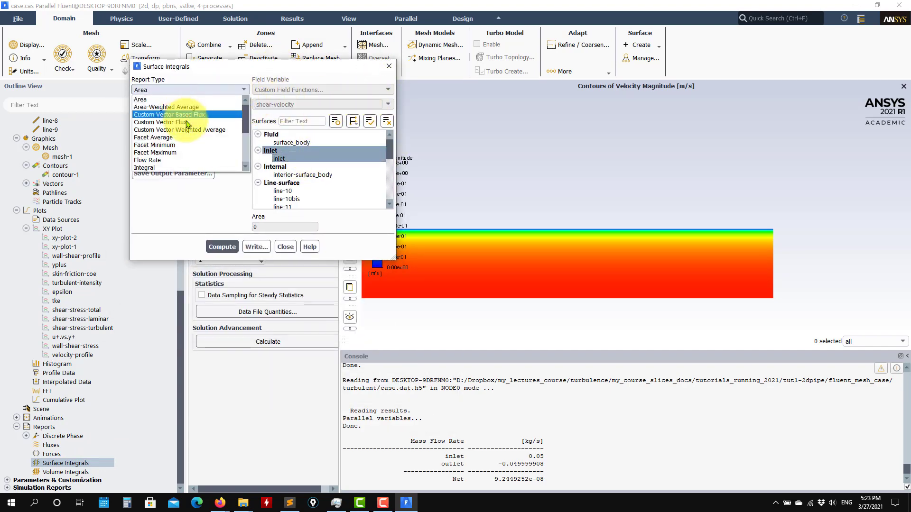
{"action": "scroll", "coordinate": [190, 137], "scroll_direction": "down", "scroll_amount": 3}
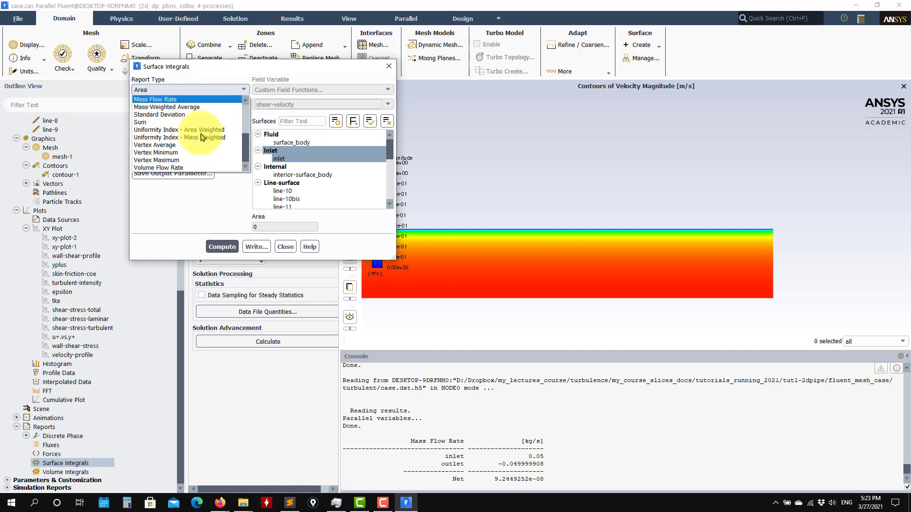
{"action": "left_click", "coordinate": [171, 122]}
{"action": "left_click", "coordinate": [320, 90]}
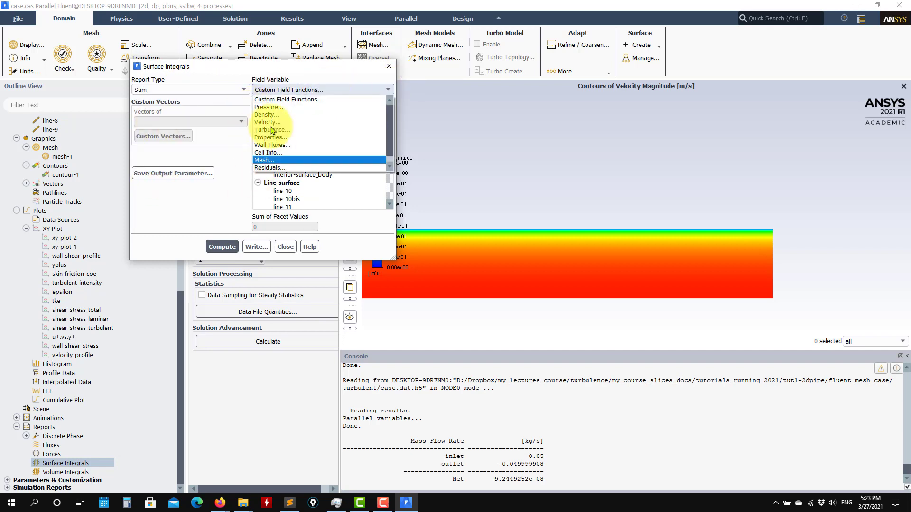
{"action": "left_click", "coordinate": [303, 70]}
{"action": "left_click", "coordinate": [353, 91]}
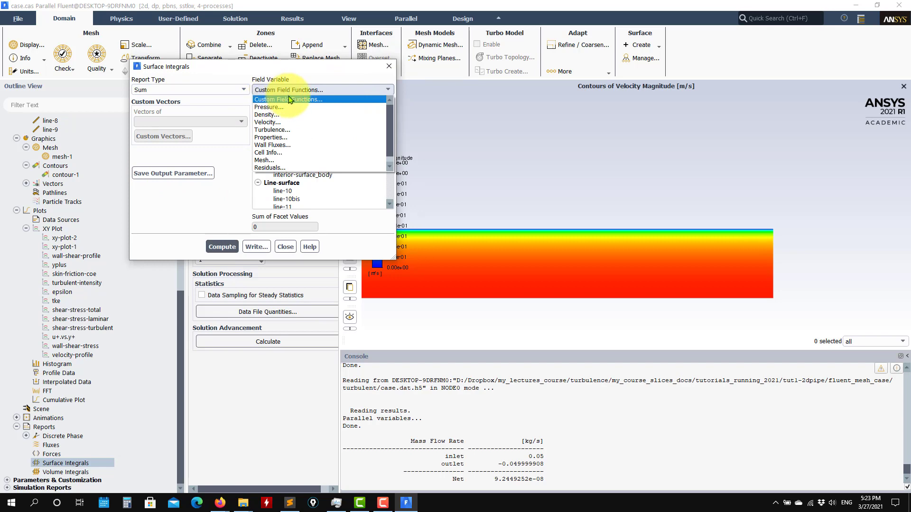
{"action": "left_click", "coordinate": [267, 99]}
{"action": "left_click", "coordinate": [354, 122]}
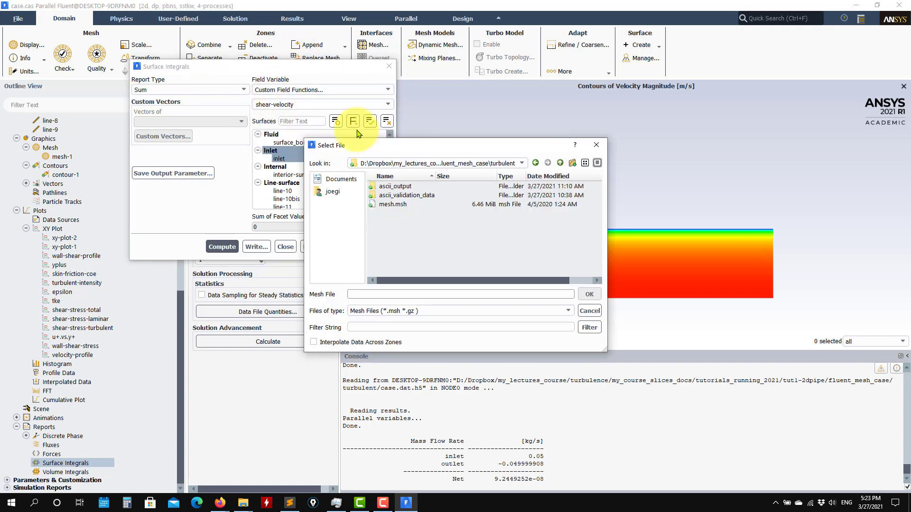
{"action": "left_click", "coordinate": [590, 311]}
Keep Sum and Custom Field Functions, then close Surface Integrals without computing
{"action": "left_click", "coordinate": [205, 90]}
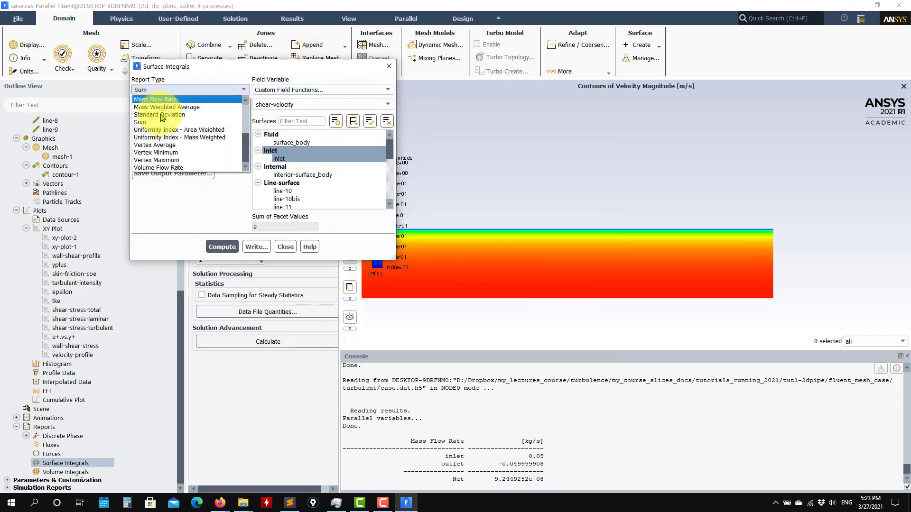
{"action": "left_click", "coordinate": [326, 89]}
{"action": "left_click", "coordinate": [342, 89]}
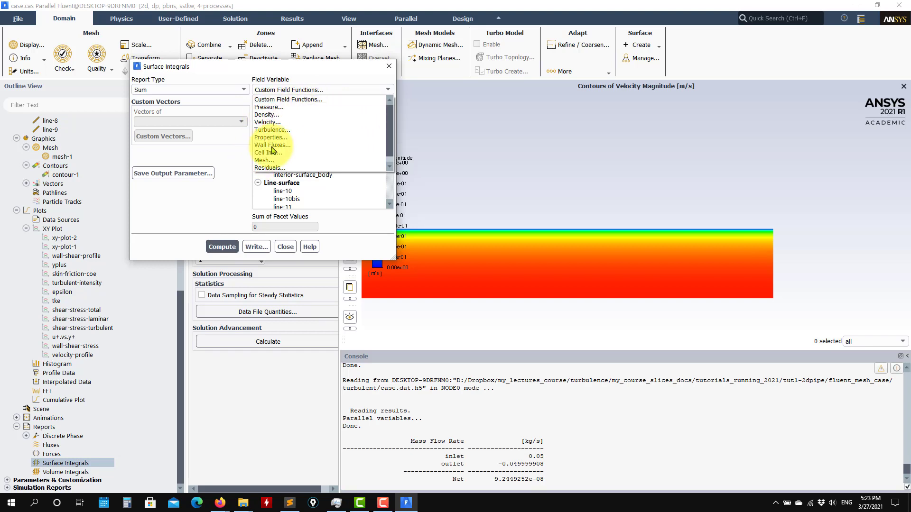
{"action": "left_click", "coordinate": [290, 99]}
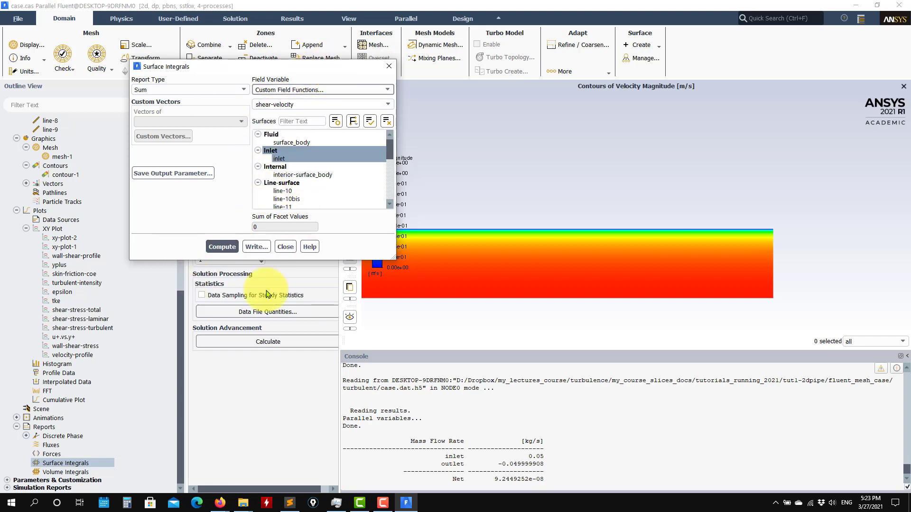
{"action": "left_click", "coordinate": [281, 246]}
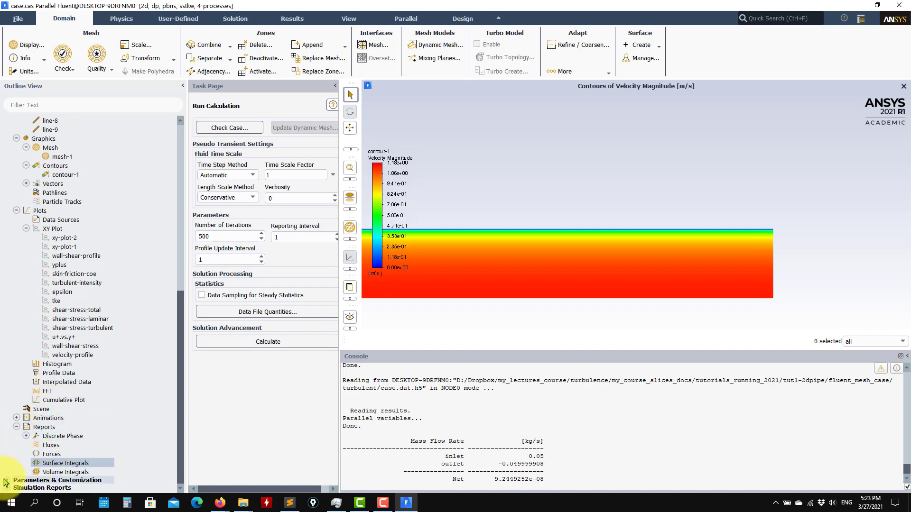
Expand Custom Field Functions in the tree to list shear-velocity, uplus, height1, height2 and others
{"action": "scroll", "coordinate": [9, 477], "scroll_direction": "down", "scroll_amount": 1}
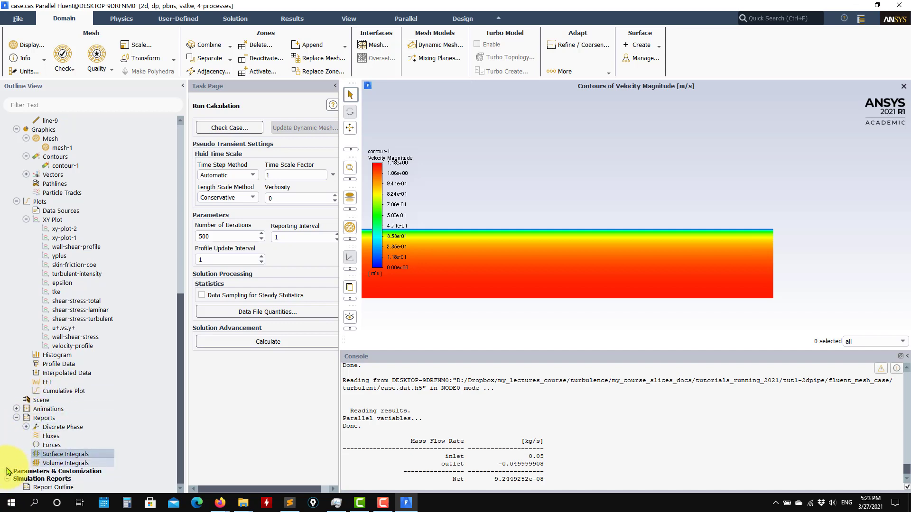
{"action": "scroll", "coordinate": [7, 474], "scroll_direction": "down", "scroll_amount": 2}
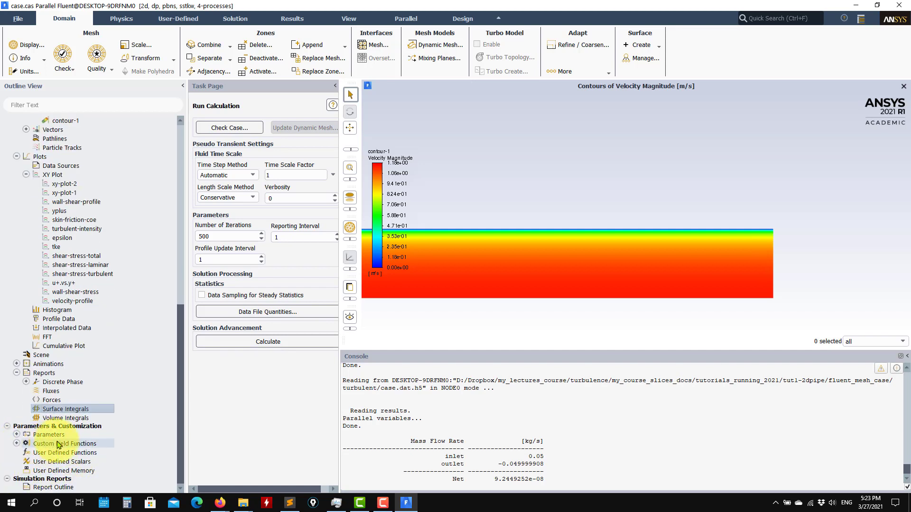
{"action": "left_click", "coordinate": [16, 444]}
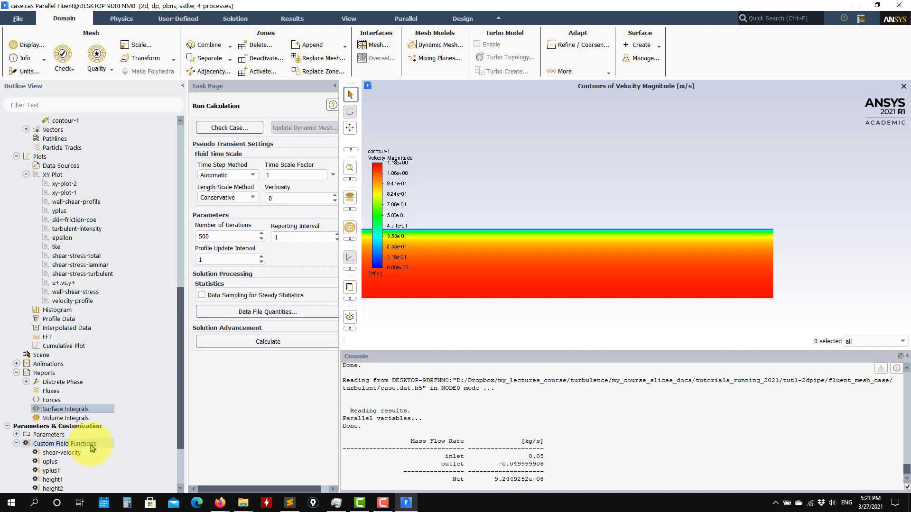
{"action": "scroll", "coordinate": [102, 404], "scroll_direction": "down", "scroll_amount": 3}
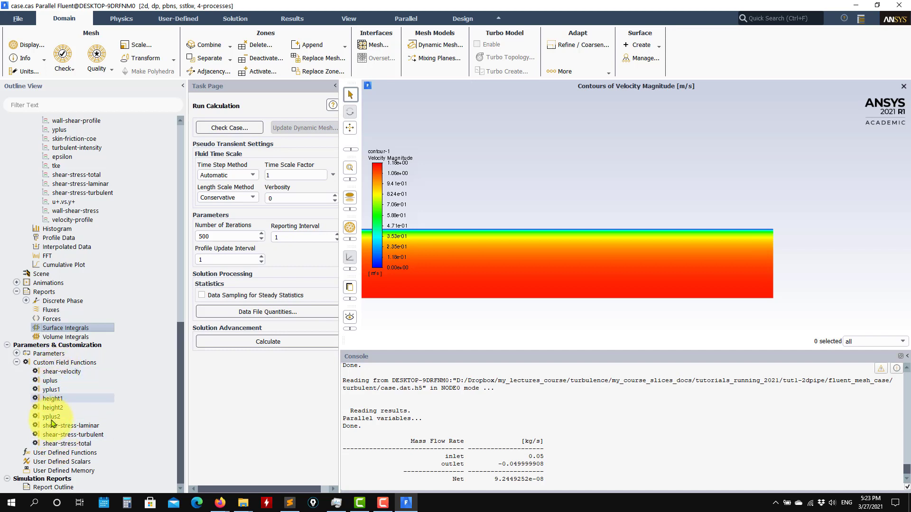
{"action": "right_click", "coordinate": [66, 366]}
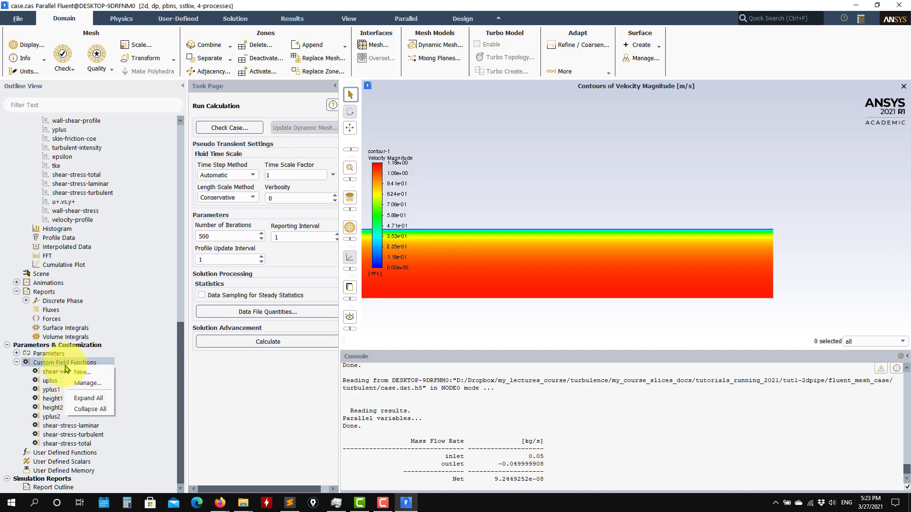
Open Field Function Definitions and view height2 and shear-velocity = sqrt(wall-shear / density)
{"action": "left_click", "coordinate": [88, 384]}
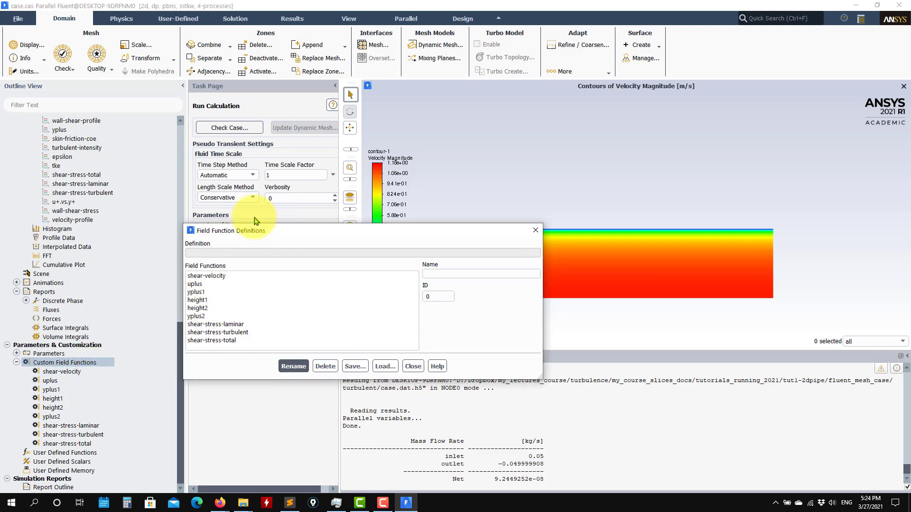
{"action": "left_click_drag", "start_coordinate": [280, 231], "coordinate": [153, 53]}
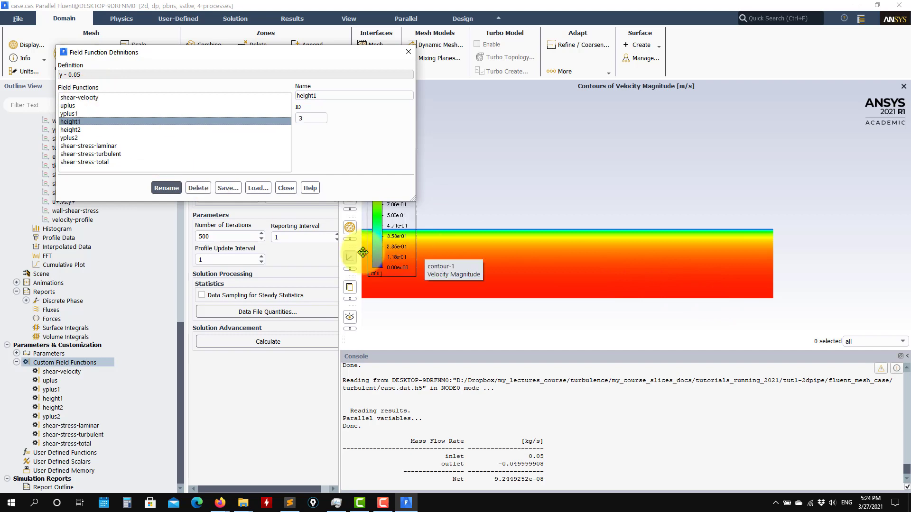
{"action": "left_click", "coordinate": [74, 130]}
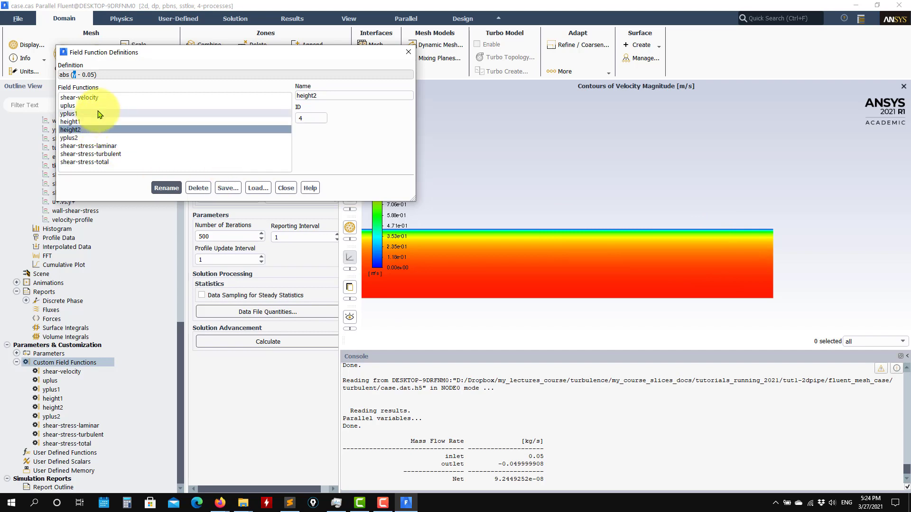
{"action": "left_click", "coordinate": [90, 97]}
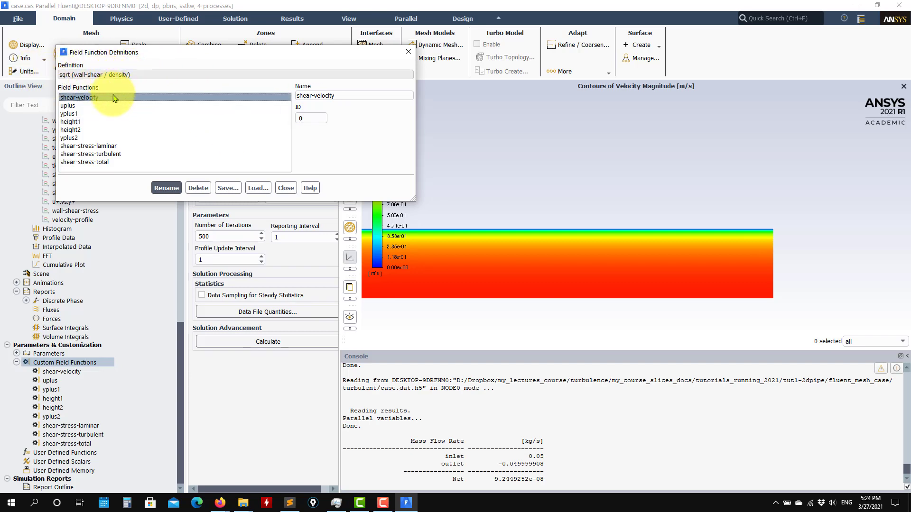
Inspect the yplus2 and uplus definitions, noting the constant 0.0603963
{"action": "left_click", "coordinate": [76, 138]}
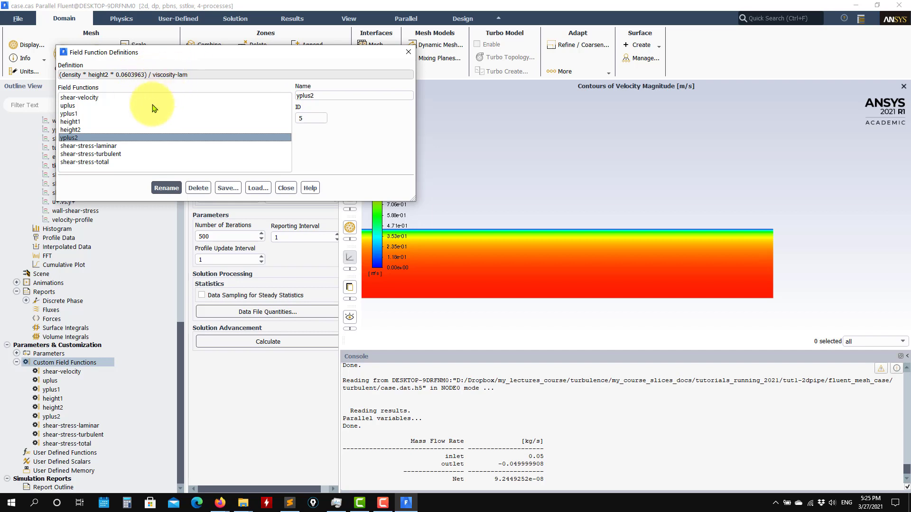
{"action": "left_click", "coordinate": [84, 106]}
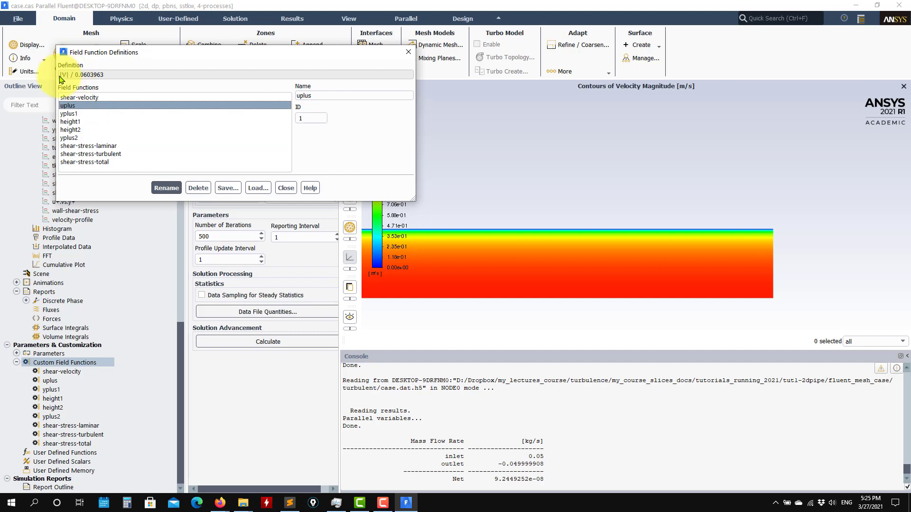
{"action": "left_click_drag", "start_coordinate": [76, 75], "coordinate": [148, 76]}
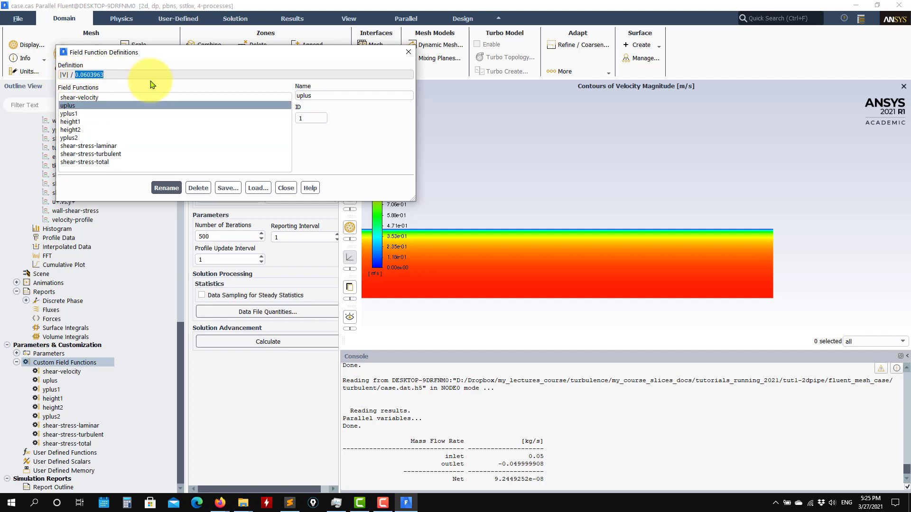
Inspect the laminar, turbulent and total shear-stress formulas using viscosity-lam and viscosity-turb
{"action": "left_click", "coordinate": [87, 146]}
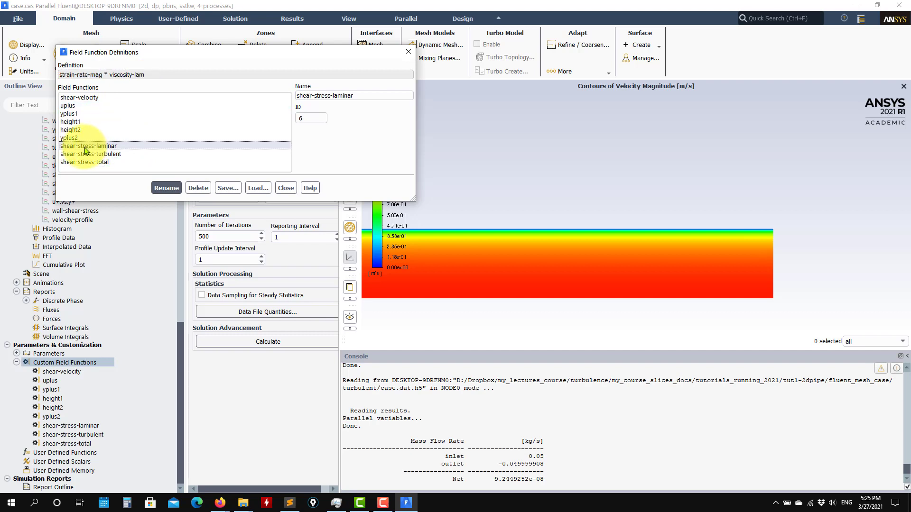
{"action": "left_click_drag", "start_coordinate": [102, 75], "coordinate": [50, 75]}
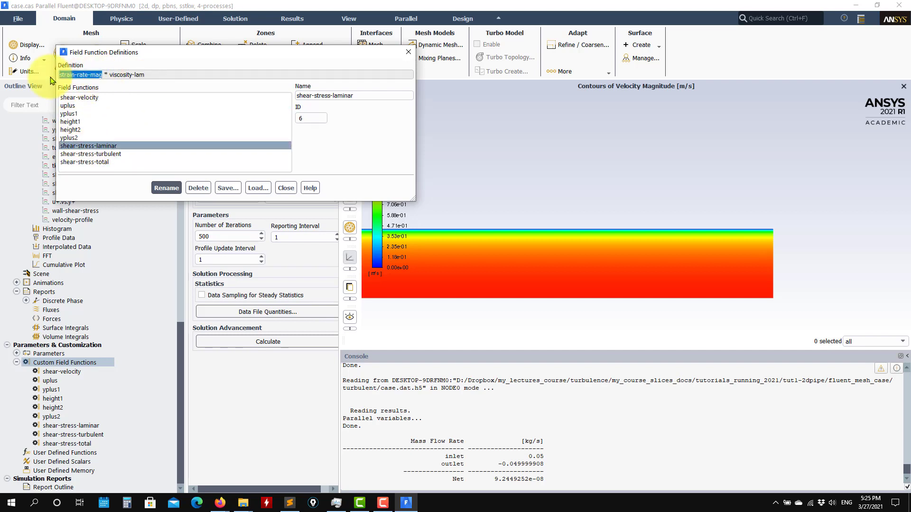
{"action": "left_click_drag", "start_coordinate": [113, 75], "coordinate": [197, 78]}
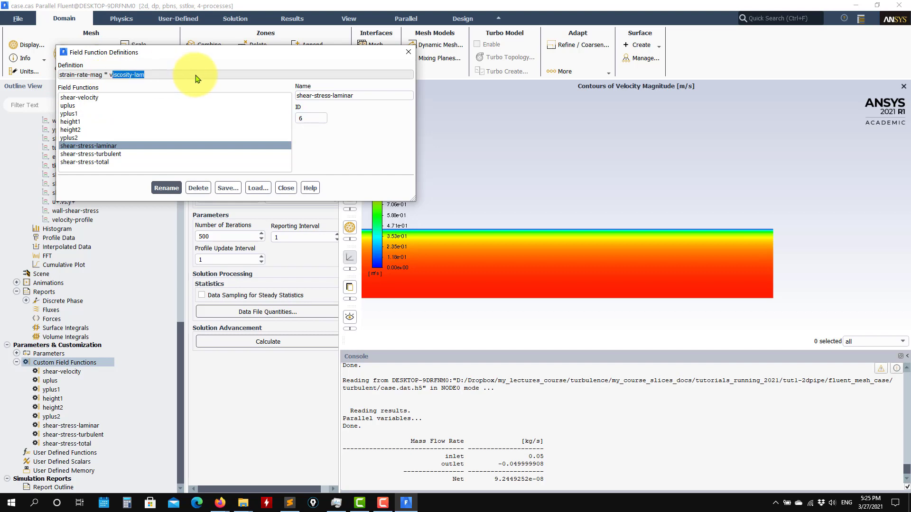
{"action": "left_click", "coordinate": [89, 154]}
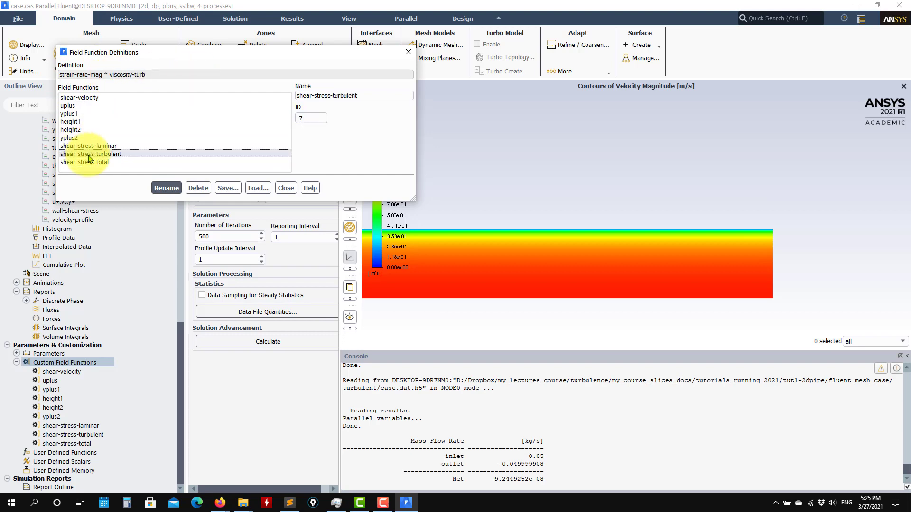
{"action": "left_click_drag", "start_coordinate": [108, 75], "coordinate": [193, 78]}
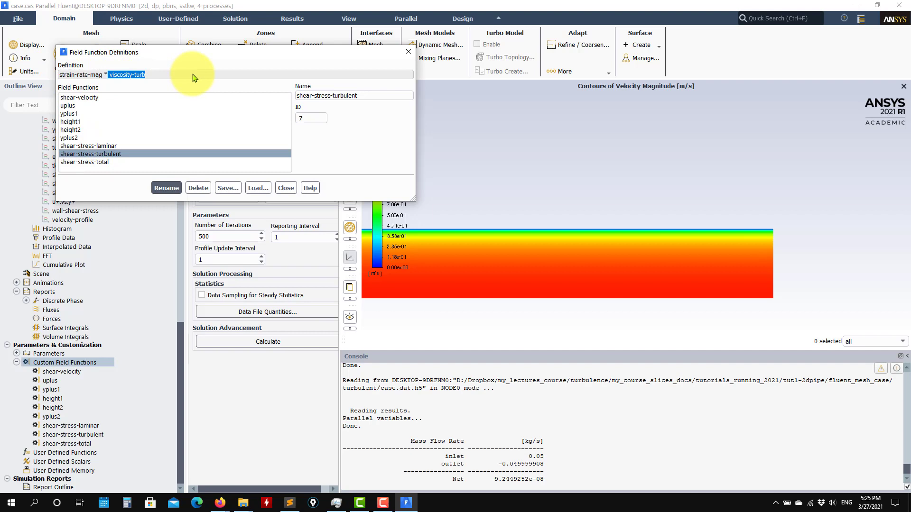
{"action": "left_click", "coordinate": [81, 163]}
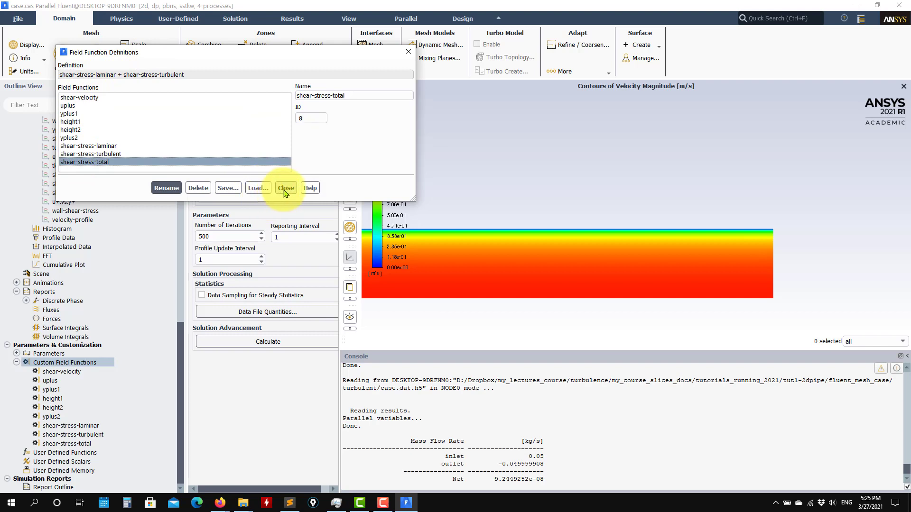
Recheck yplus2 and shear-stress-laminar, then close Field Function Definitions
{"action": "left_click", "coordinate": [92, 138]}
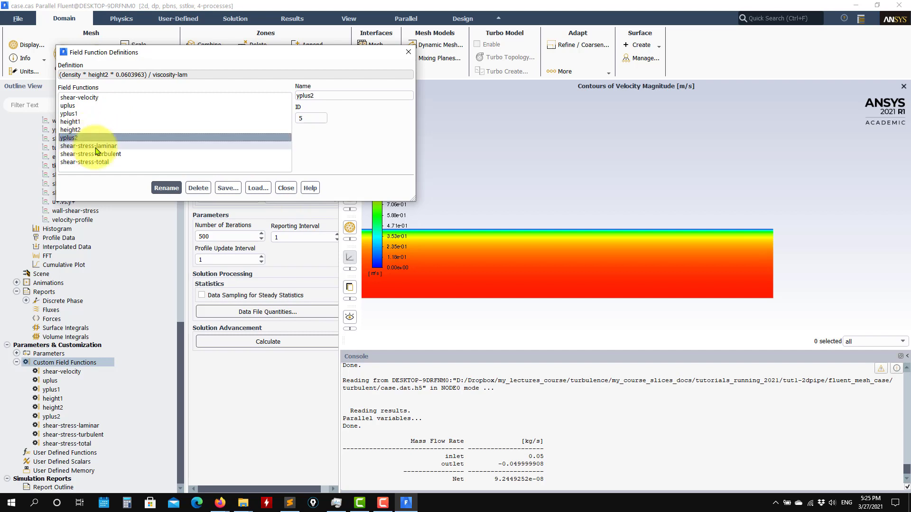
{"action": "left_click", "coordinate": [98, 146]}
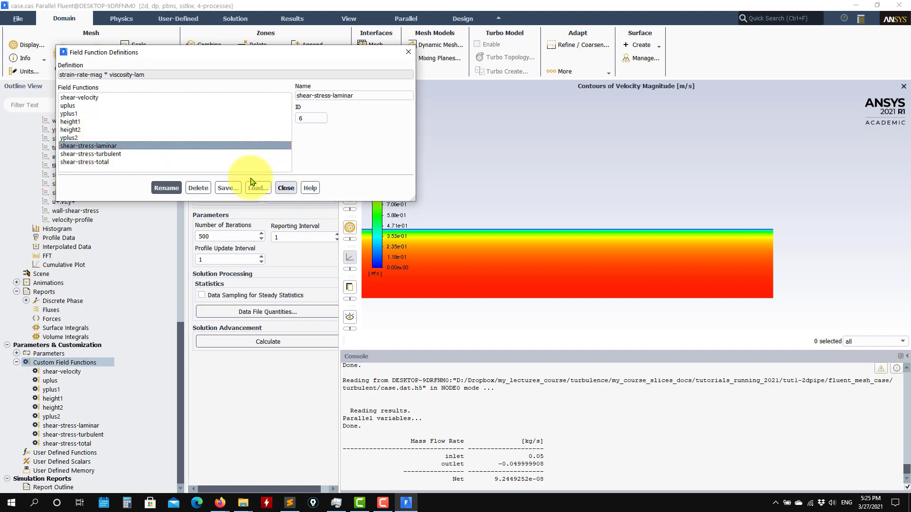
{"action": "left_click", "coordinate": [286, 188]}
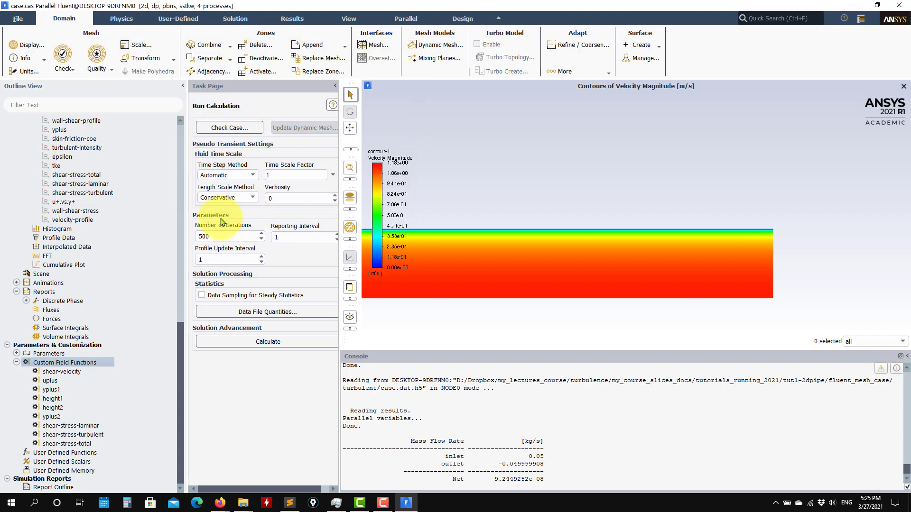
Start a new custom field function and insert strain-rate-mag from Derivatives
{"action": "right_click", "coordinate": [47, 362]}
{"action": "left_click", "coordinate": [64, 370]}
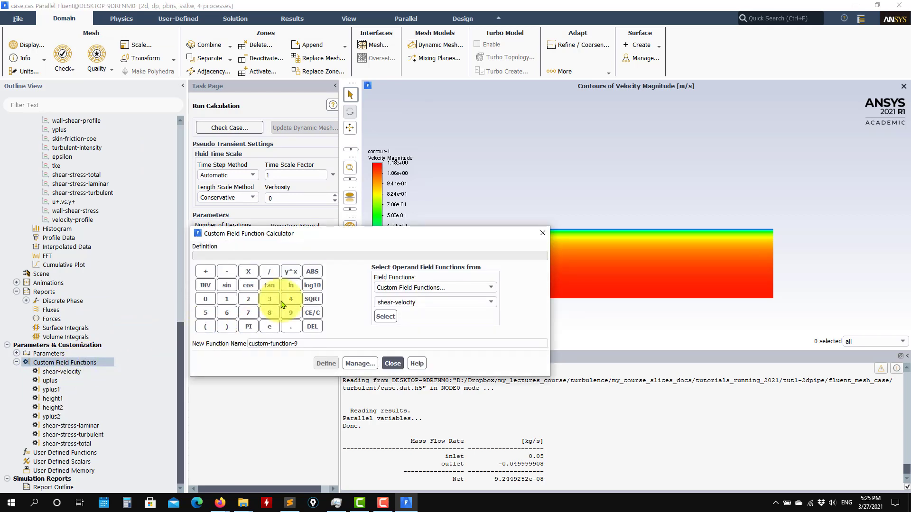
{"action": "left_click_drag", "start_coordinate": [323, 235], "coordinate": [167, 71]}
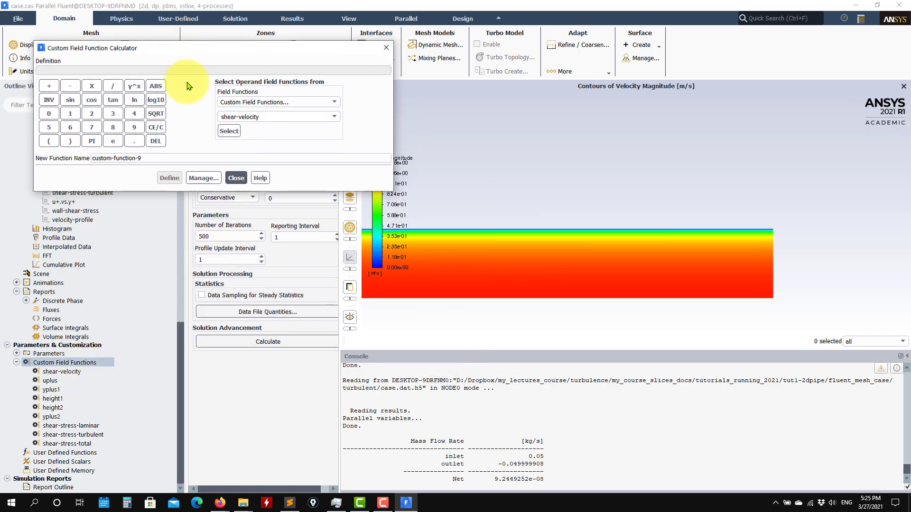
{"action": "left_click", "coordinate": [332, 102]}
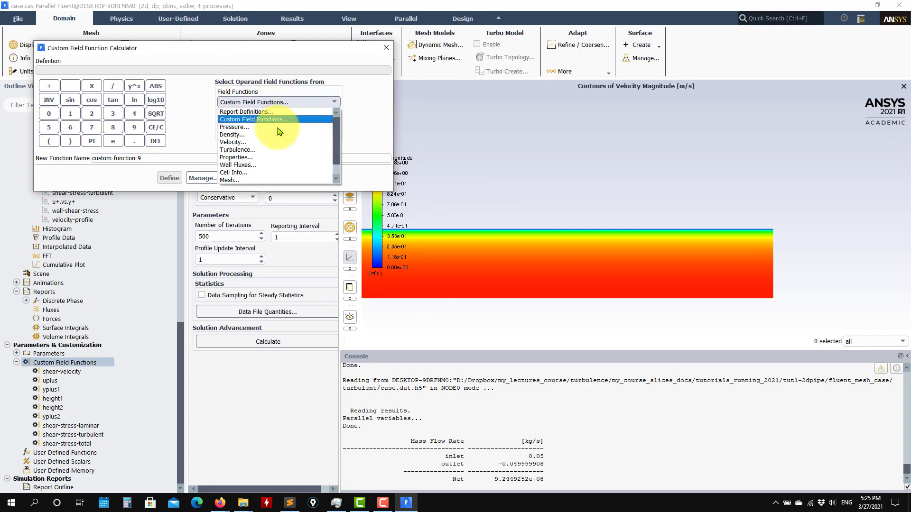
{"action": "scroll", "coordinate": [240, 152], "scroll_direction": "down", "scroll_amount": 1}
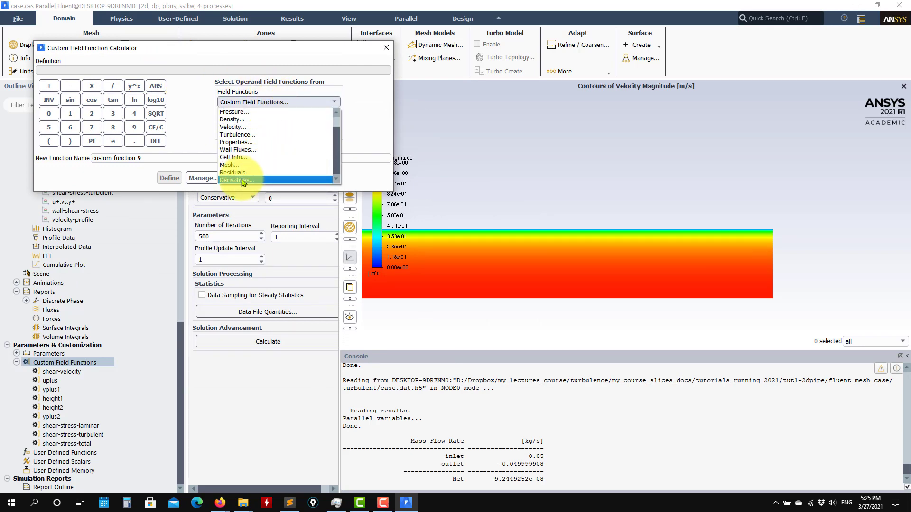
{"action": "left_click", "coordinate": [241, 180]}
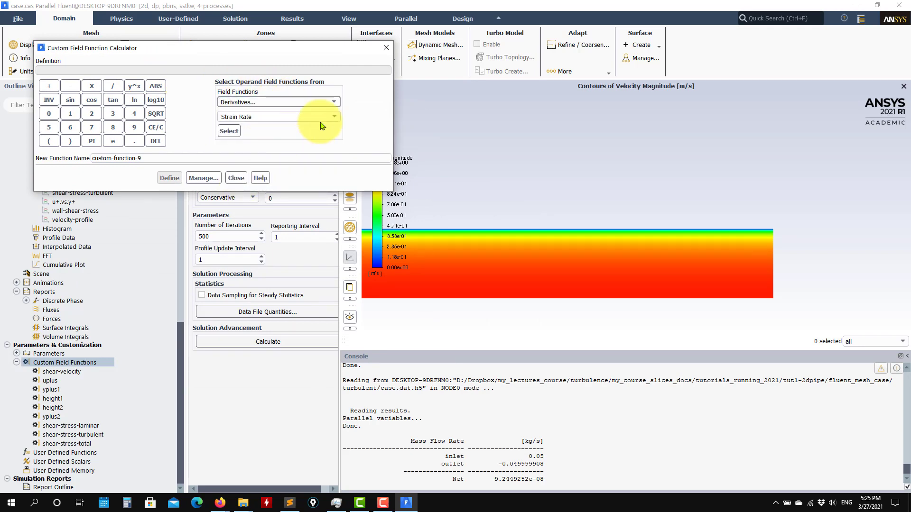
{"action": "left_click", "coordinate": [229, 131]}
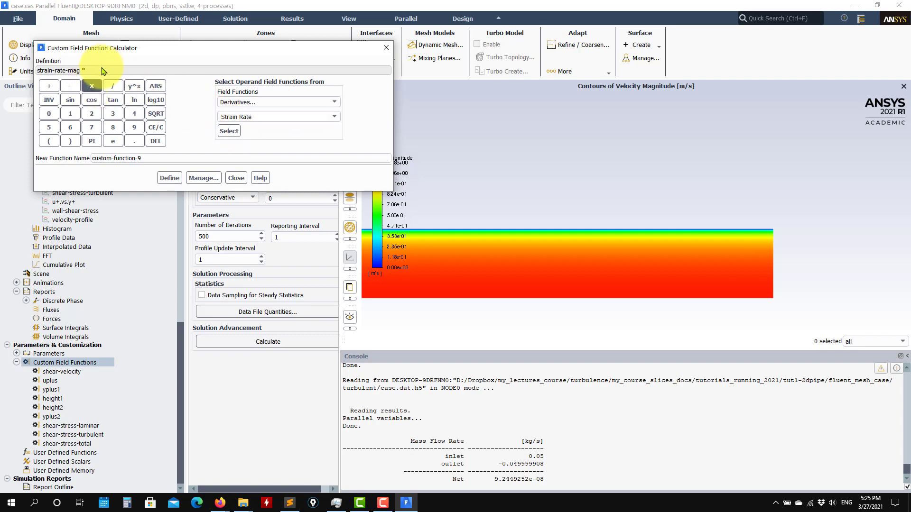
Multiply by molecular viscosity and define the function as test2
{"action": "left_click", "coordinate": [335, 103]}
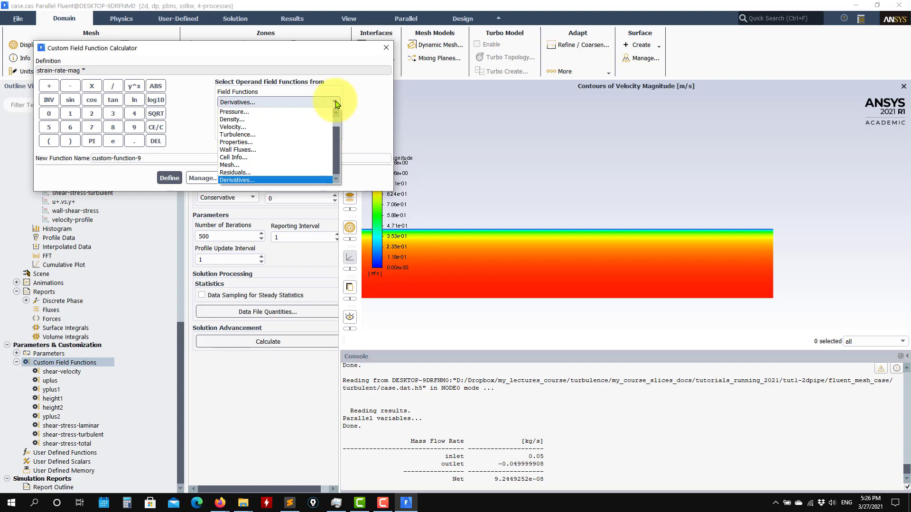
{"action": "left_click", "coordinate": [237, 142]}
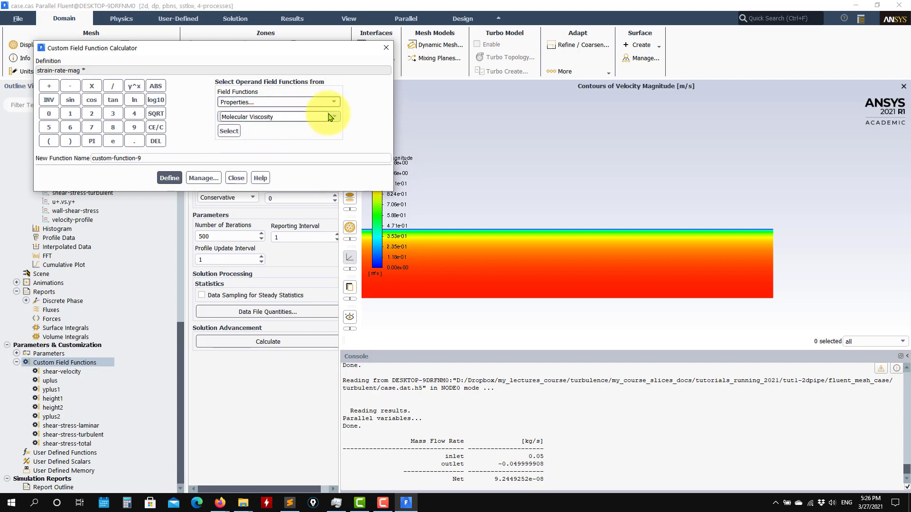
{"action": "left_click", "coordinate": [229, 131]}
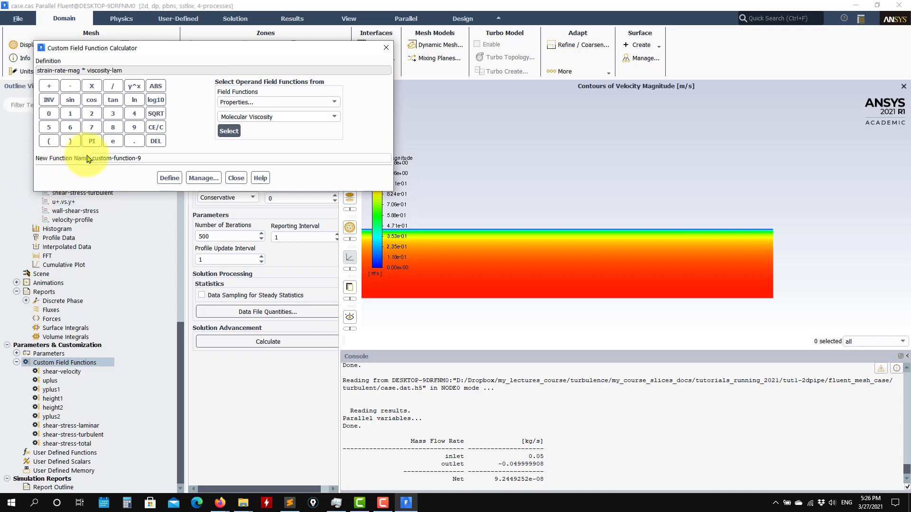
{"action": "double_click", "coordinate": [122, 159]}
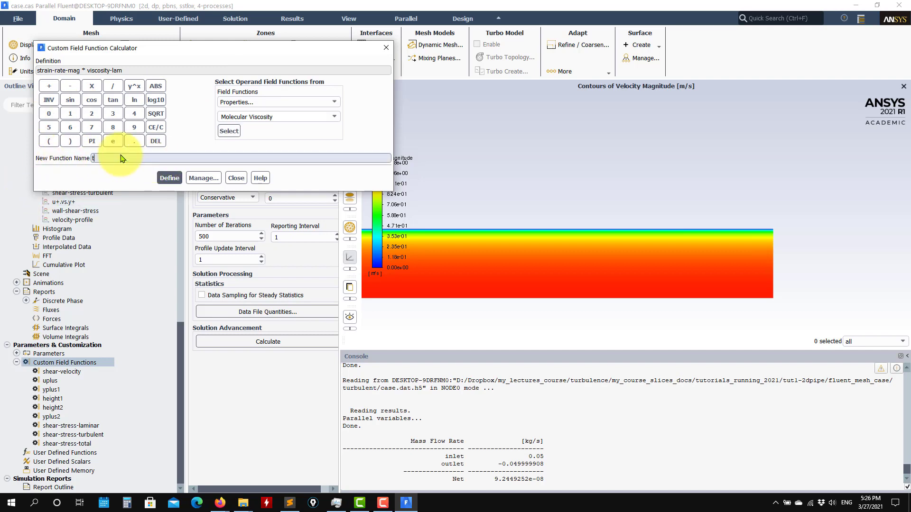
{"action": "left_click", "coordinate": [169, 178]}
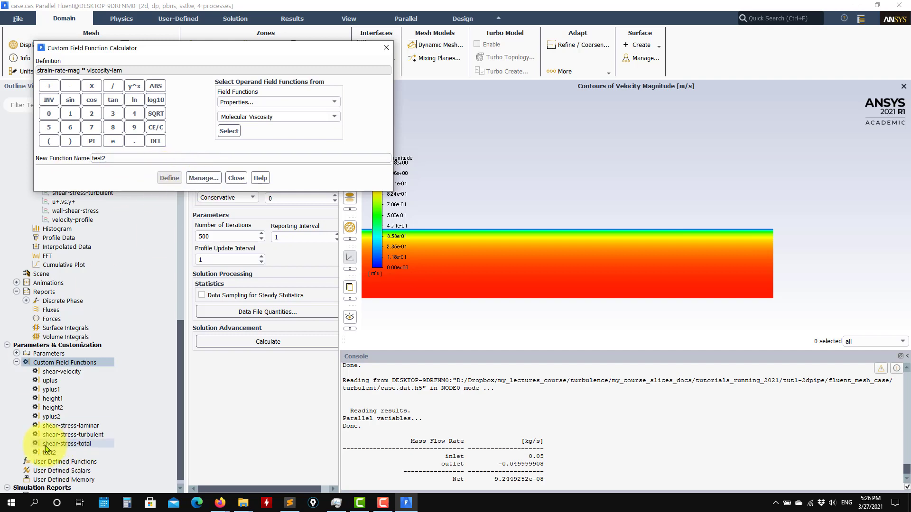
{"action": "left_click", "coordinate": [236, 178]}
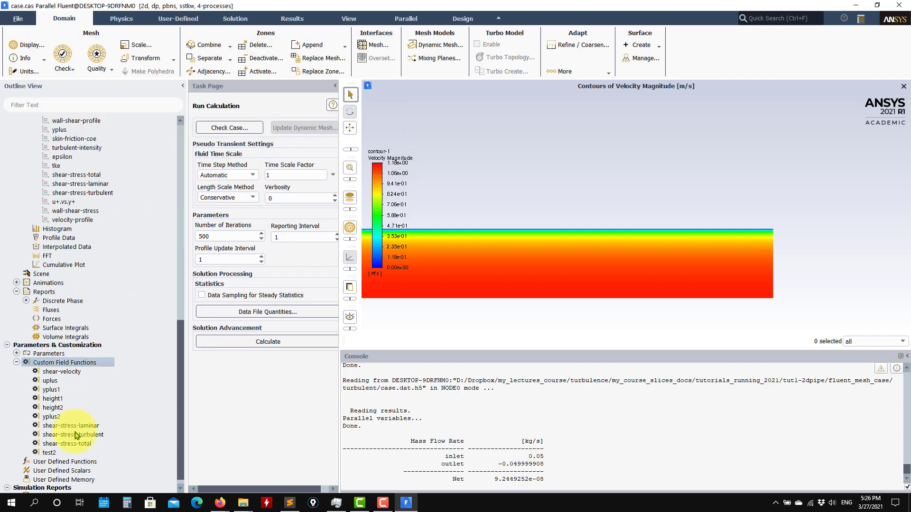
{"action": "right_click", "coordinate": [76, 362]}
{"action": "left_click", "coordinate": [98, 381]}
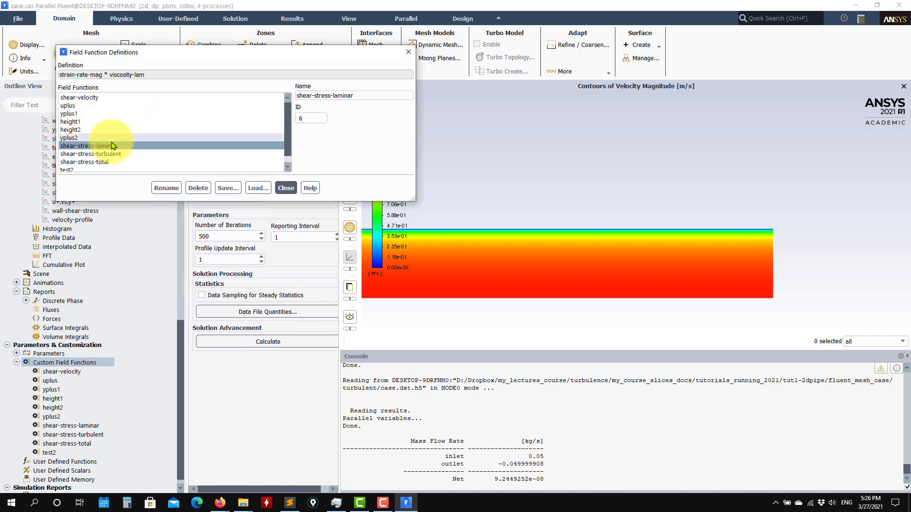
{"action": "scroll", "coordinate": [116, 152], "scroll_direction": "down", "scroll_amount": 1}
{"action": "left_click", "coordinate": [71, 162]}
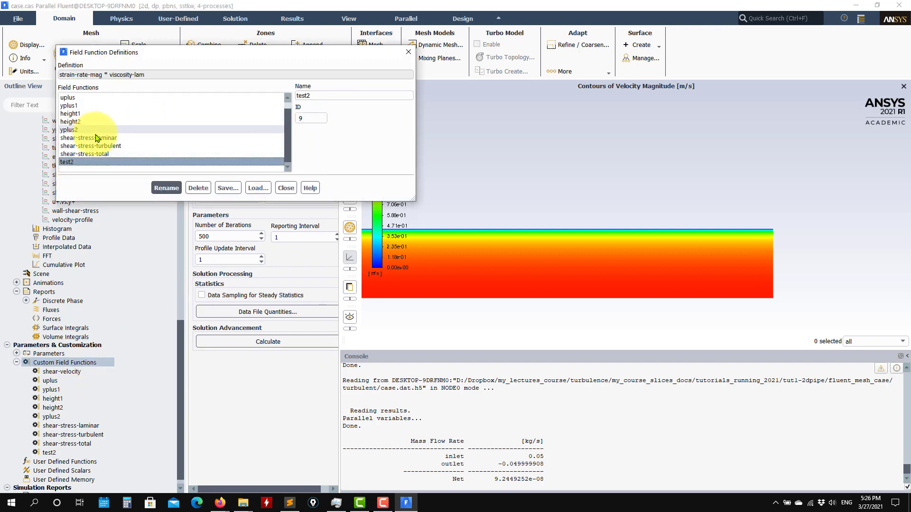
{"action": "left_click", "coordinate": [284, 188]}
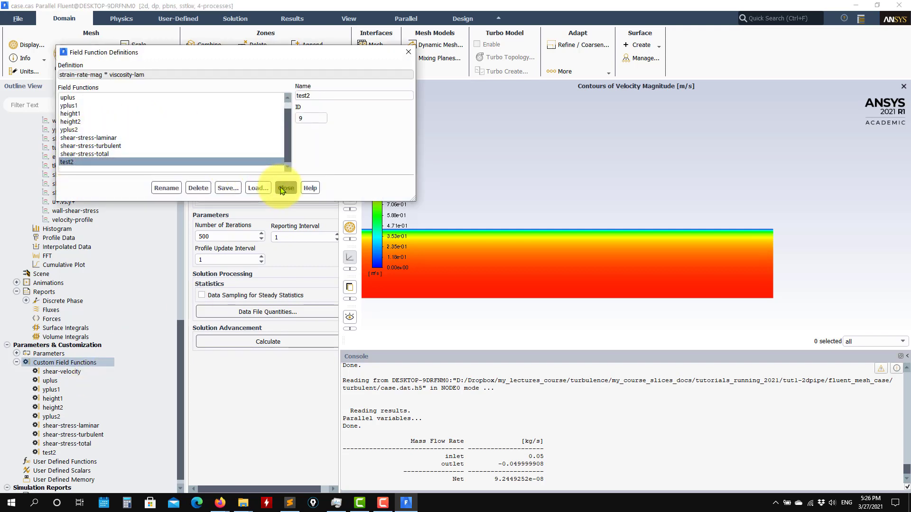
{"action": "left_click", "coordinate": [78, 122]}
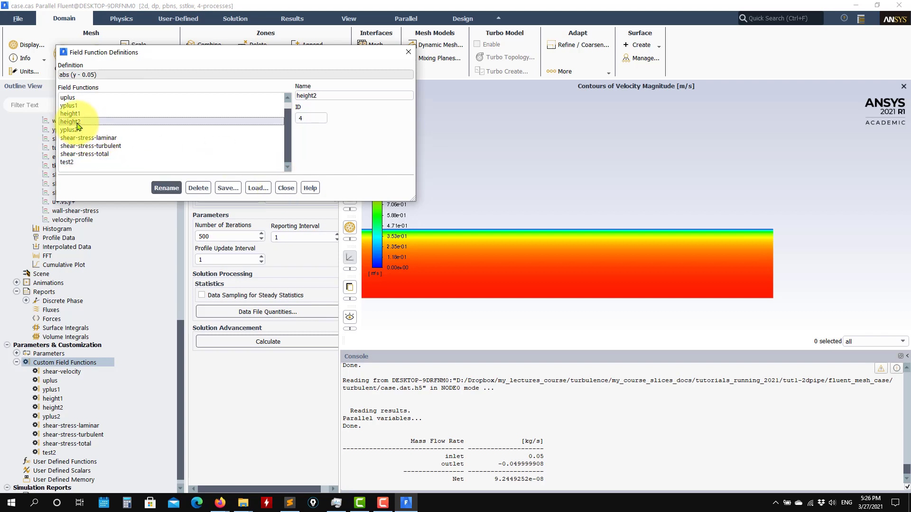
{"action": "left_click", "coordinate": [286, 187]}
{"action": "right_click", "coordinate": [66, 364]}
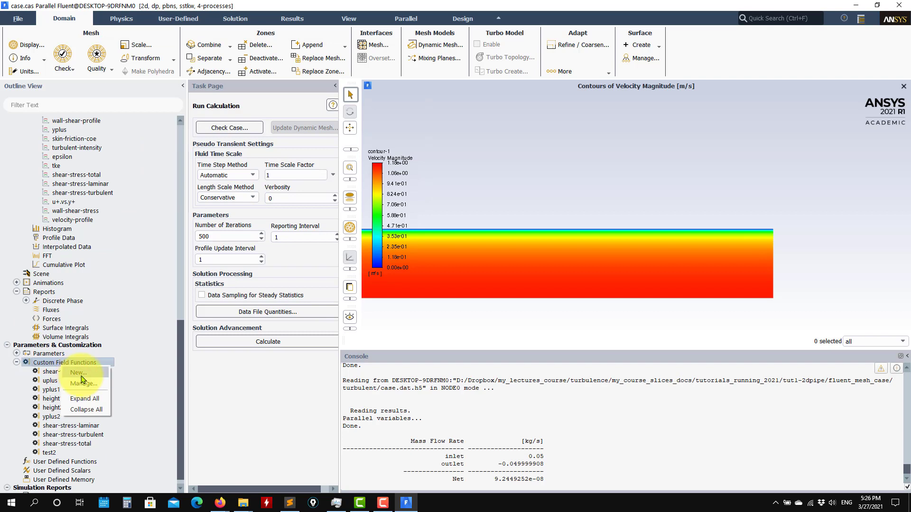
Start a new function with ABS and Mesh Y-Coordinate, dismissing the missing-parenthesis error
{"action": "left_click", "coordinate": [81, 373]}
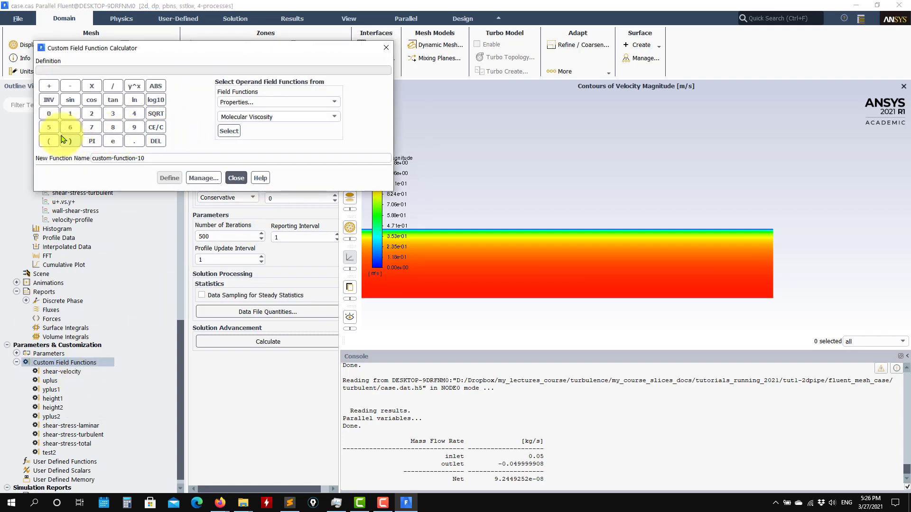
{"action": "left_click", "coordinate": [156, 86]}
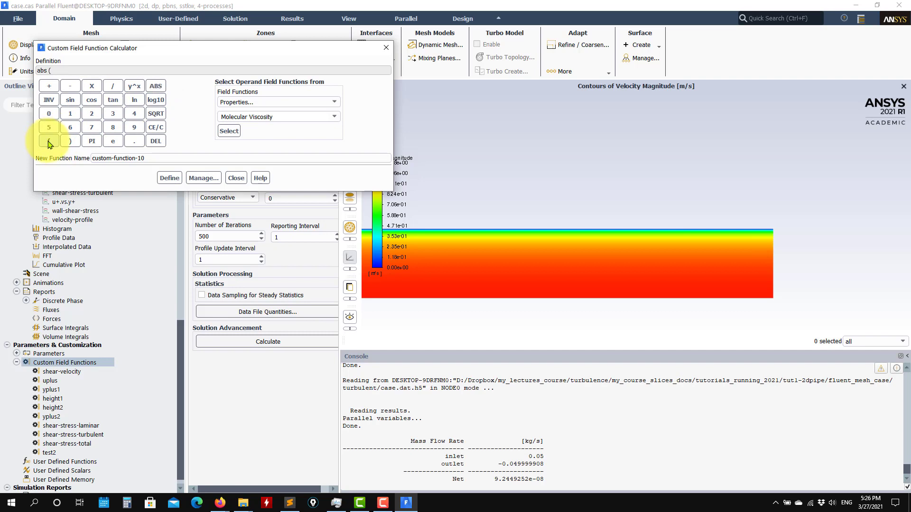
{"action": "left_click", "coordinate": [330, 102]}
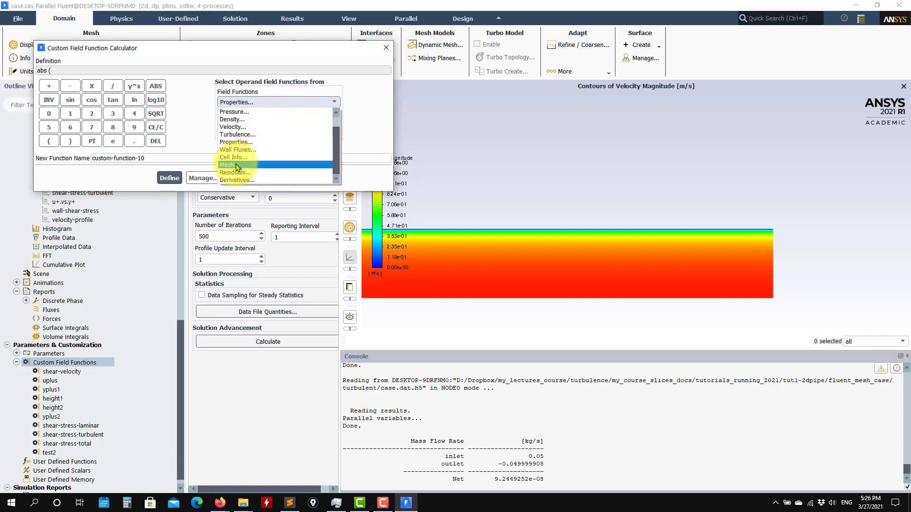
{"action": "left_click", "coordinate": [236, 166]}
{"action": "left_click", "coordinate": [334, 117]}
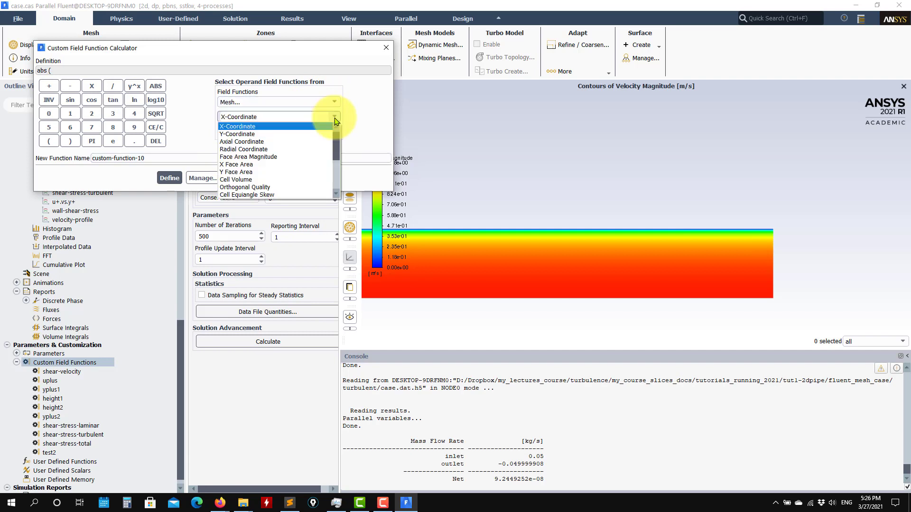
{"action": "left_click", "coordinate": [242, 134]}
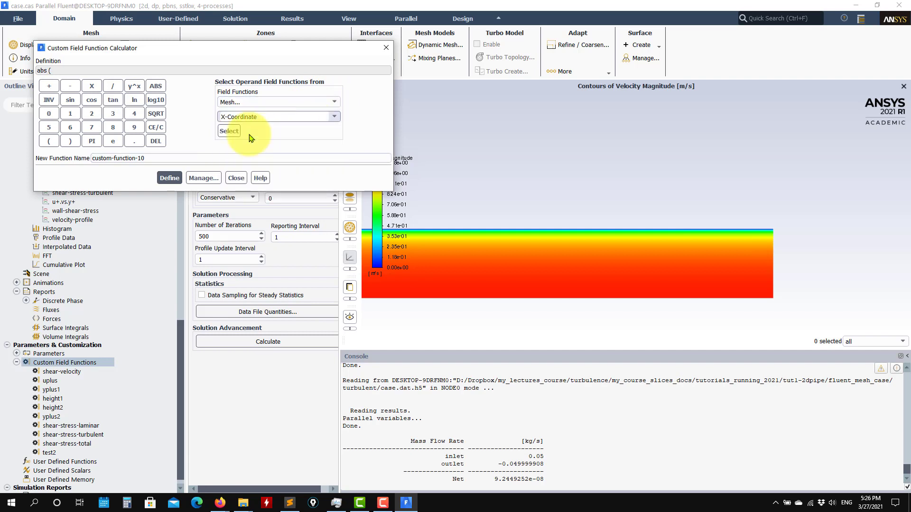
{"action": "left_click", "coordinate": [170, 177]}
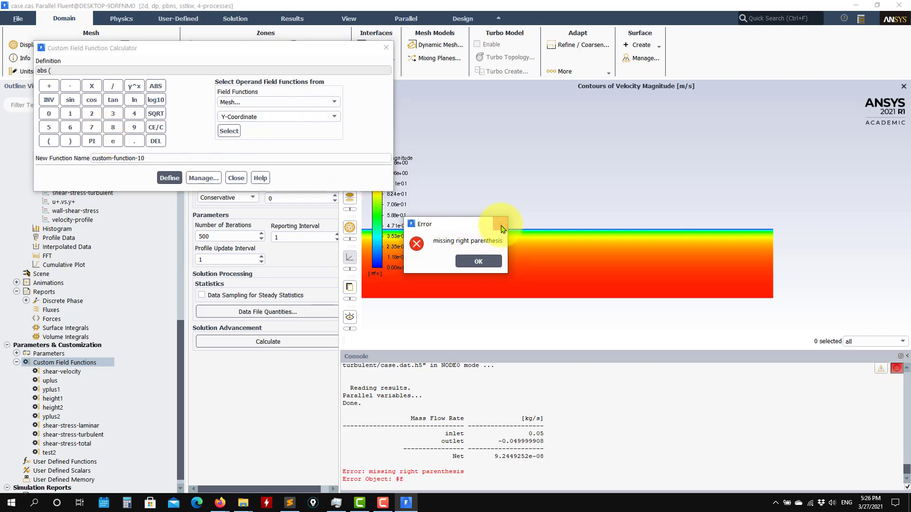
{"action": "left_click", "coordinate": [502, 226]}
Complete abs(y - 0.05) and define it as heghtjoe
{"action": "left_click", "coordinate": [229, 131]}
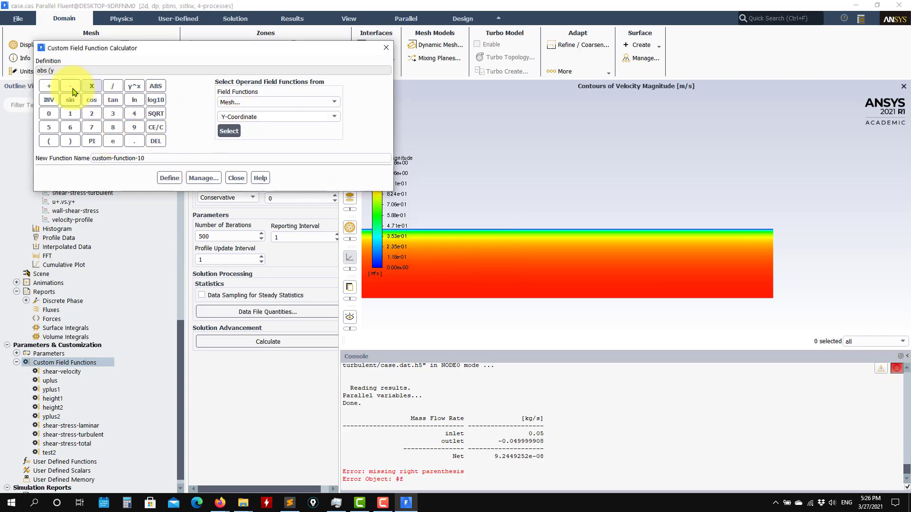
{"action": "left_click", "coordinate": [48, 114]}
{"action": "left_click", "coordinate": [135, 141]}
{"action": "left_click", "coordinate": [48, 113]}
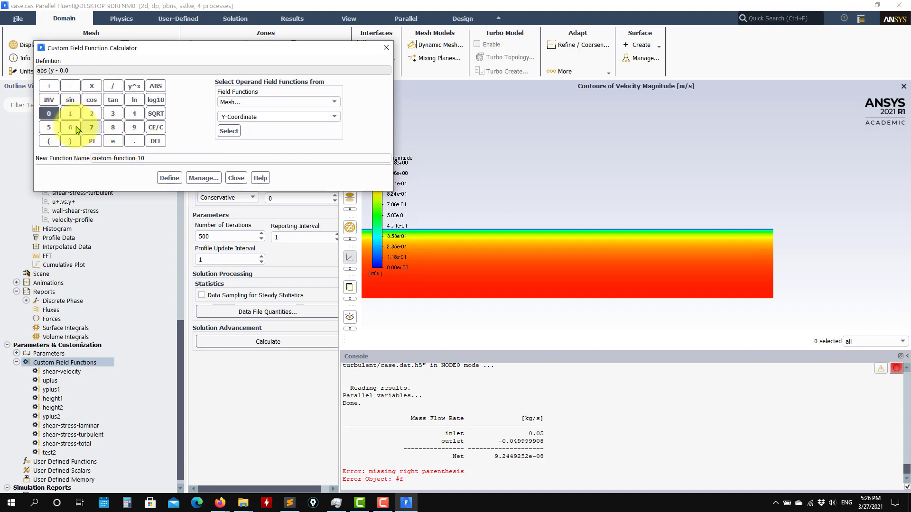
{"action": "left_click", "coordinate": [48, 127]}
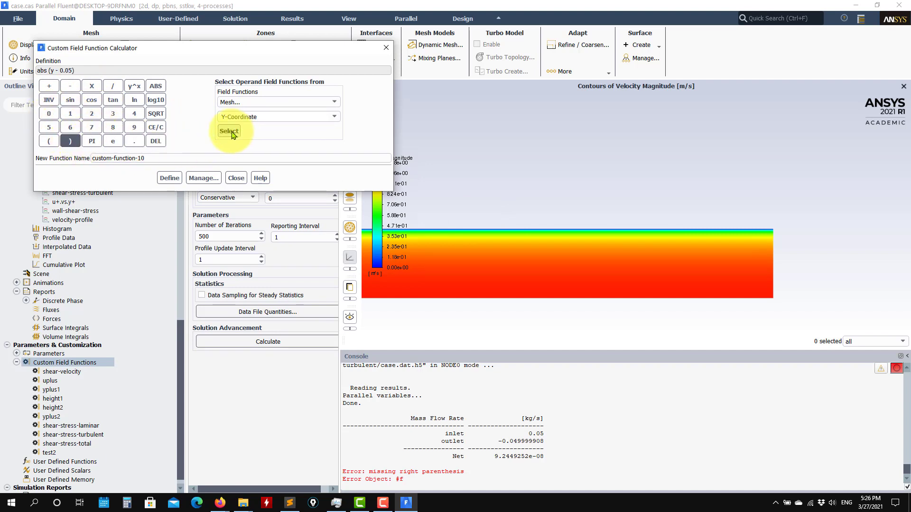
{"action": "triple_click", "coordinate": [142, 159]}
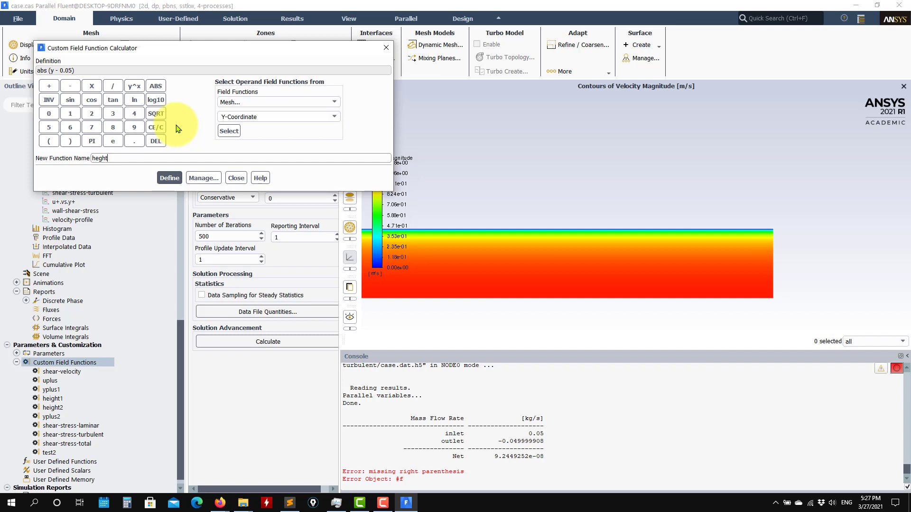
{"action": "left_click", "coordinate": [169, 177]}
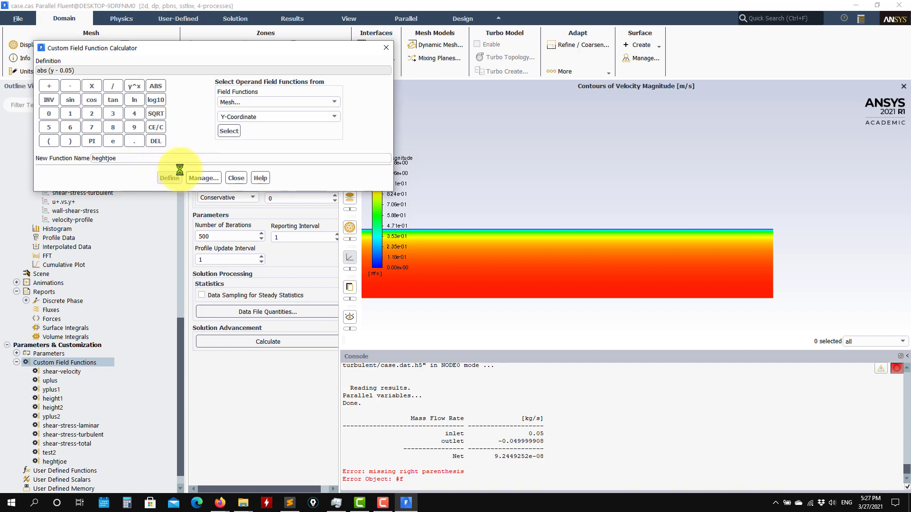
{"action": "left_click", "coordinate": [236, 178]}
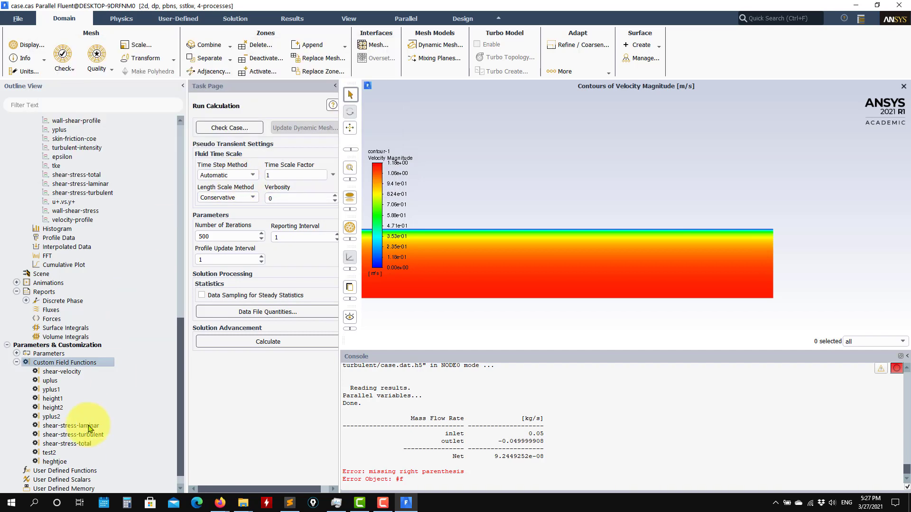
Display contour-1 as heghtjoe, then height2, from Custom Field Functions
{"action": "left_click", "coordinate": [53, 462]}
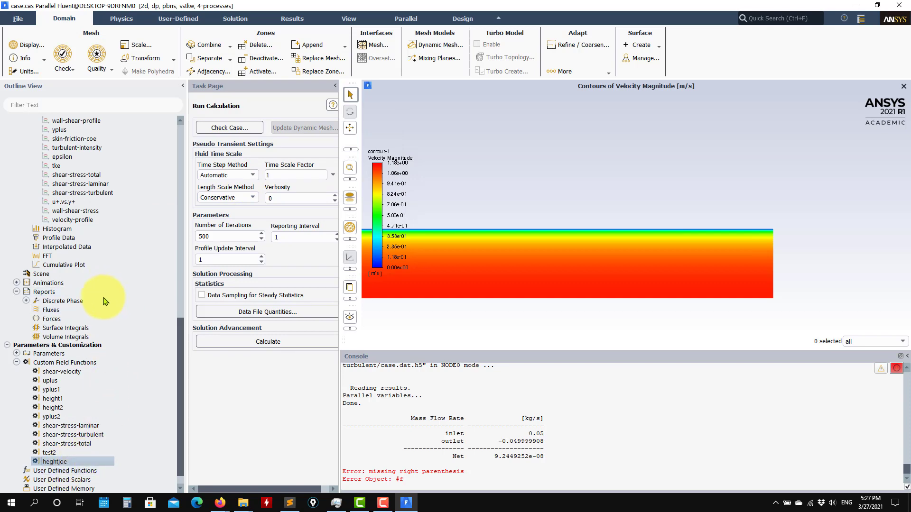
{"action": "scroll", "coordinate": [93, 314], "scroll_direction": "up", "scroll_amount": 7}
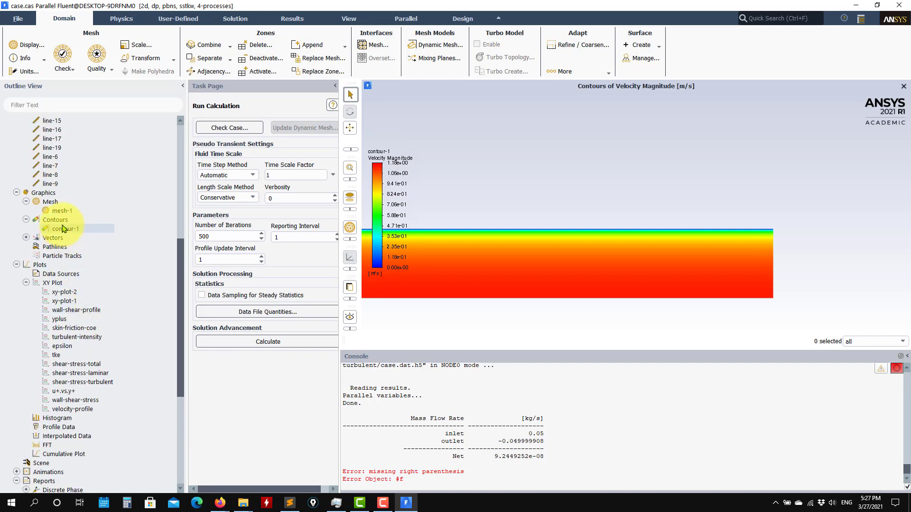
{"action": "double_click", "coordinate": [66, 229]}
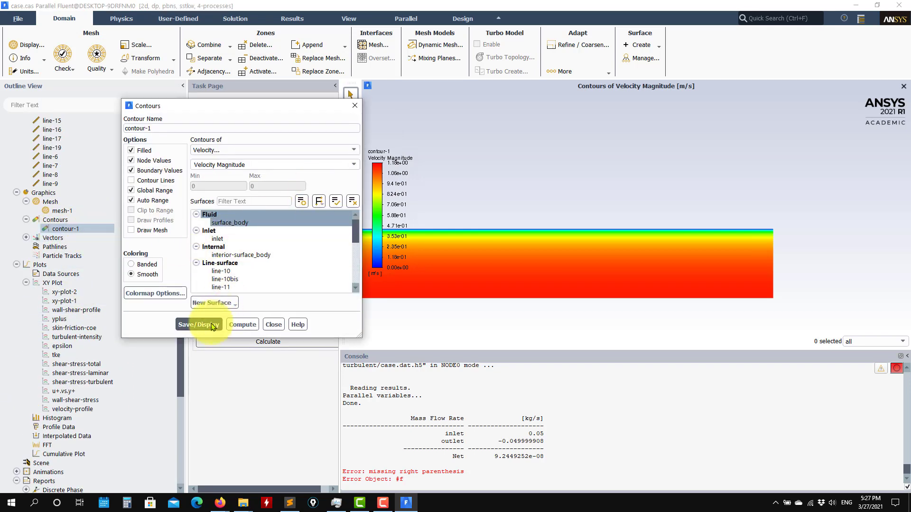
{"action": "left_click", "coordinate": [354, 150]}
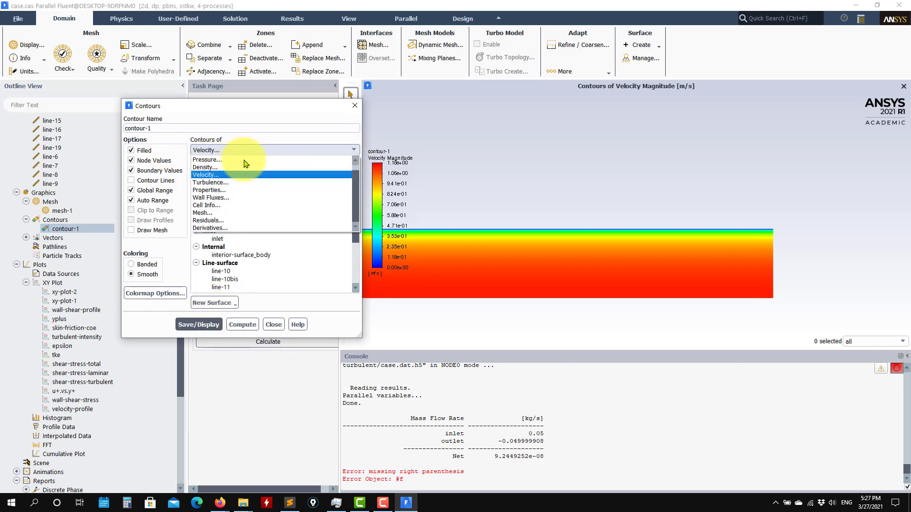
{"action": "left_click", "coordinate": [226, 160]}
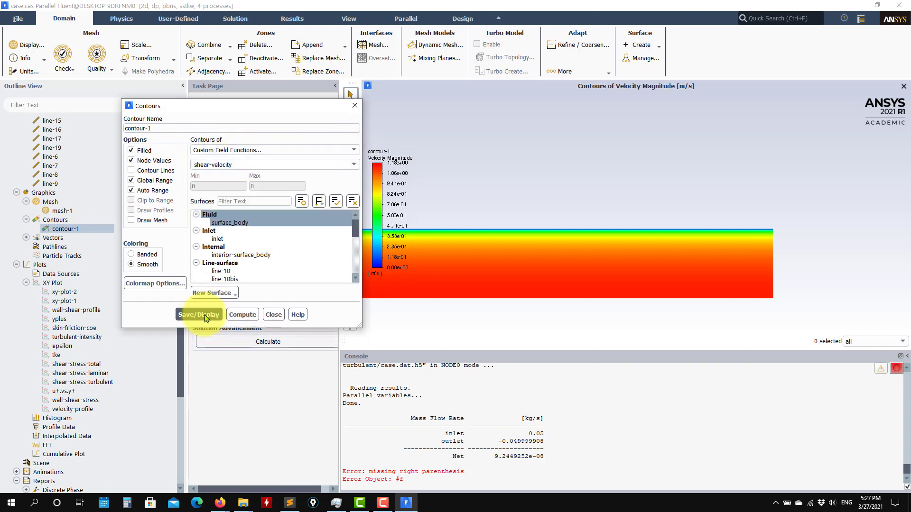
{"action": "left_click", "coordinate": [354, 164]}
{"action": "scroll", "coordinate": [234, 204], "scroll_direction": "down", "scroll_amount": 2}
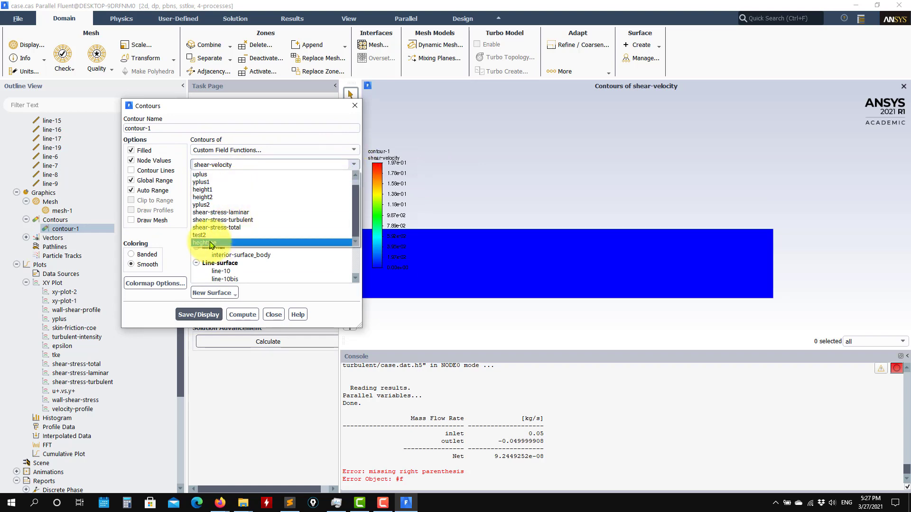
{"action": "left_click", "coordinate": [257, 258]}
{"action": "left_click", "coordinate": [199, 315]}
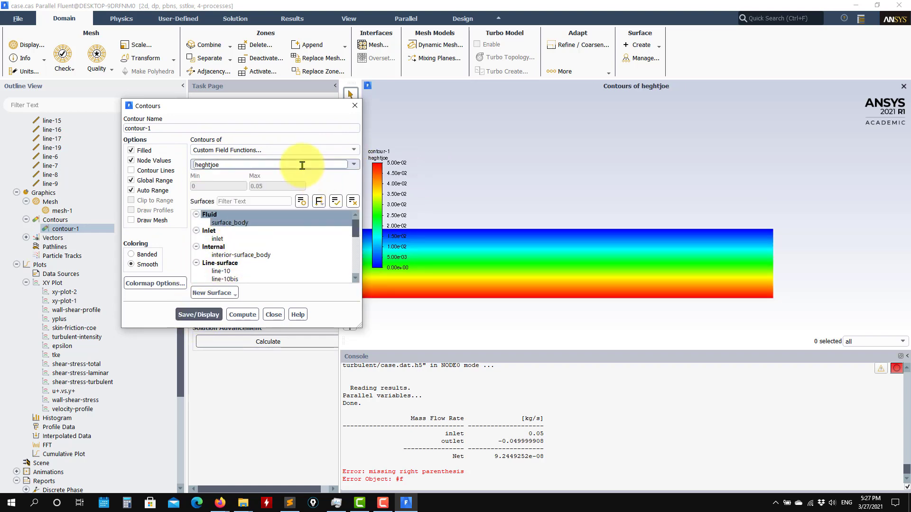
{"action": "left_click", "coordinate": [353, 166]}
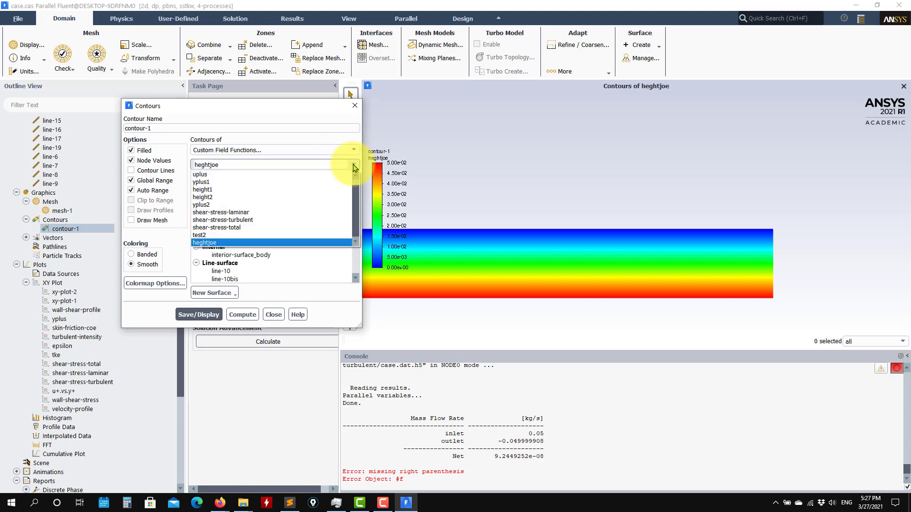
{"action": "left_click", "coordinate": [223, 194]}
{"action": "left_click", "coordinate": [200, 315]}
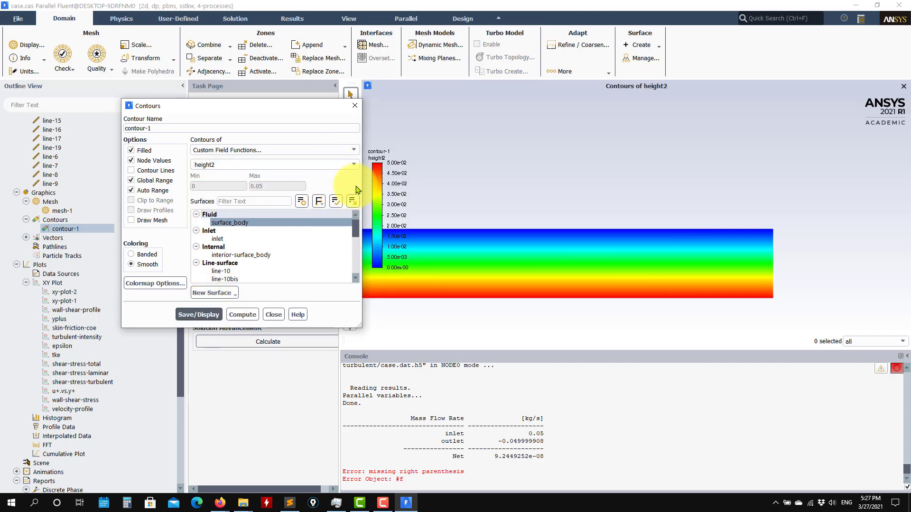
Switch contour-1 to test2, display it (0 to about 0.0341), and close
{"action": "left_click", "coordinate": [353, 164]}
{"action": "left_click", "coordinate": [212, 243]}
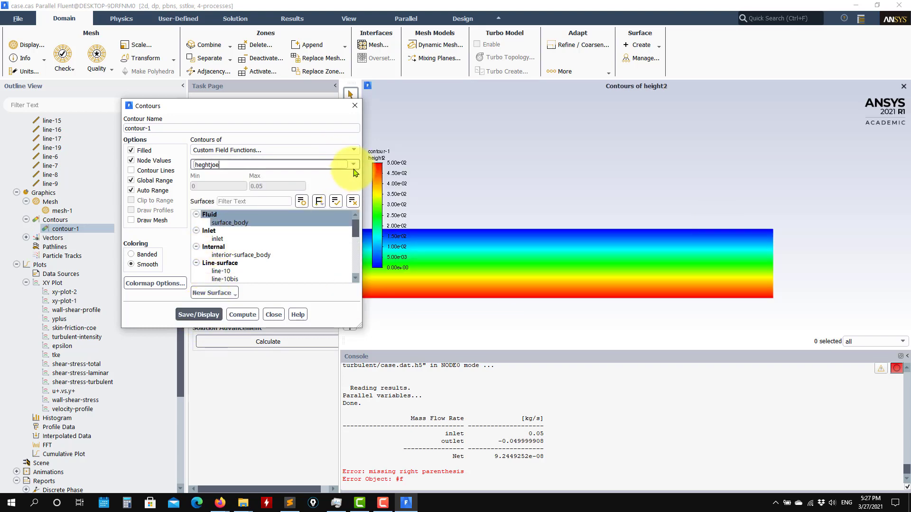
{"action": "left_click", "coordinate": [354, 166]}
{"action": "left_click", "coordinate": [212, 236]}
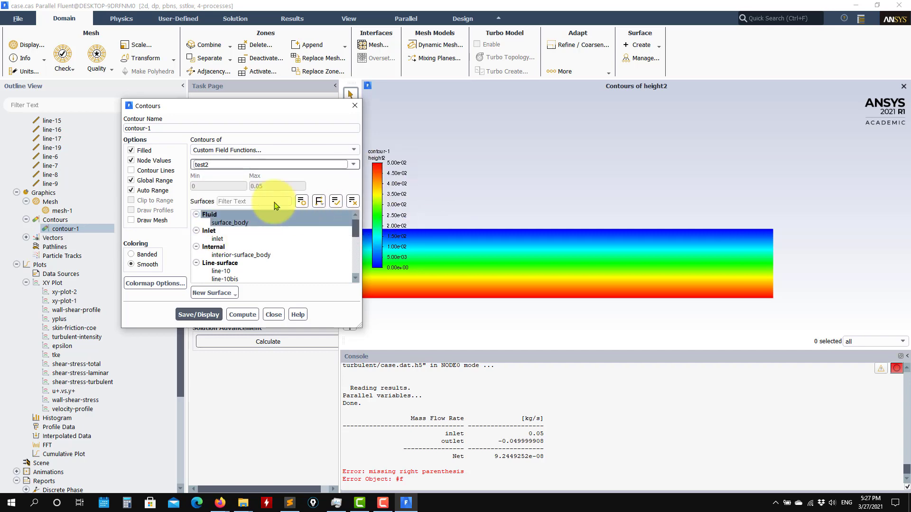
{"action": "left_click", "coordinate": [201, 313]}
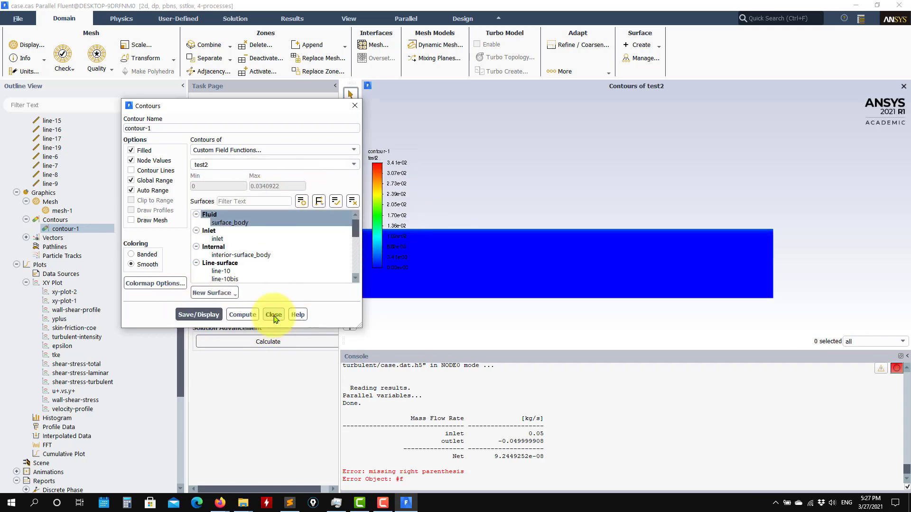
{"action": "left_click", "coordinate": [273, 315]}
{"action": "scroll", "coordinate": [95, 353], "scroll_direction": "down", "scroll_amount": 6}
{"action": "scroll", "coordinate": [93, 352], "scroll_direction": "down", "scroll_amount": 2}
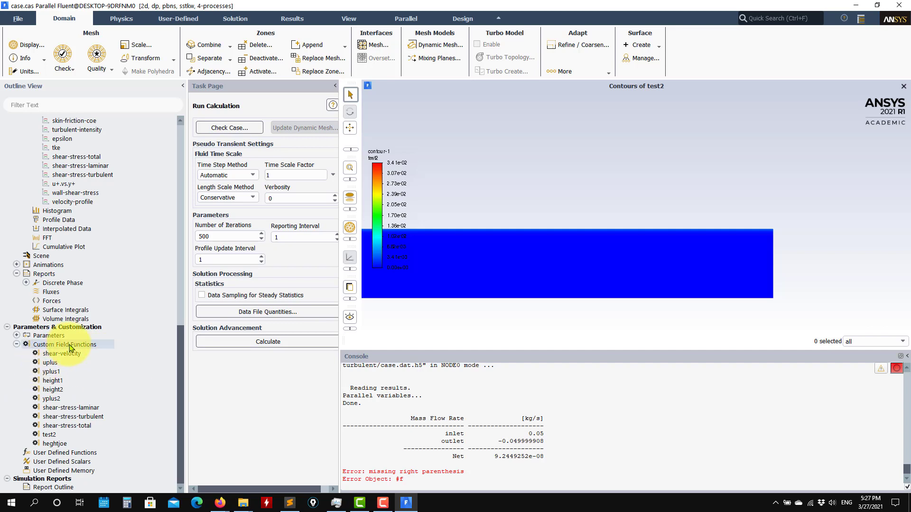
View yplus2 defined as (density * height2 * 0.0603963) / viscosity-lam
{"action": "left_click", "coordinate": [86, 362]}
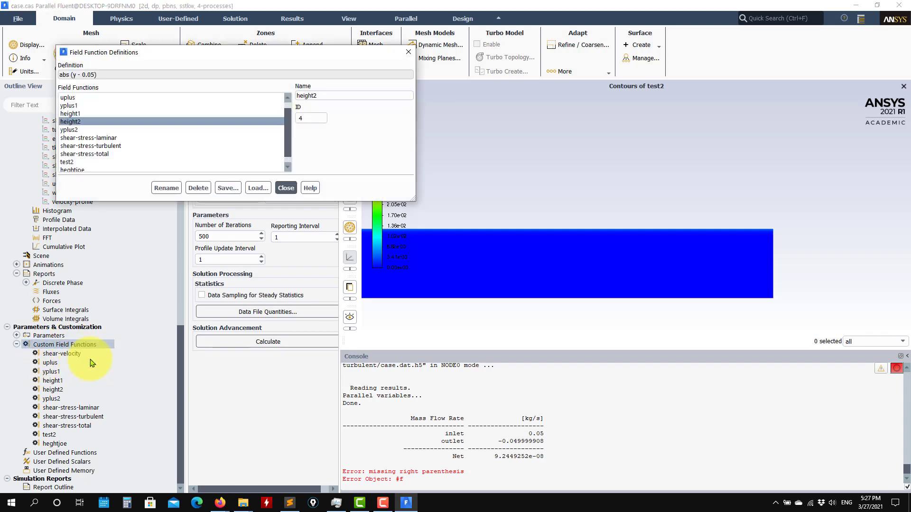
{"action": "left_click", "coordinate": [76, 130]}
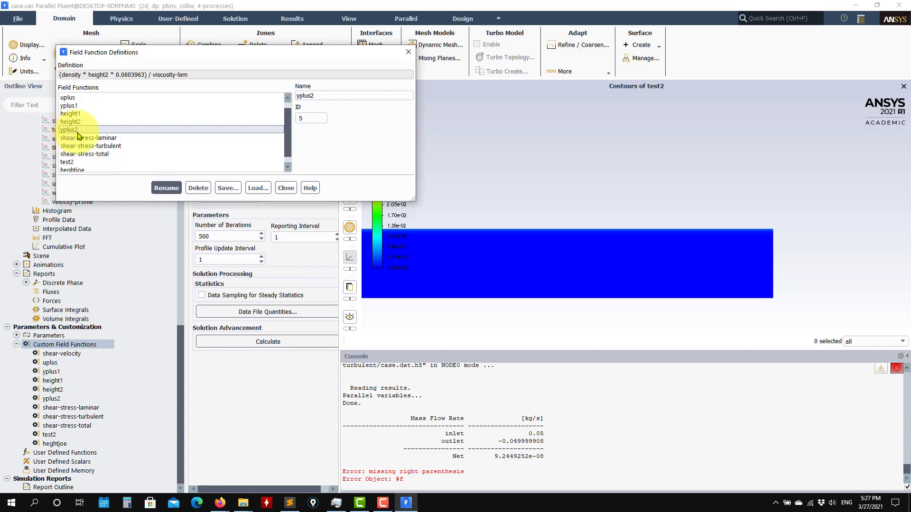
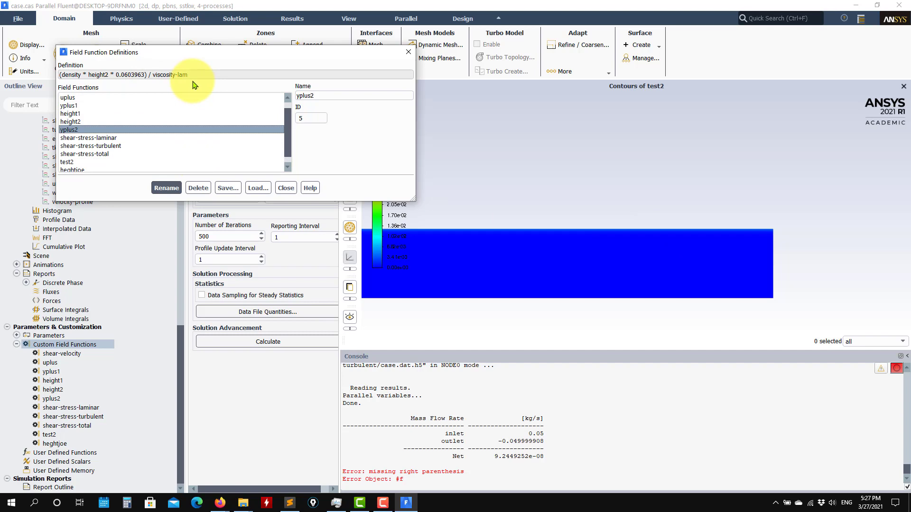
Close the Field Function Definitions dialog, keeping yplus2 as defined
{"action": "left_click", "coordinate": [286, 188]}
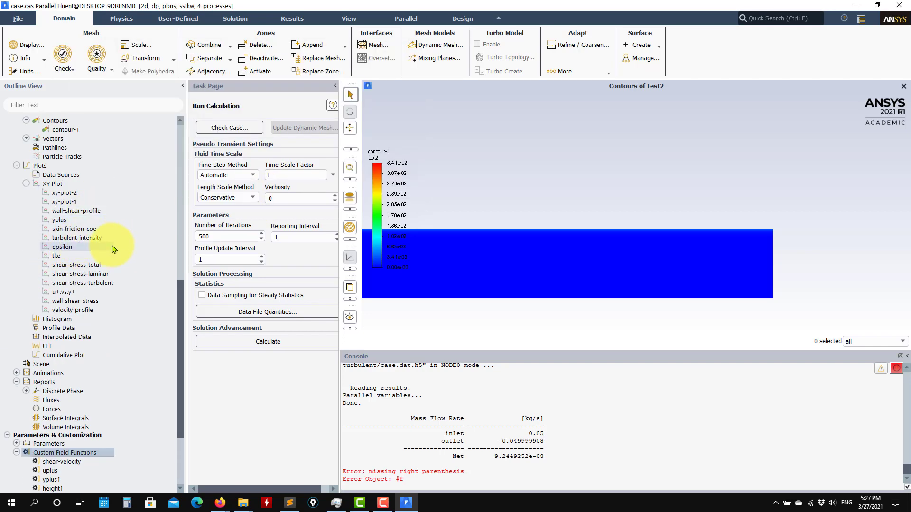
Set the wall-shear-stress XY plot to surface line-10 with Write to File, then bring up the validation data folder
{"action": "double_click", "coordinate": [86, 304]}
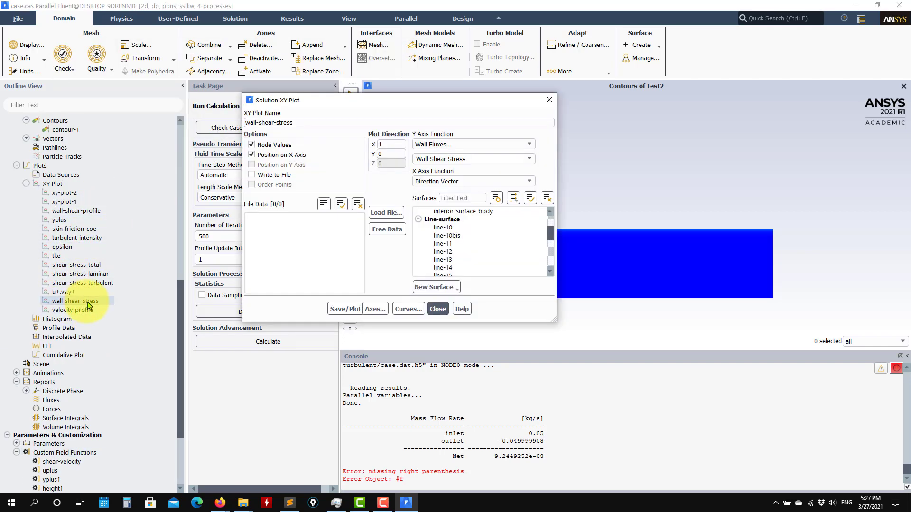
{"action": "left_click", "coordinate": [451, 228]}
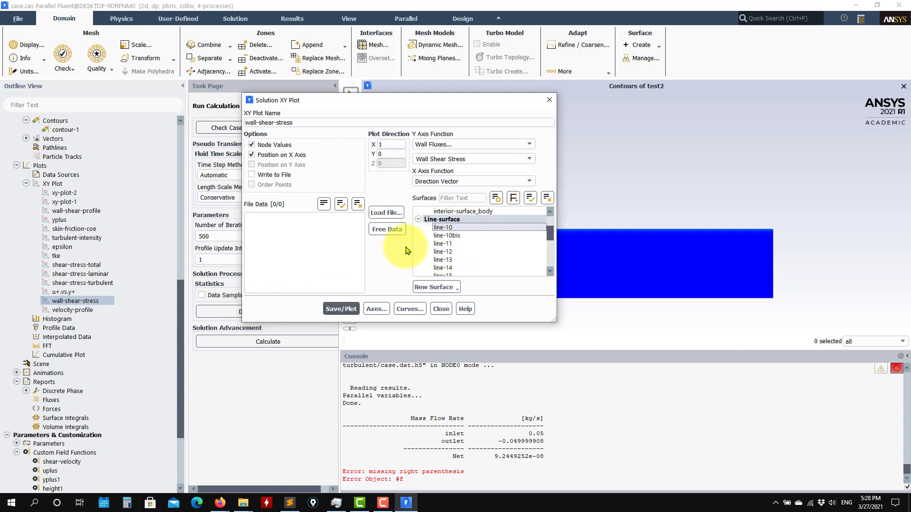
{"action": "left_click", "coordinate": [277, 176]}
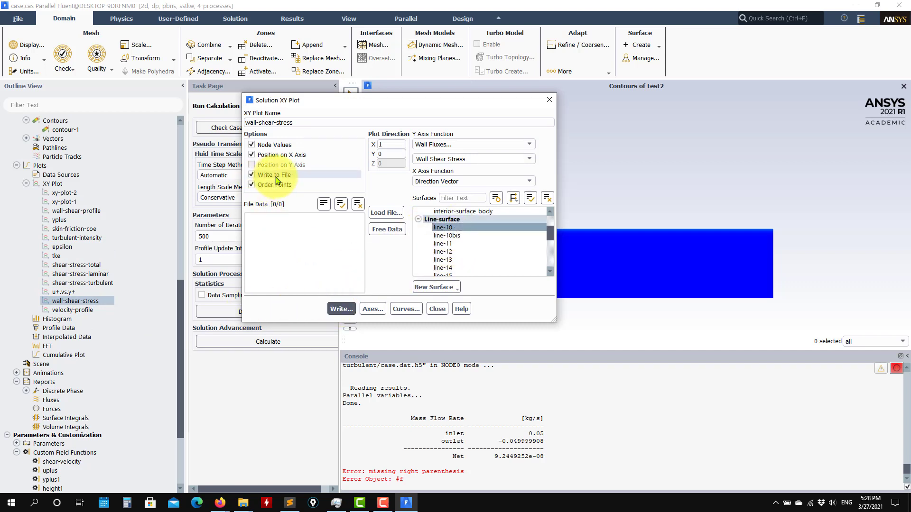
{"action": "left_click", "coordinate": [243, 503]}
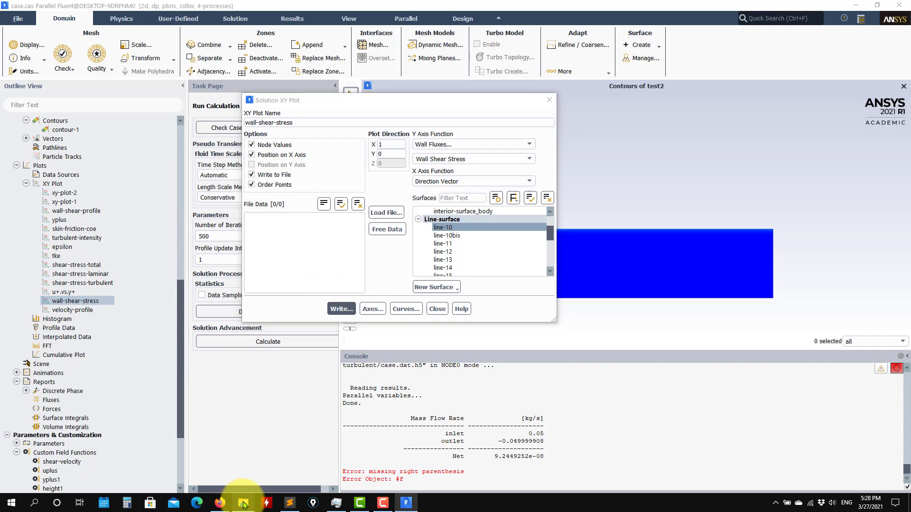
{"action": "left_click", "coordinate": [127, 461]}
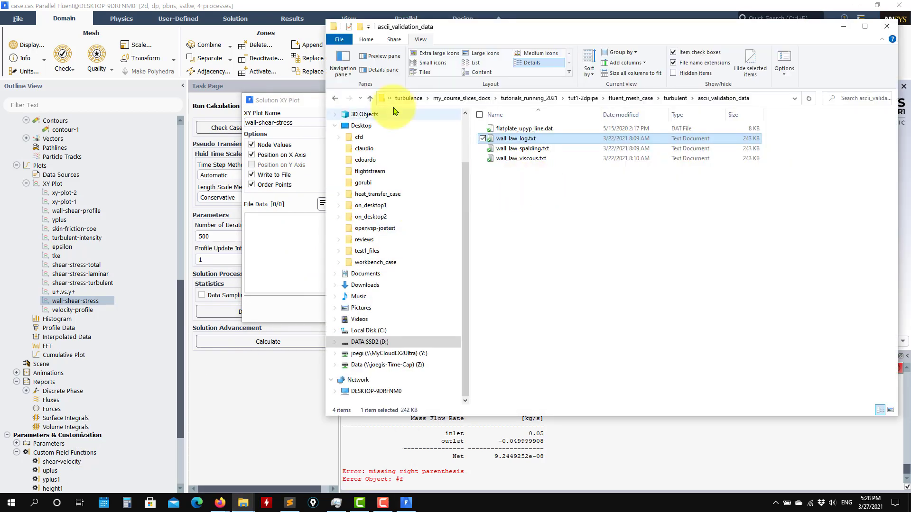
Go from turbulent into ascii_output and open the wsl10 file in Sublime Text
{"action": "left_click", "coordinate": [371, 99]}
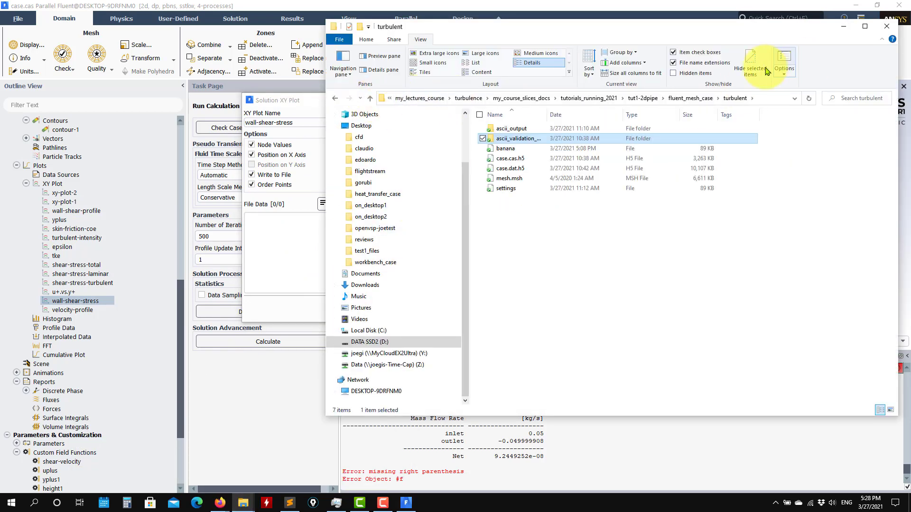
{"action": "left_click", "coordinate": [520, 131]}
{"action": "double_click", "coordinate": [520, 131]}
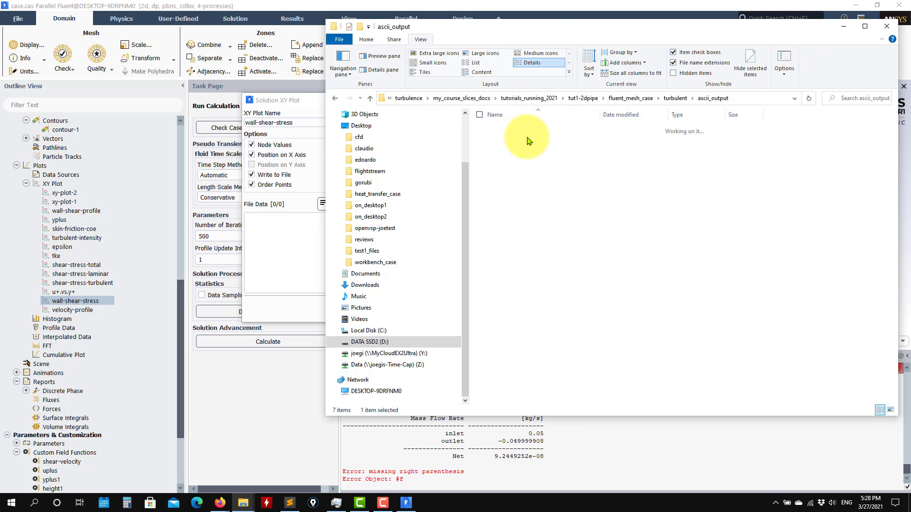
{"action": "left_click", "coordinate": [502, 142]}
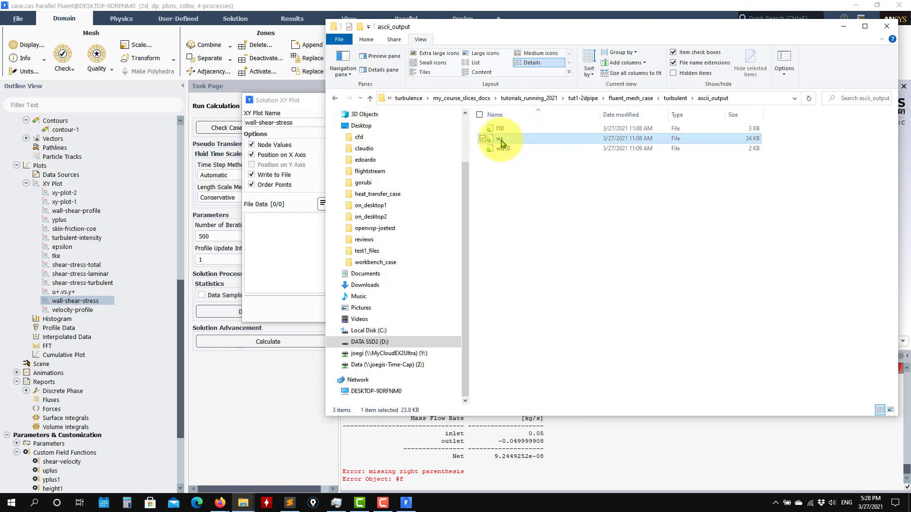
{"action": "right_click", "coordinate": [501, 141]}
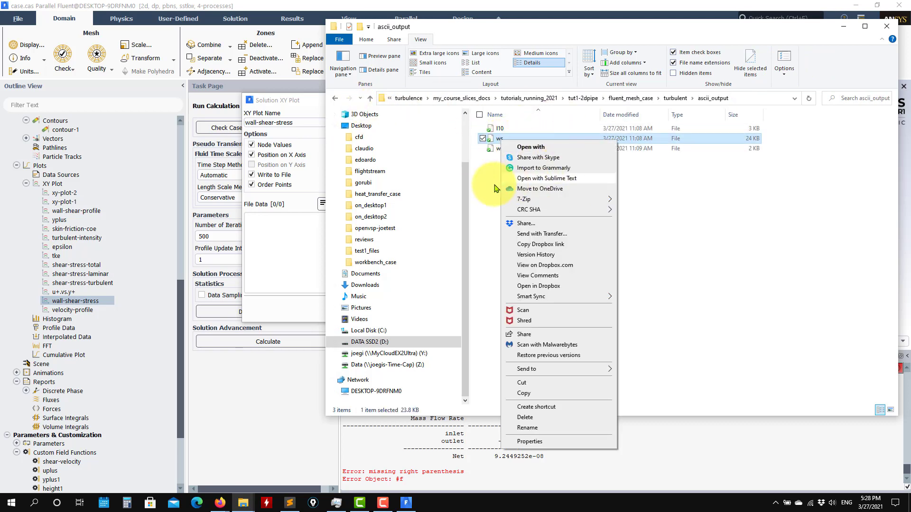
{"action": "left_click", "coordinate": [492, 178]}
{"action": "left_click", "coordinate": [509, 149]}
{"action": "right_click", "coordinate": [509, 150]}
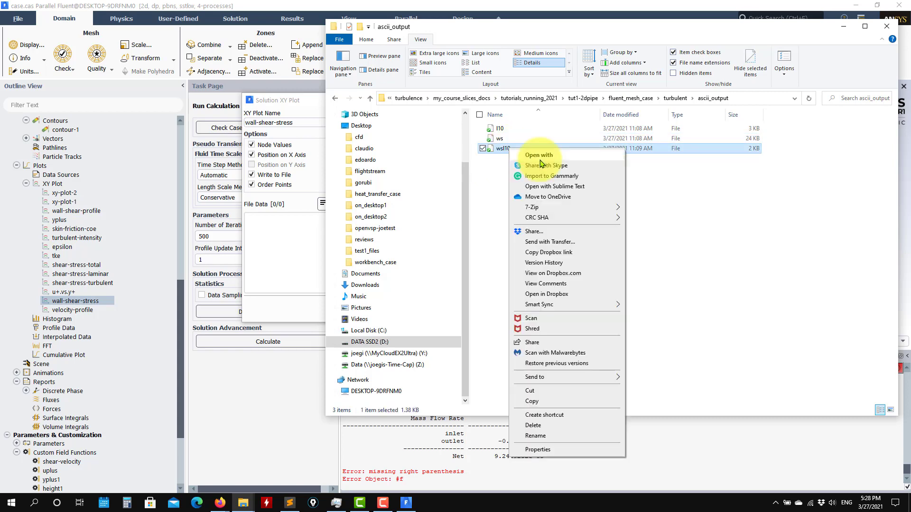
{"action": "left_click", "coordinate": [551, 186]}
Select the wall shear stress value 0.00364771 on line 105 of wsl10
{"action": "scroll", "coordinate": [173, 162], "scroll_direction": "down", "scroll_amount": 20}
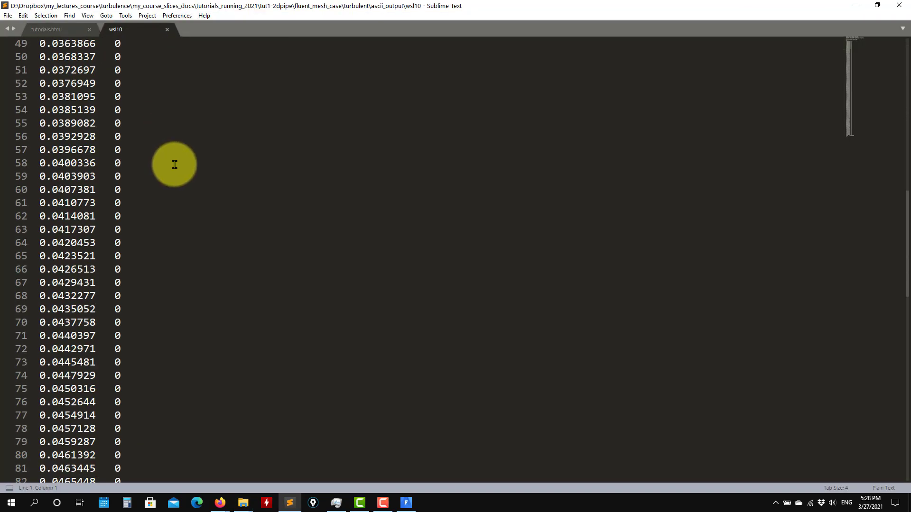
{"action": "left_click_drag", "start_coordinate": [160, 110], "coordinate": [91, 110]}
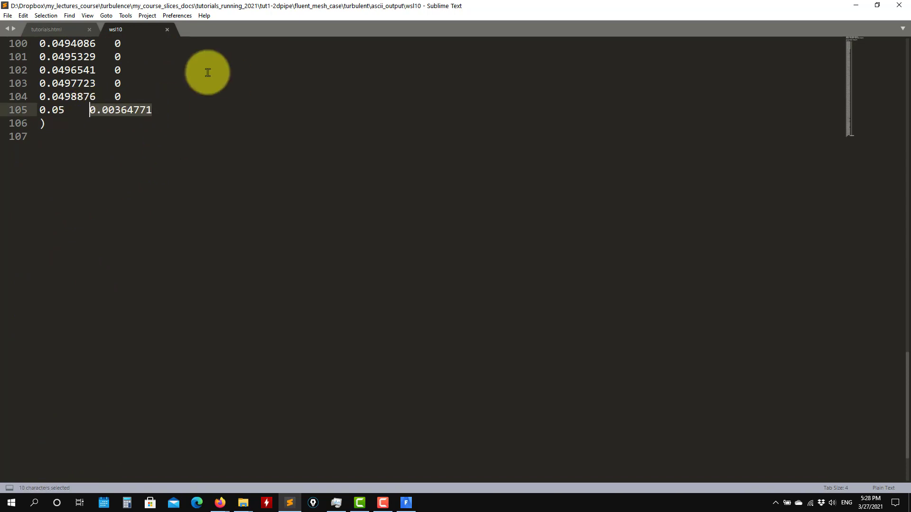
{"action": "scroll", "coordinate": [175, 141], "scroll_direction": "up", "scroll_amount": 5}
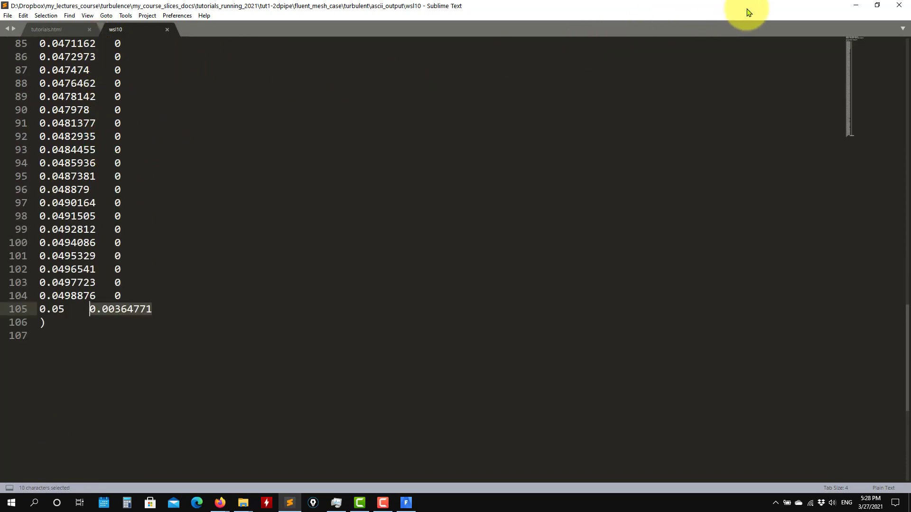
{"action": "left_click", "coordinate": [856, 5]}
Open the ws file in Sublime Text and select its matching value line
{"action": "left_click", "coordinate": [500, 140]}
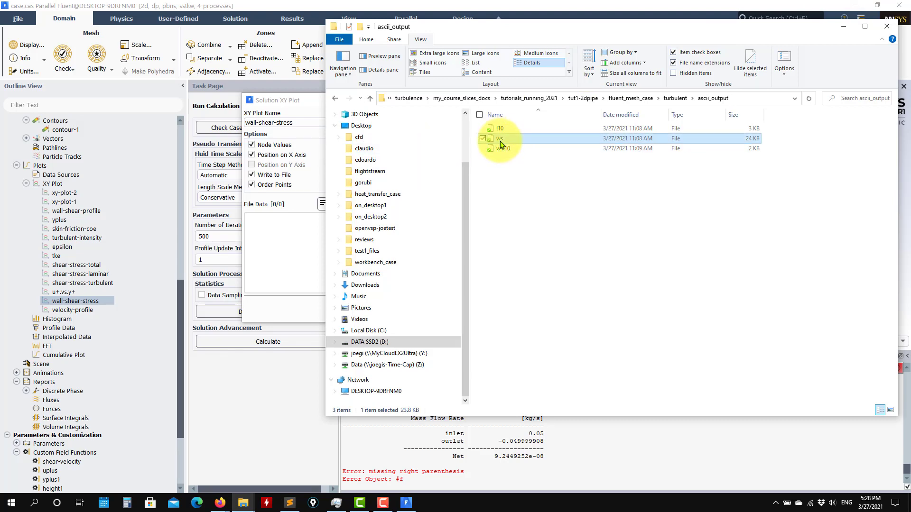
{"action": "right_click", "coordinate": [501, 143]}
{"action": "left_click", "coordinate": [544, 180]}
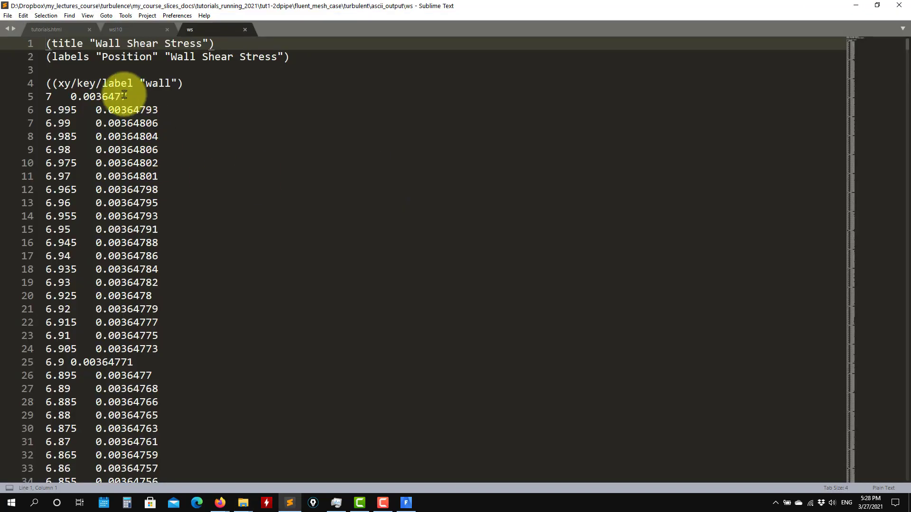
{"action": "scroll", "coordinate": [72, 125], "scroll_direction": "down", "scroll_amount": 5}
{"action": "scroll", "coordinate": [72, 126], "scroll_direction": "up", "scroll_amount": 3}
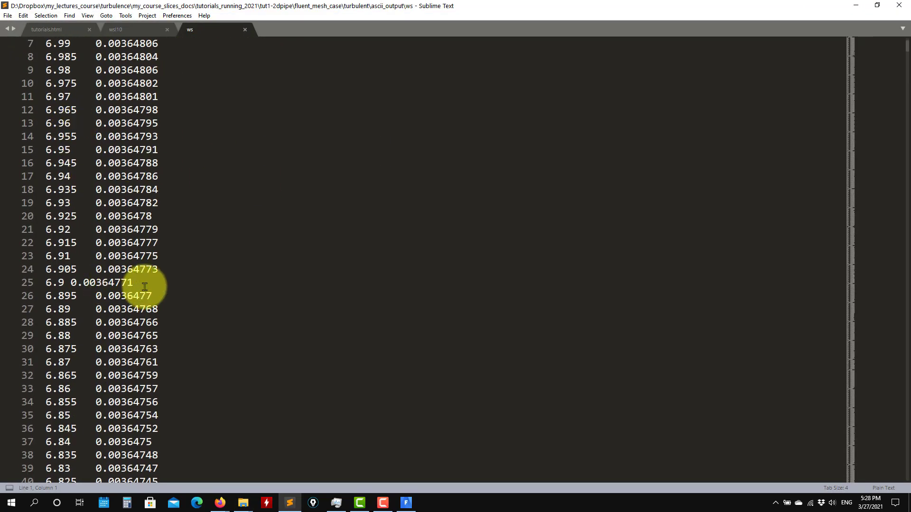
{"action": "left_click_drag", "start_coordinate": [138, 283], "coordinate": [10, 288]}
Close the wsl10 and ws files and minimize Sublime Text and File Explorer to return to Fluent
{"action": "left_click", "coordinate": [133, 27]}
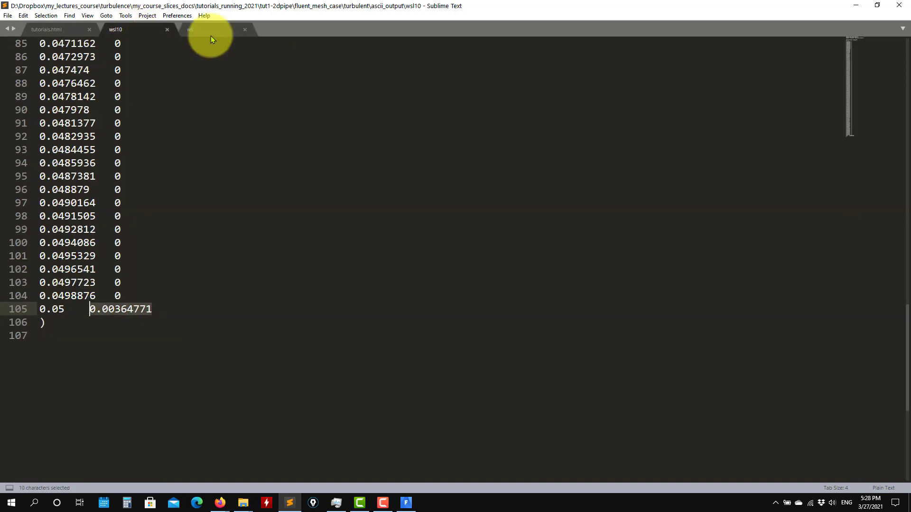
{"action": "left_click", "coordinate": [167, 29]}
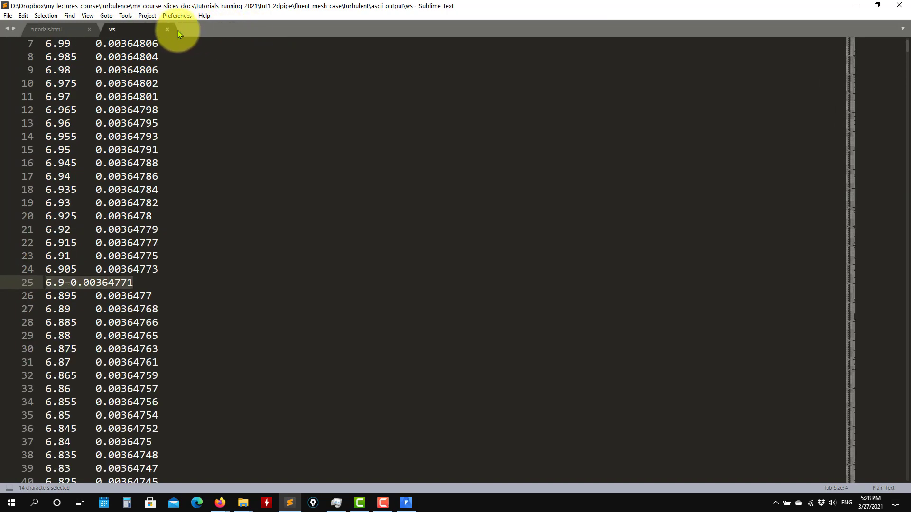
{"action": "left_click", "coordinate": [167, 30]}
{"action": "left_click", "coordinate": [857, 8]}
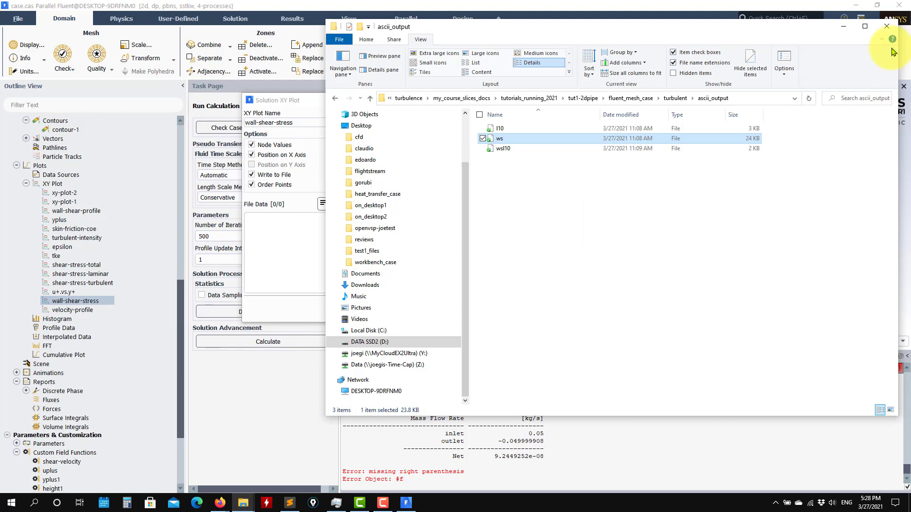
{"action": "left_click", "coordinate": [844, 25]}
Close, reopen, and close again the wall-shear-stress XY plot settings
{"action": "left_click", "coordinate": [549, 100]}
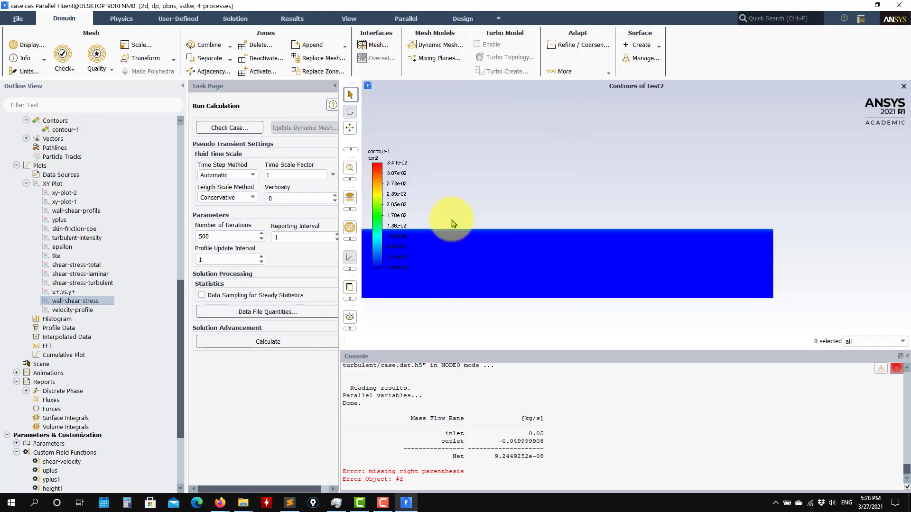
{"action": "double_click", "coordinate": [66, 301]}
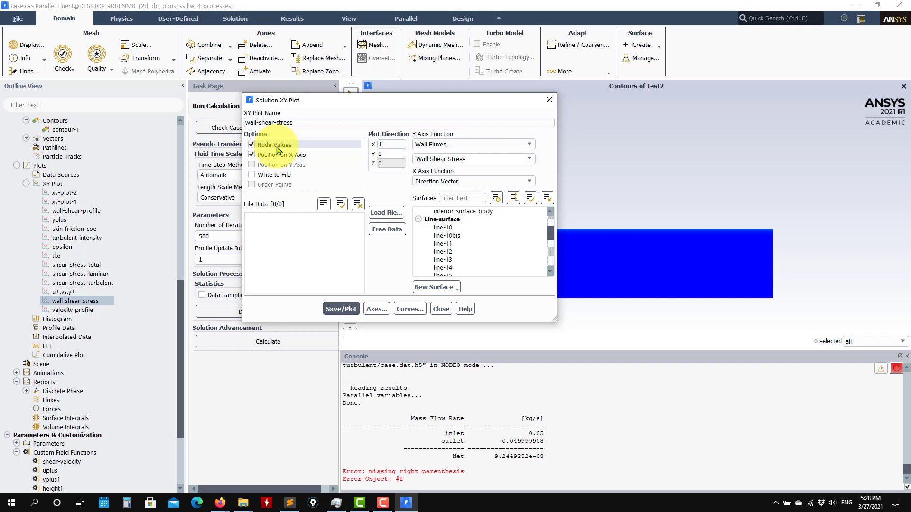
{"action": "left_click", "coordinate": [441, 309]}
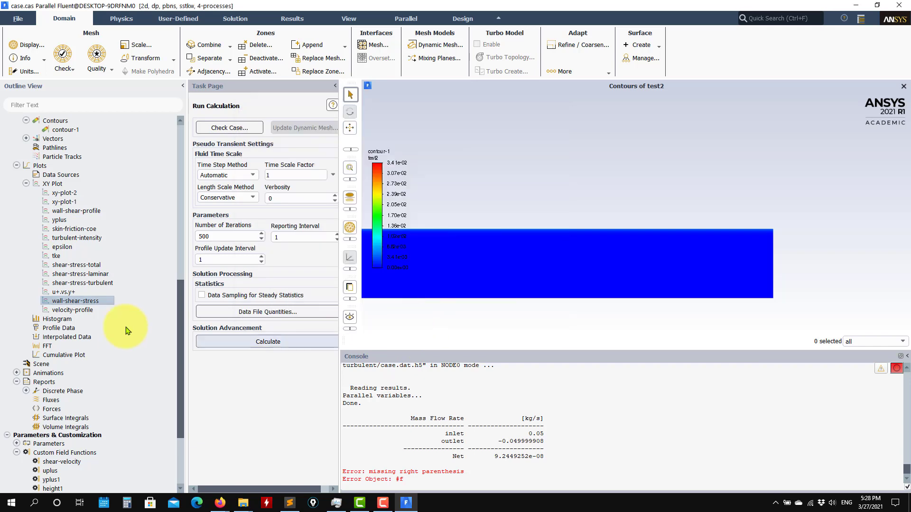
{"action": "scroll", "coordinate": [60, 187], "scroll_direction": "down", "scroll_amount": 4}
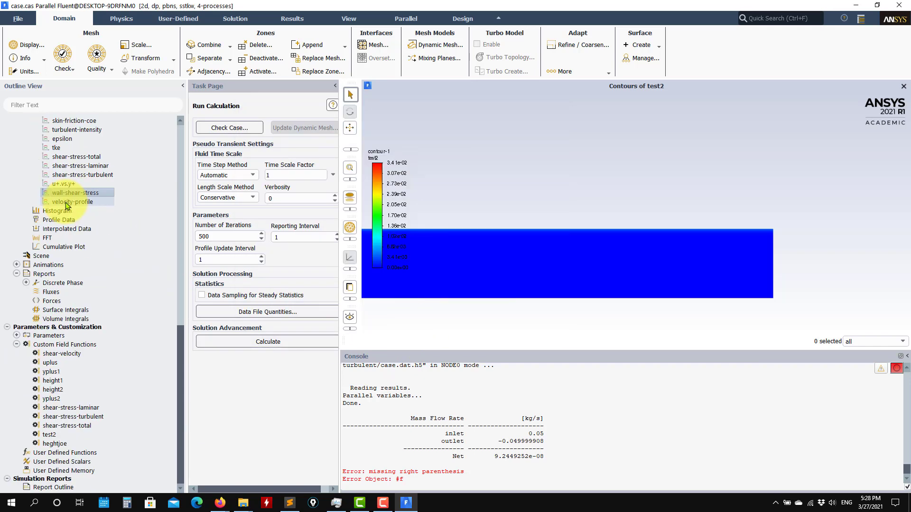
{"action": "right_click", "coordinate": [70, 349]}
Start a new custom field function with density multiplied by heghtjoe
{"action": "left_click", "coordinate": [81, 355]}
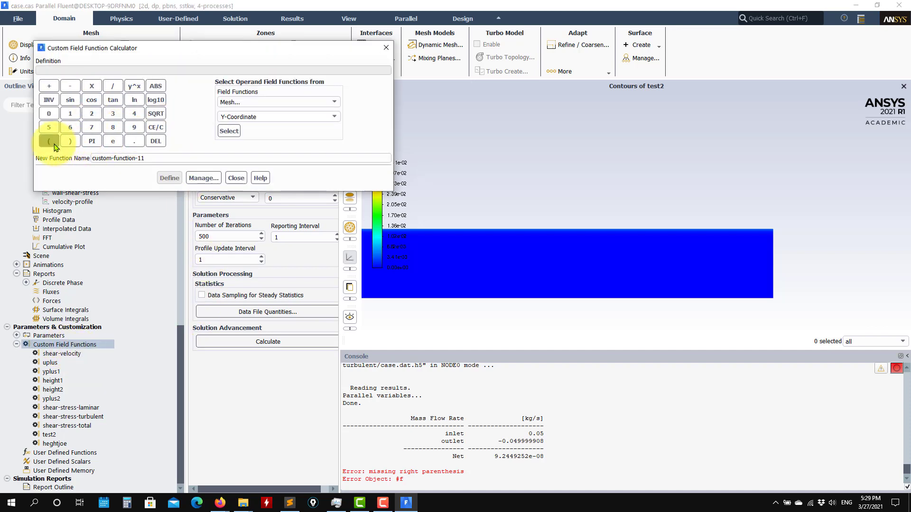
{"action": "left_click", "coordinate": [329, 105]}
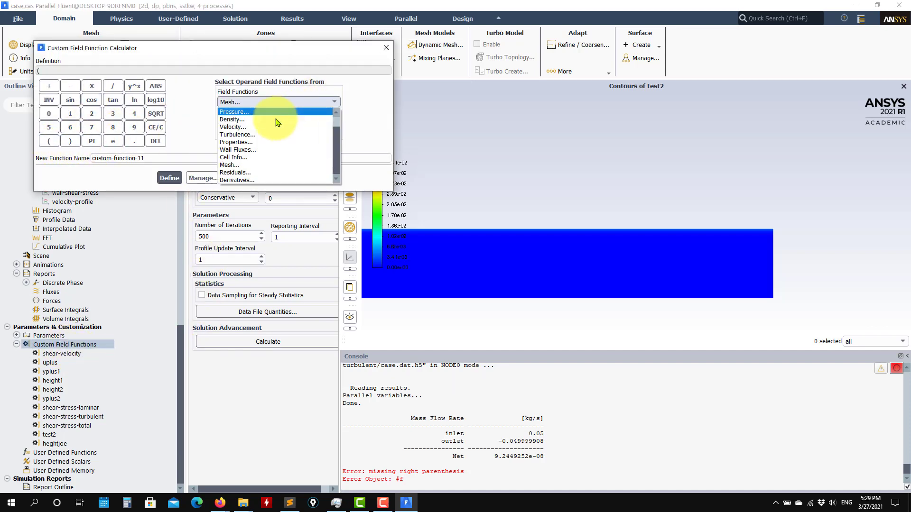
{"action": "left_click", "coordinate": [268, 122]}
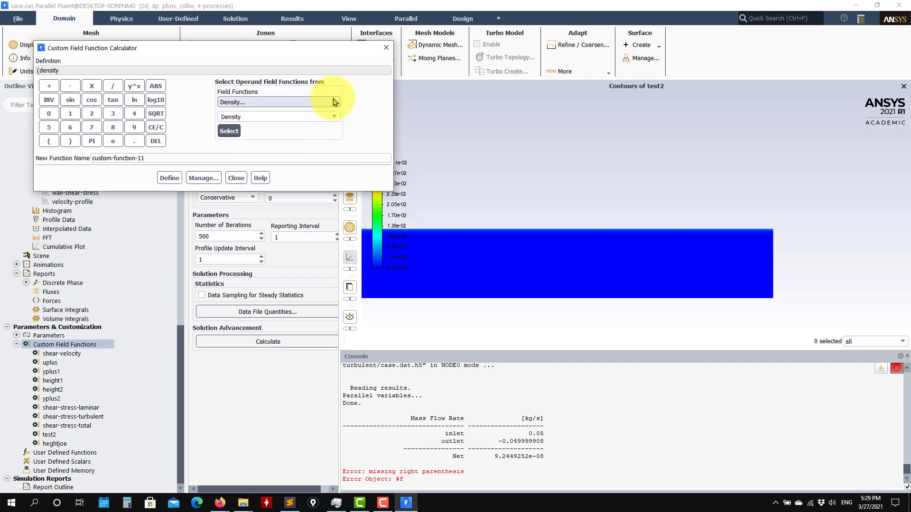
{"action": "left_click", "coordinate": [229, 131]}
{"action": "left_click", "coordinate": [92, 86]}
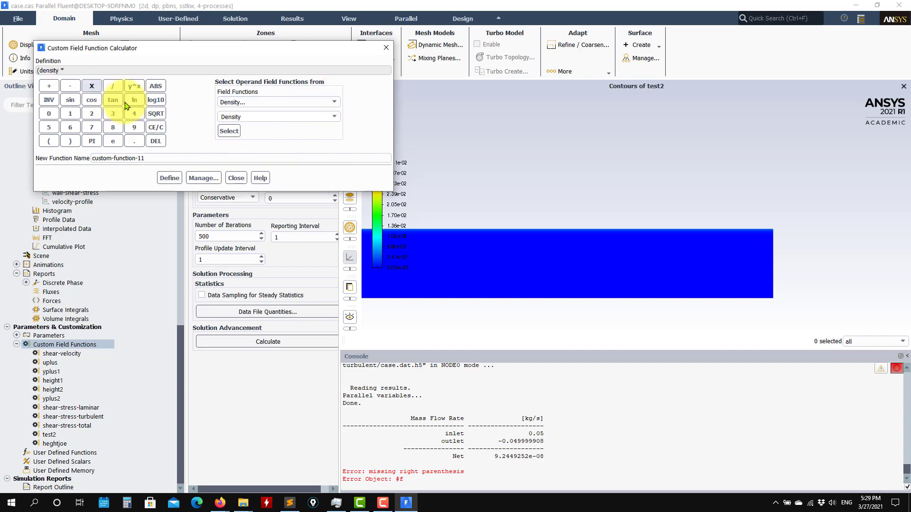
{"action": "left_click", "coordinate": [335, 103]}
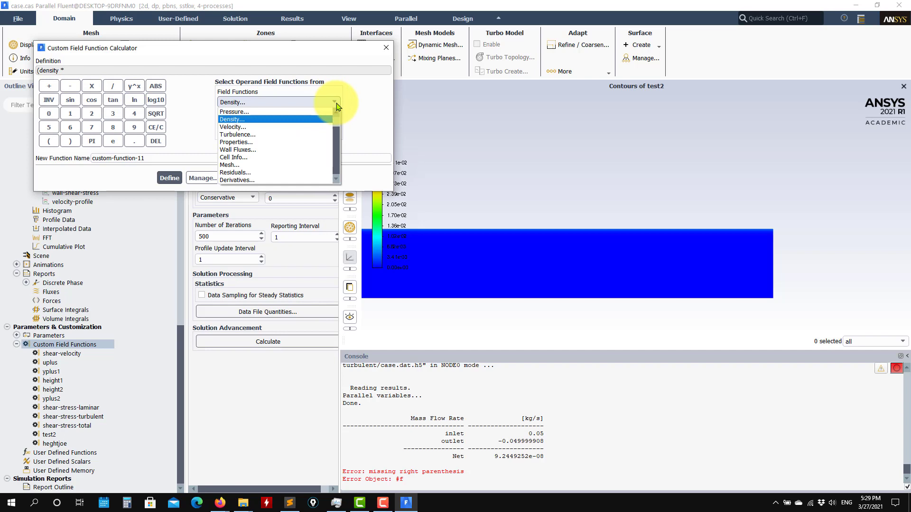
{"action": "scroll", "coordinate": [285, 118], "scroll_direction": "up", "scroll_amount": 1}
{"action": "left_click", "coordinate": [273, 120]}
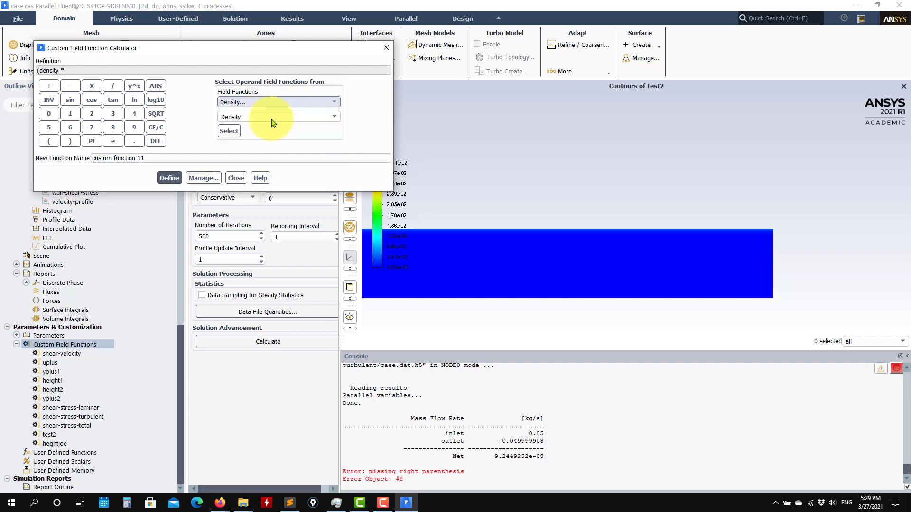
{"action": "left_click", "coordinate": [332, 117]}
{"action": "scroll", "coordinate": [275, 147], "scroll_direction": "down", "scroll_amount": 1}
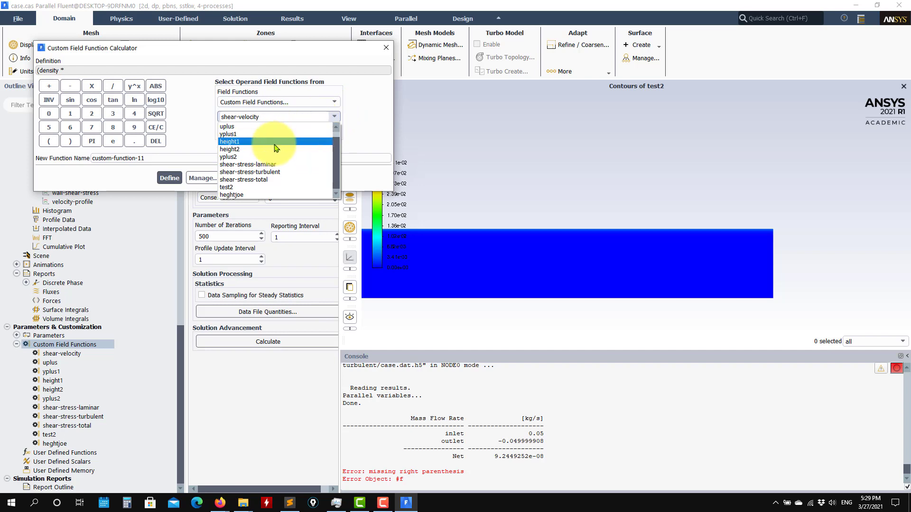
{"action": "left_click", "coordinate": [233, 195]}
{"action": "left_click", "coordinate": [229, 131]}
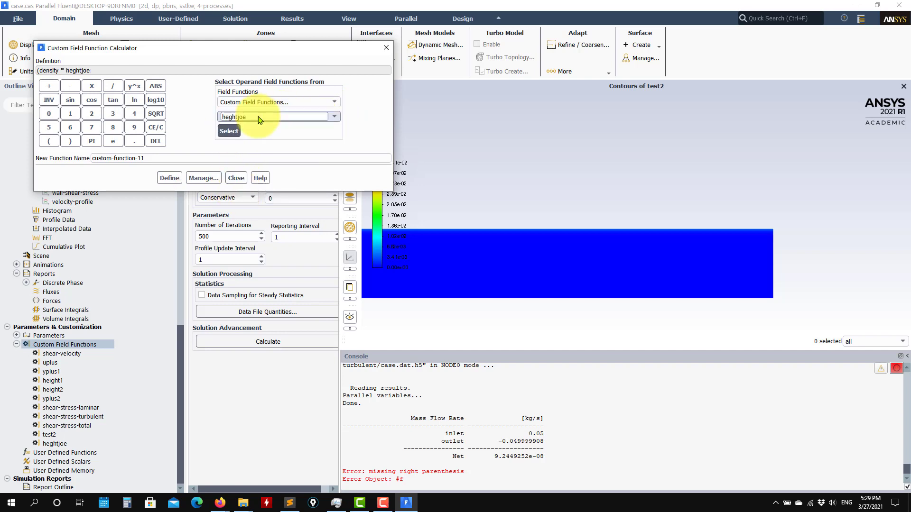
Multiply by the constant 1.23 and close the bracket around the product
{"action": "left_click", "coordinate": [95, 89]}
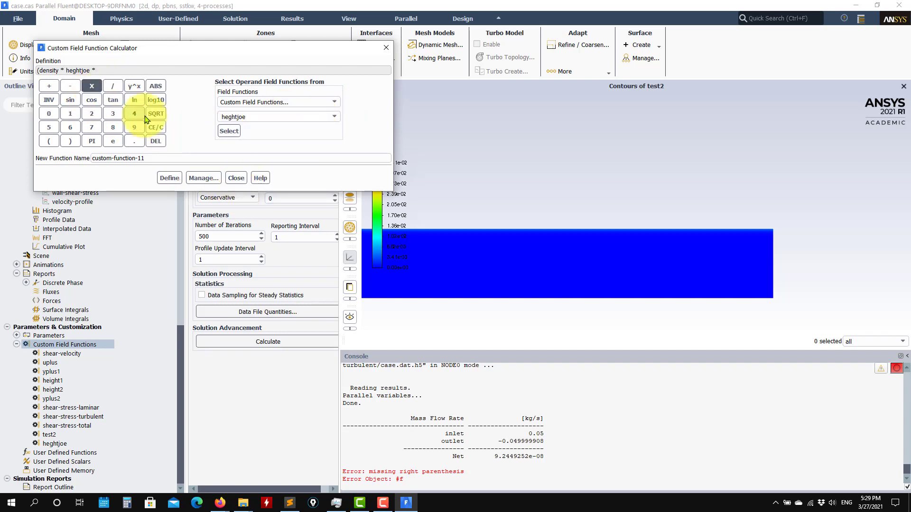
{"action": "left_click", "coordinate": [71, 113]}
{"action": "left_click", "coordinate": [134, 141]}
{"action": "left_click", "coordinate": [92, 113]}
{"action": "left_click", "coordinate": [113, 113]}
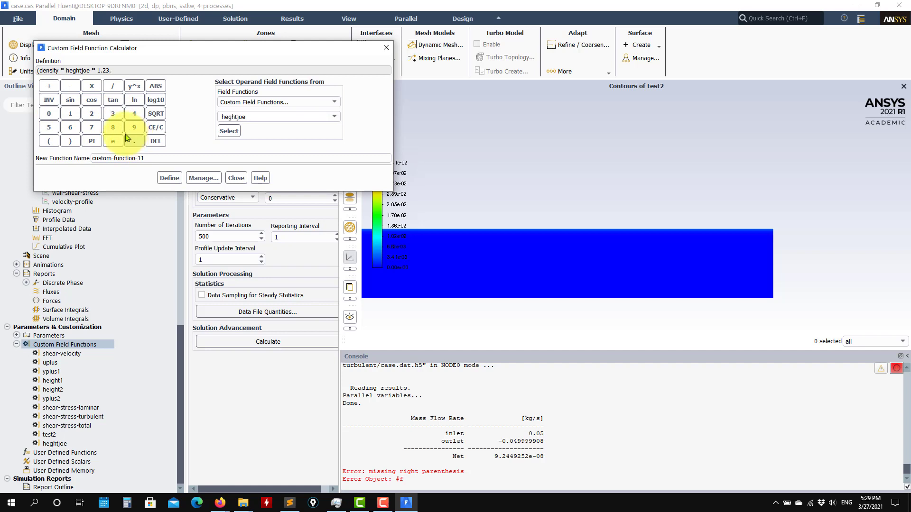
{"action": "left_click", "coordinate": [155, 141]}
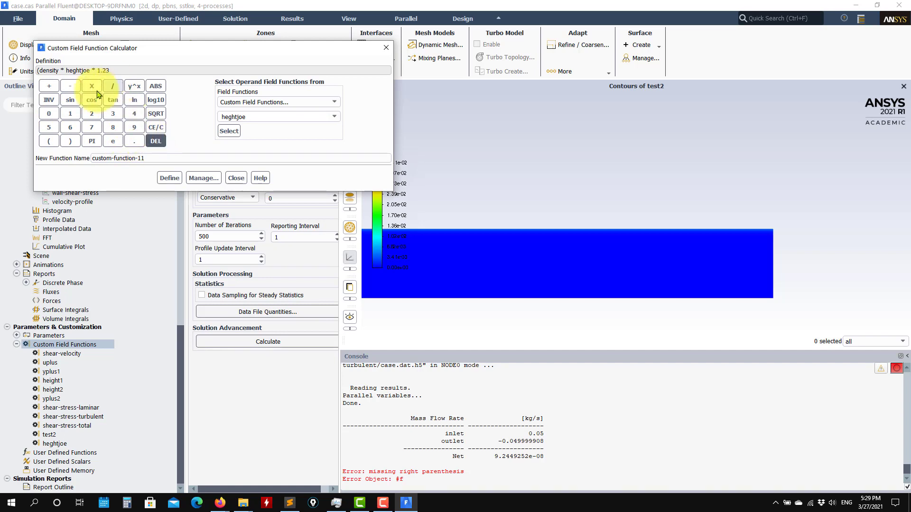
{"action": "left_click", "coordinate": [70, 141]}
Divide by viscosity-lam, define it as custom-function-11, and close the calculator
{"action": "left_click", "coordinate": [113, 86]}
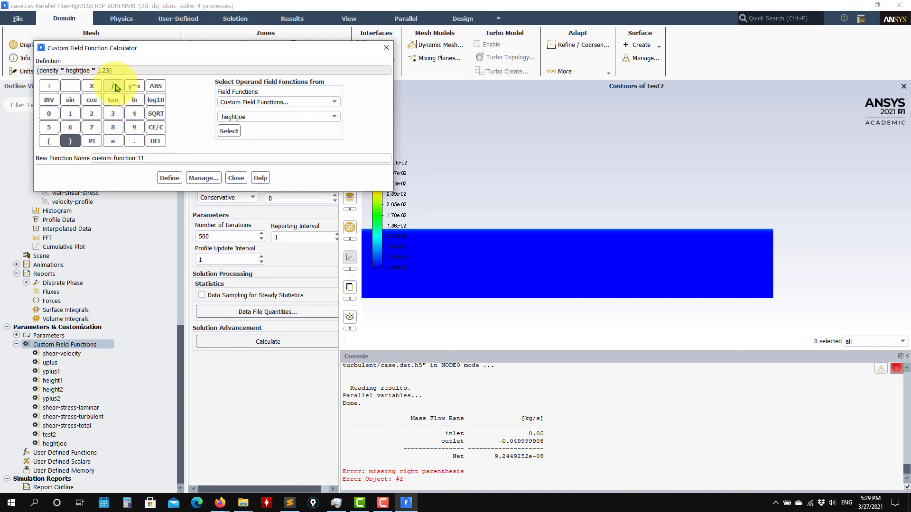
{"action": "left_click", "coordinate": [334, 101]}
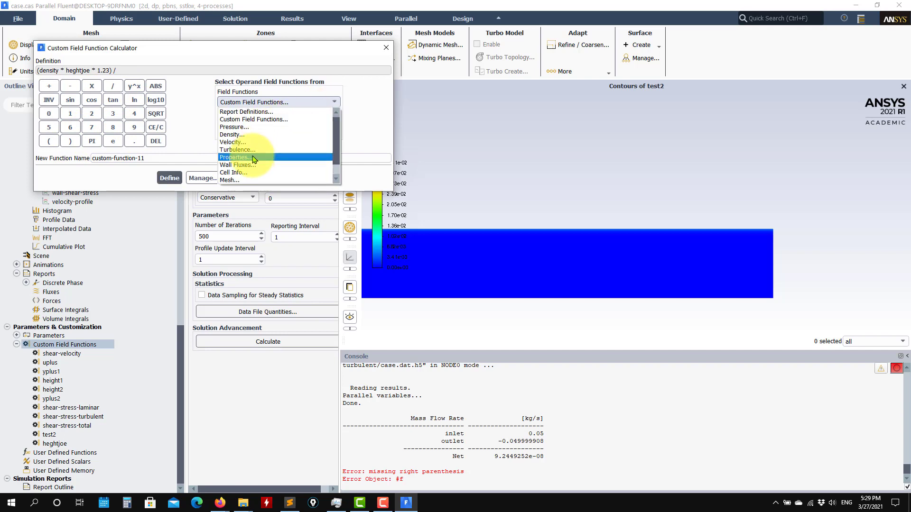
{"action": "left_click", "coordinate": [262, 152]}
{"action": "left_click", "coordinate": [229, 131]}
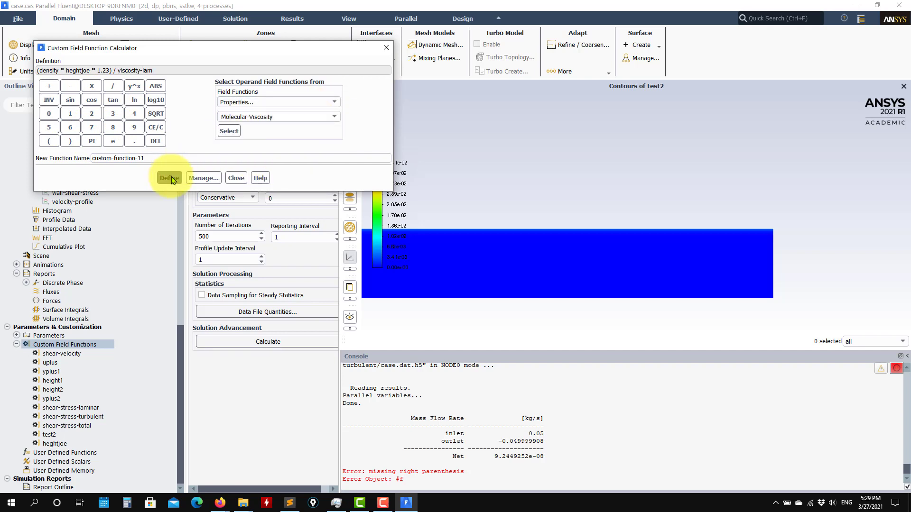
{"action": "left_click", "coordinate": [170, 178]}
{"action": "left_click", "coordinate": [237, 178]}
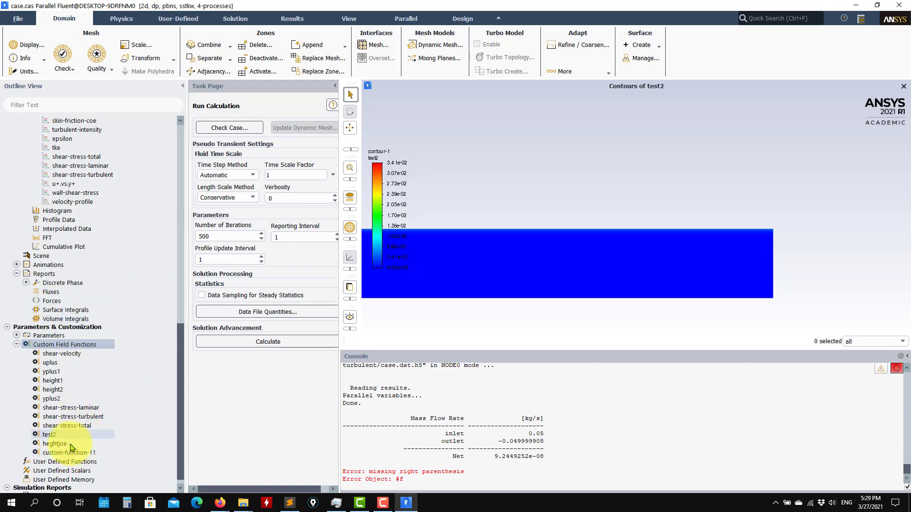
Create a new XY plot with custom-function-11 on the x axis instead of position
{"action": "scroll", "coordinate": [92, 217], "scroll_direction": "up", "scroll_amount": 4}
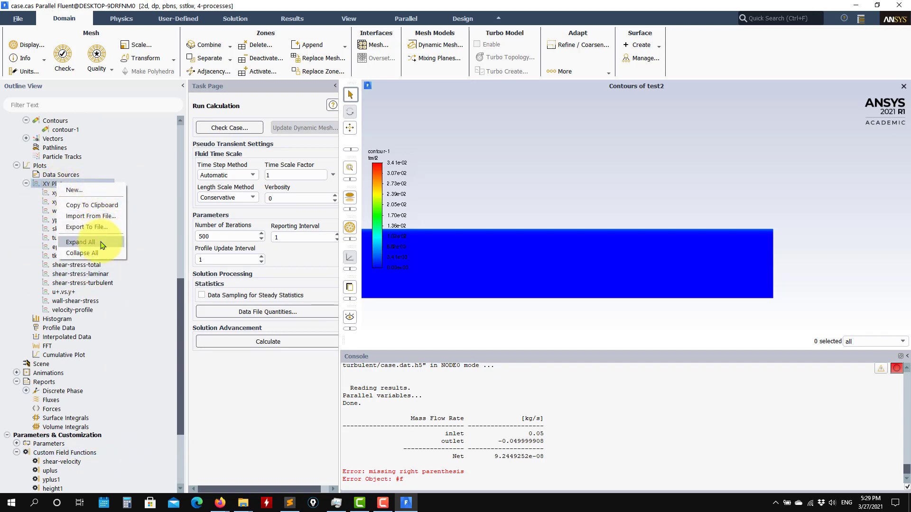
{"action": "left_click", "coordinate": [90, 194]}
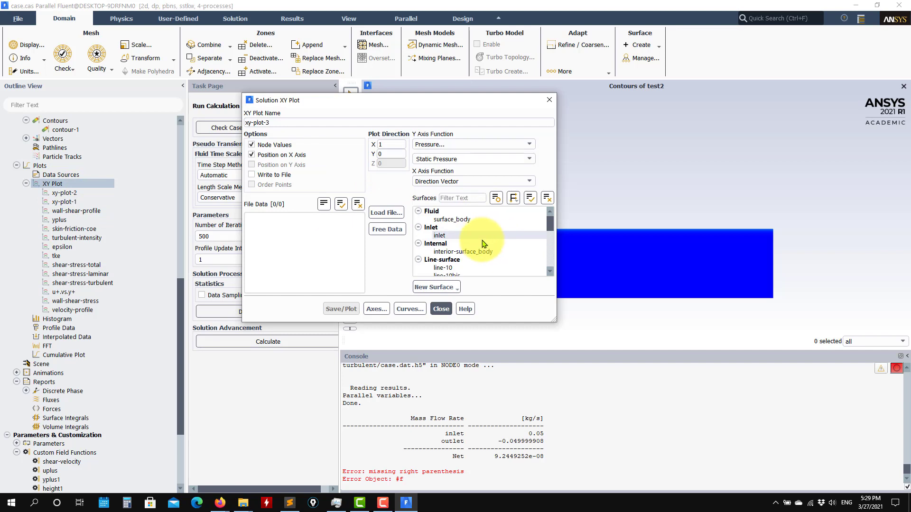
{"action": "left_click", "coordinate": [272, 158]}
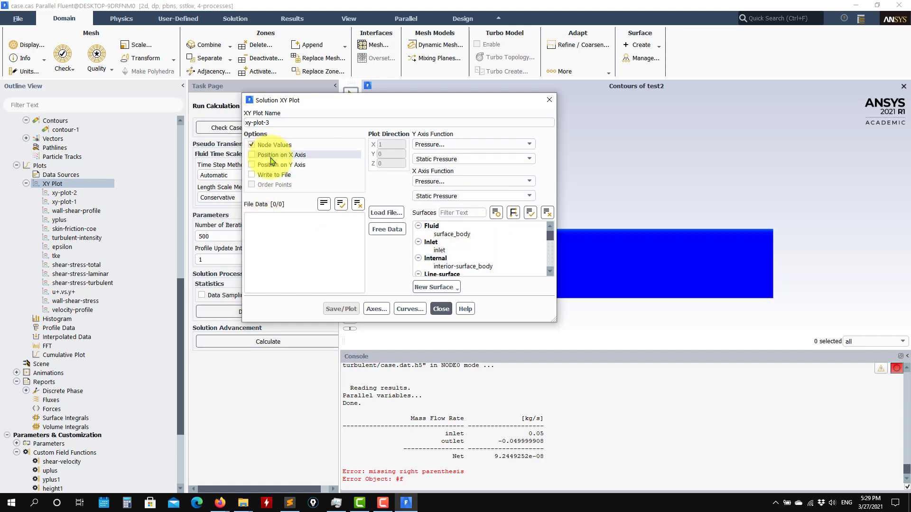
{"action": "left_click", "coordinate": [530, 180]}
{"action": "left_click", "coordinate": [476, 184]}
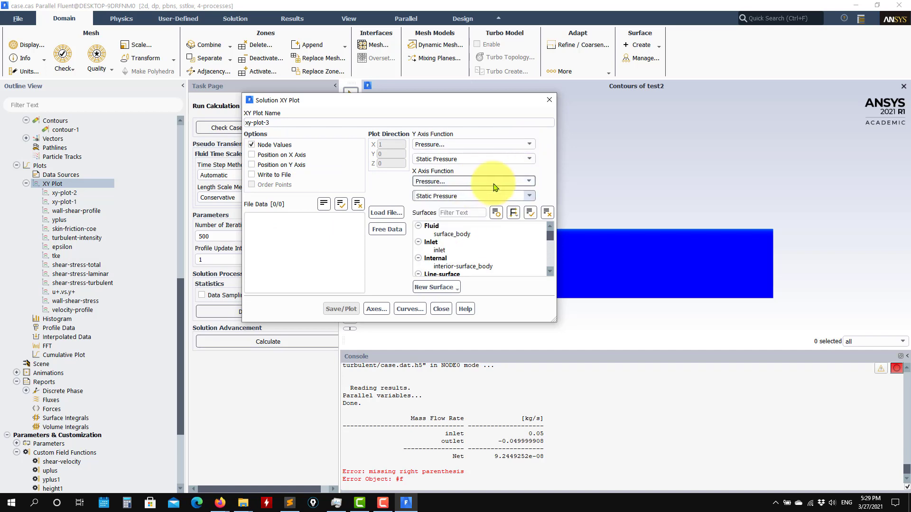
{"action": "left_click", "coordinate": [489, 181]}
{"action": "left_click", "coordinate": [462, 194]}
{"action": "left_click", "coordinate": [528, 198]}
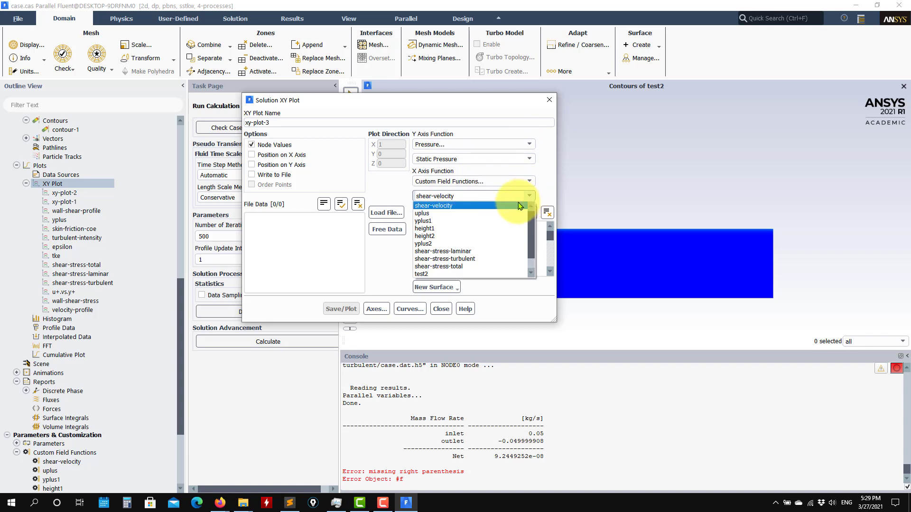
{"action": "scroll", "coordinate": [451, 235], "scroll_direction": "down", "scroll_amount": 1}
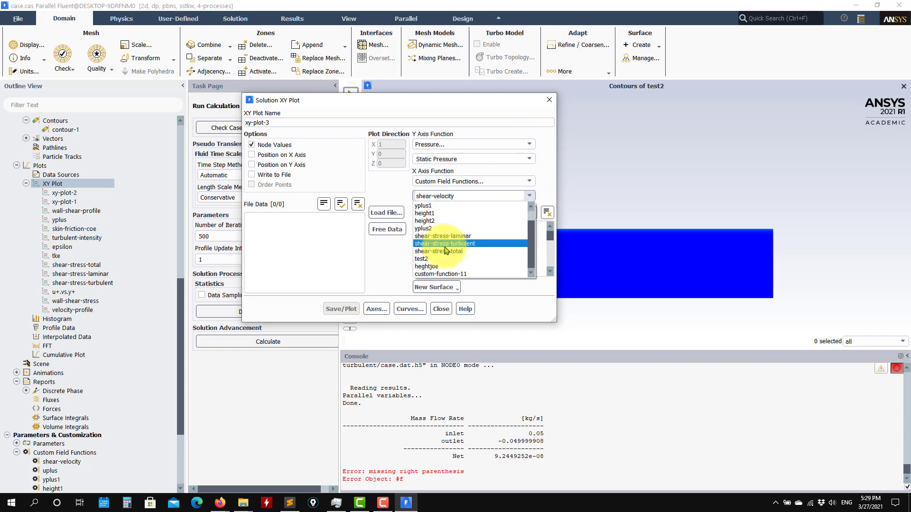
{"action": "left_click", "coordinate": [455, 274]}
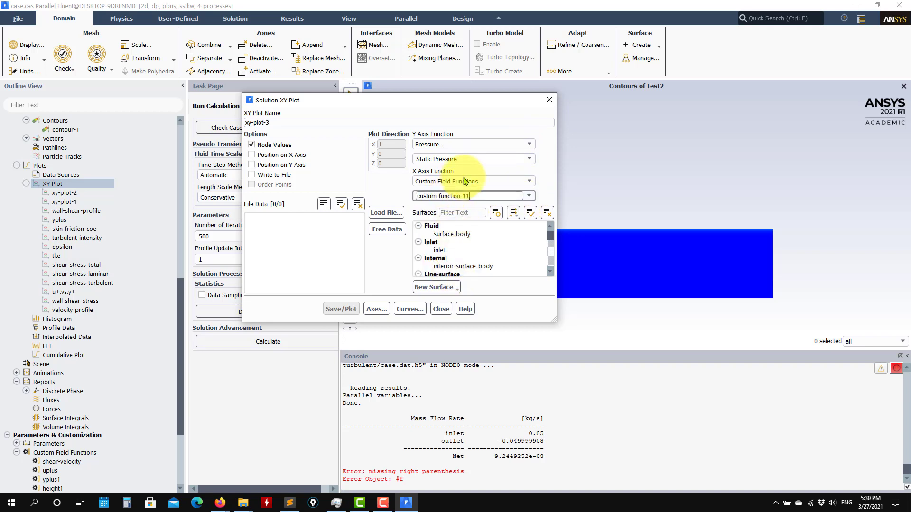
Set the y axis quantity to uplus from Custom Field Functions
{"action": "left_click", "coordinate": [526, 143]}
{"action": "left_click", "coordinate": [467, 154]}
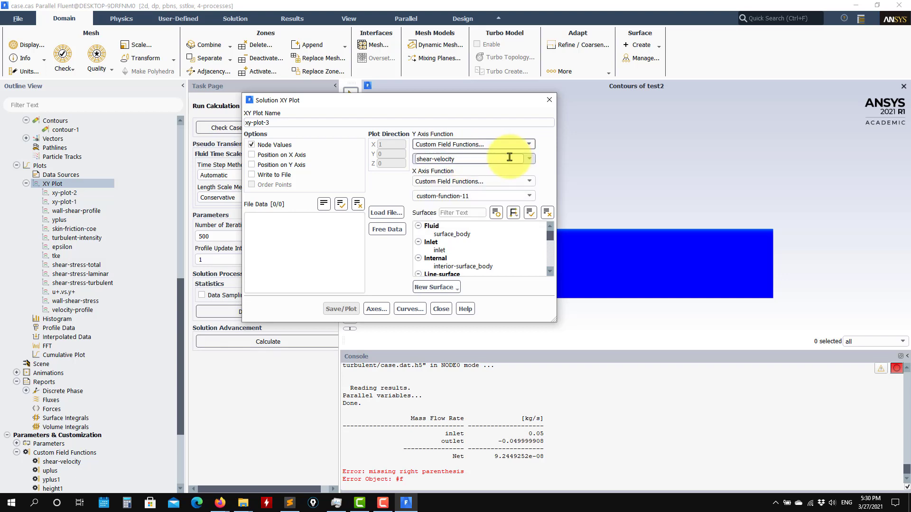
{"action": "left_click", "coordinate": [528, 161]}
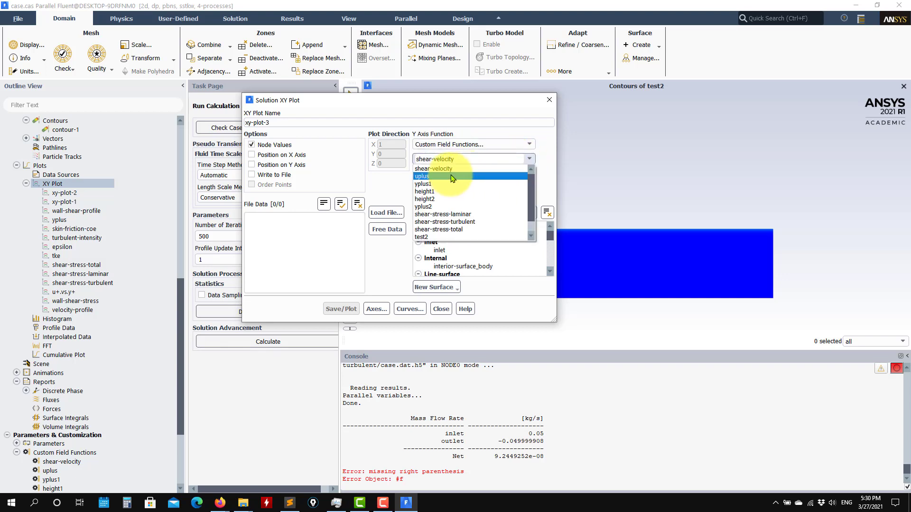
{"action": "scroll", "coordinate": [451, 177], "scroll_direction": "down", "scroll_amount": 1}
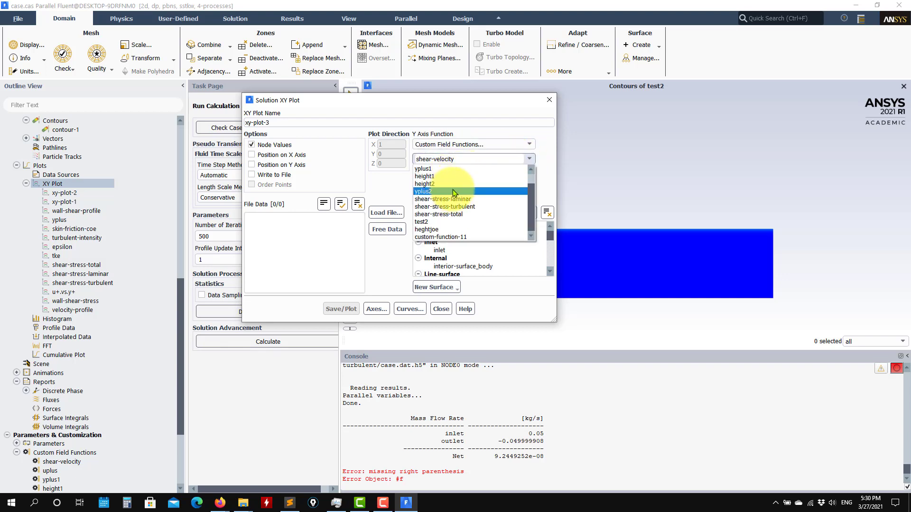
{"action": "scroll", "coordinate": [449, 186], "scroll_direction": "up", "scroll_amount": 1}
{"action": "left_click", "coordinate": [444, 179]}
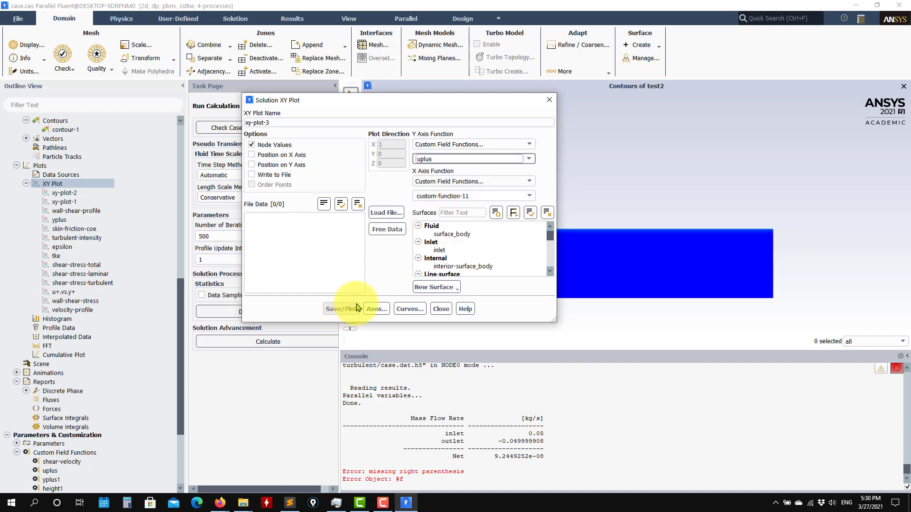
Select surface line-10 and plot uplus against custom-function-11
{"action": "left_click_drag", "start_coordinate": [352, 107], "coordinate": [183, 73]}
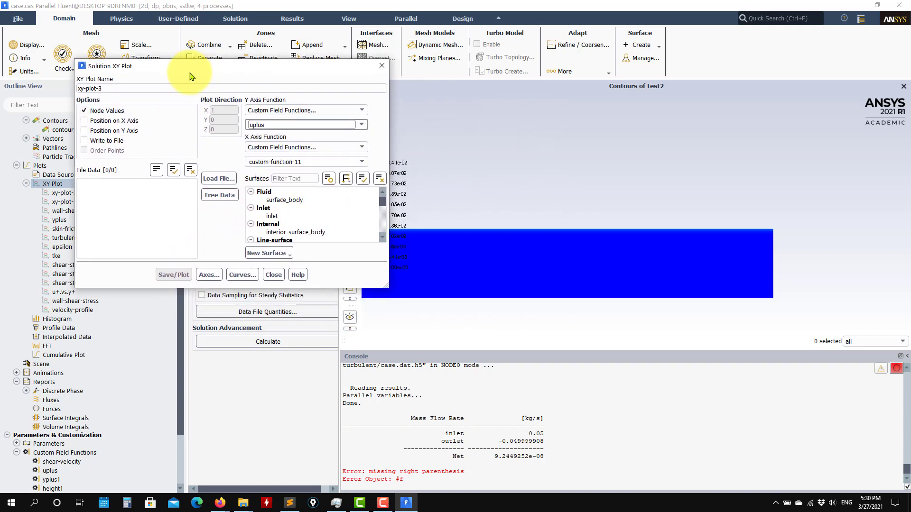
{"action": "scroll", "coordinate": [383, 205], "scroll_direction": "down", "scroll_amount": 2}
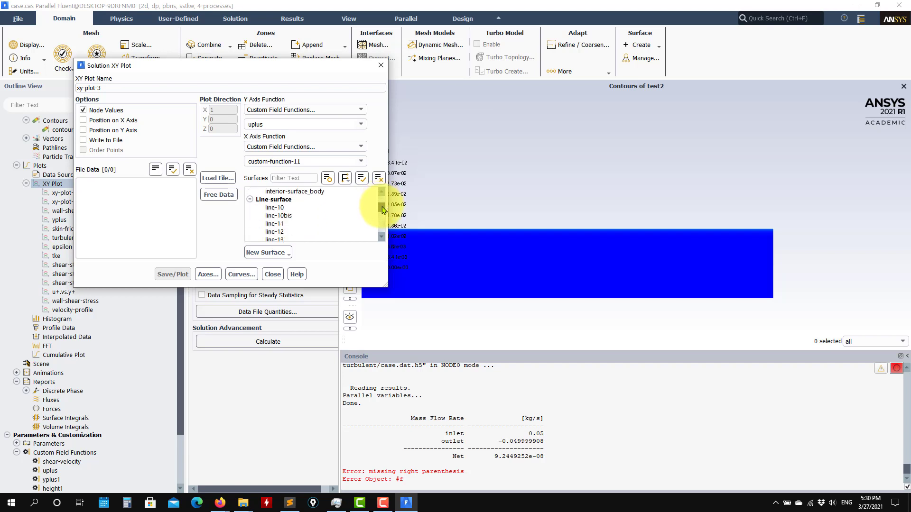
{"action": "left_click", "coordinate": [273, 207]}
{"action": "left_click", "coordinate": [173, 274]}
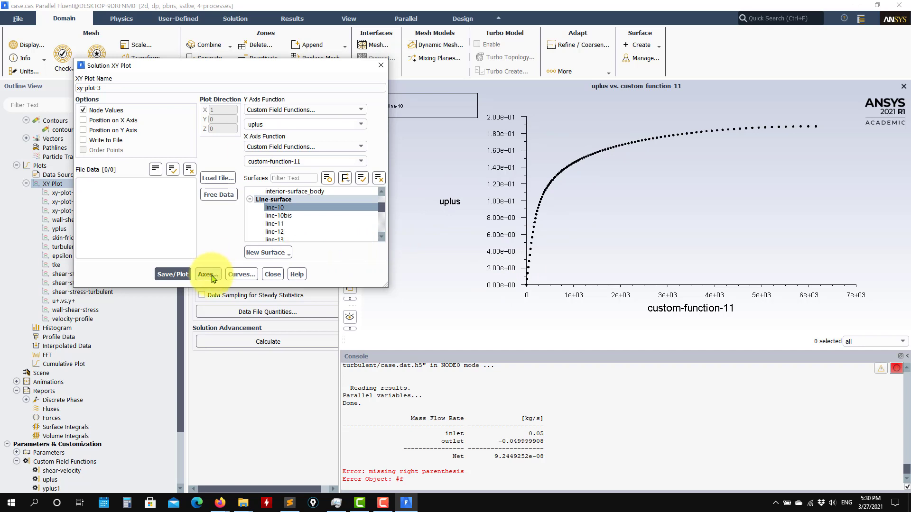
Make the x axis of xy-plot-3 logarithmic and close the plot setup
{"action": "left_click", "coordinate": [211, 275]}
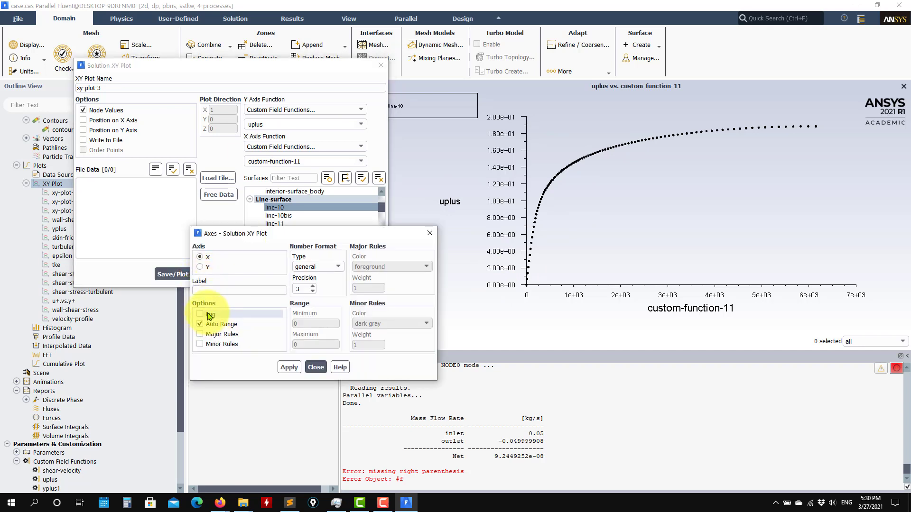
{"action": "left_click", "coordinate": [200, 314]}
{"action": "left_click", "coordinate": [315, 368]}
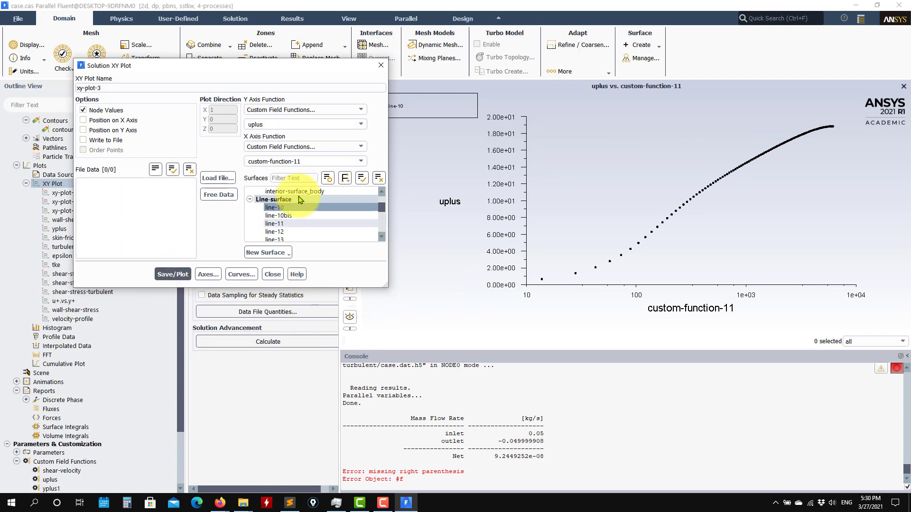
{"action": "left_click", "coordinate": [273, 275]}
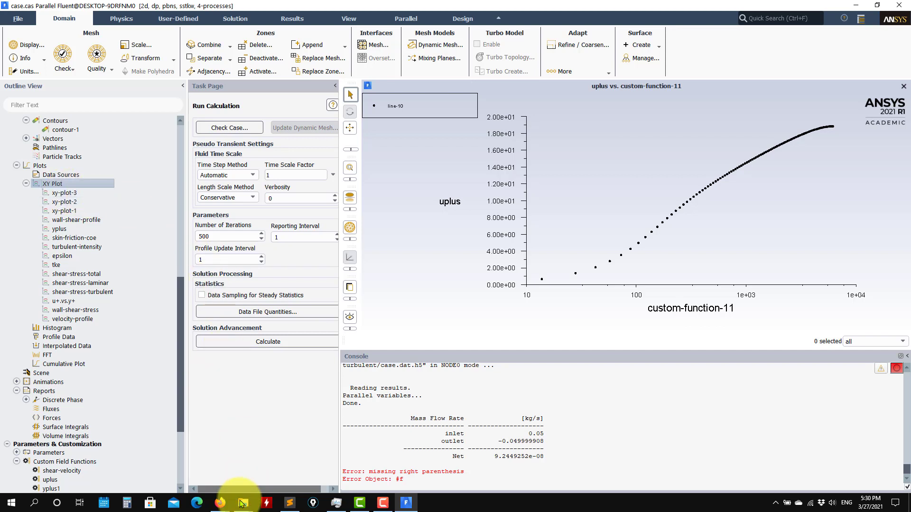
Return to the ascii_output folder in File Explorer and open l10 in Sublime Text
{"action": "mouse_move", "coordinate": [243, 507]}
{"action": "left_click", "coordinate": [142, 442]}
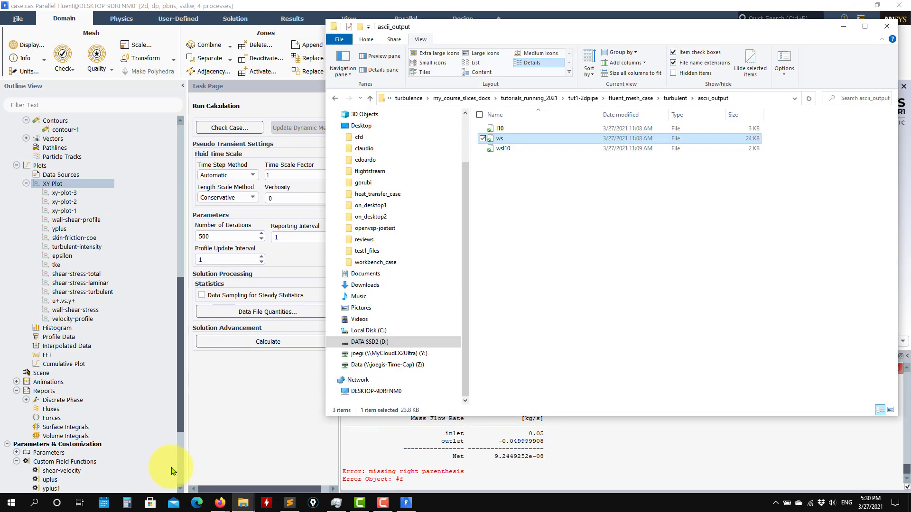
{"action": "left_click", "coordinate": [530, 171]}
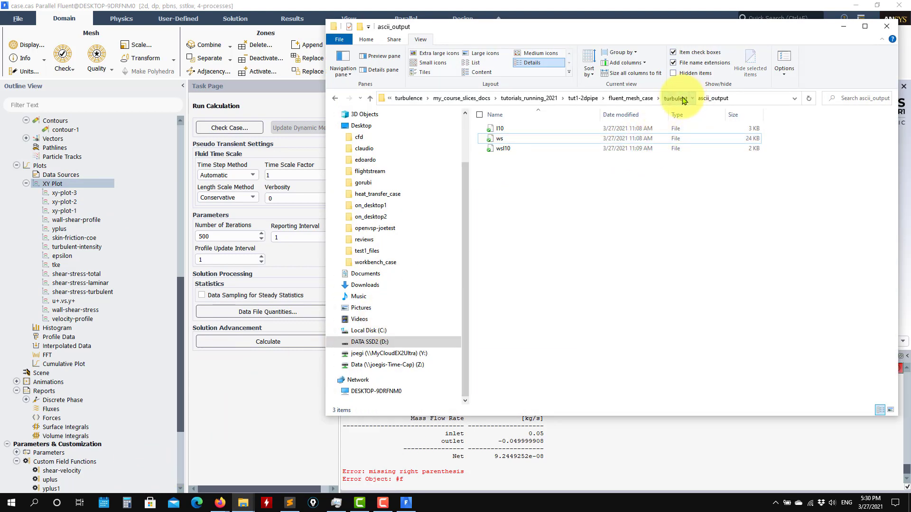
{"action": "left_click", "coordinate": [676, 98]}
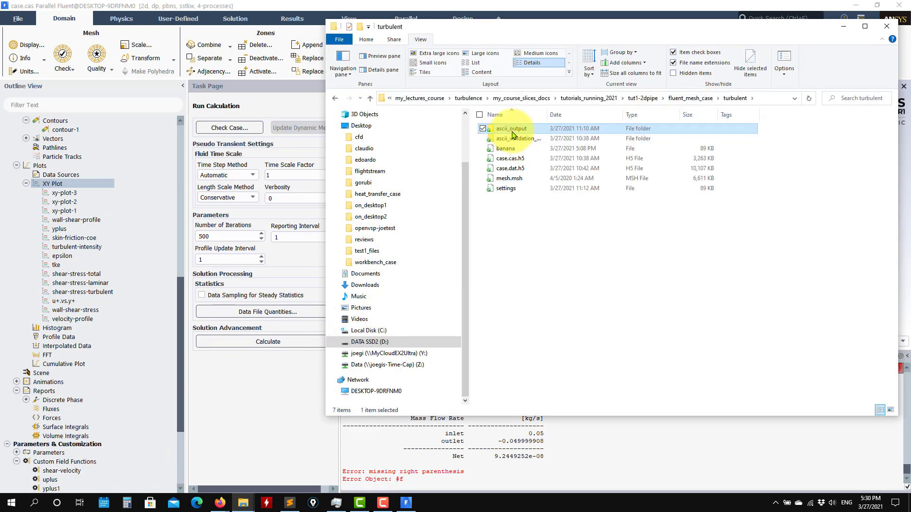
{"action": "double_click", "coordinate": [512, 132]}
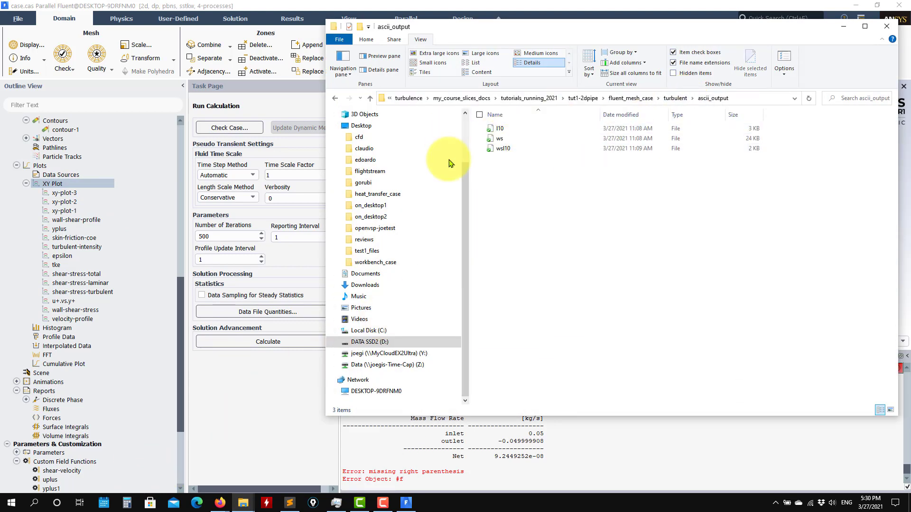
{"action": "right_click", "coordinate": [503, 129]}
{"action": "left_click", "coordinate": [532, 167]}
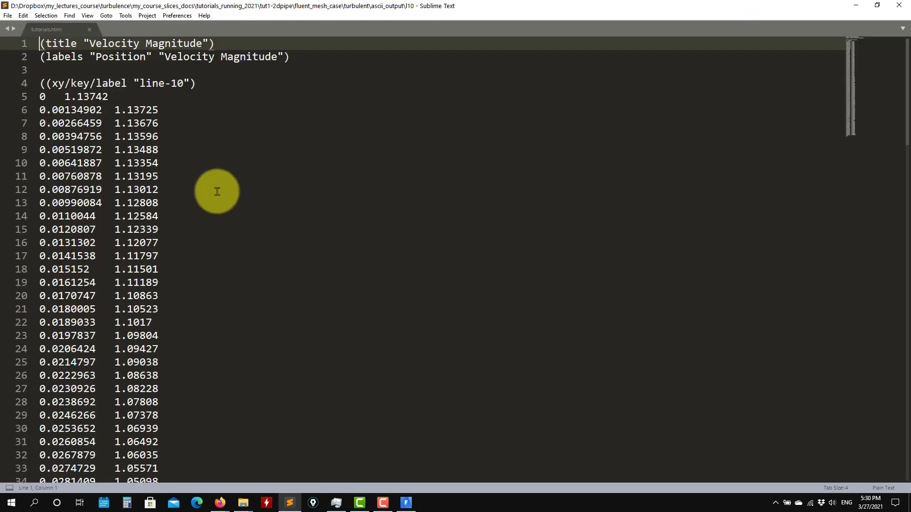
Scroll through the l10 velocity data and restore the editor to a smaller window
{"action": "triple_click", "coordinate": [42, 97]}
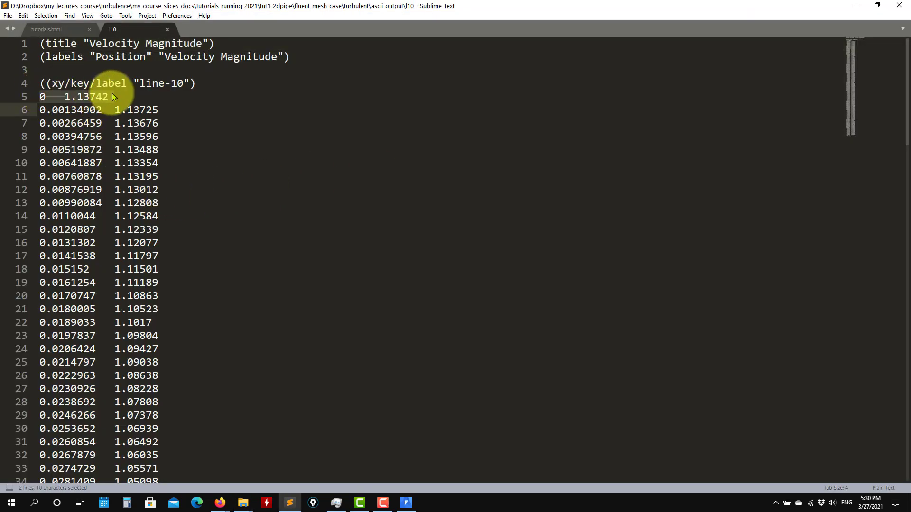
{"action": "scroll", "coordinate": [145, 197], "scroll_direction": "down", "scroll_amount": 13}
{"action": "scroll", "coordinate": [144, 196], "scroll_direction": "down", "scroll_amount": 9}
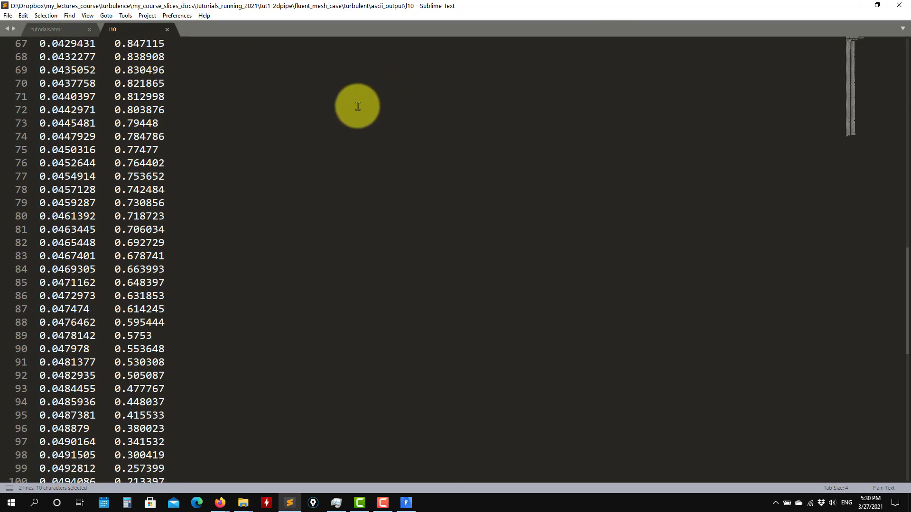
{"action": "left_click_drag", "start_coordinate": [498, 6], "coordinate": [365, 97]}
Drag wsl10 into Sublime Text and mark its last data row at line 105
{"action": "left_click", "coordinate": [752, 205]}
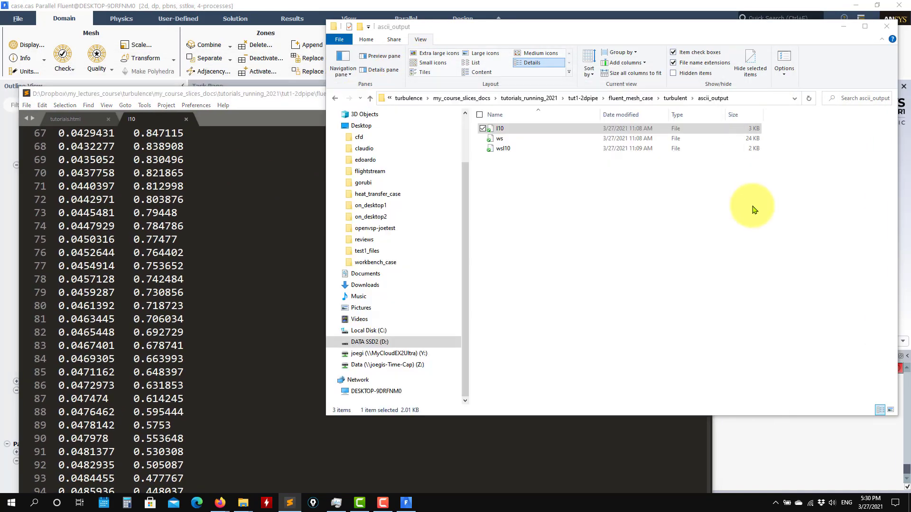
{"action": "left_click", "coordinate": [506, 151]}
{"action": "left_click_drag", "start_coordinate": [510, 159], "coordinate": [189, 238]}
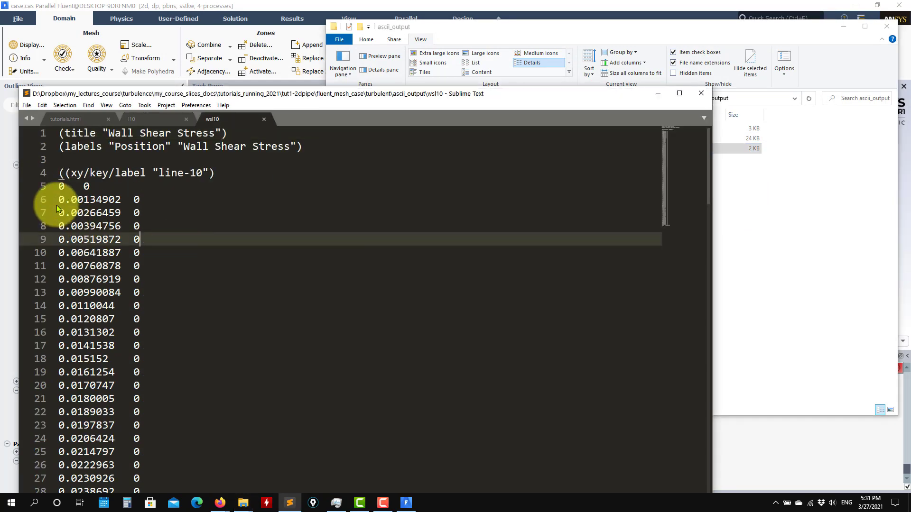
{"action": "scroll", "coordinate": [77, 194], "scroll_direction": "down", "scroll_amount": 4}
{"action": "scroll", "coordinate": [76, 194], "scroll_direction": "down", "scroll_amount": 20}
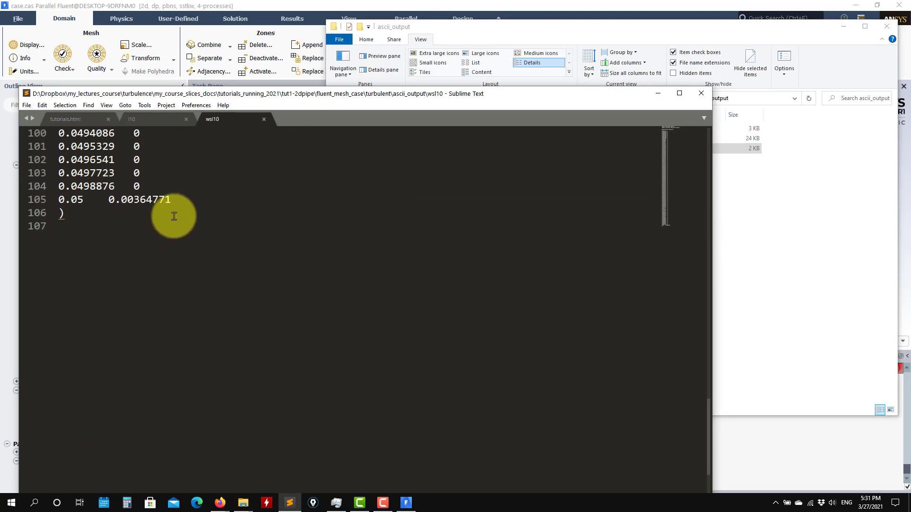
{"action": "left_click", "coordinate": [174, 200]}
Drag the ws file into the editor, scroll through it, and close it
{"action": "left_click", "coordinate": [762, 248]}
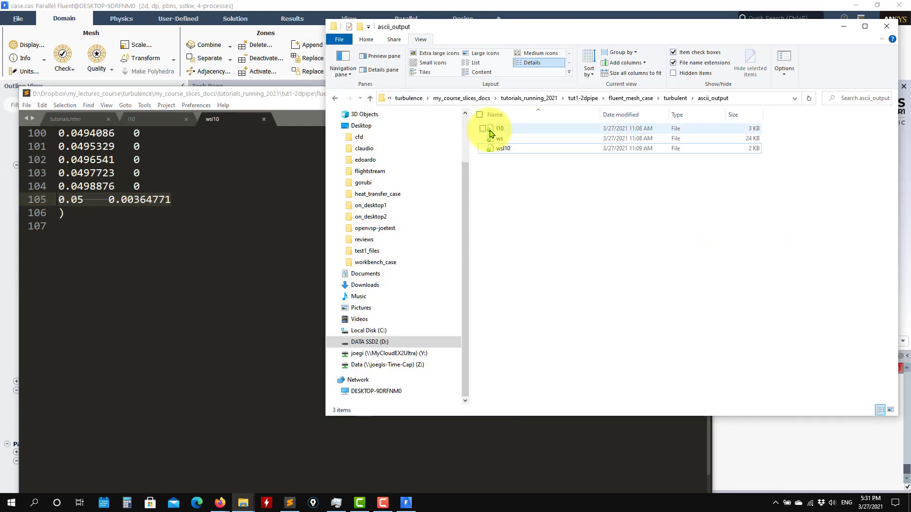
{"action": "left_click_drag", "start_coordinate": [502, 142], "coordinate": [207, 214]}
{"action": "scroll", "coordinate": [207, 199], "scroll_direction": "down", "scroll_amount": 20}
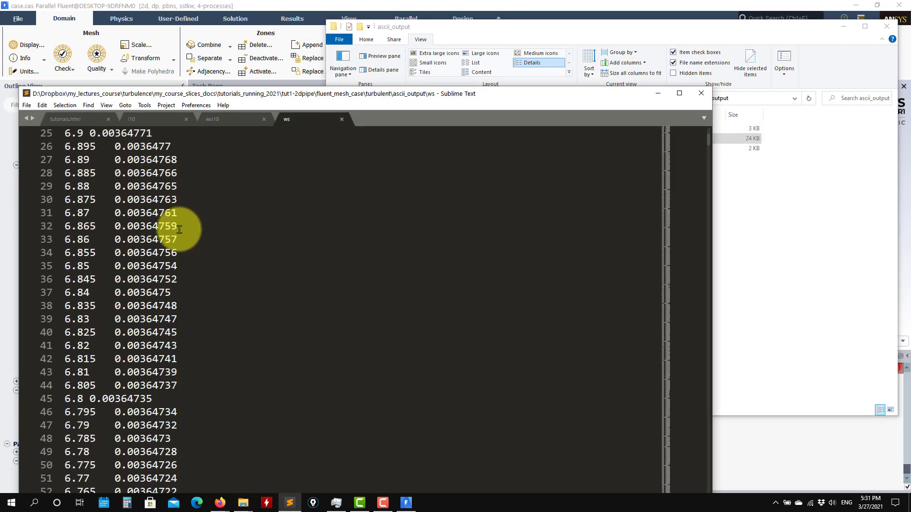
{"action": "scroll", "coordinate": [207, 199], "scroll_direction": "down", "scroll_amount": 4}
{"action": "left_click", "coordinate": [342, 119]}
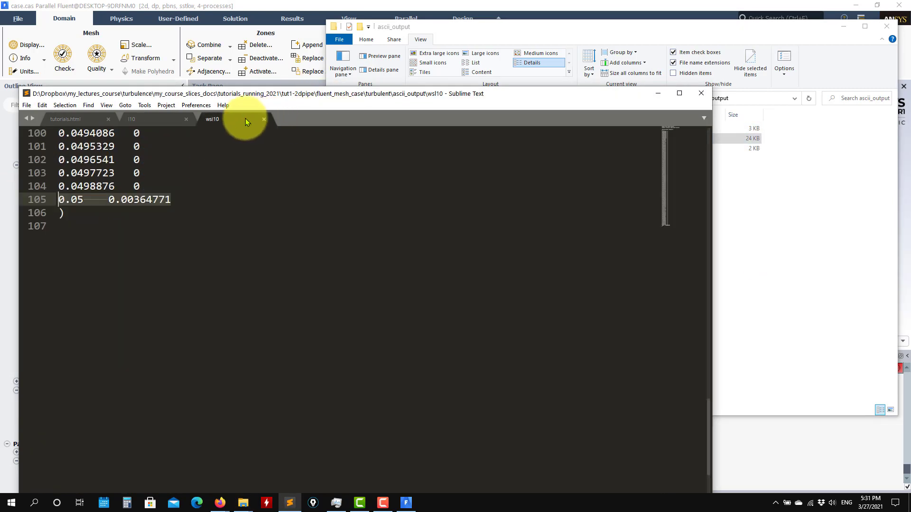
Switch between l10 and wsl10 and point out the nonzero 0.00364771 on line 105
{"action": "left_click", "coordinate": [156, 122]}
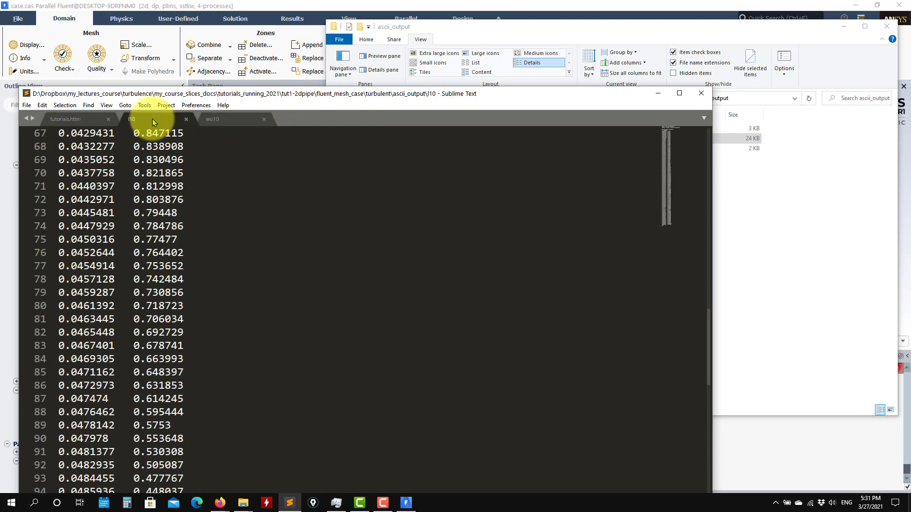
{"action": "left_click", "coordinate": [220, 122]}
{"action": "scroll", "coordinate": [205, 182], "scroll_direction": "down", "scroll_amount": 1}
{"action": "scroll", "coordinate": [205, 182], "scroll_direction": "down", "scroll_amount": 2}
{"action": "scroll", "coordinate": [166, 177], "scroll_direction": "up", "scroll_amount": 4}
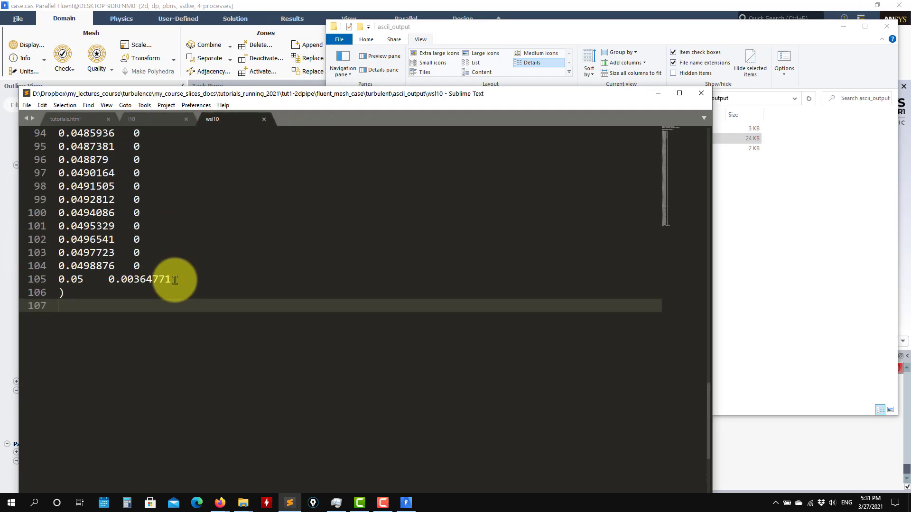
{"action": "left_click", "coordinate": [103, 279]}
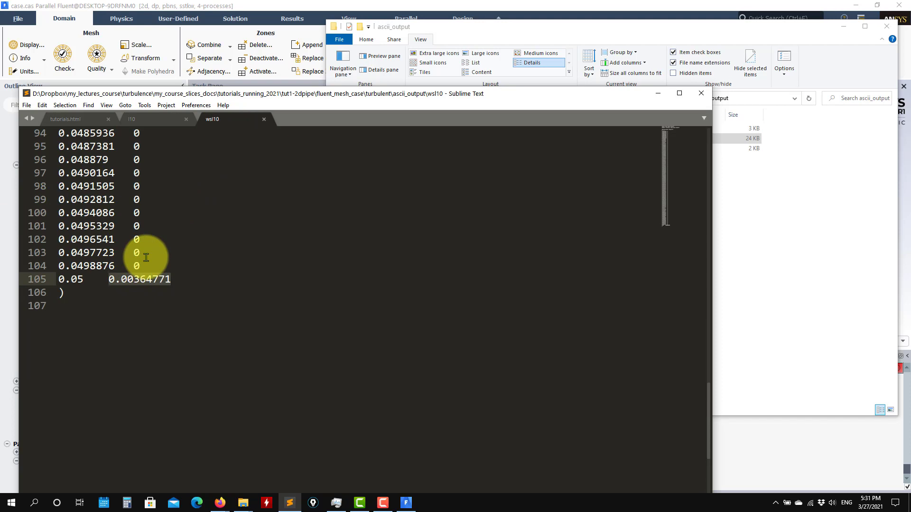
Close wsl10 and l10, minimize Sublime Text and File Explorer, and return to Fluent
{"action": "left_click", "coordinate": [264, 119]}
{"action": "left_click", "coordinate": [186, 119]}
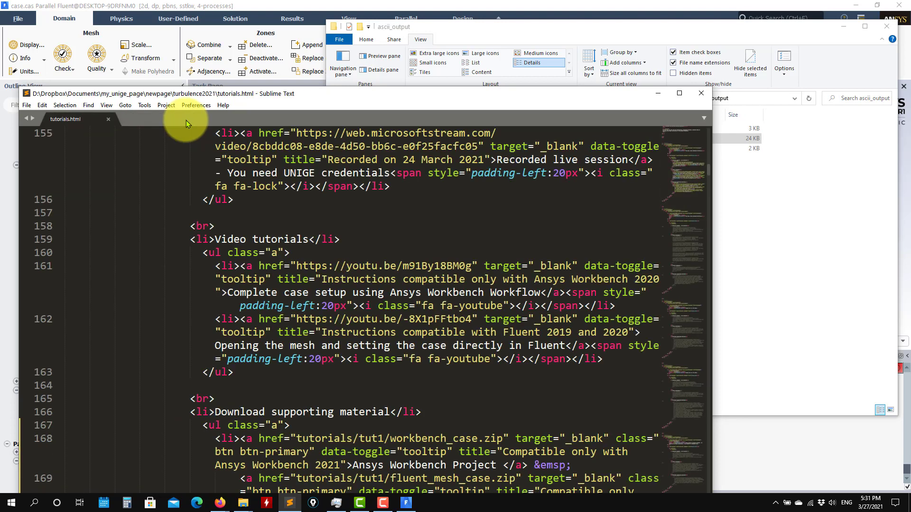
{"action": "left_click", "coordinate": [658, 93]}
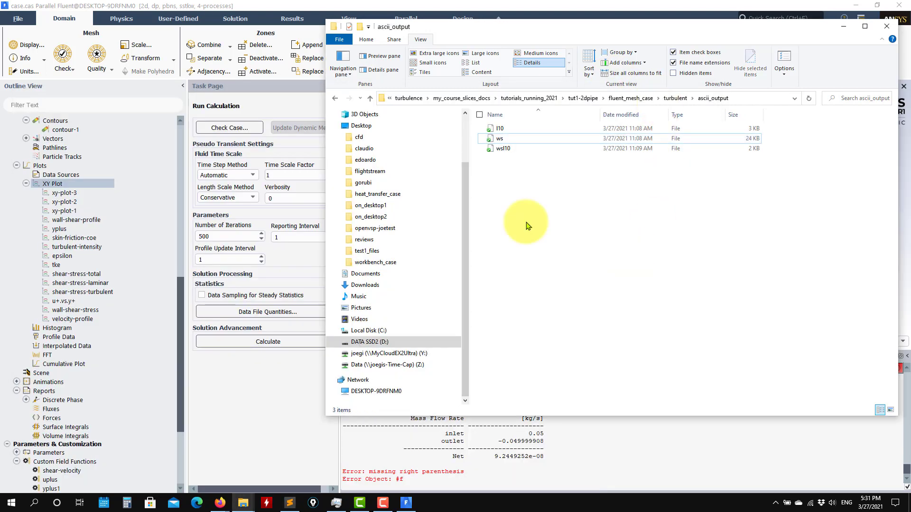
{"action": "left_click", "coordinate": [843, 26]}
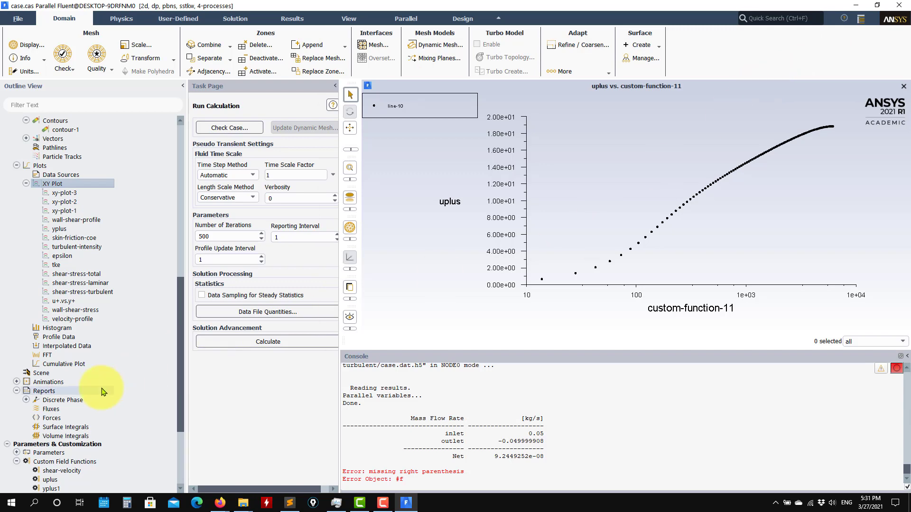
{"action": "scroll", "coordinate": [104, 391], "scroll_direction": "down", "scroll_amount": 5}
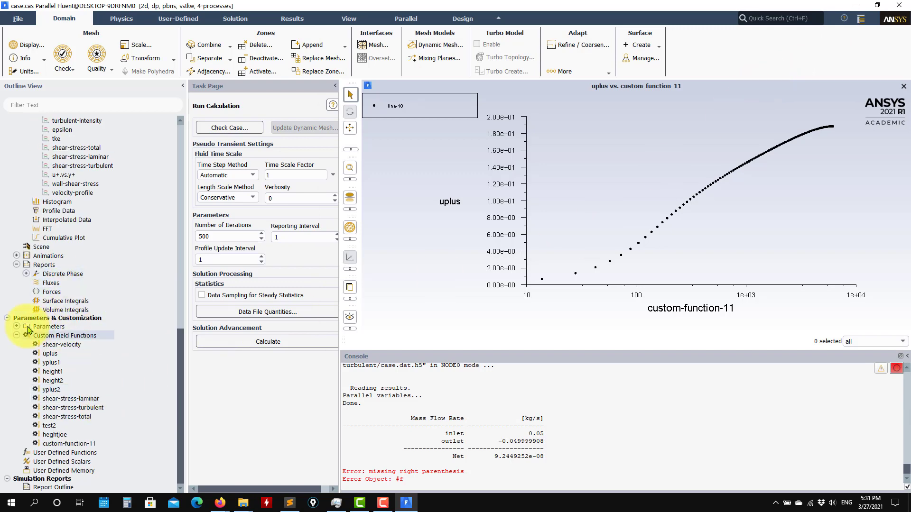
{"action": "scroll", "coordinate": [31, 323], "scroll_direction": "up", "scroll_amount": 8}
{"action": "scroll", "coordinate": [31, 306], "scroll_direction": "up", "scroll_amount": 3}
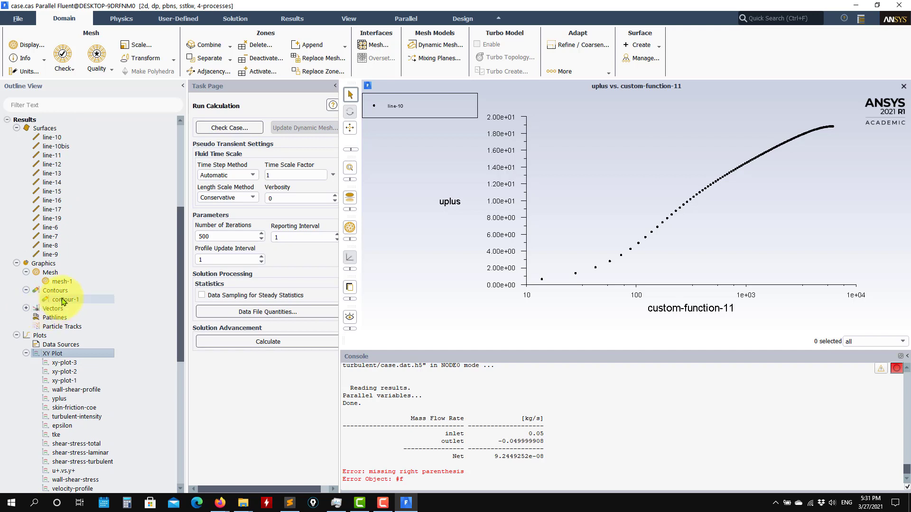
Redisplay contour-1 and show the velocity magnitude contour
{"action": "double_click", "coordinate": [62, 300]}
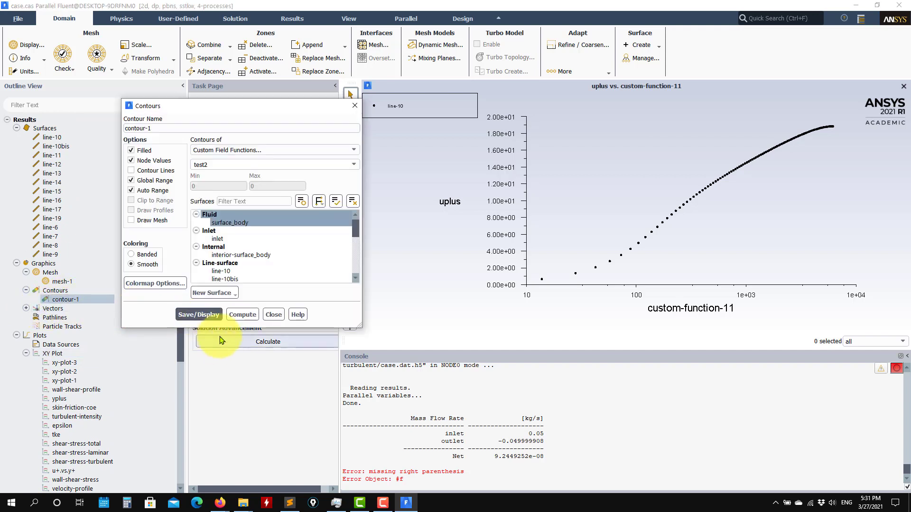
{"action": "left_click", "coordinate": [195, 315]}
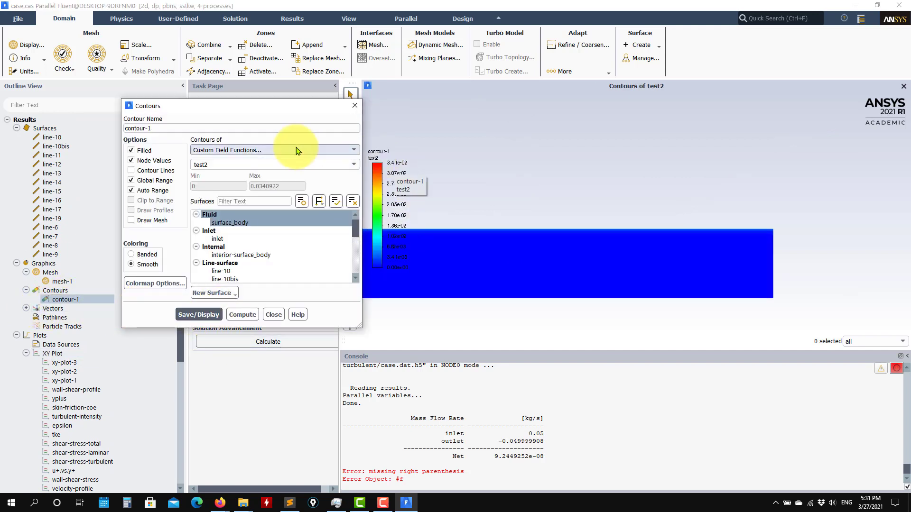
{"action": "left_click_drag", "start_coordinate": [315, 106], "coordinate": [221, 26]}
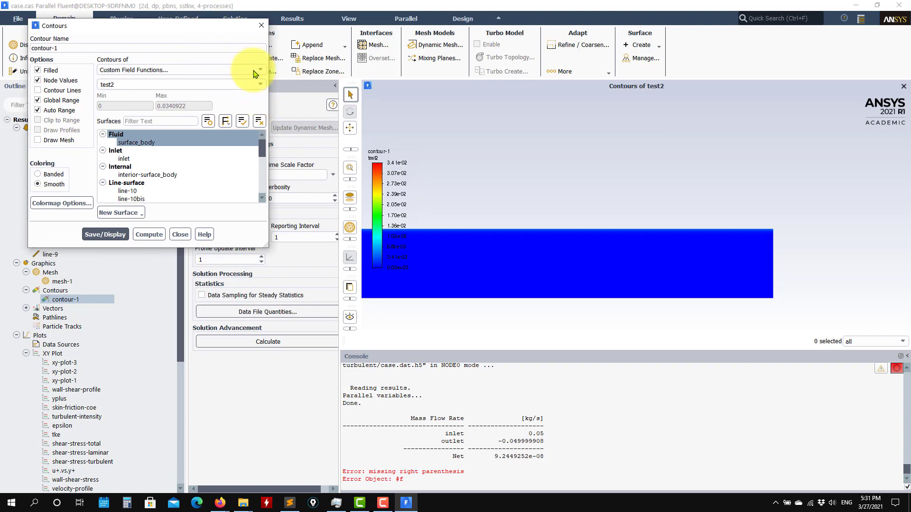
{"action": "left_click", "coordinate": [255, 73]}
{"action": "left_click", "coordinate": [237, 101]}
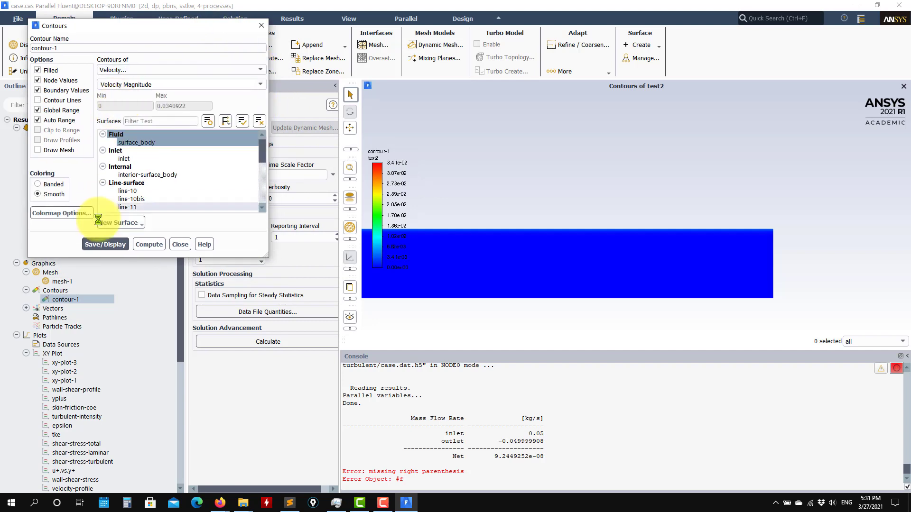
{"action": "left_click", "coordinate": [105, 244]}
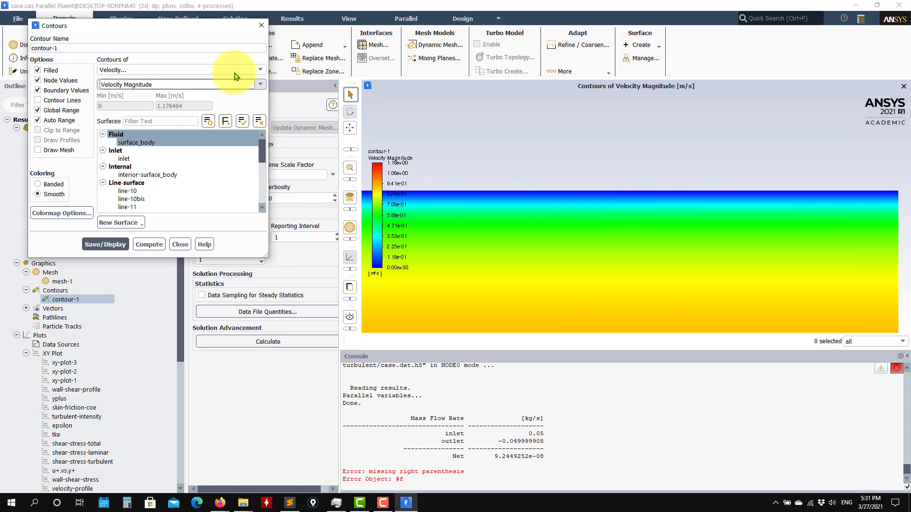
Switch contour-1 to show turbulent kinetic energy
{"action": "left_click", "coordinate": [252, 71]}
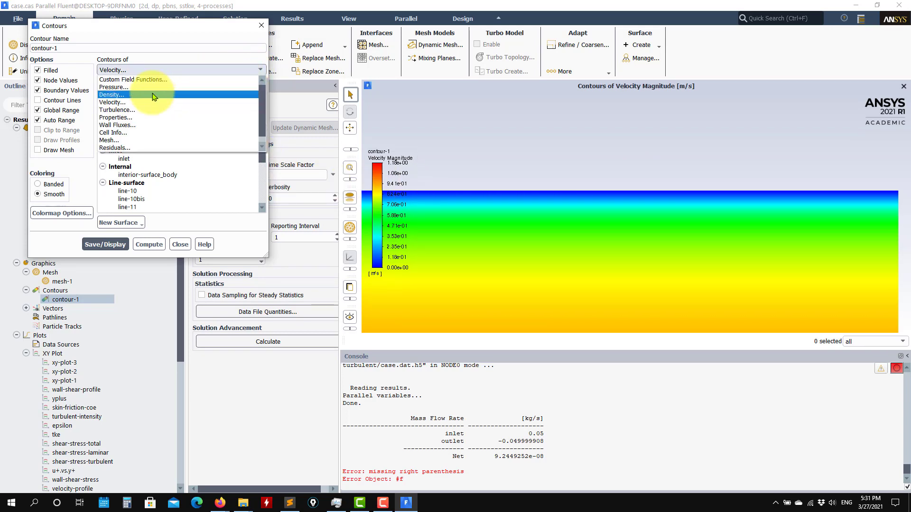
{"action": "left_click", "coordinate": [232, 104]}
{"action": "left_click", "coordinate": [106, 244]}
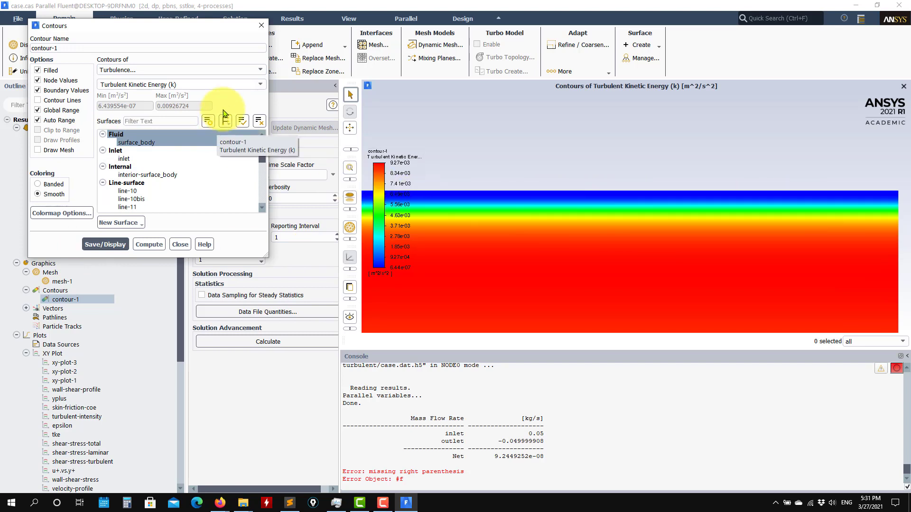
Plot Turbulent Dissipation Rate (Epsilon), ranging from 6.04e-04 to 9.11e+01 m^2/s^3
{"action": "left_click", "coordinate": [249, 84]}
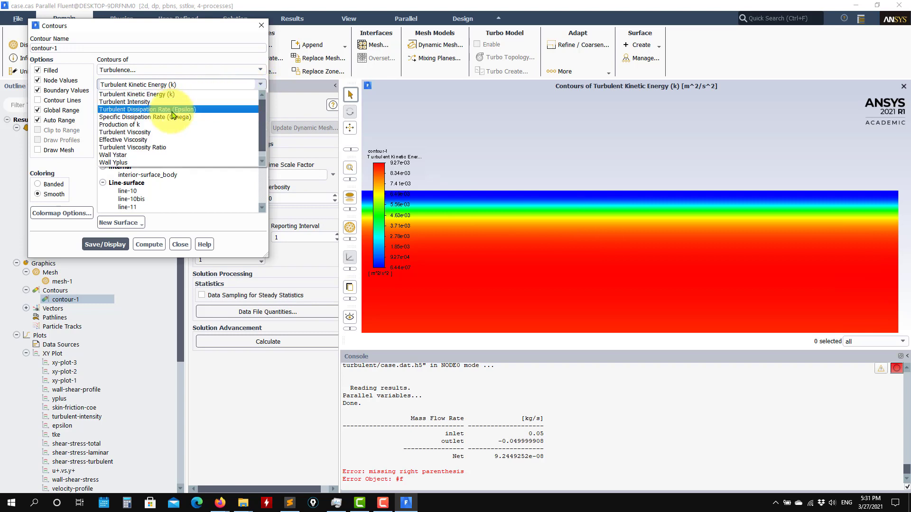
{"action": "left_click", "coordinate": [173, 111]}
{"action": "left_click", "coordinate": [106, 244]}
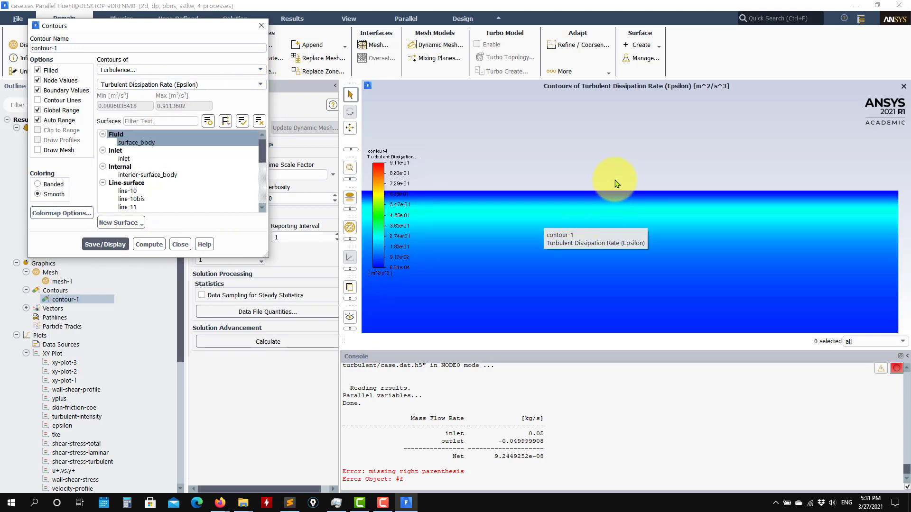
{"action": "left_click", "coordinate": [259, 84]}
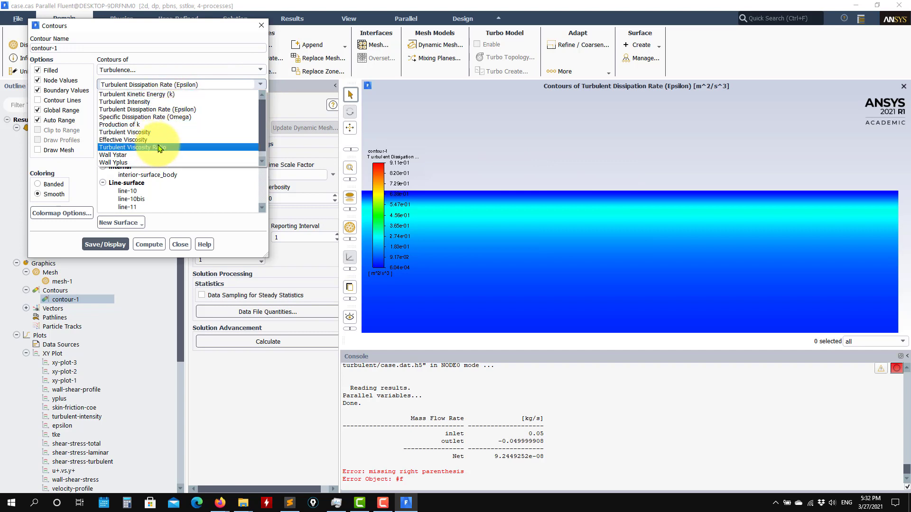
Display the Turbulent Viscosity contour plot
{"action": "left_click", "coordinate": [142, 132]}
{"action": "left_click", "coordinate": [106, 235]}
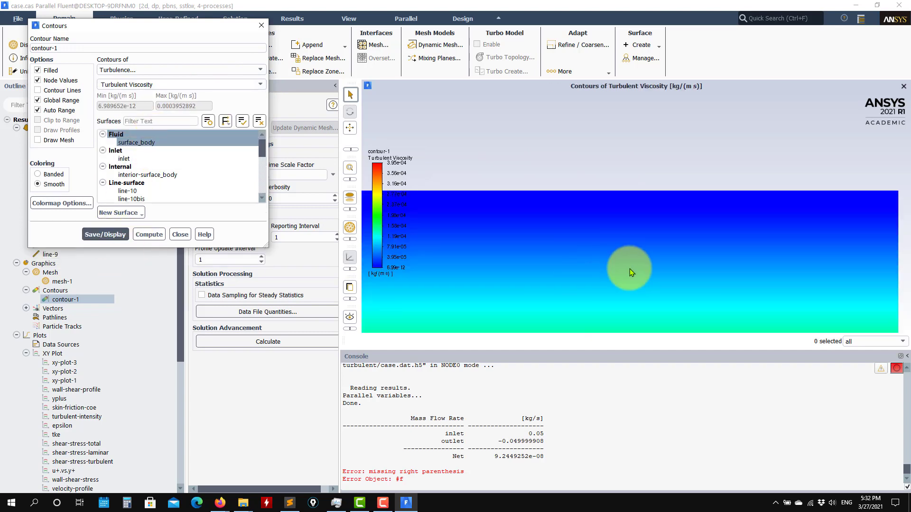
{"action": "scroll", "coordinate": [630, 268], "scroll_direction": "down", "scroll_amount": 10}
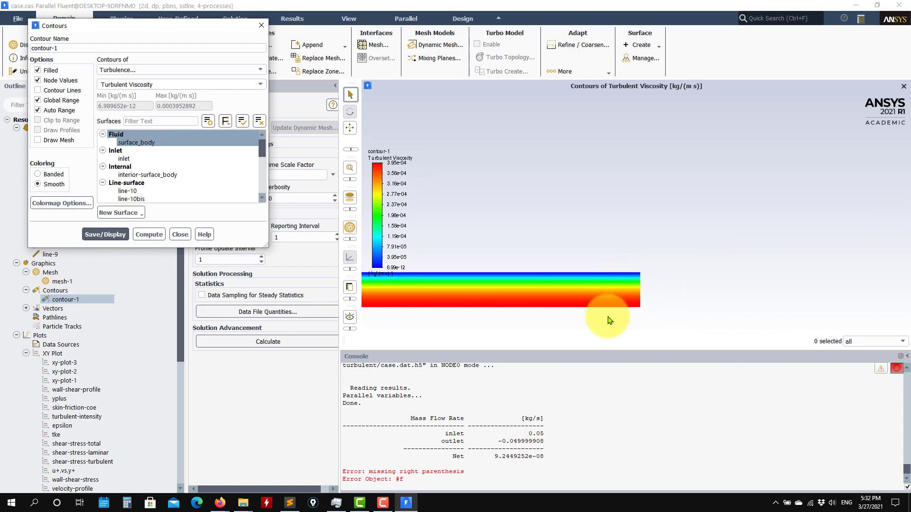
{"action": "scroll", "coordinate": [564, 284], "scroll_direction": "up", "scroll_amount": 3}
Display the Production of k contour, which is uniformly 0 kg/(m s^3)
{"action": "left_click", "coordinate": [249, 83]}
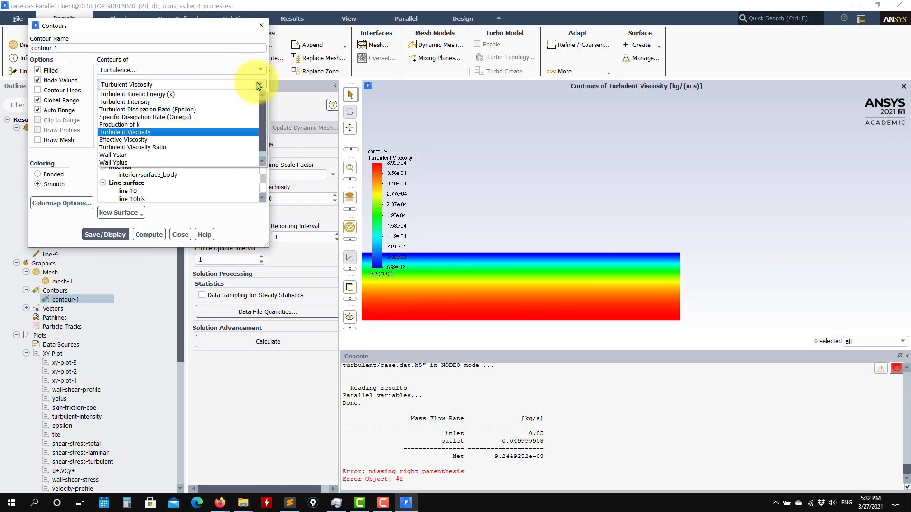
{"action": "left_click", "coordinate": [142, 125]}
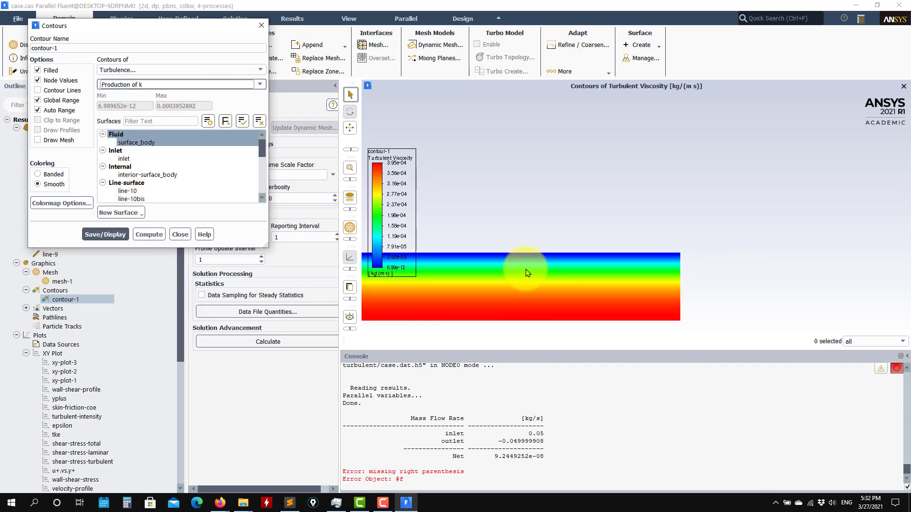
{"action": "scroll", "coordinate": [659, 276], "scroll_direction": "up", "scroll_amount": 2}
{"action": "left_click", "coordinate": [106, 234]}
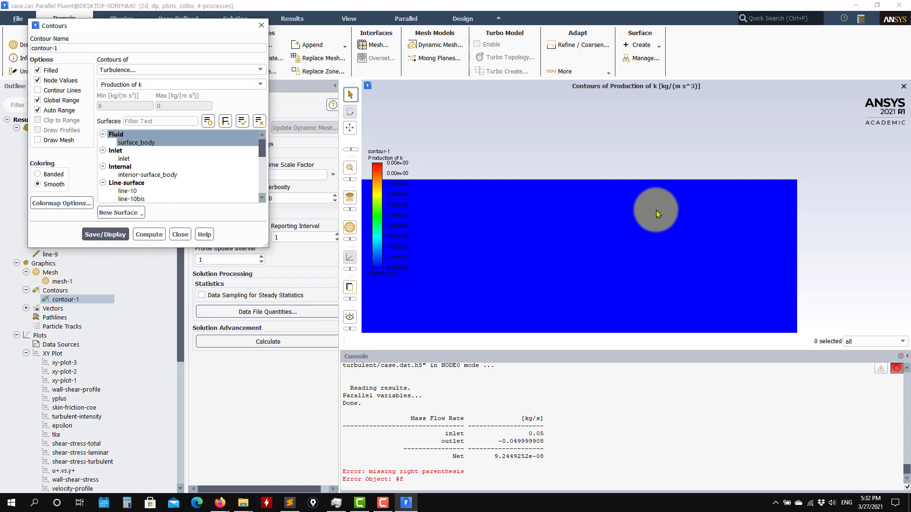
{"action": "scroll", "coordinate": [706, 220], "scroll_direction": "up", "scroll_amount": 1}
{"action": "scroll", "coordinate": [702, 225], "scroll_direction": "down", "scroll_amount": 5}
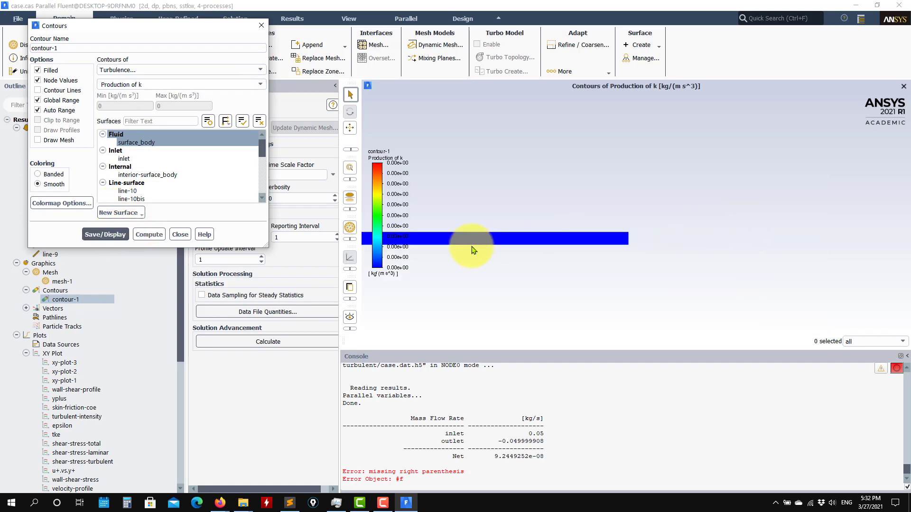
{"action": "scroll", "coordinate": [475, 228], "scroll_direction": "up", "scroll_amount": 5}
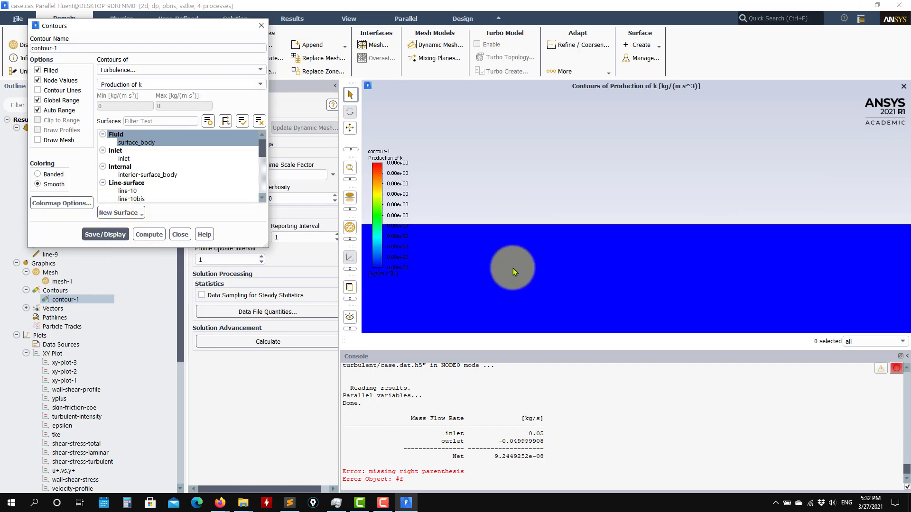
{"action": "scroll", "coordinate": [514, 247], "scroll_direction": "up", "scroll_amount": 3}
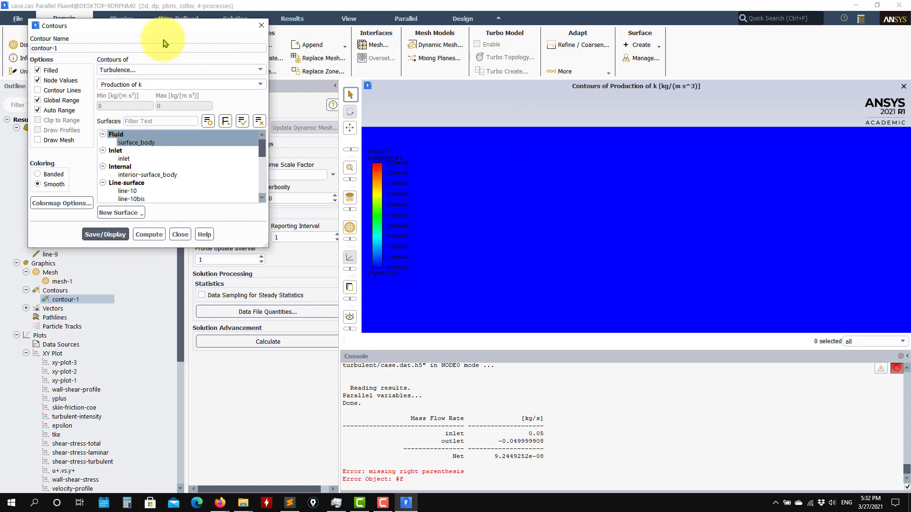
{"action": "left_click_drag", "start_coordinate": [189, 27], "coordinate": [444, 24]}
{"action": "scroll", "coordinate": [116, 270], "scroll_direction": "up", "scroll_amount": 7}
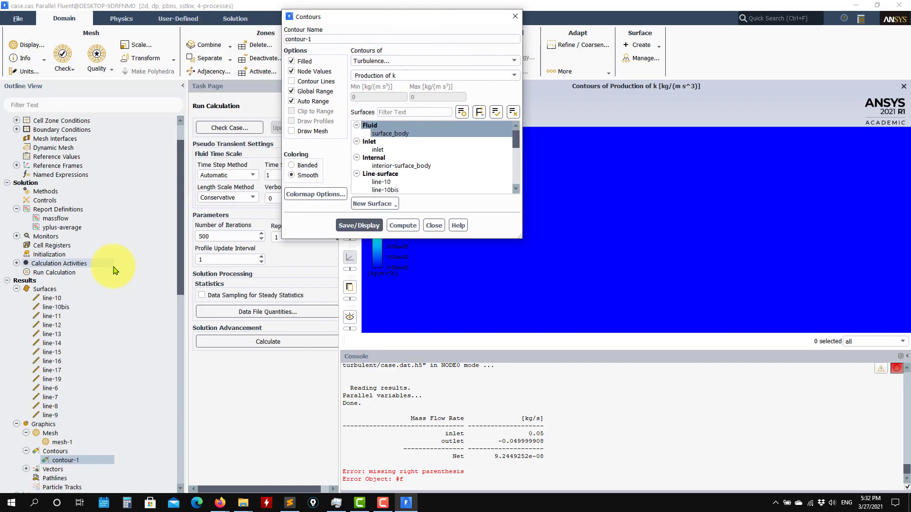
Start the calculation from Run Calculation and stop it after about nine iterations
{"action": "left_click", "coordinate": [51, 282]}
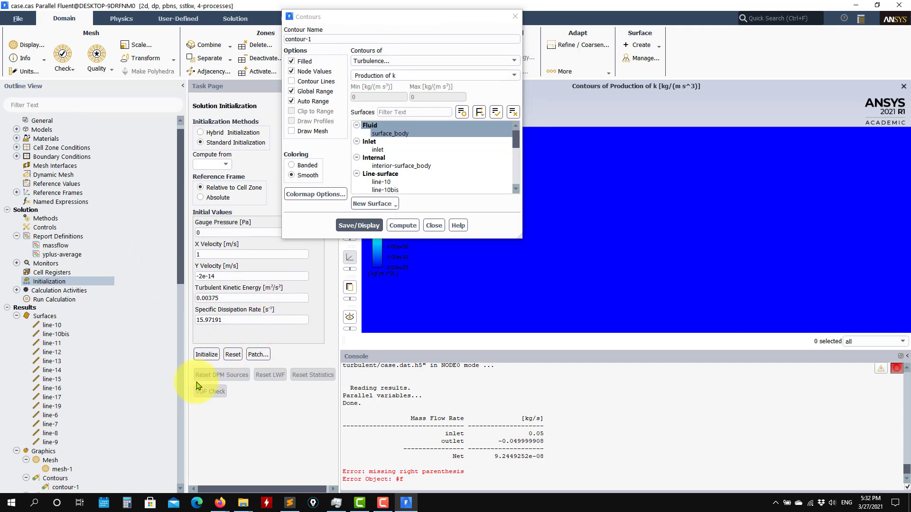
{"action": "left_click", "coordinate": [59, 300]}
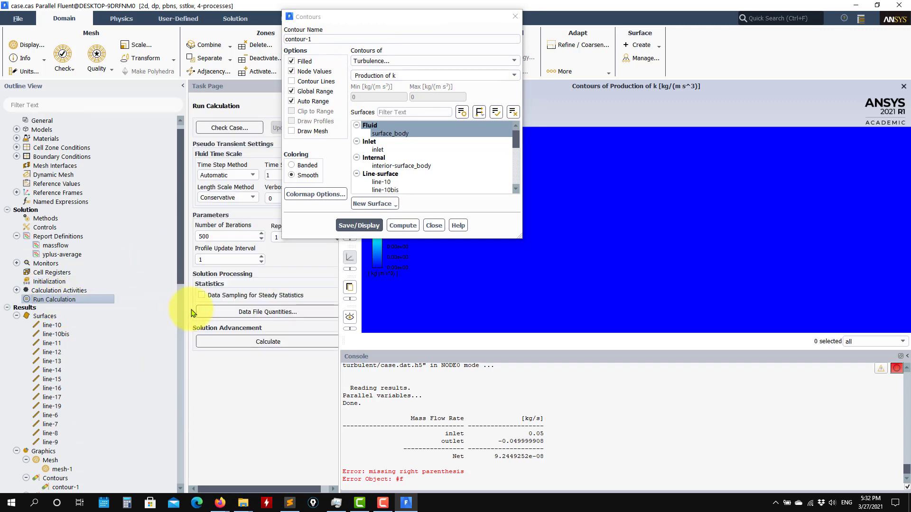
{"action": "left_click", "coordinate": [240, 342]}
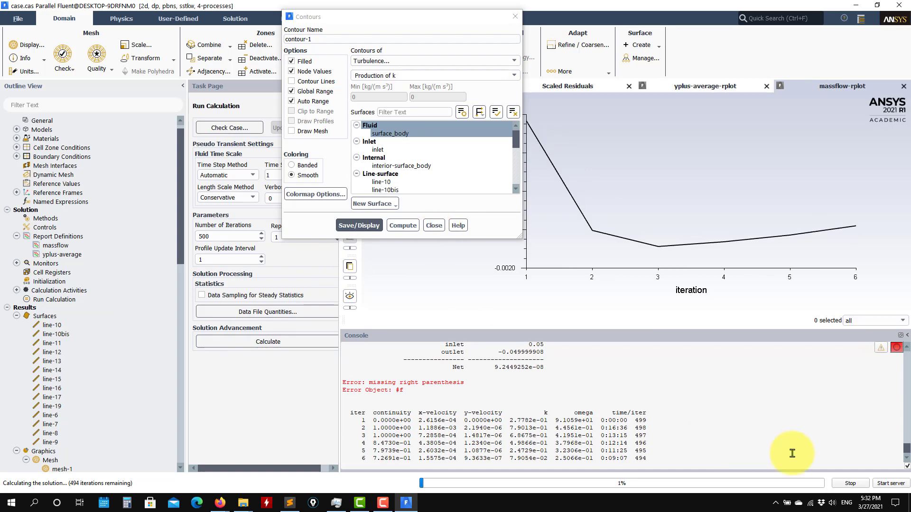
{"action": "left_click", "coordinate": [852, 485]}
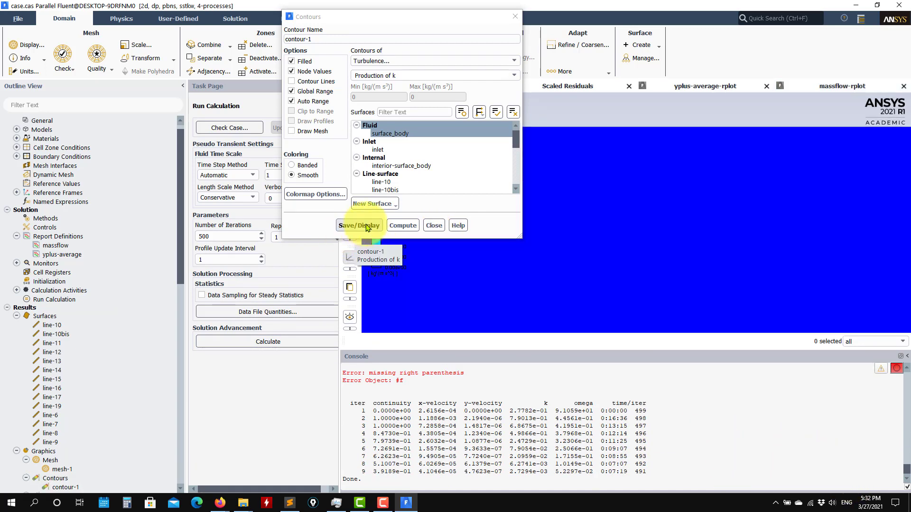
Redraw Production of k with Auto Range off and Max 1e-05, then close Contours
{"action": "left_click", "coordinate": [359, 225]}
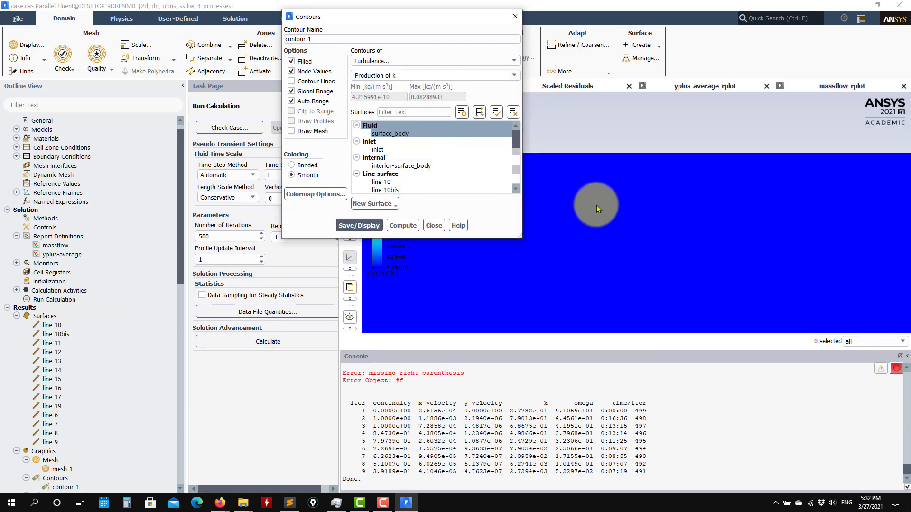
{"action": "left_click_drag", "start_coordinate": [450, 24], "coordinate": [270, 82]}
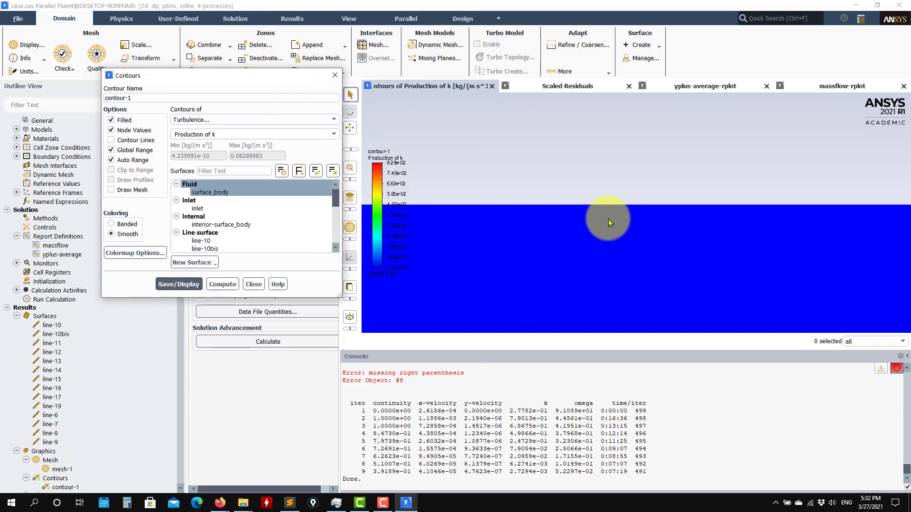
{"action": "scroll", "coordinate": [850, 240], "scroll_direction": "up", "scroll_amount": 5}
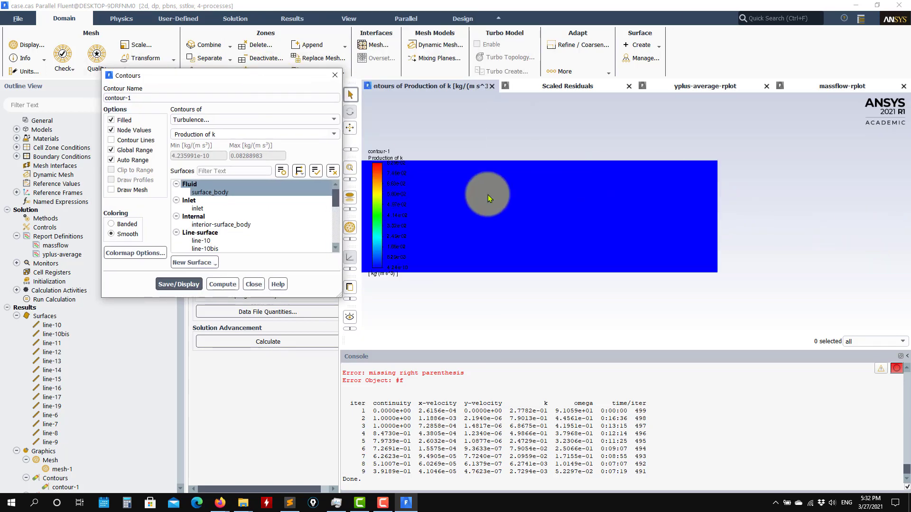
{"action": "left_click", "coordinate": [126, 160]}
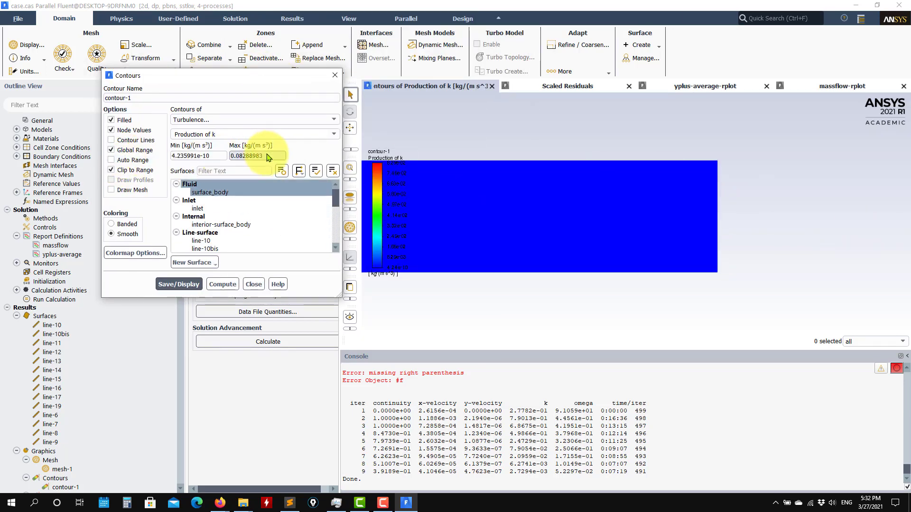
{"action": "left_click_drag", "start_coordinate": [241, 157], "coordinate": [262, 157]}
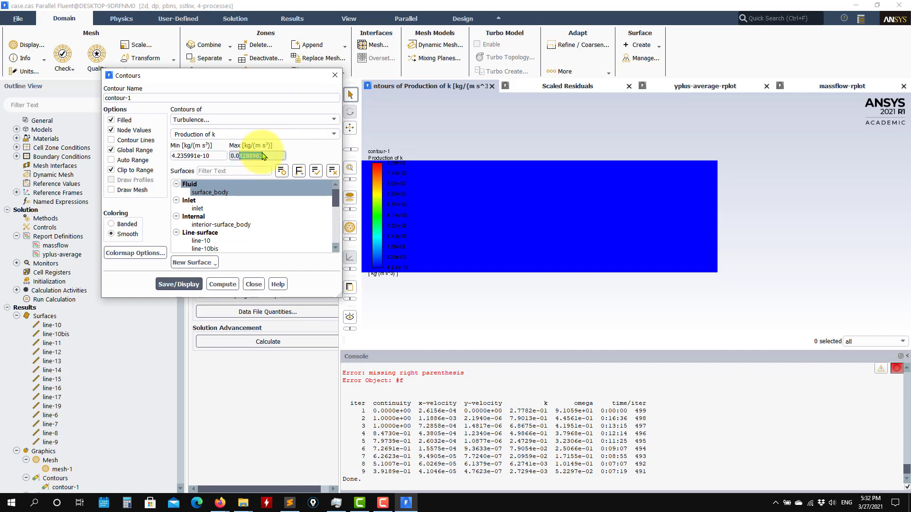
{"action": "type", "text": "01"}
{"action": "left_click", "coordinate": [179, 284]}
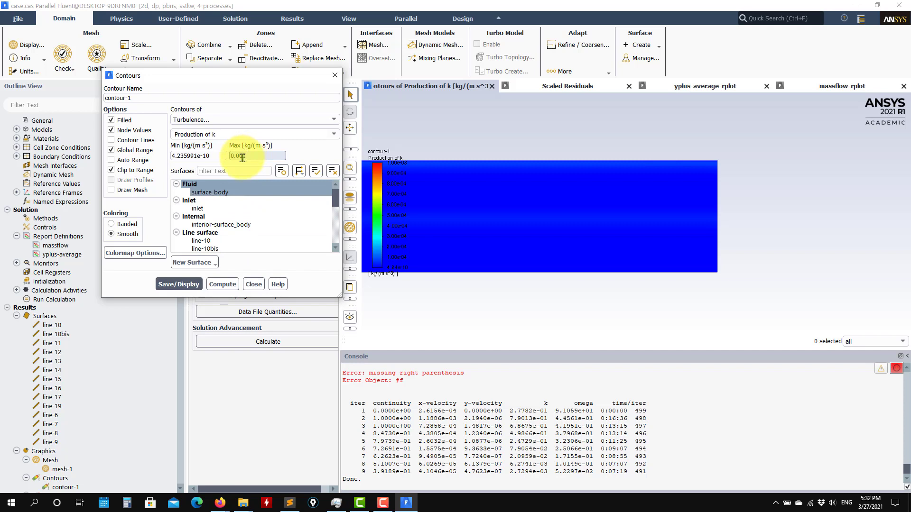
{"action": "type", "text": "001"}
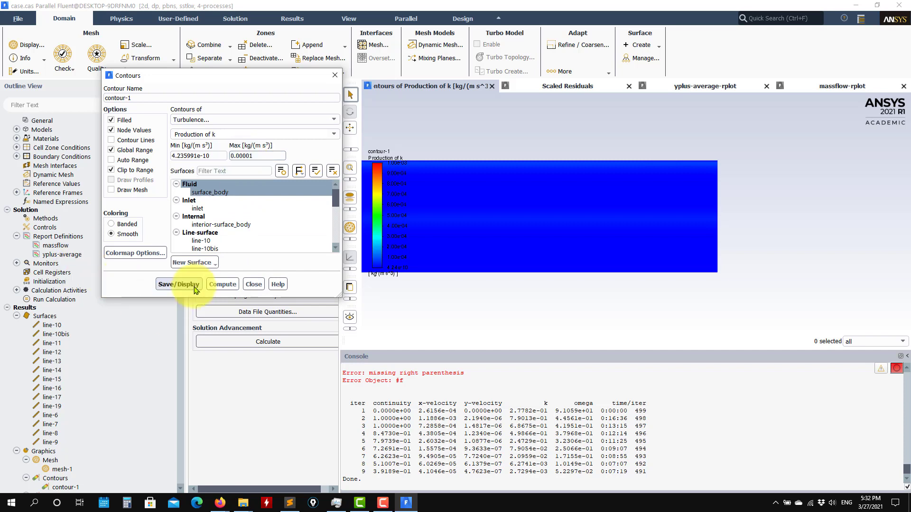
{"action": "left_click", "coordinate": [192, 286]}
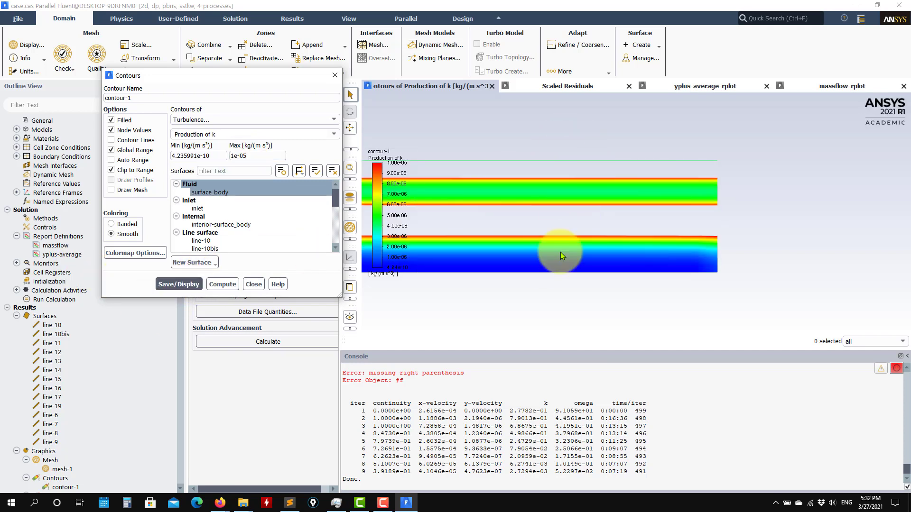
{"action": "left_click", "coordinate": [253, 285]}
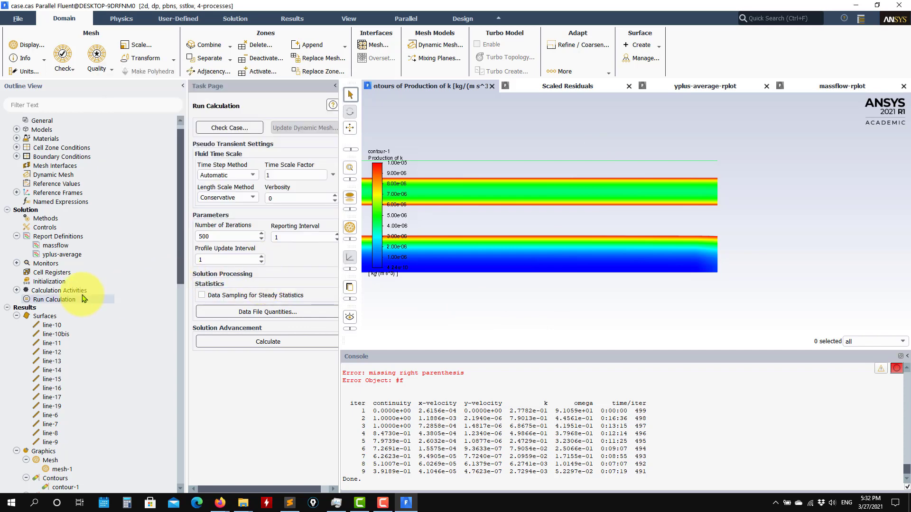